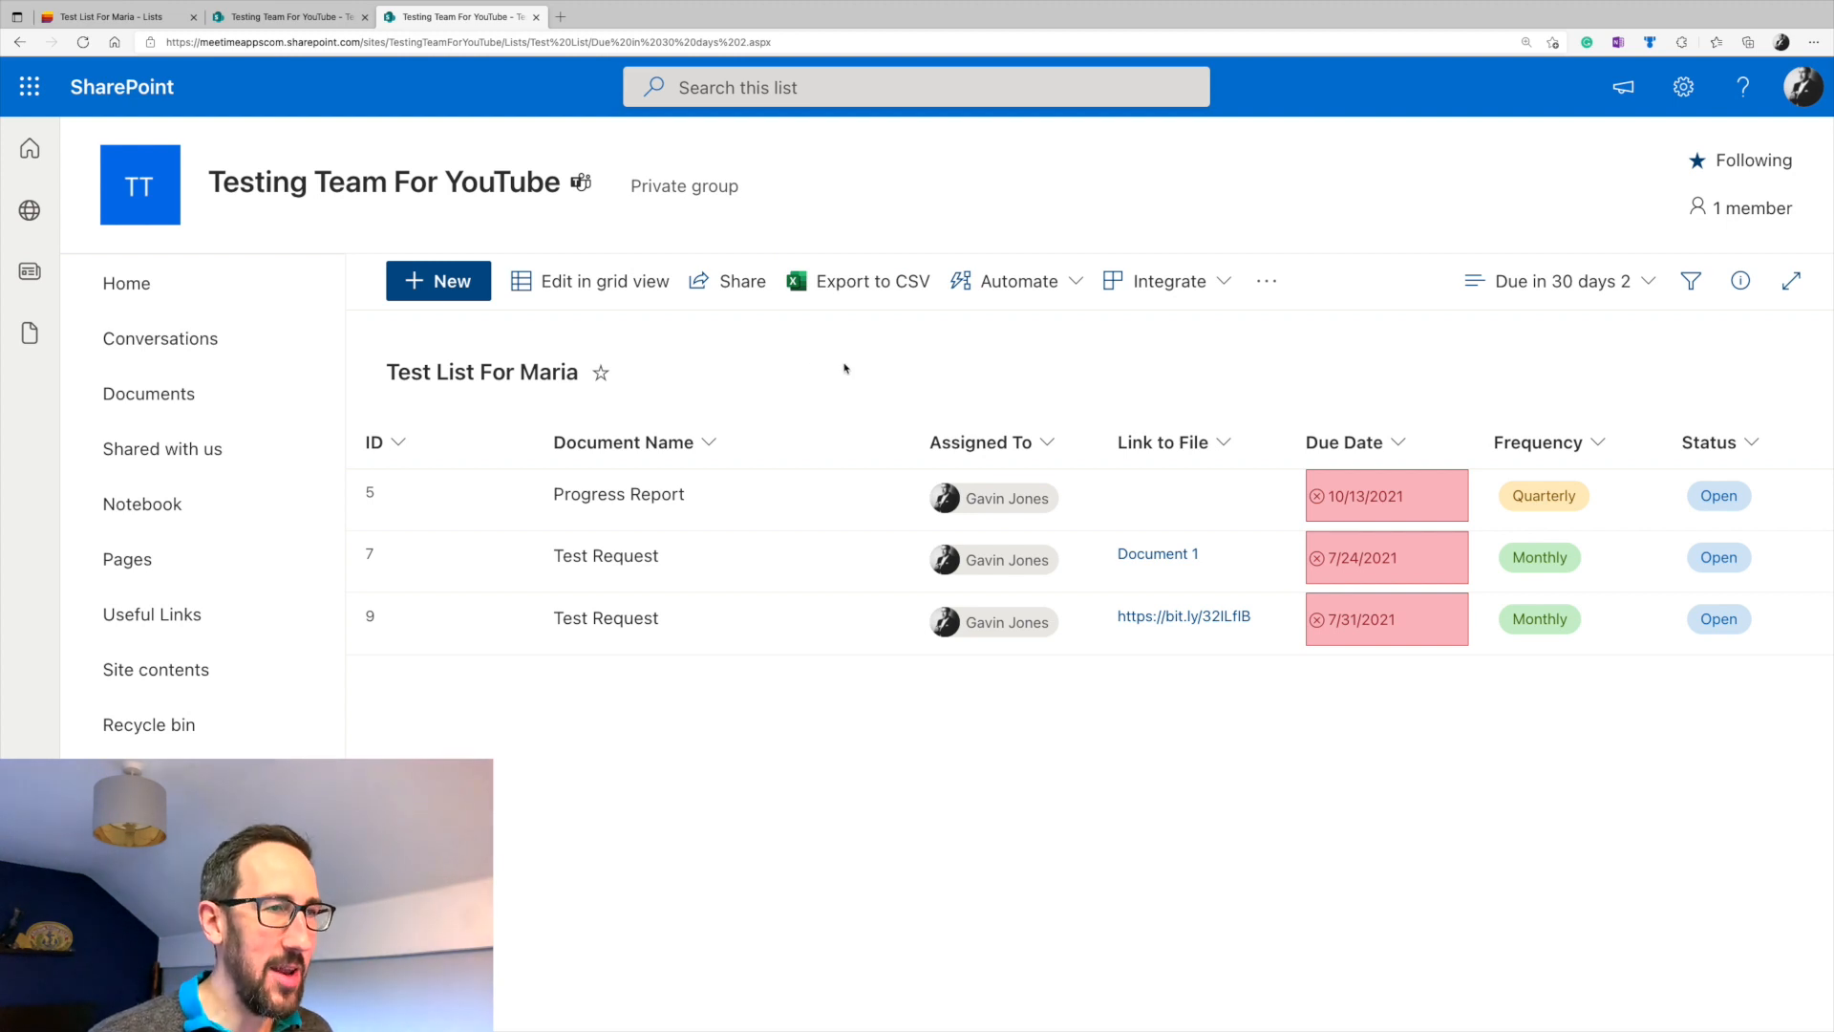
- Open the options for creating a Power Automate flow from the SharePoint test list
{"action": "left_click", "coordinate": [1063, 292]}
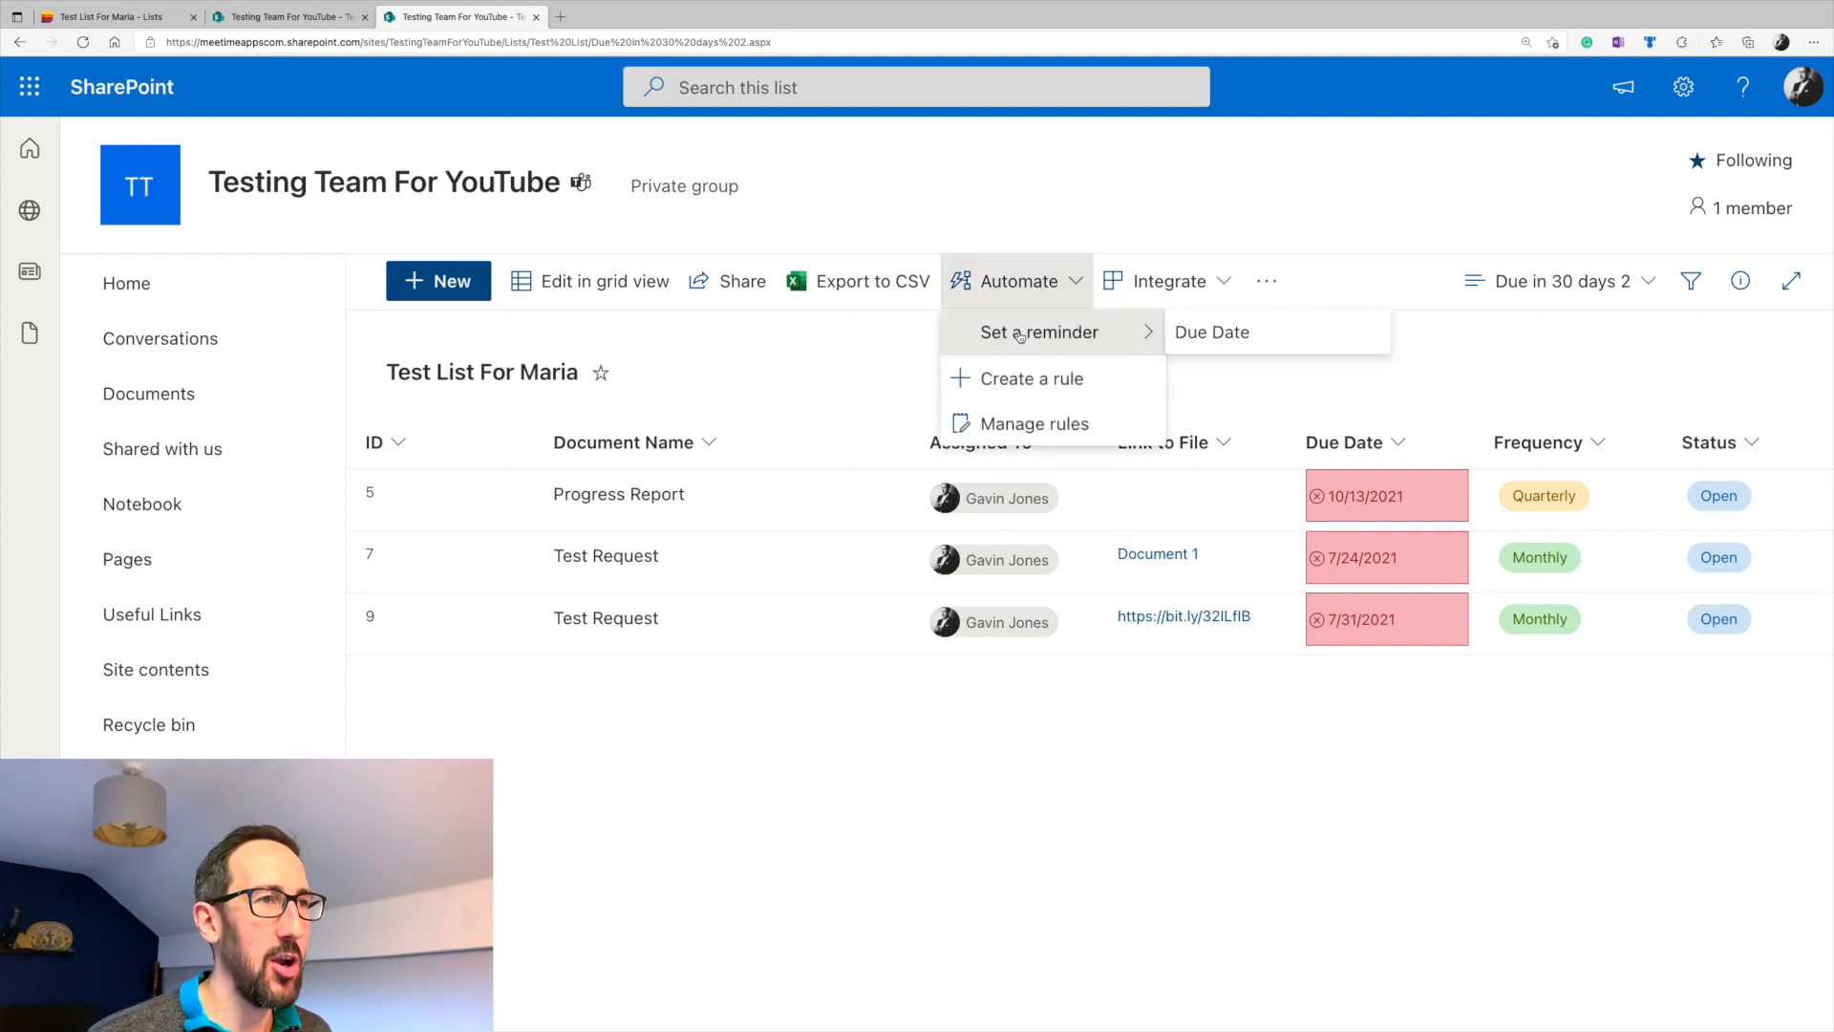
{"action": "left_click", "coordinate": [1177, 283]}
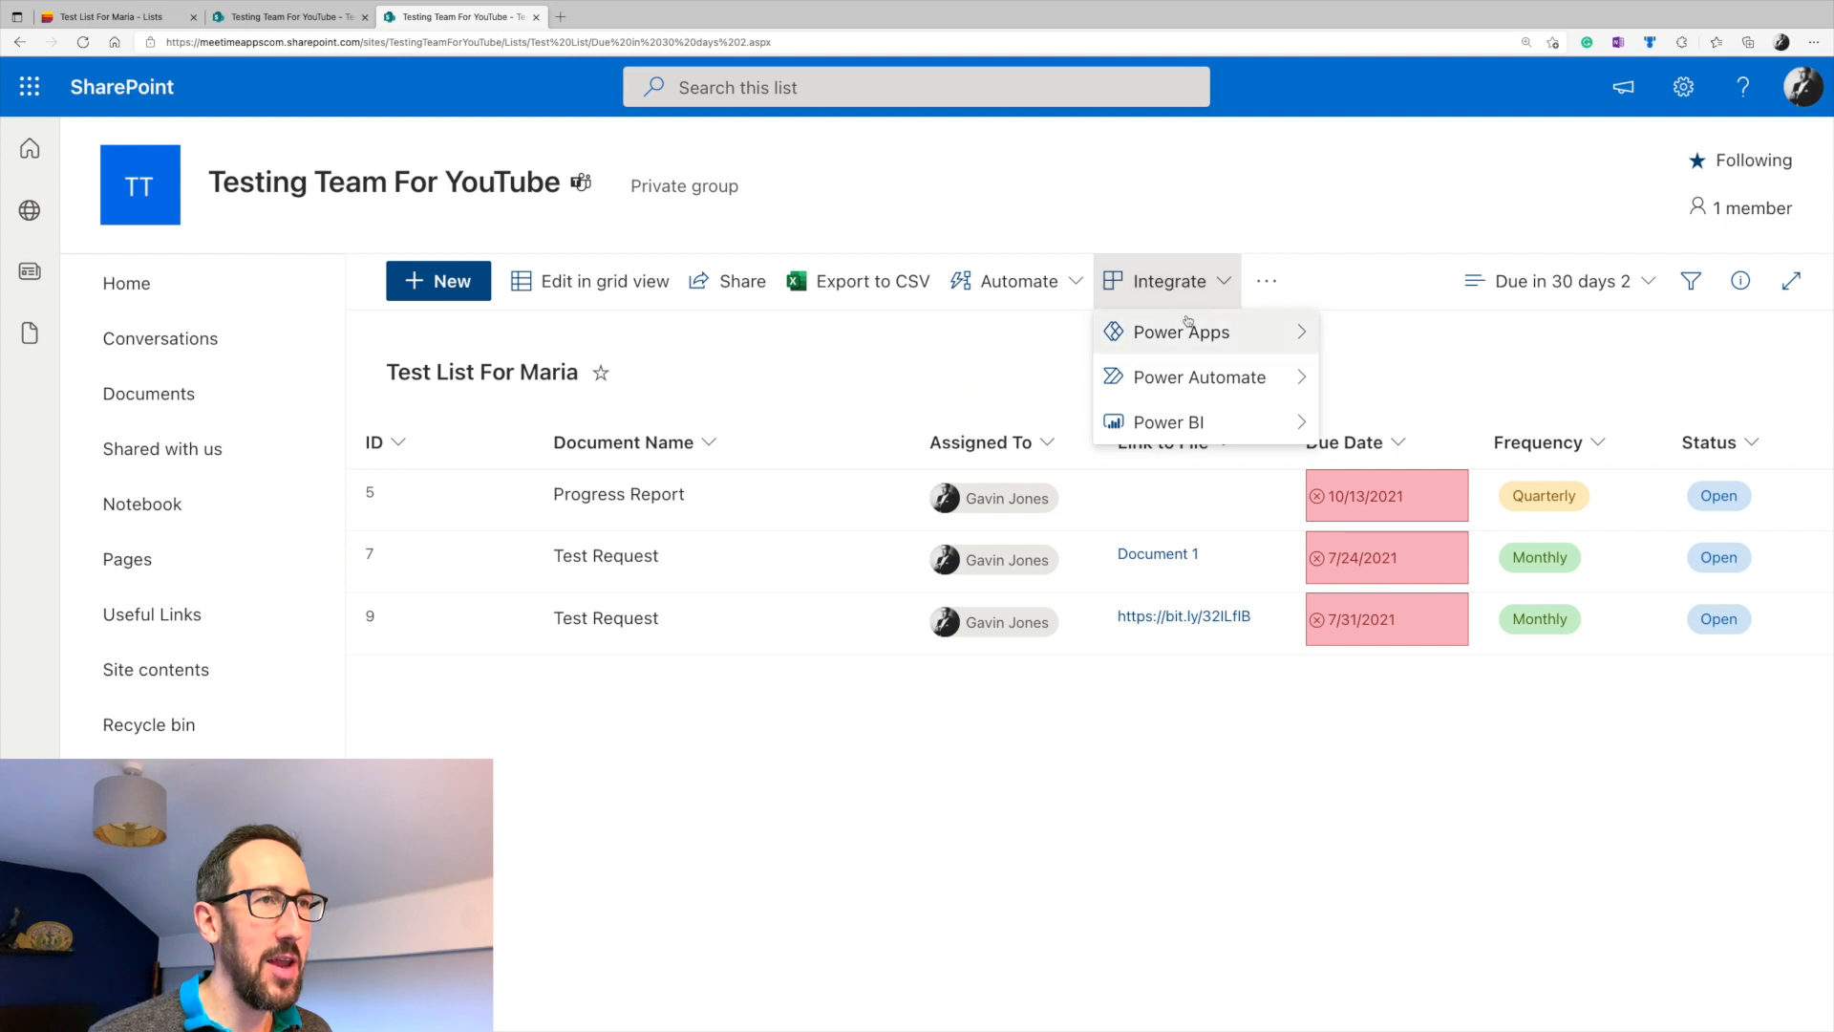
{"action": "mouse_move", "coordinate": [1185, 387]}
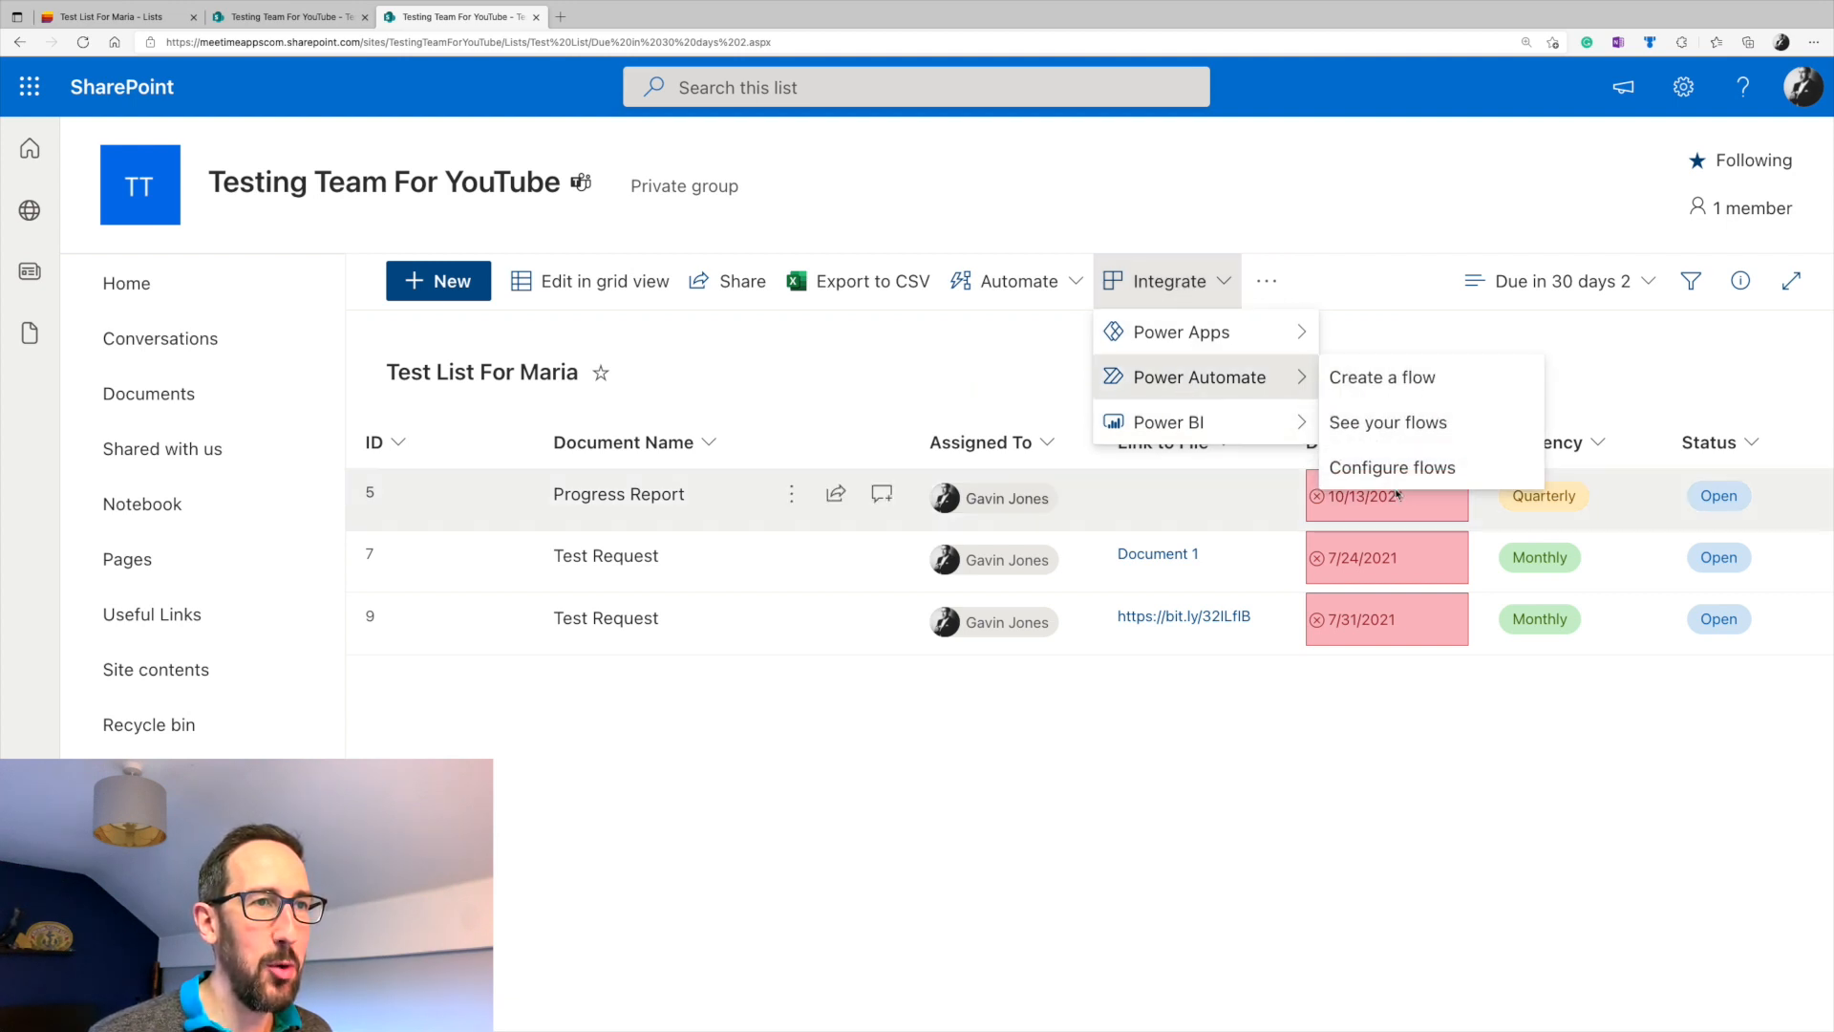
{"action": "left_click", "coordinate": [1413, 382]}
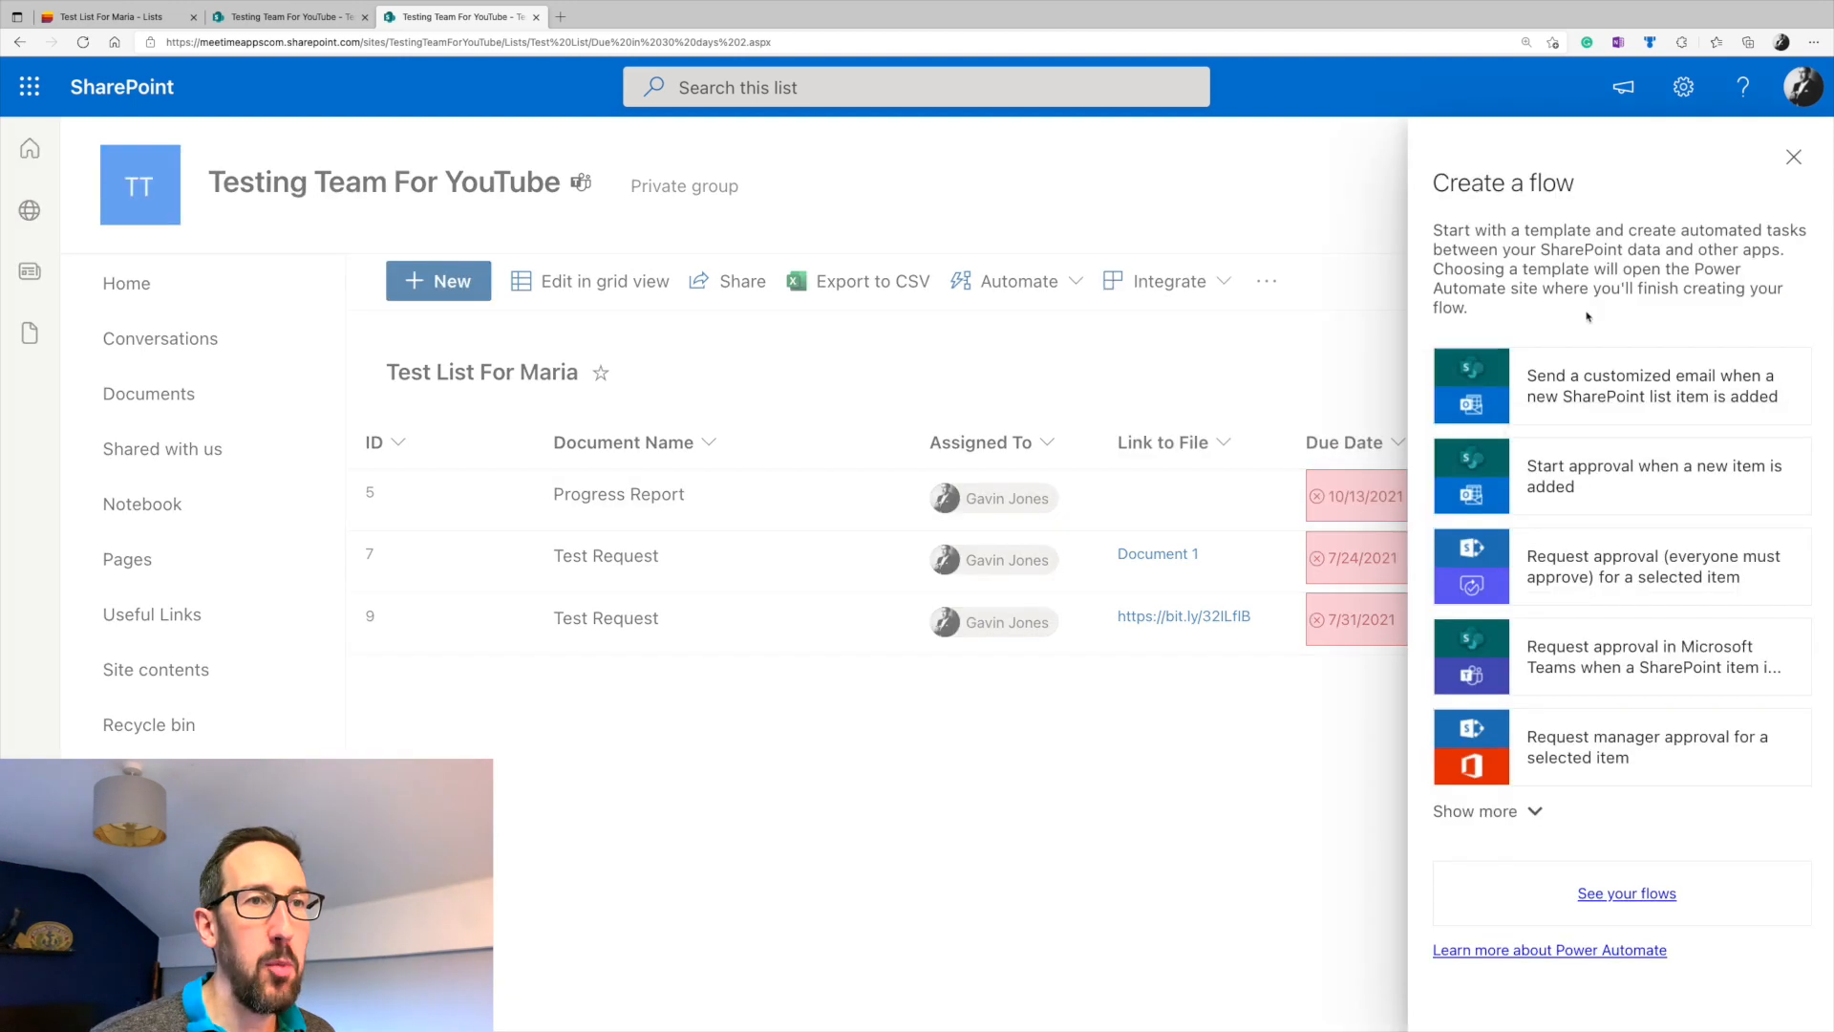
- Review the expanded set of suggested flow templates and switch to Power Automate through the link to more templates
{"action": "left_click", "coordinate": [1519, 812]}
{"action": "scroll", "coordinate": [1603, 690], "scroll_direction": "down", "scroll_amount": 1}
{"action": "scroll", "coordinate": [1603, 689], "scroll_direction": "down", "scroll_amount": 6}
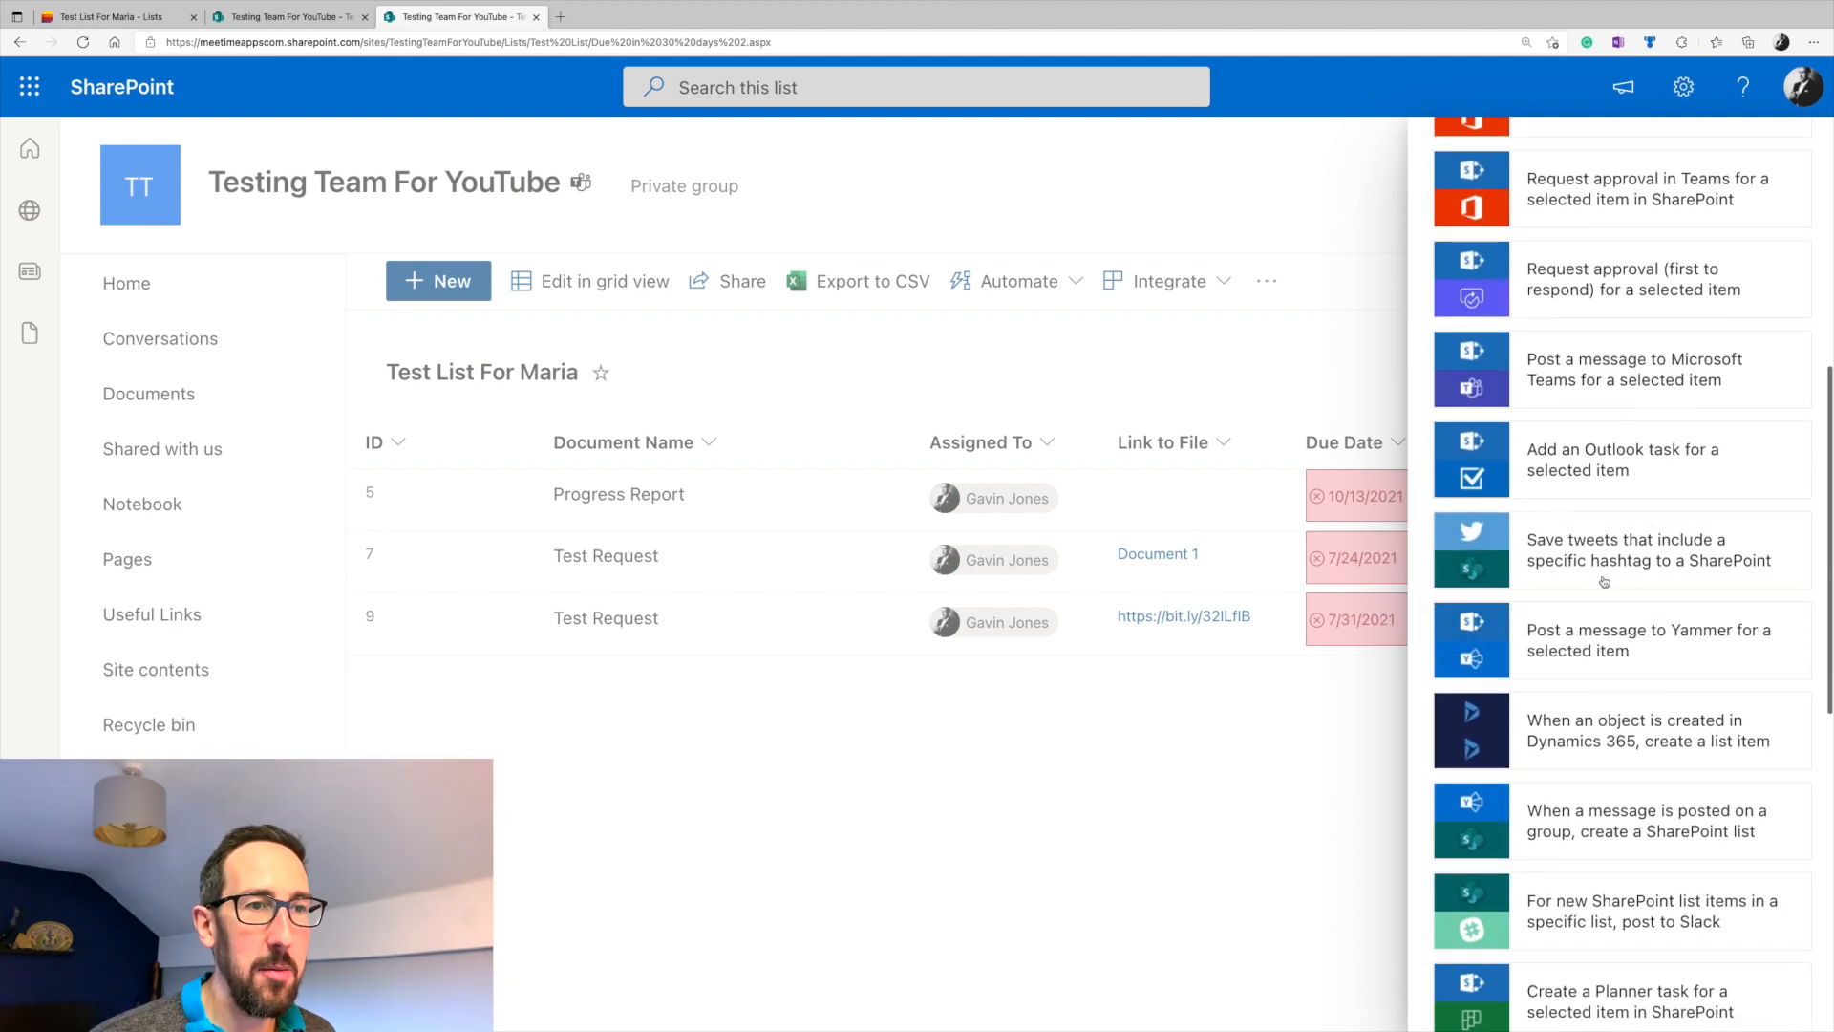
{"action": "scroll", "coordinate": [1624, 496], "scroll_direction": "down", "scroll_amount": 4}
{"action": "scroll", "coordinate": [1603, 580], "scroll_direction": "down", "scroll_amount": 4}
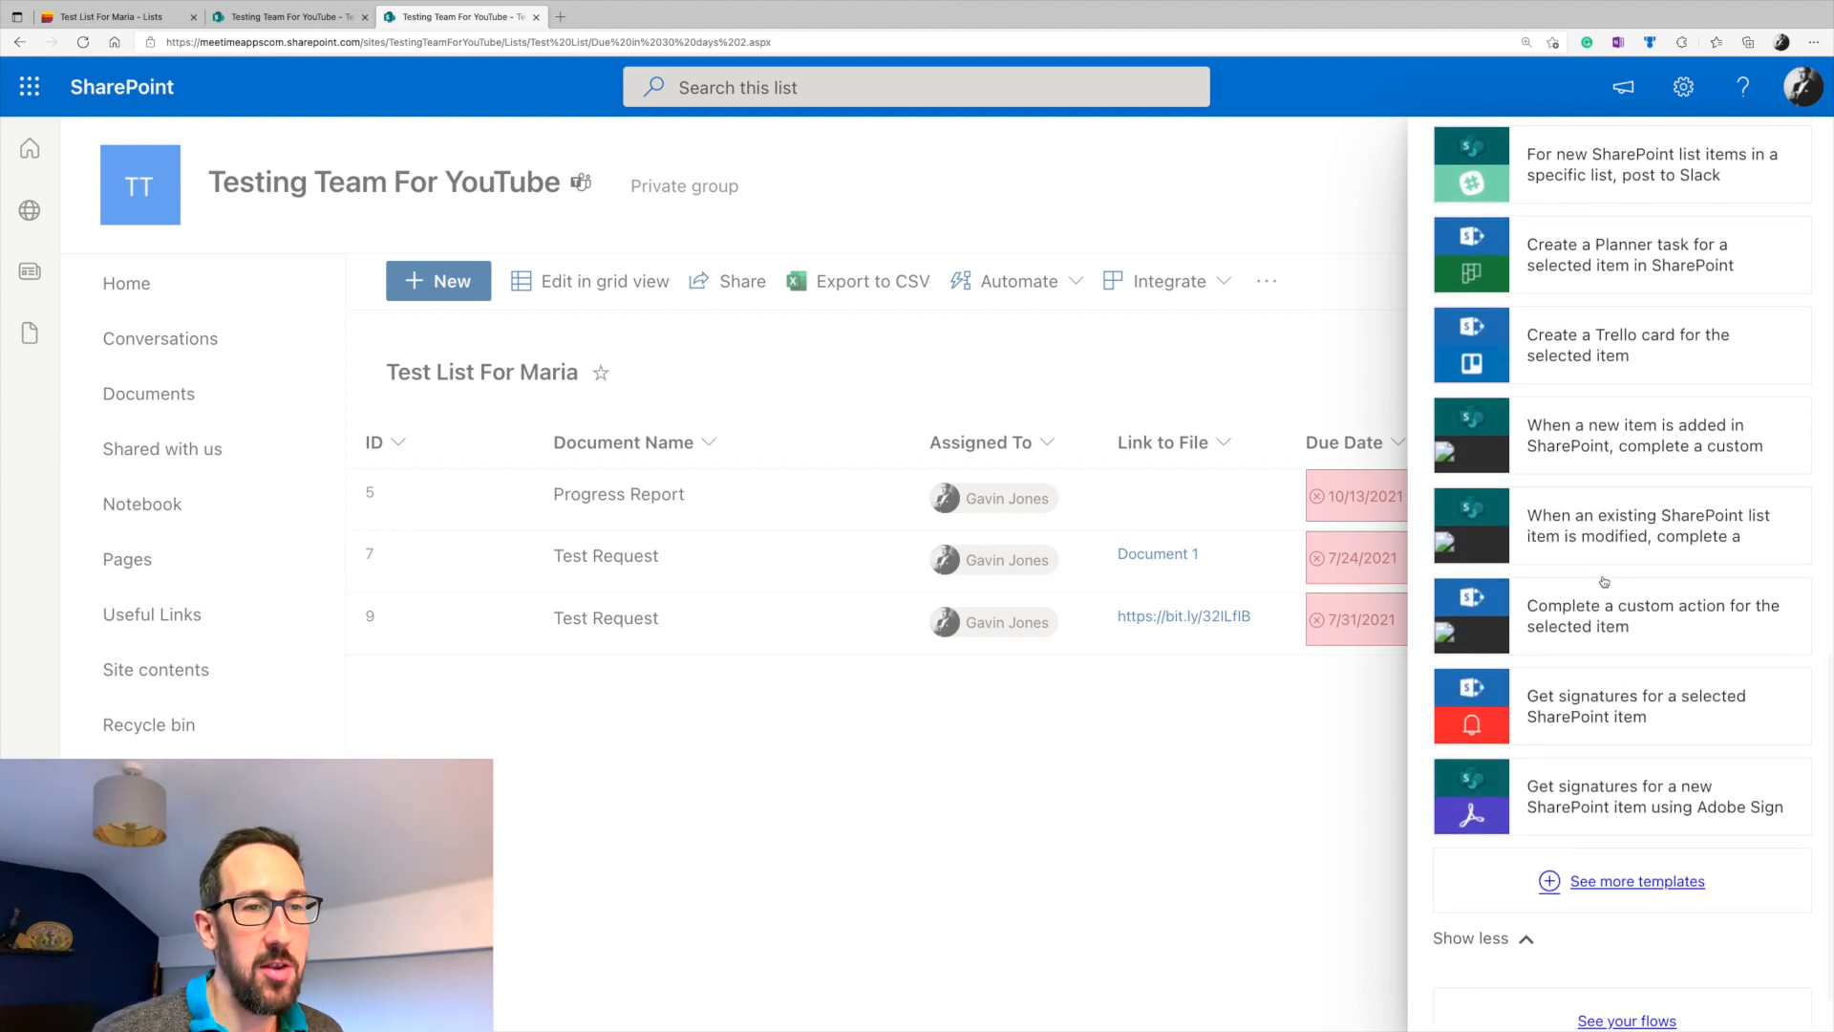
{"action": "scroll", "coordinate": [1604, 580], "scroll_direction": "down", "scroll_amount": 1}
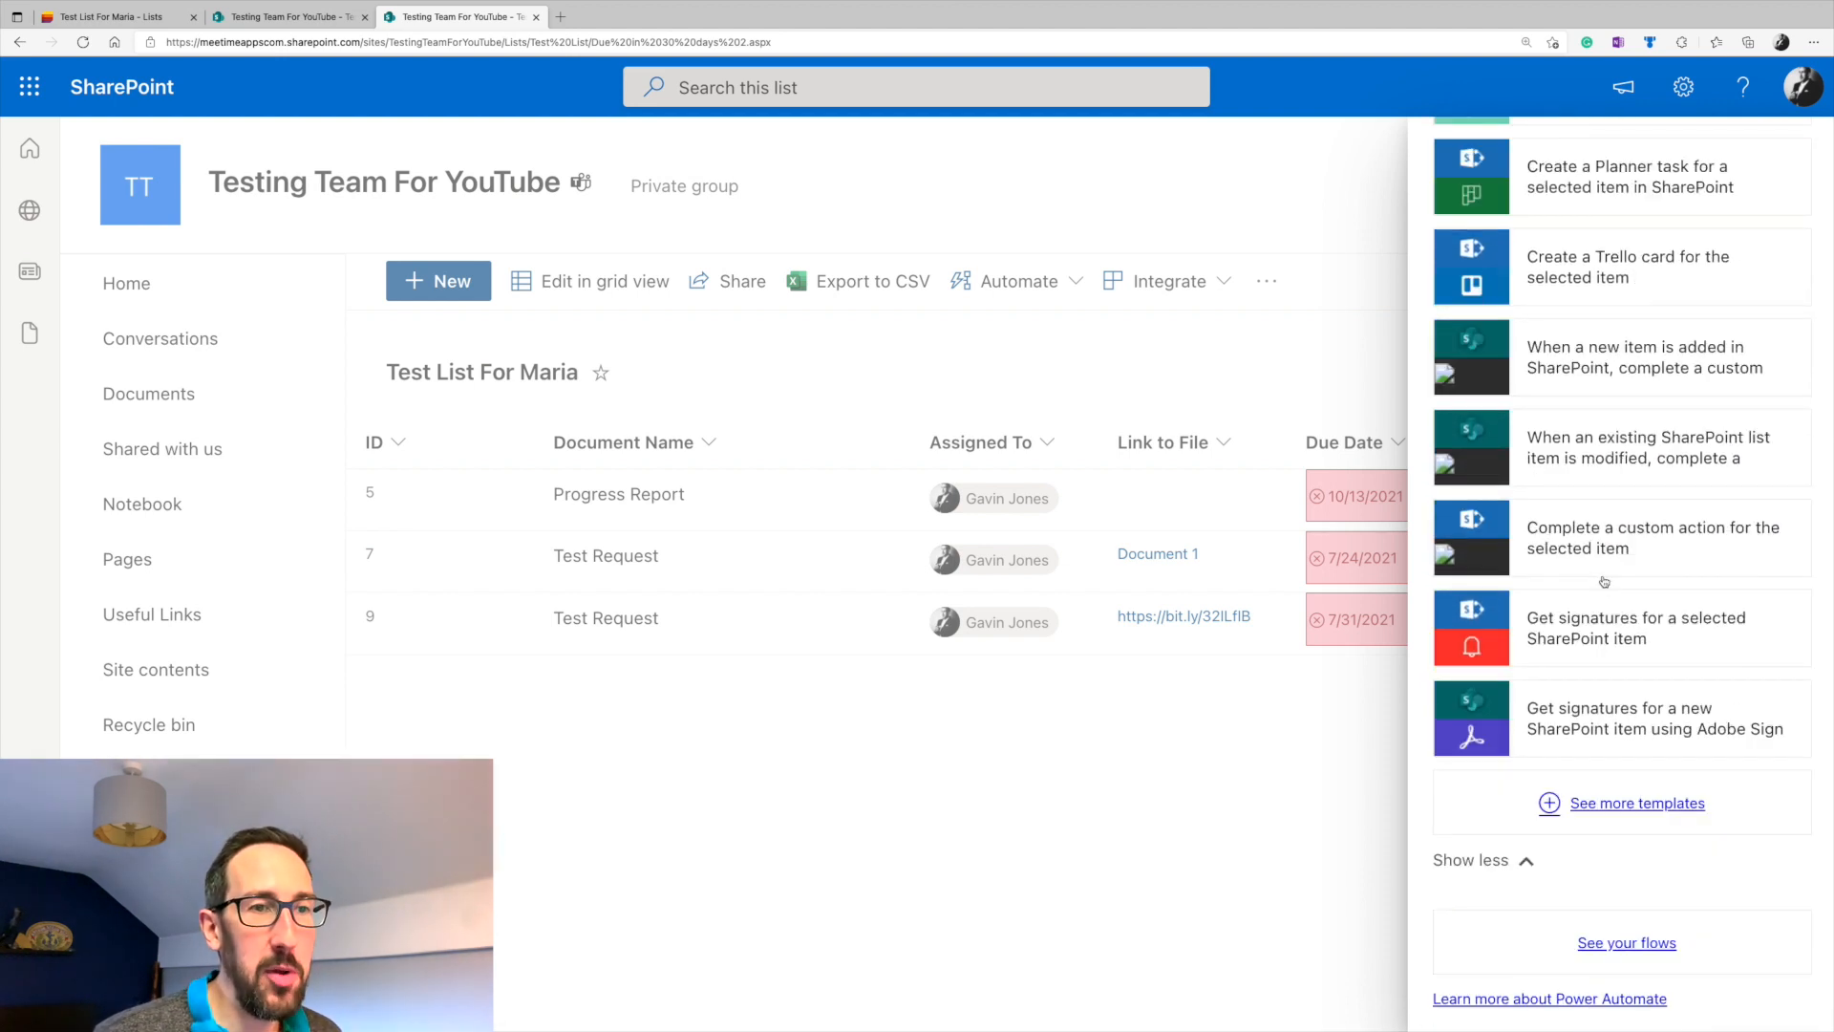
{"action": "left_click", "coordinate": [1615, 807]}
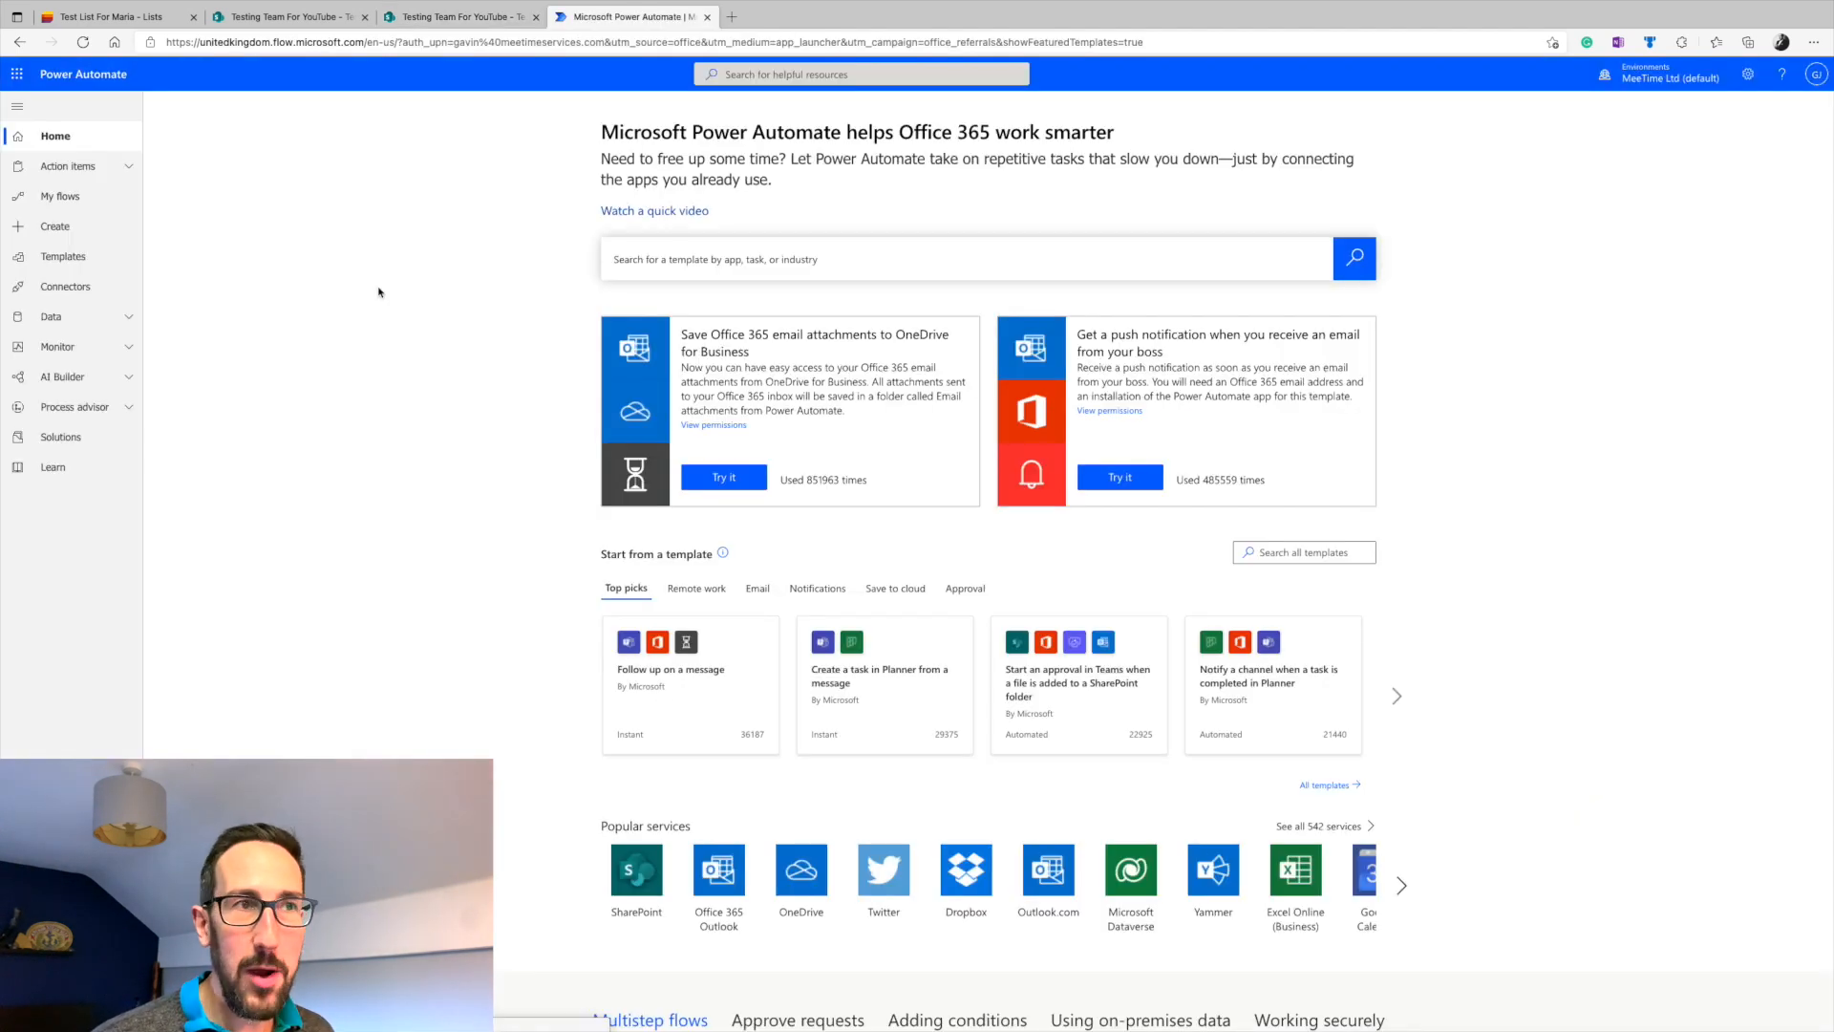
- Start a new scheduled cloud flow from blank and name it "Recurrence 2"
{"action": "key", "text": "ctrl+plus"}
{"action": "key", "text": "ctrl+plus"}
{"action": "key", "text": "ctrl+plus"}
{"action": "key", "text": "ctrl+plus"}
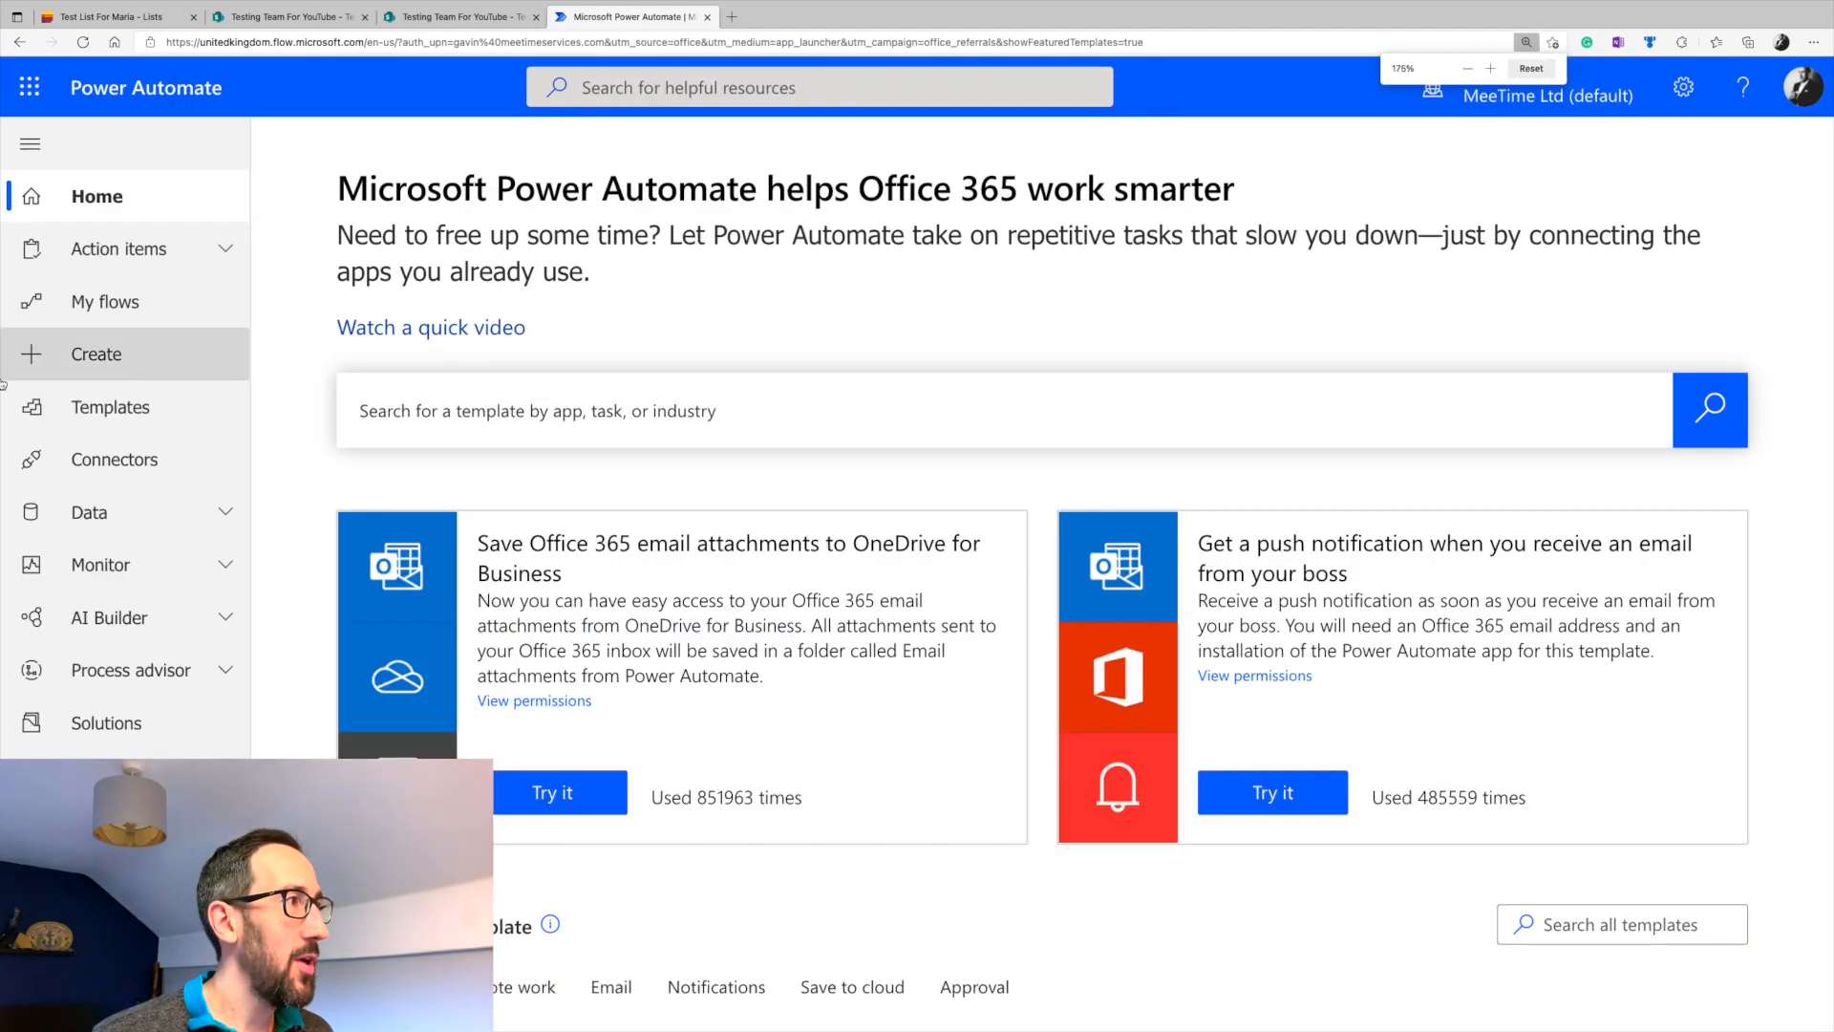
{"action": "left_click", "coordinate": [100, 356]}
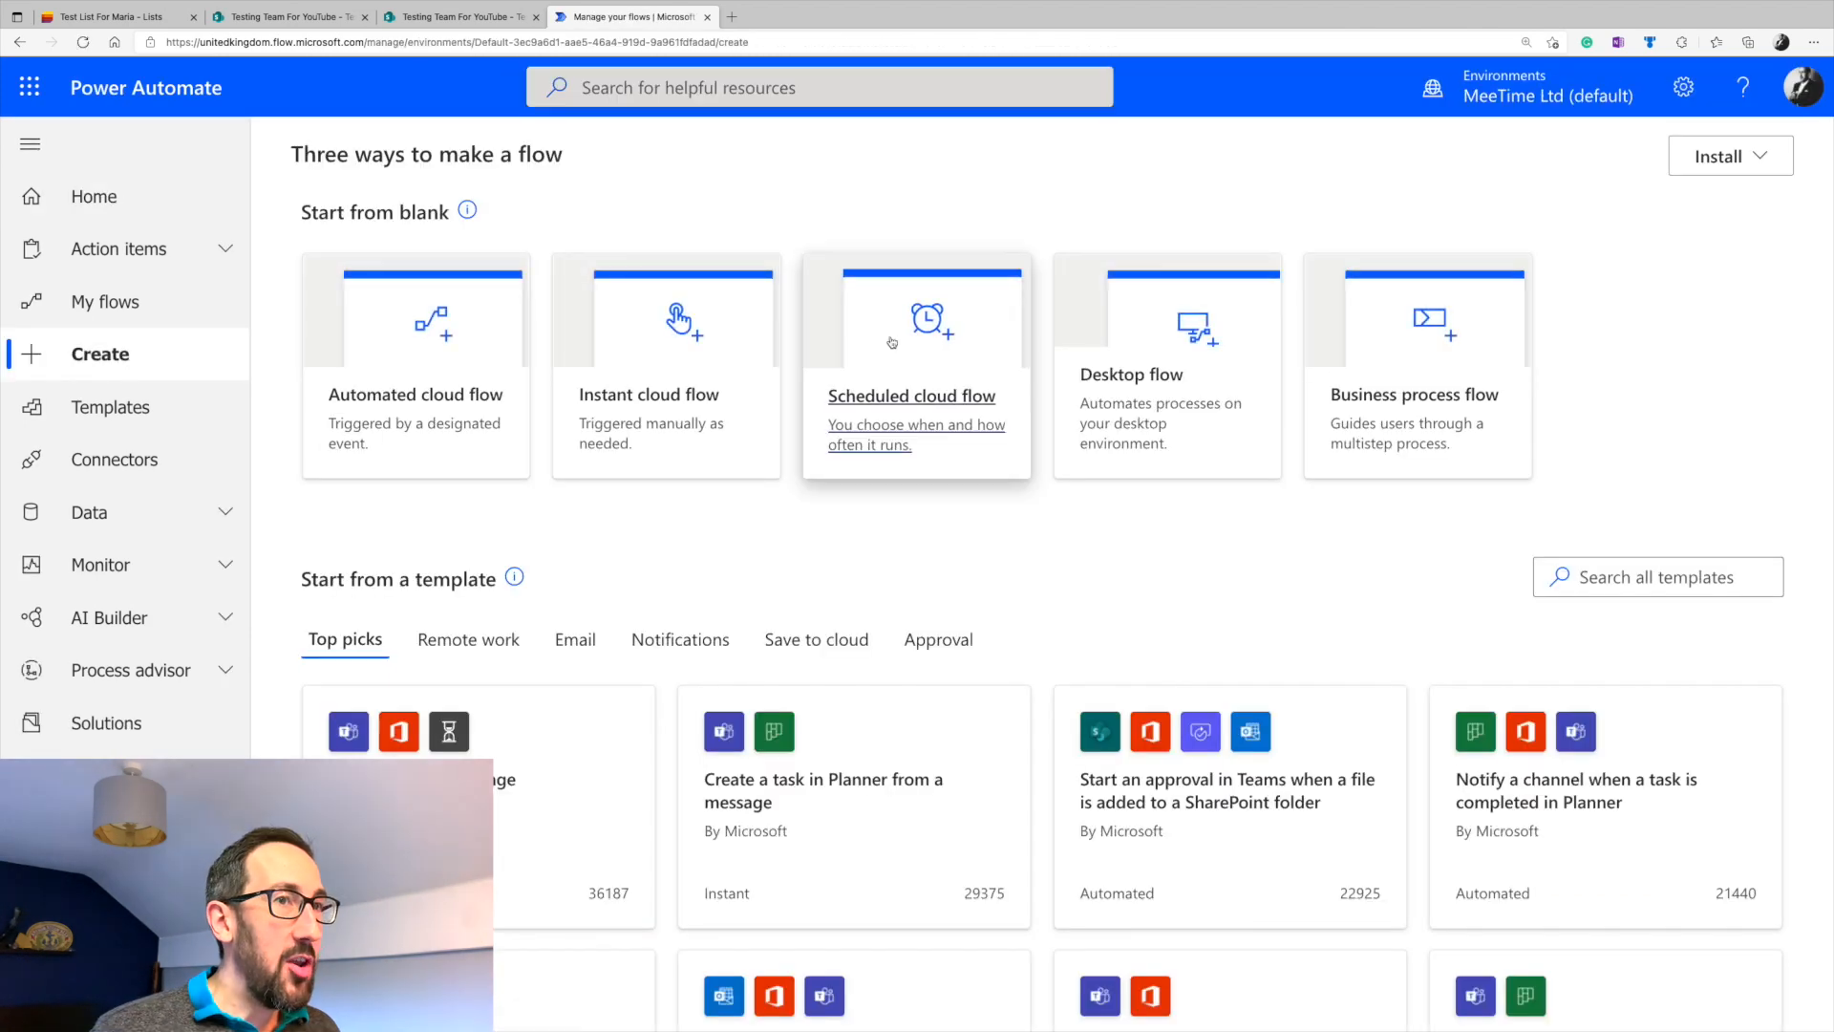
{"action": "left_click", "coordinate": [884, 335]}
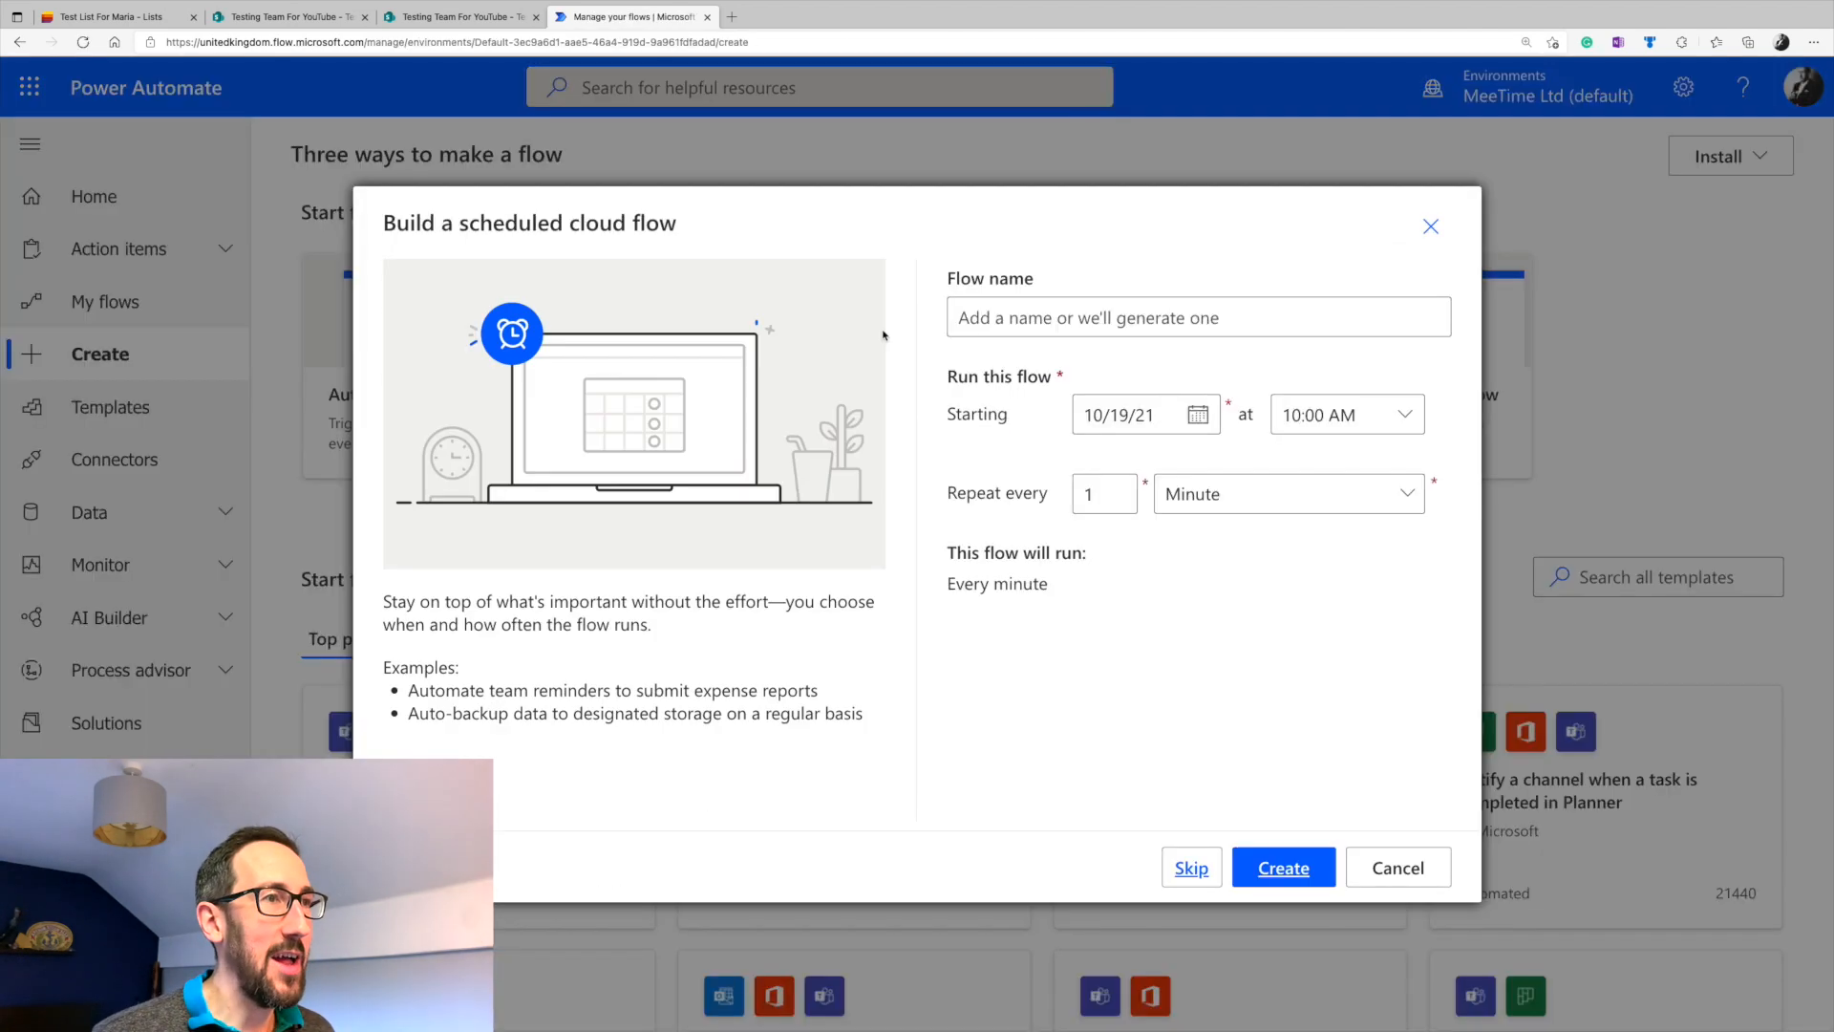
{"action": "left_click", "coordinate": [1136, 327]}
{"action": "type", "text": "Re"}
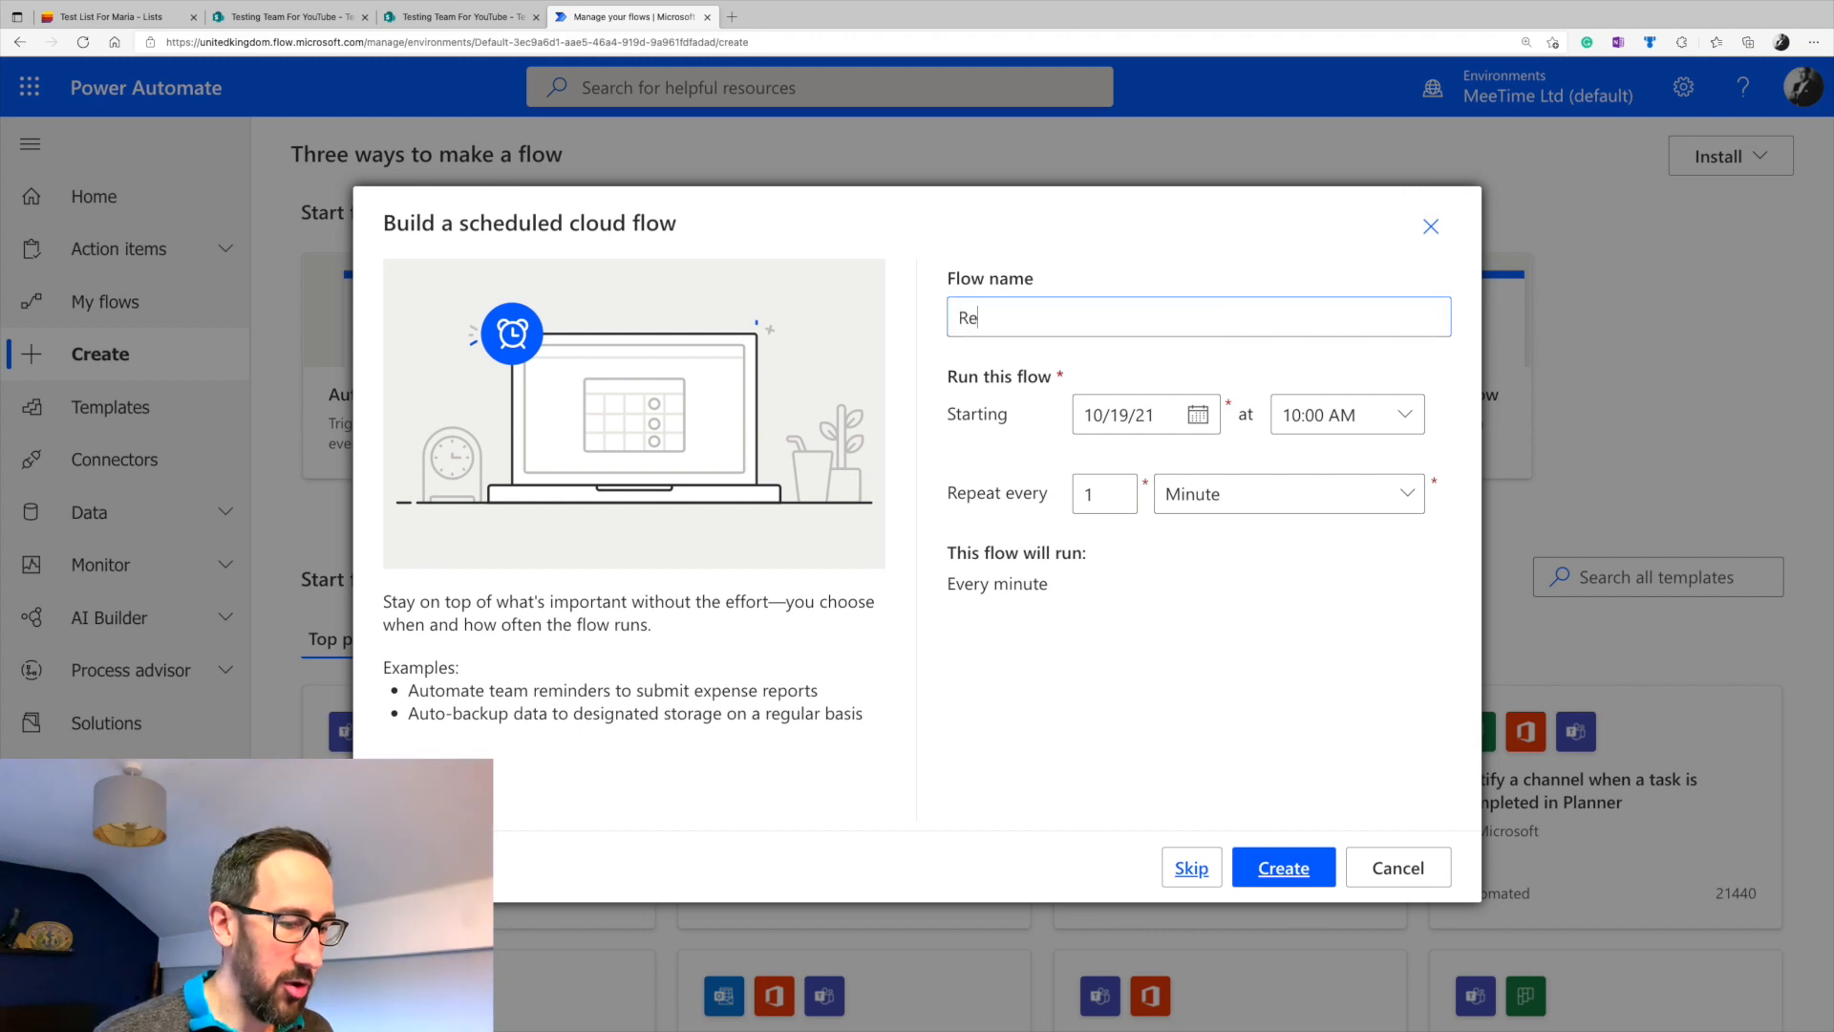
{"action": "type", "text": "currence 2"}
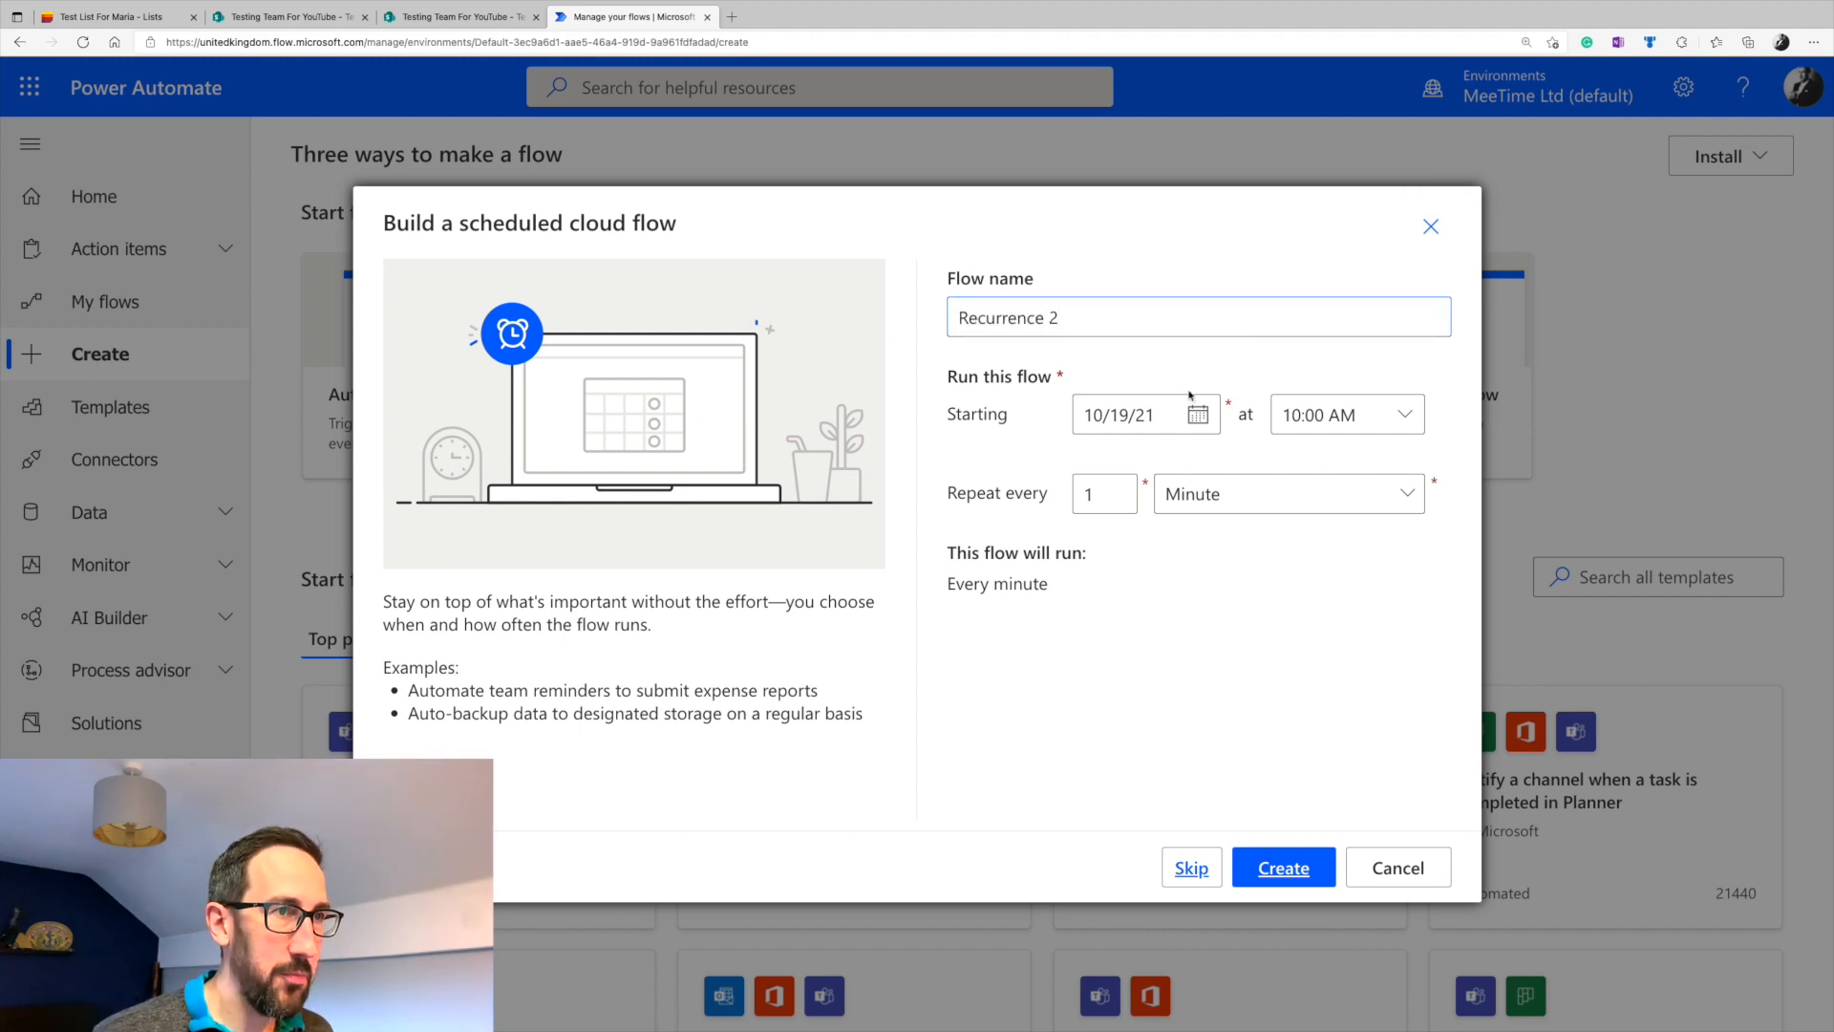
- Schedule the flow to start on 10/25/21 at 07:00 AM and repeat every 1 week
{"action": "left_click", "coordinate": [1196, 420]}
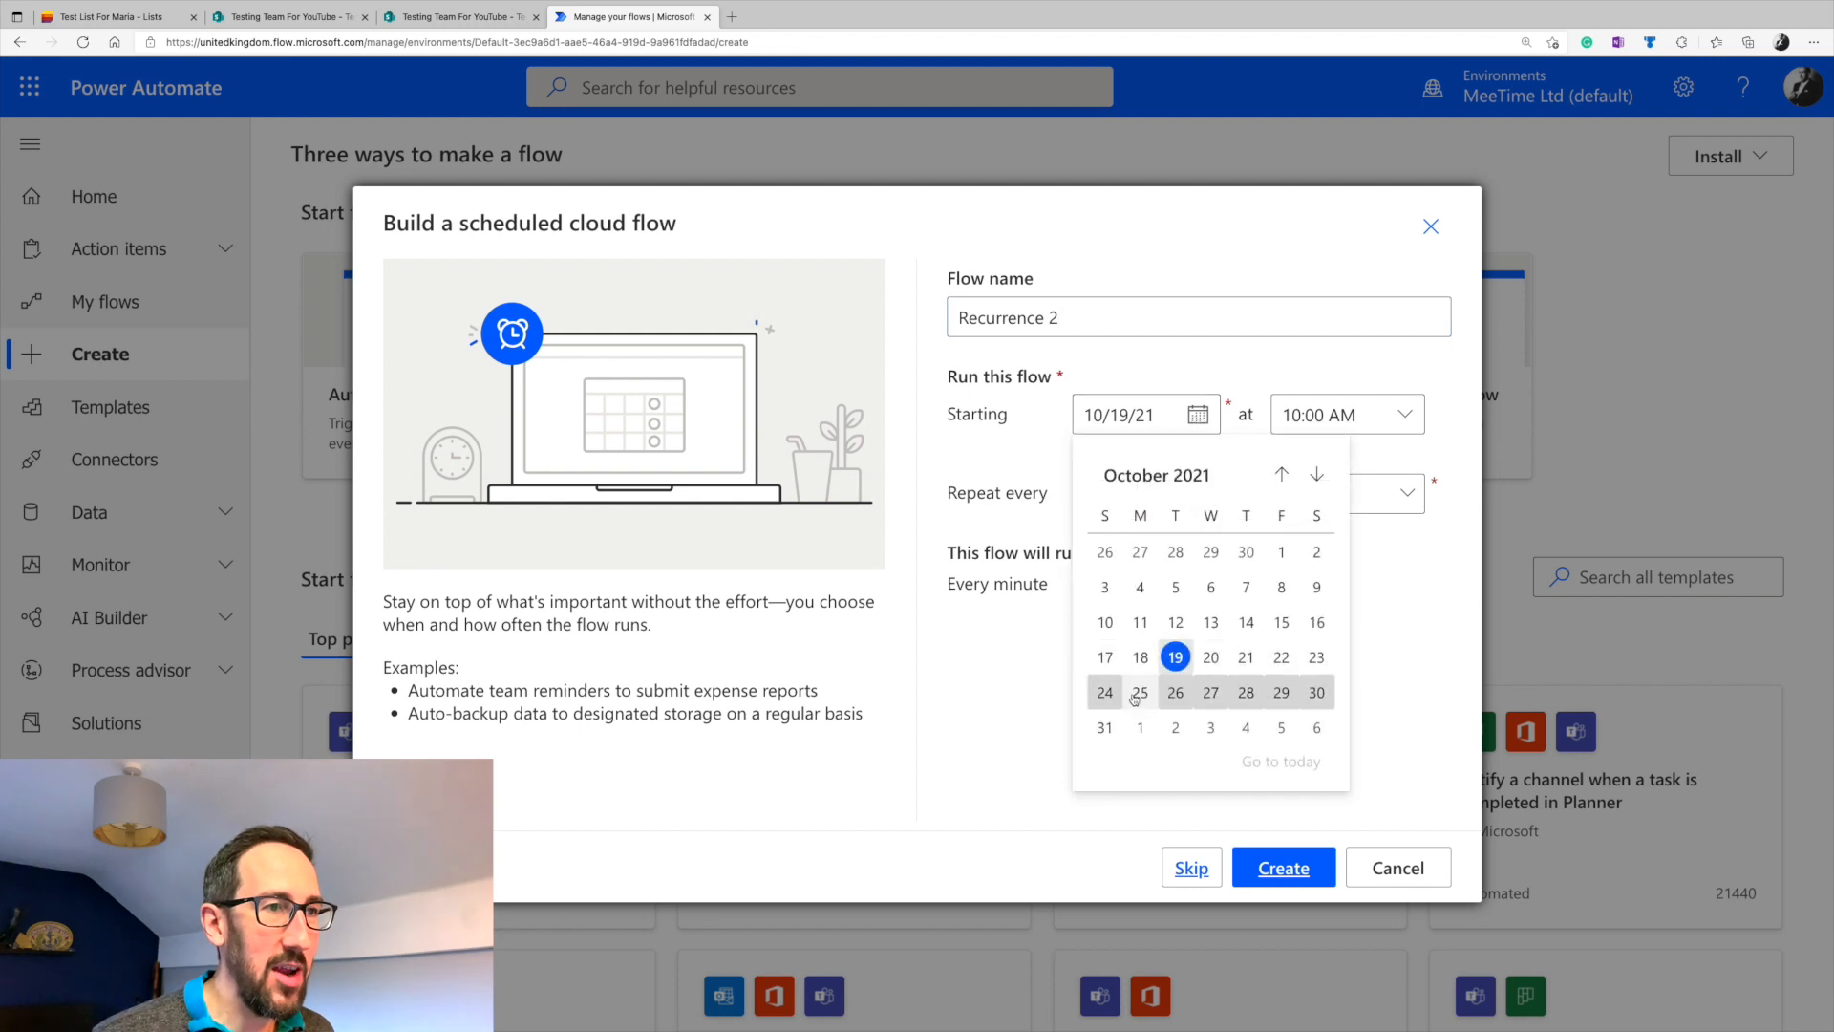
{"action": "left_click", "coordinate": [1129, 698]}
{"action": "left_click", "coordinate": [1407, 417]}
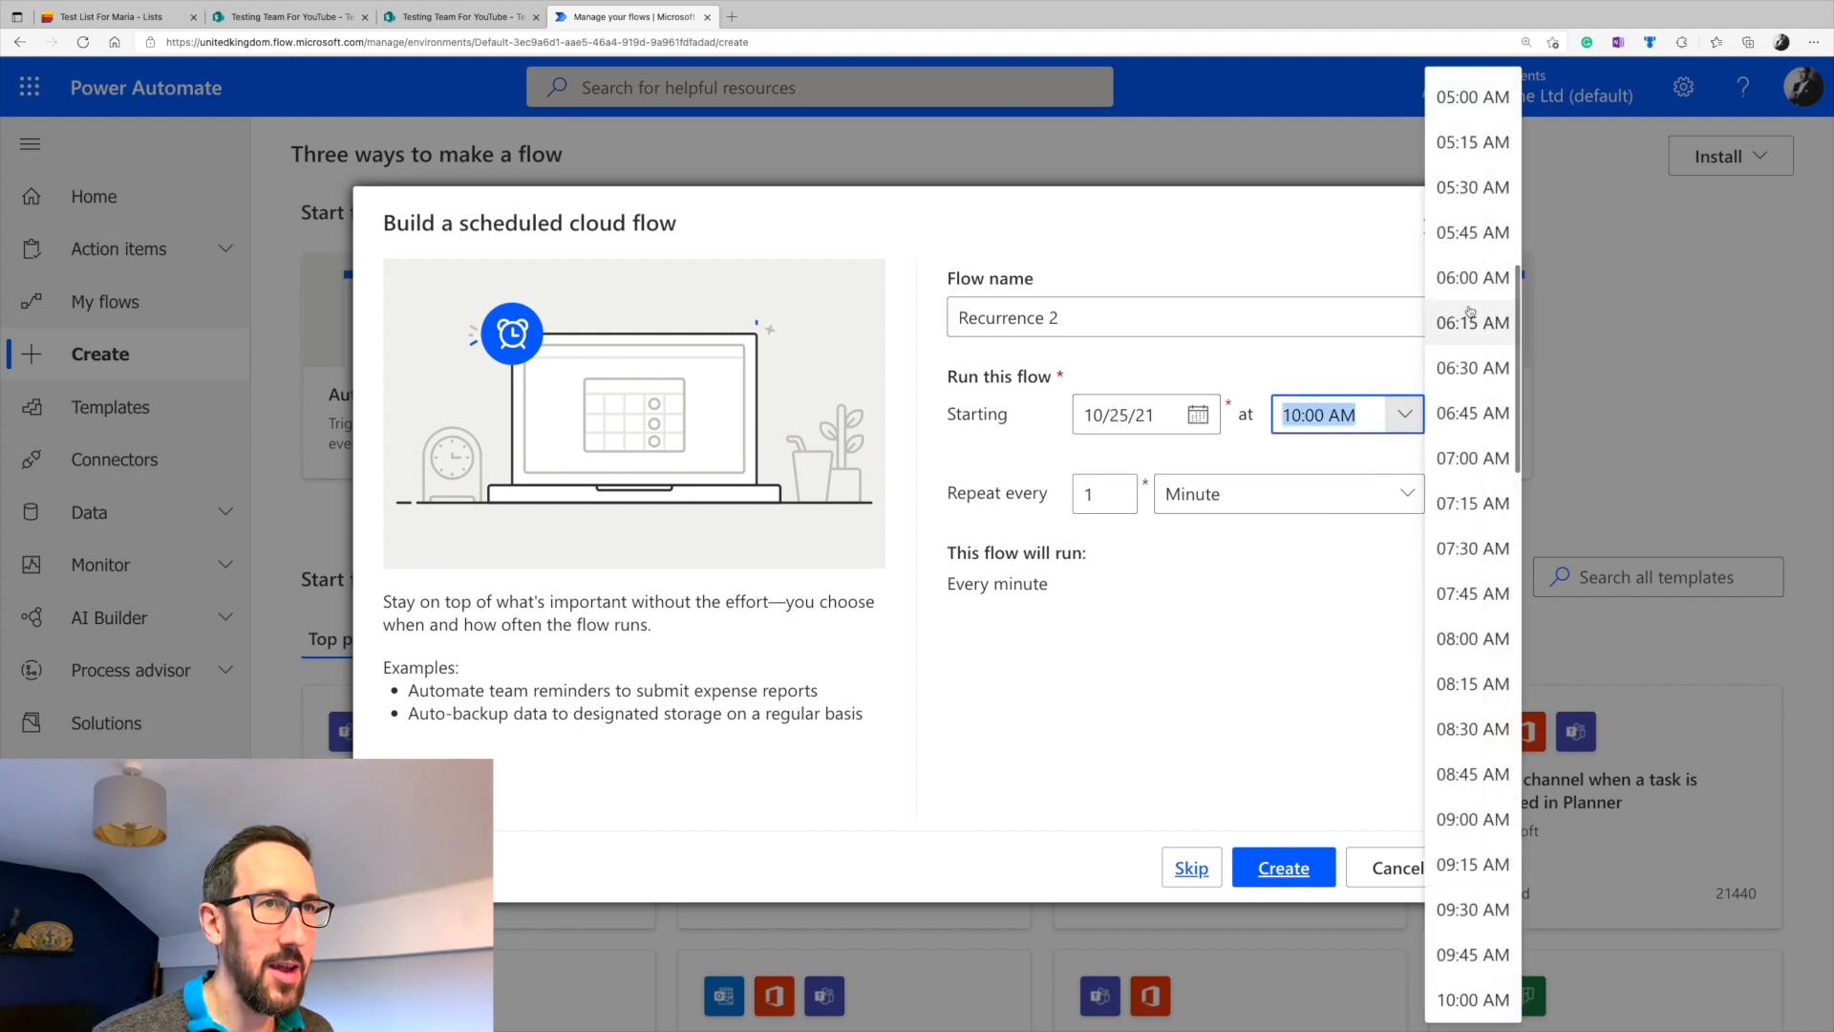
{"action": "left_click", "coordinate": [1469, 465]}
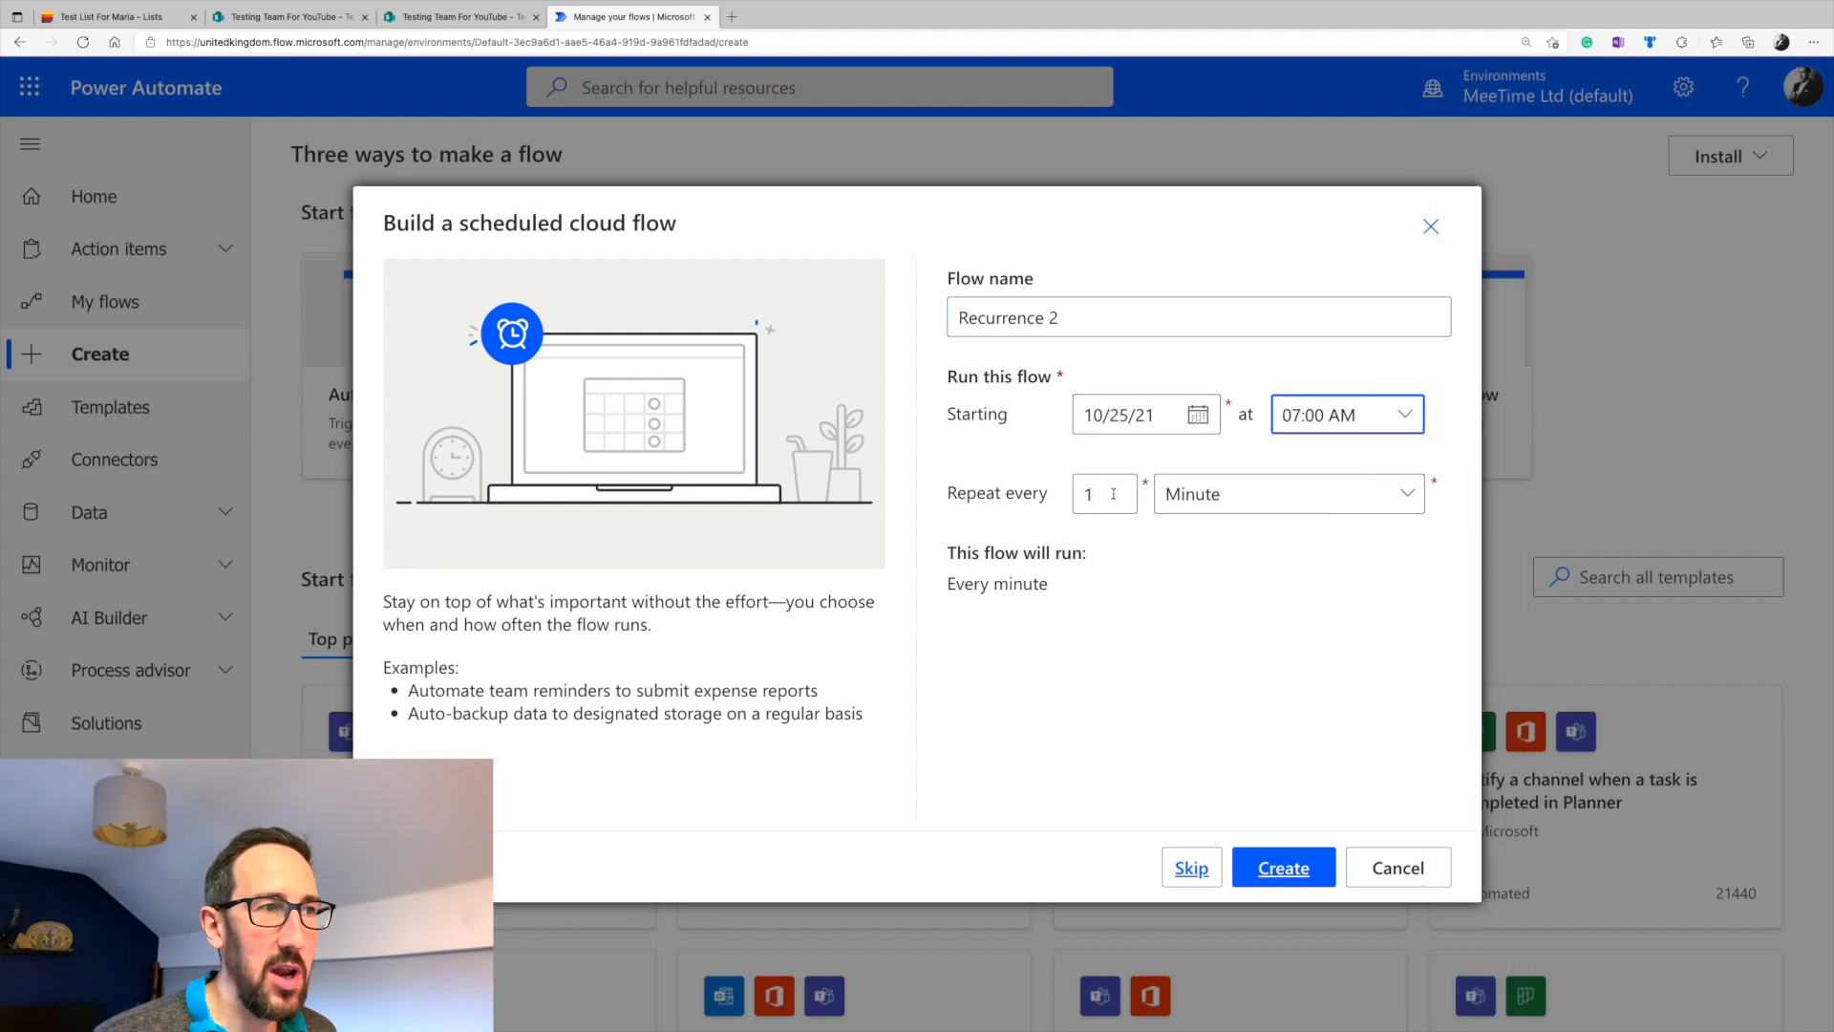
{"action": "left_click", "coordinate": [1261, 494]}
{"action": "left_click", "coordinate": [1214, 581]}
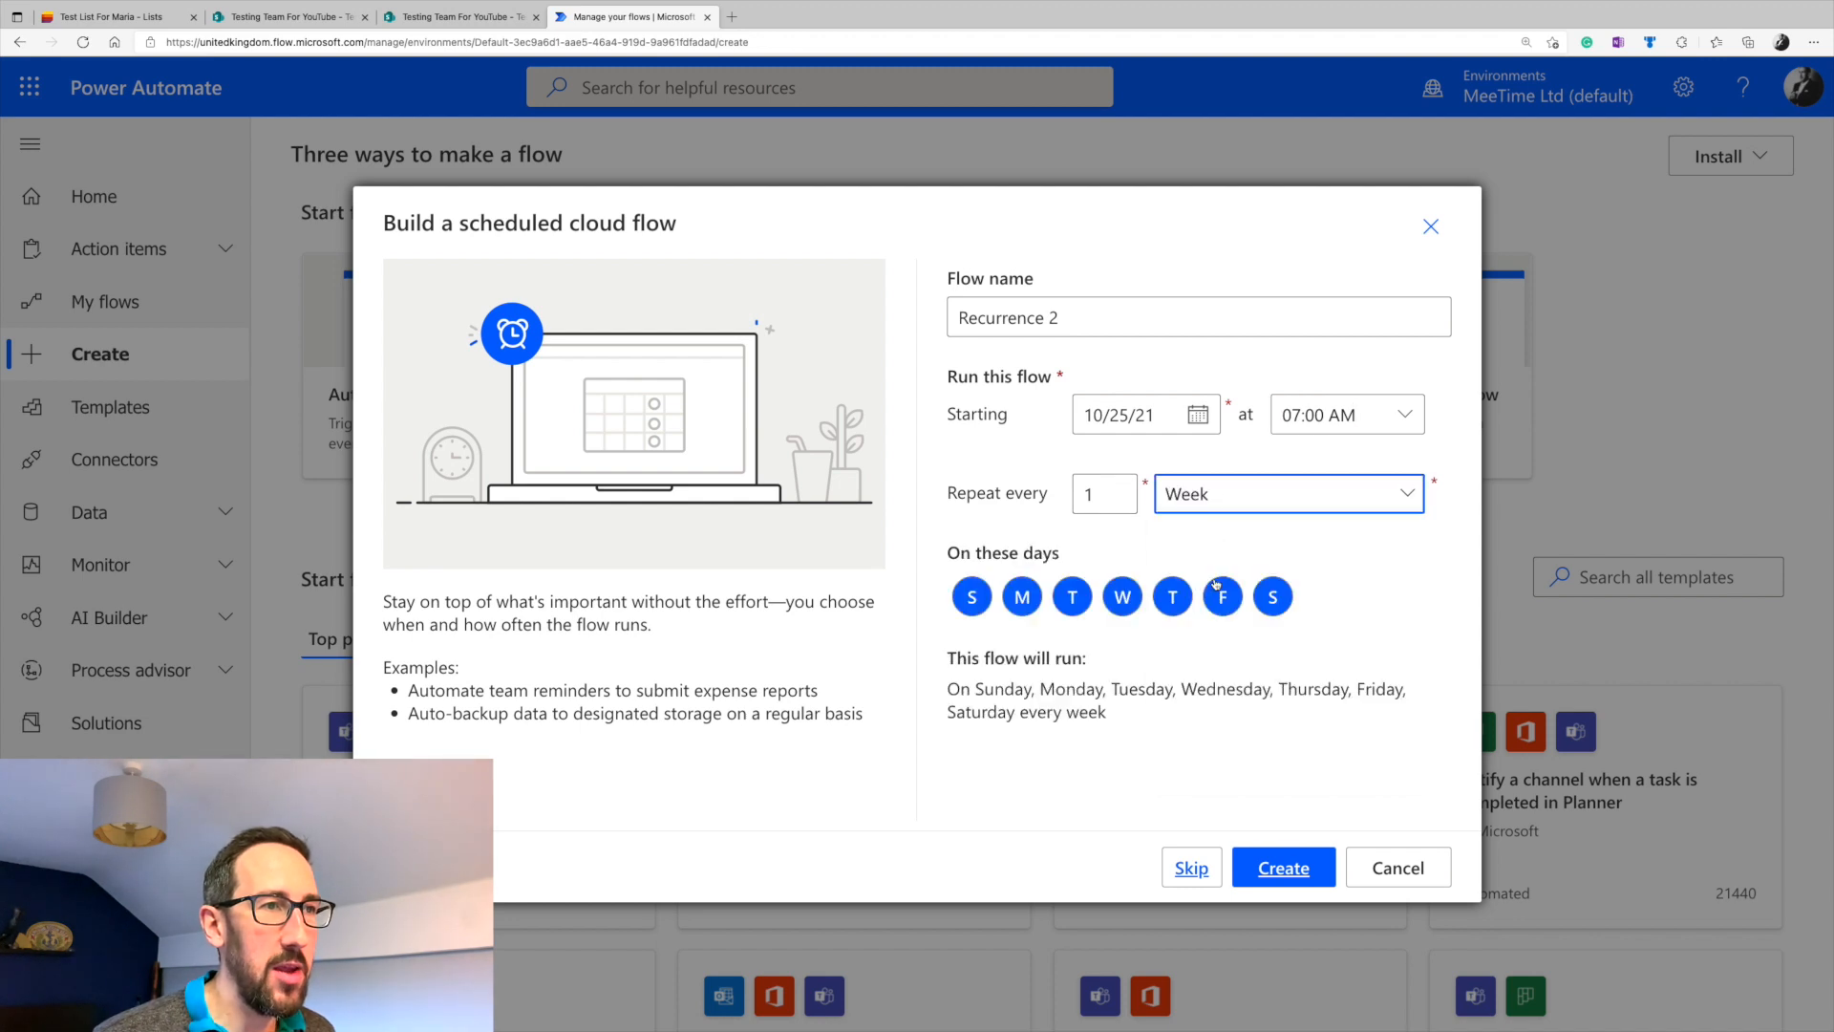
- Restrict the weekly recurrence to Monday only and create the scheduled flow
{"action": "left_click", "coordinate": [971, 596]}
{"action": "left_click", "coordinate": [1072, 596]}
{"action": "left_click", "coordinate": [1122, 596]}
{"action": "left_click", "coordinate": [1173, 596]}
{"action": "left_click", "coordinate": [1223, 596]}
{"action": "left_click", "coordinate": [1272, 596]}
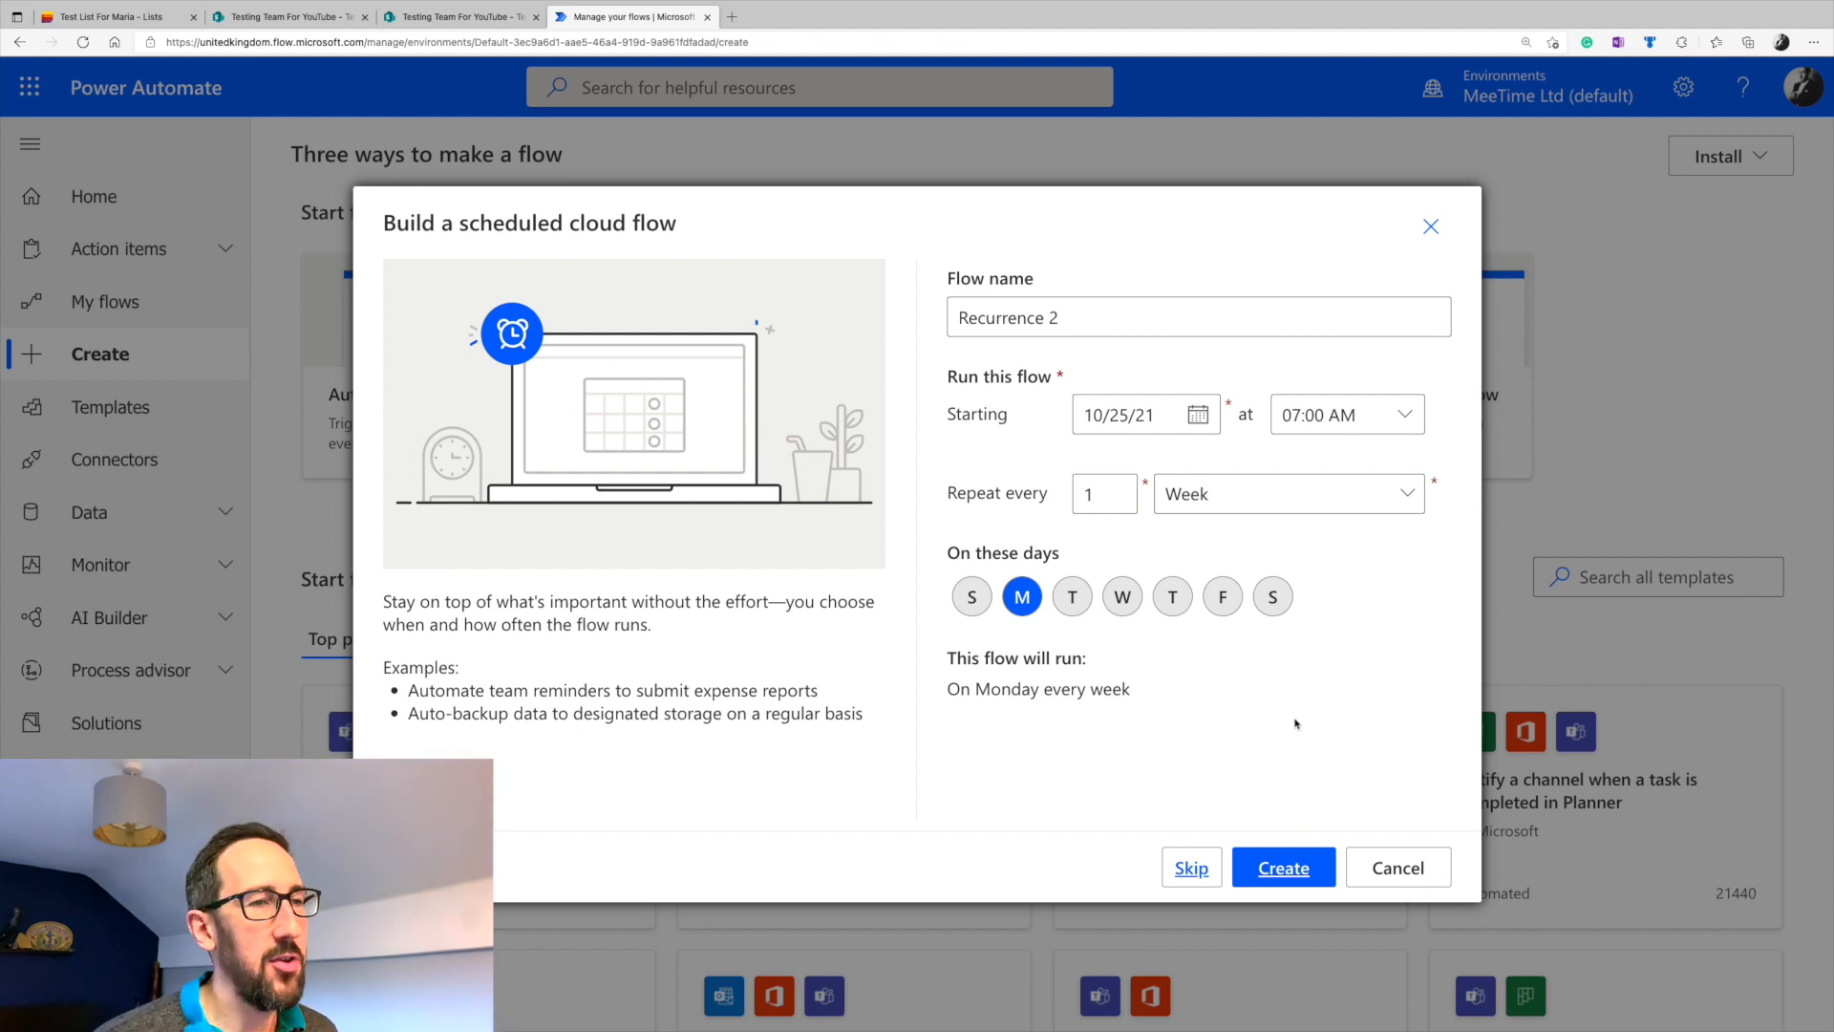
{"action": "left_click", "coordinate": [1280, 873]}
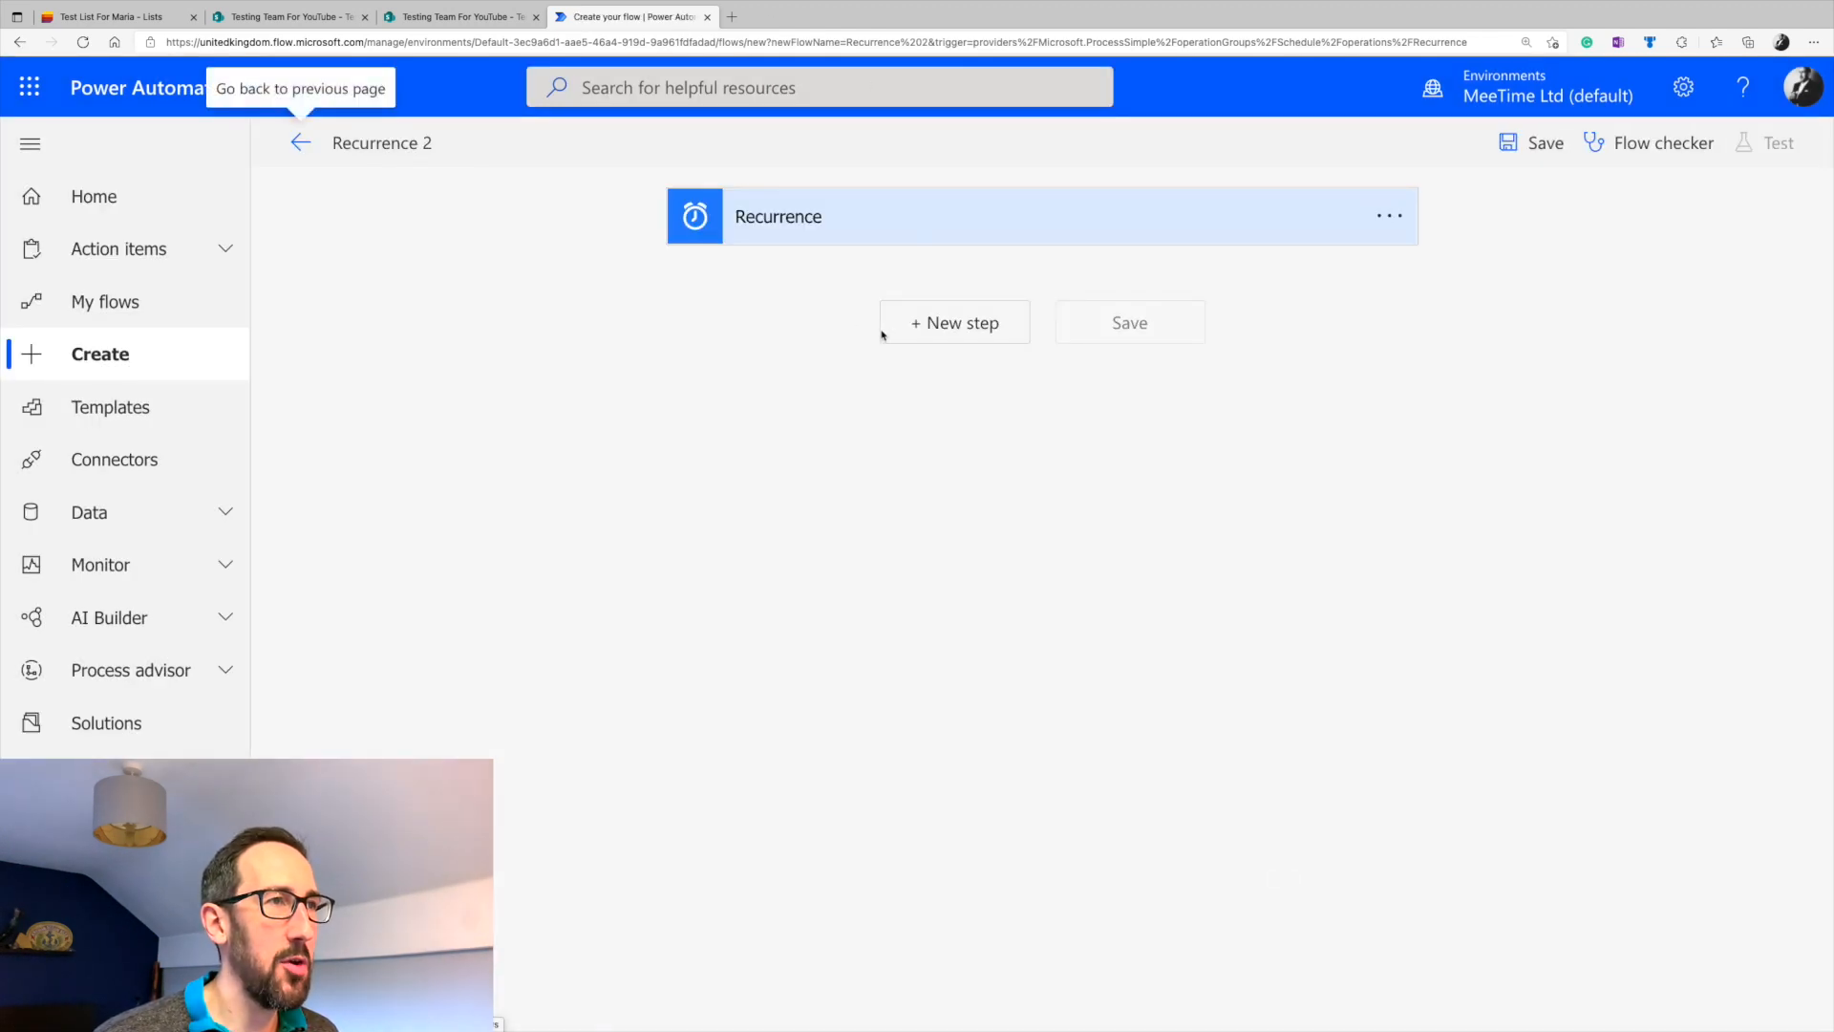
- Add a SharePoint Get items action after the Recurrence trigger
{"action": "left_click", "coordinate": [958, 323]}
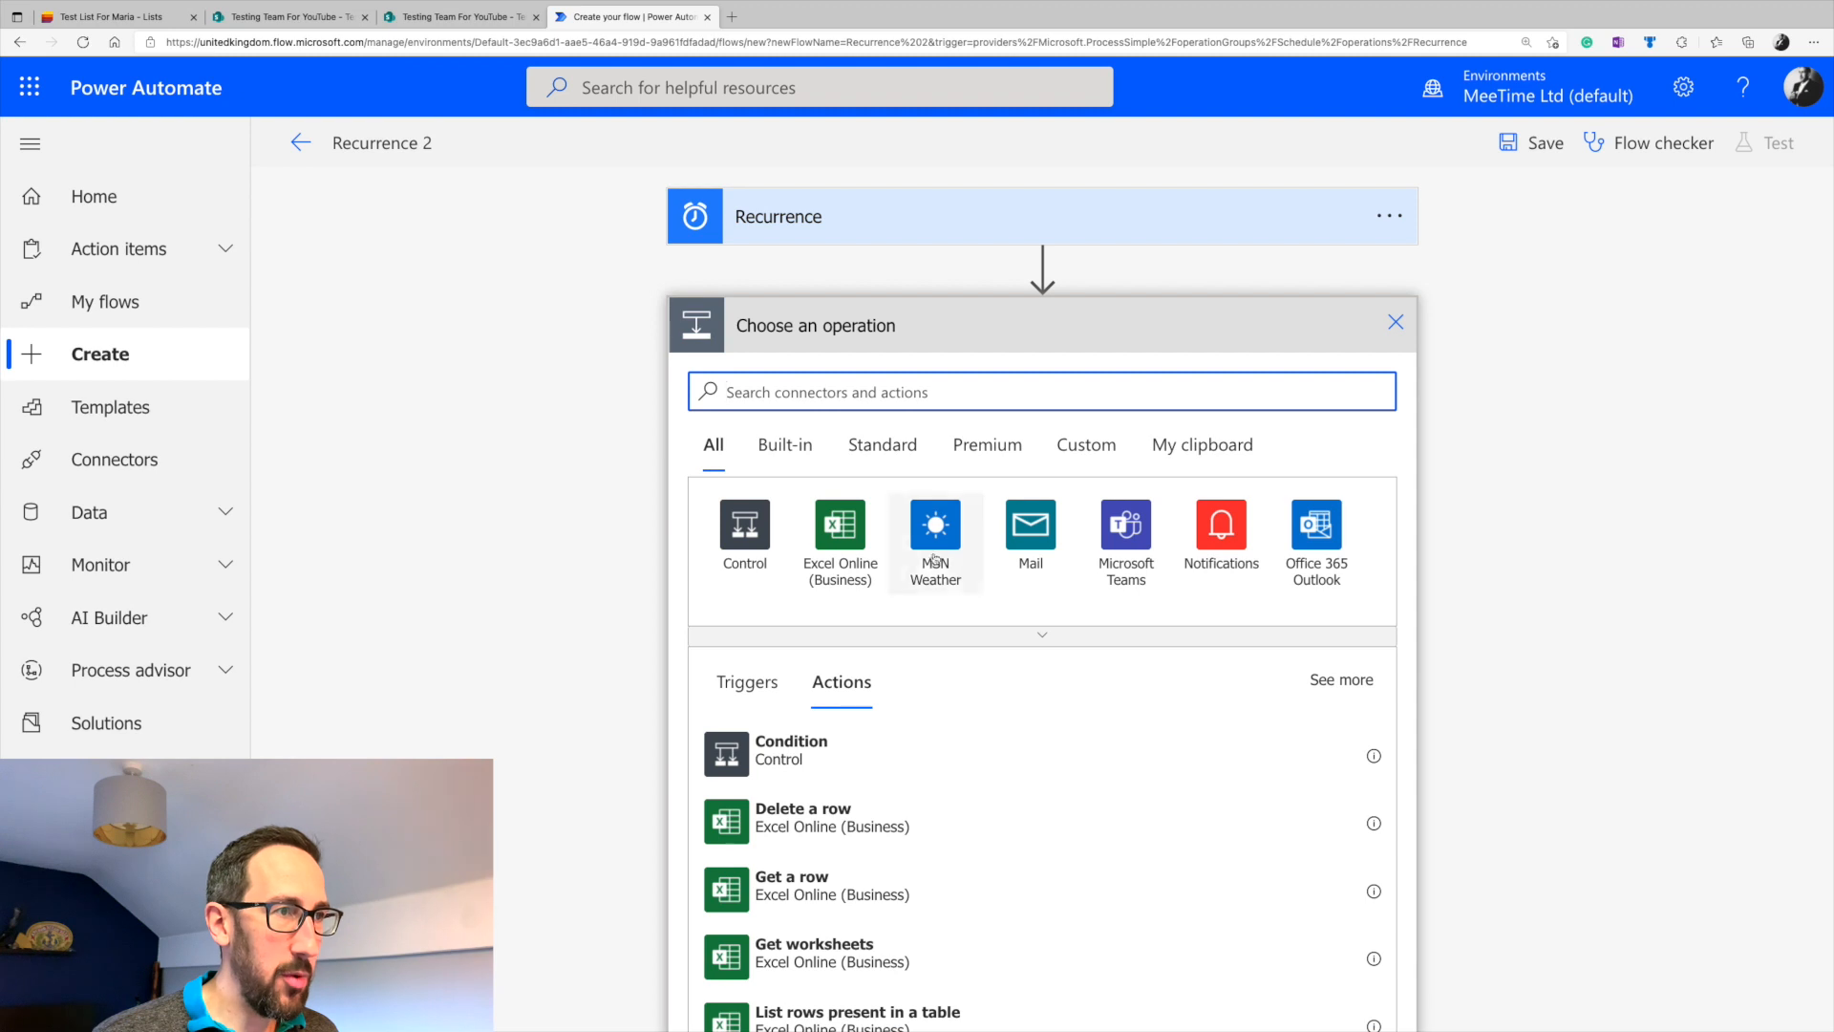
{"action": "type", "text": "sharepoint"}
{"action": "left_click", "coordinate": [797, 822]}
- Point Get items to the Testing Team For YouTube site and its test list
{"action": "left_click", "coordinate": [1363, 382]}
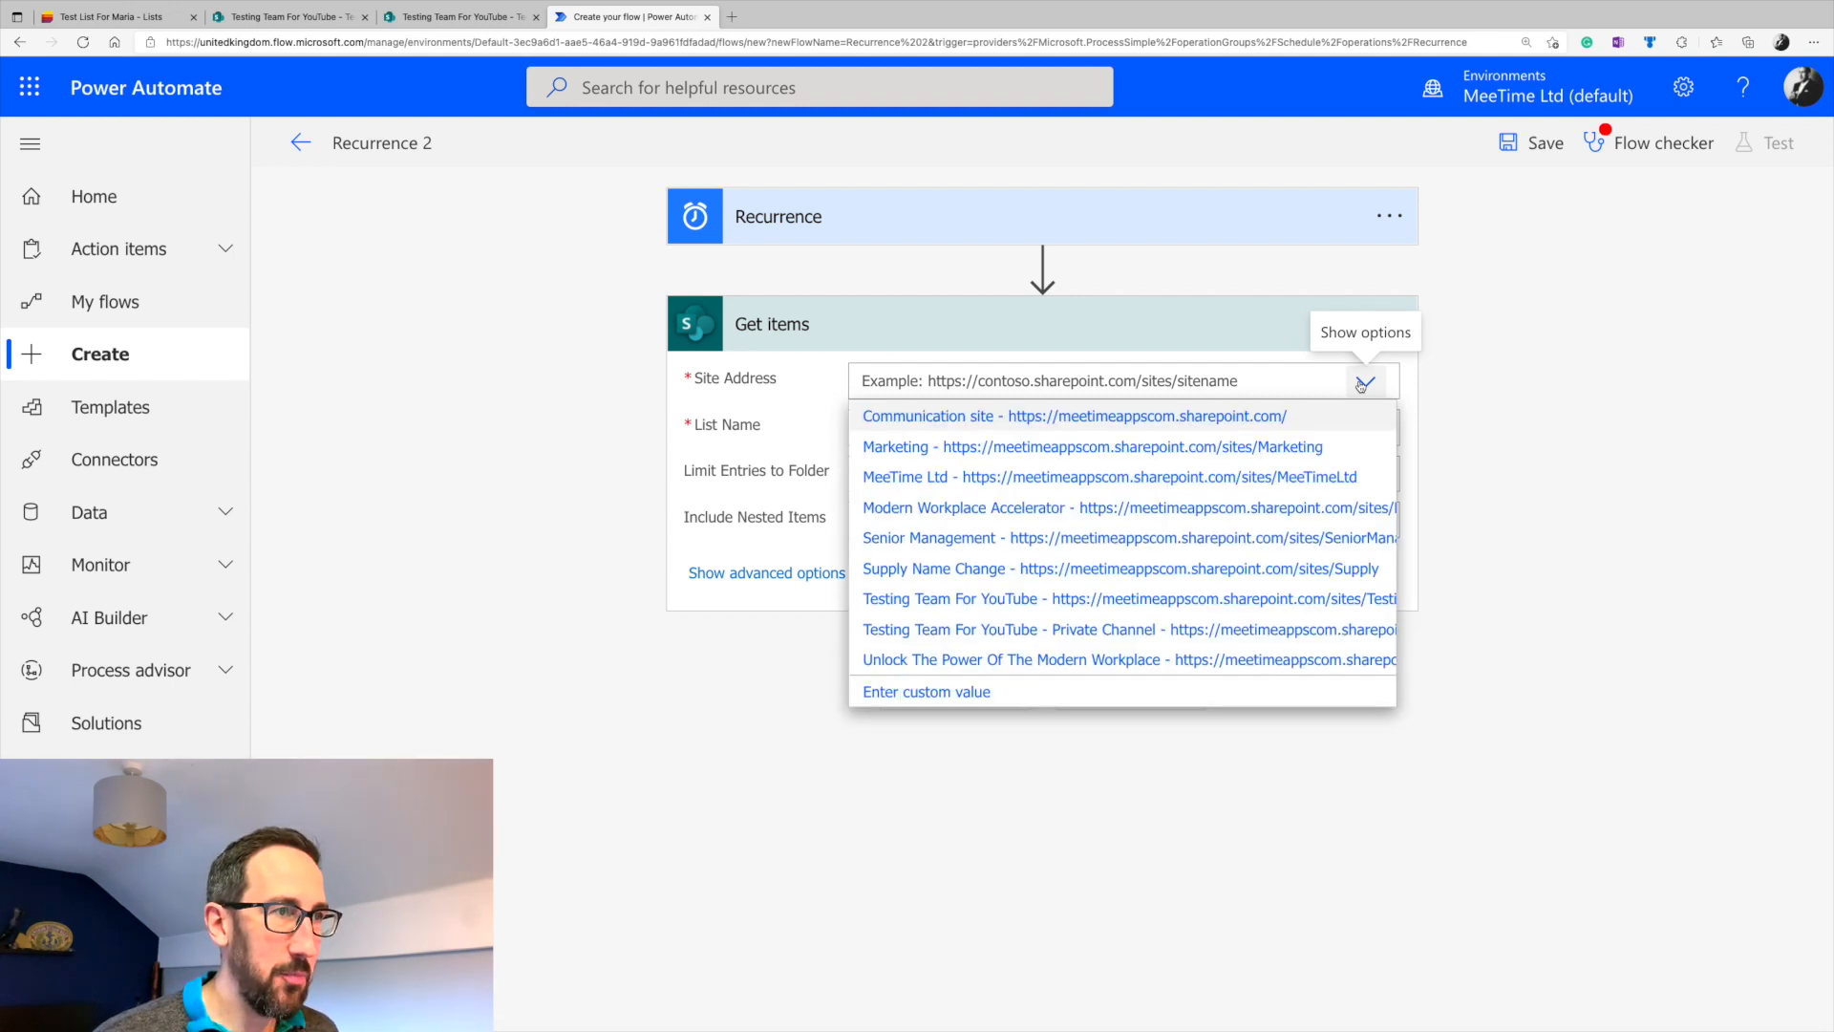
{"action": "left_click", "coordinate": [988, 606]}
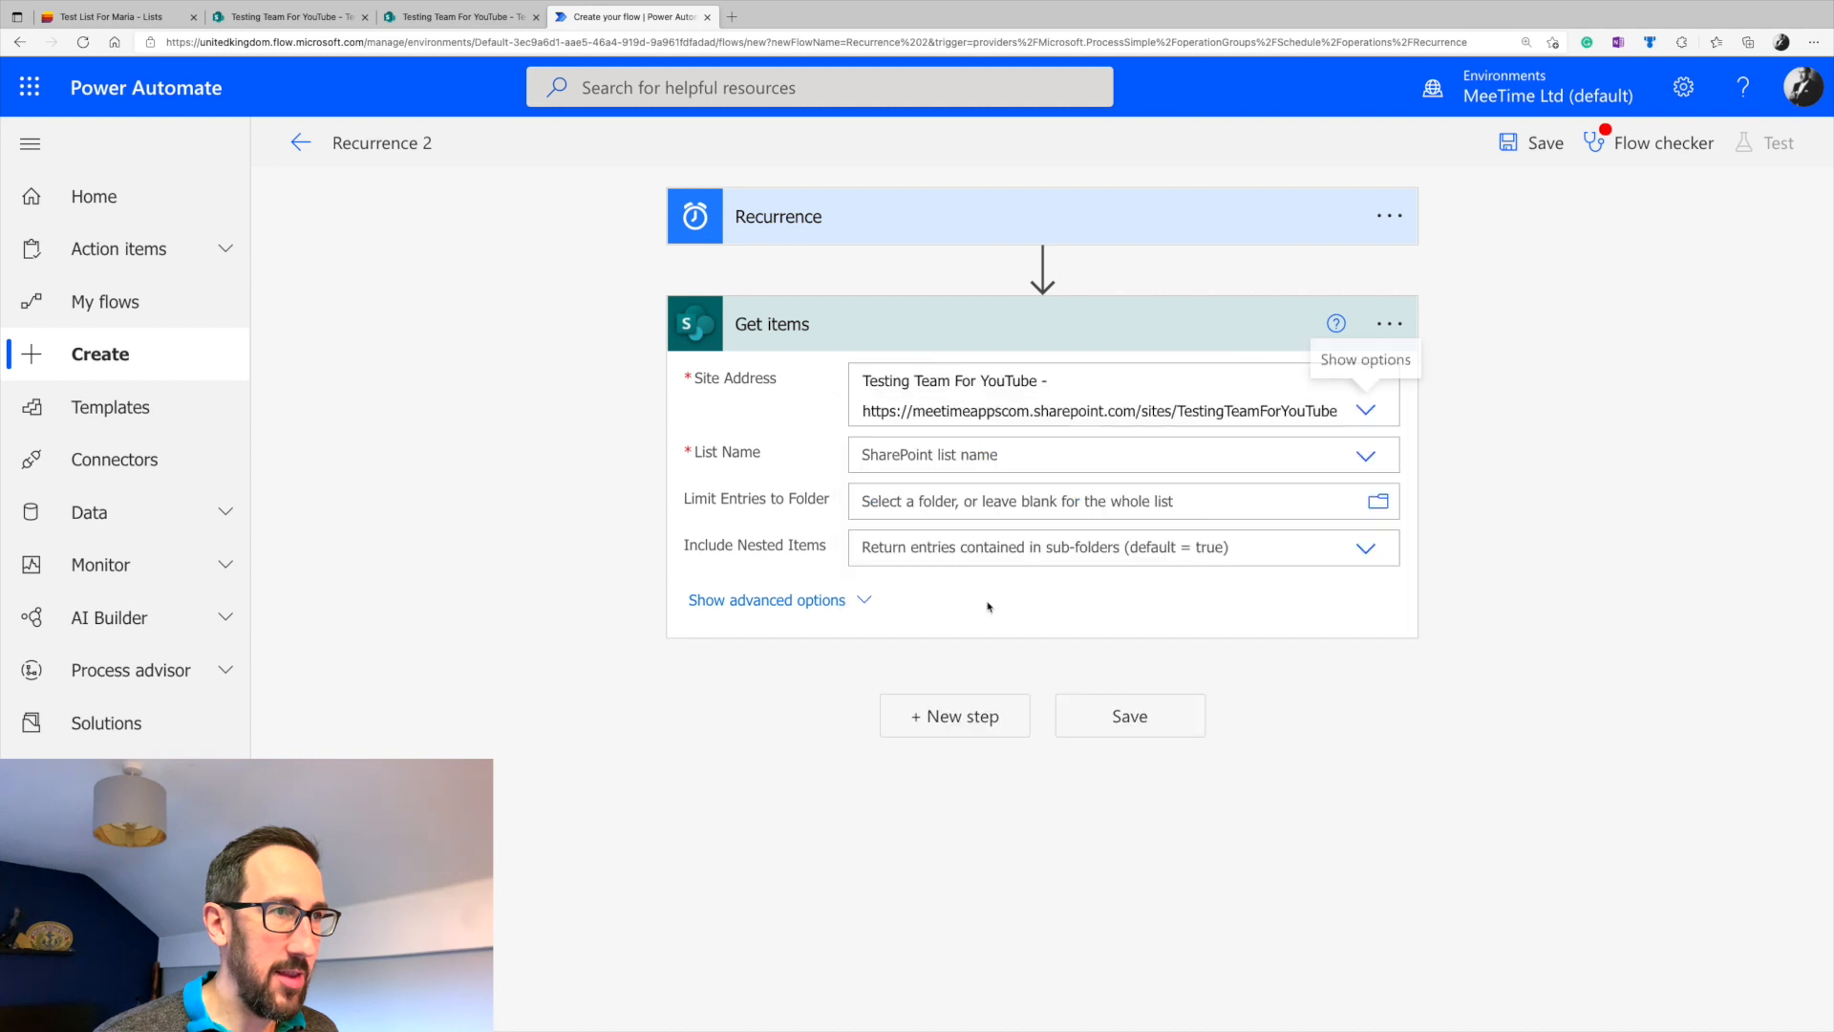
{"action": "left_click", "coordinate": [1074, 460]}
{"action": "left_click", "coordinate": [960, 548]}
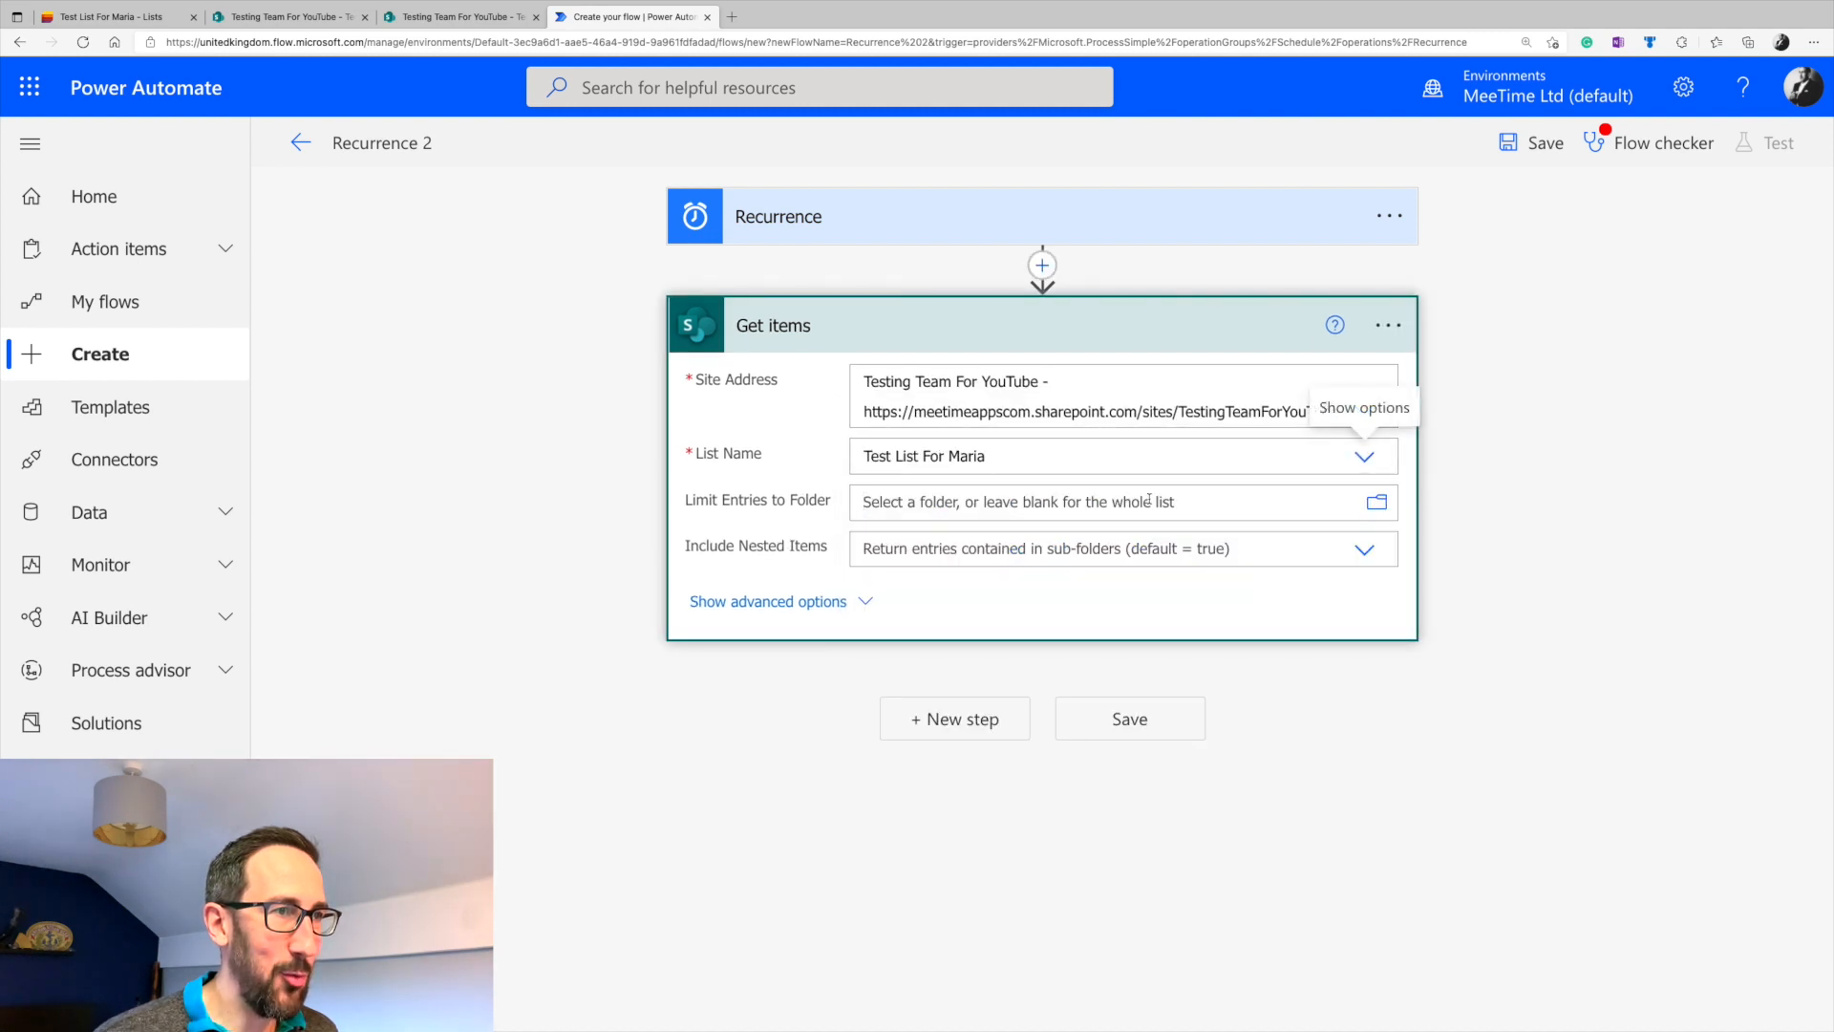
- Reveal the advanced options of Get items and begin the Filter Query with "DueDate le '"
{"action": "left_click", "coordinate": [808, 605]}
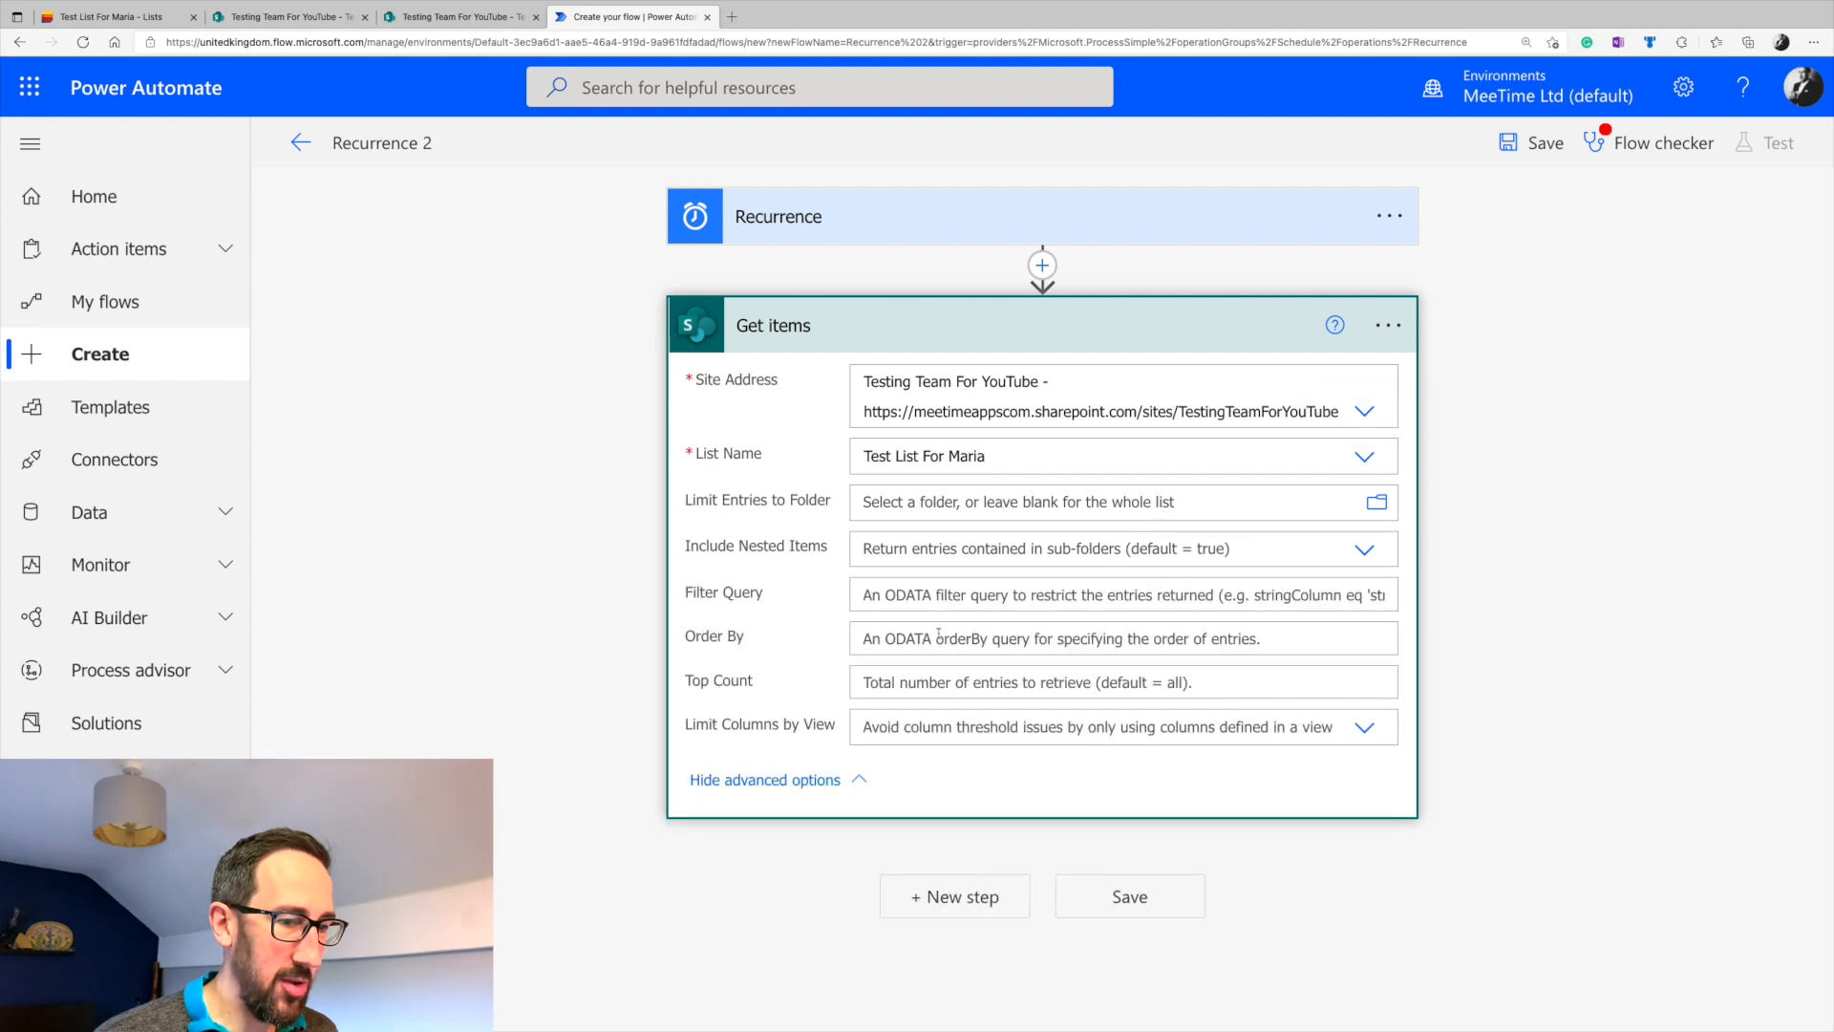
{"action": "left_click", "coordinate": [934, 595]}
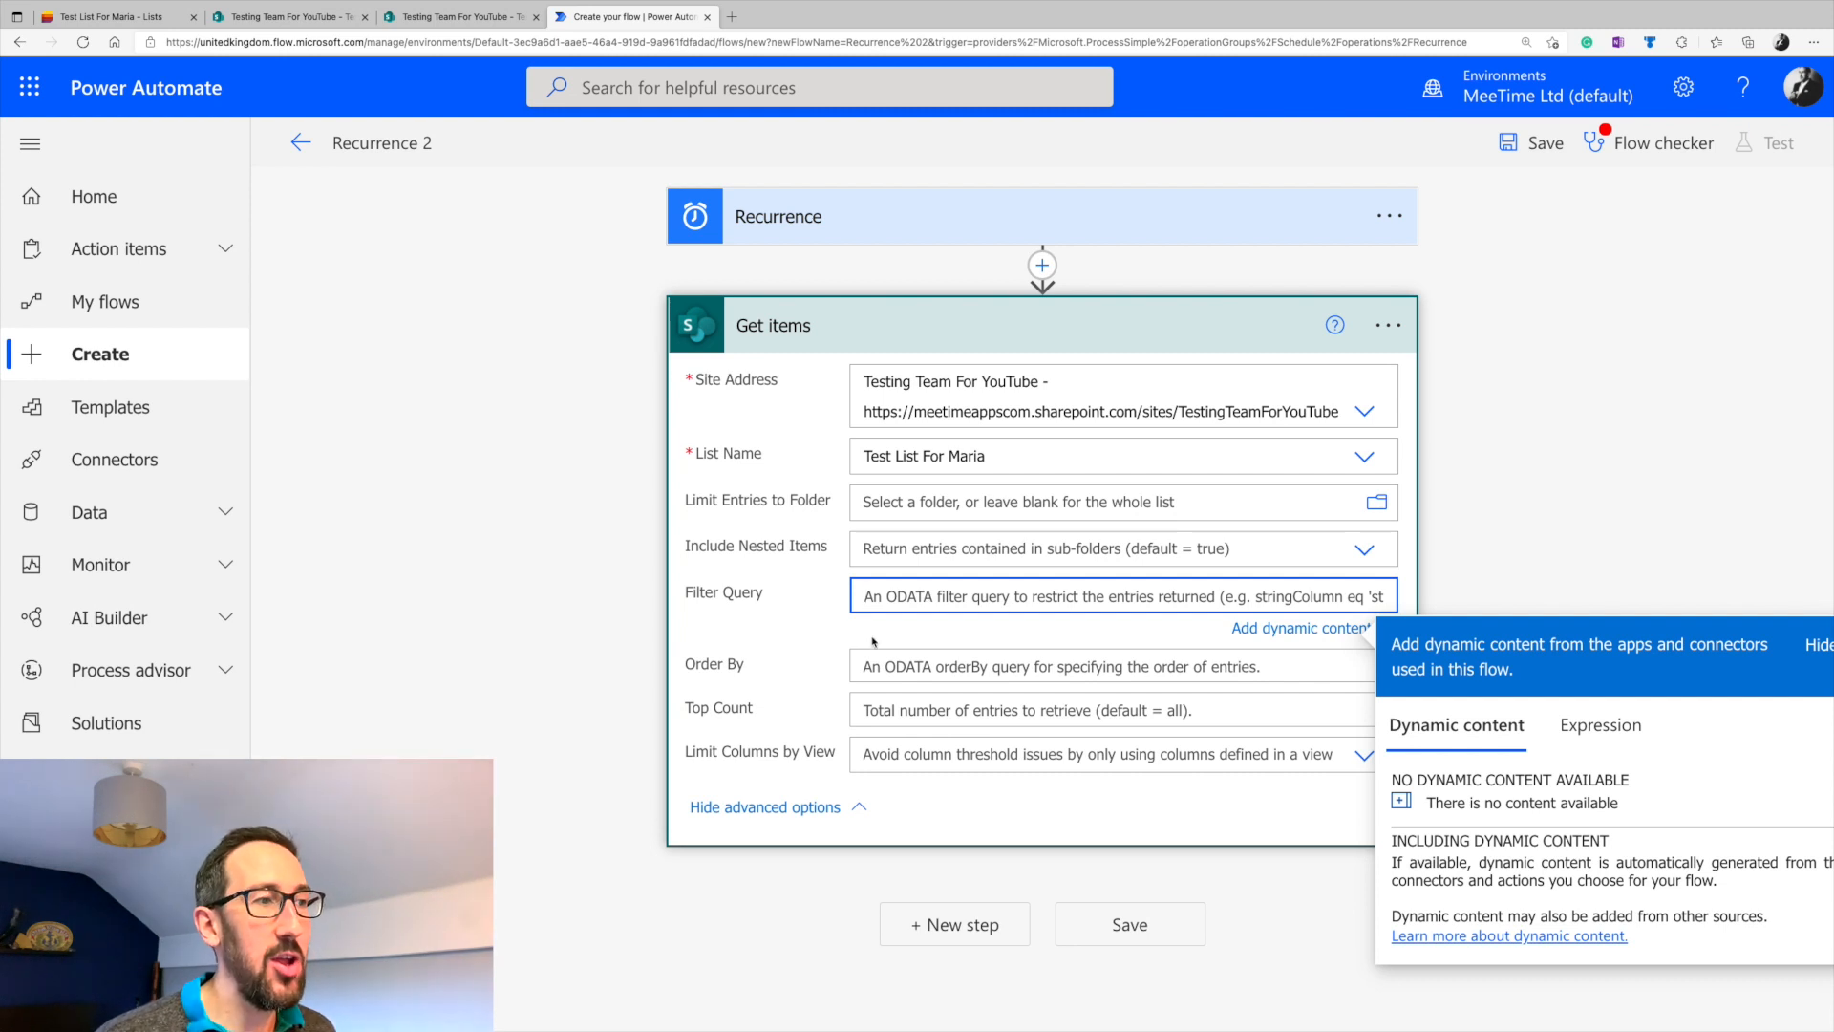
{"action": "left_click", "coordinate": [954, 755]}
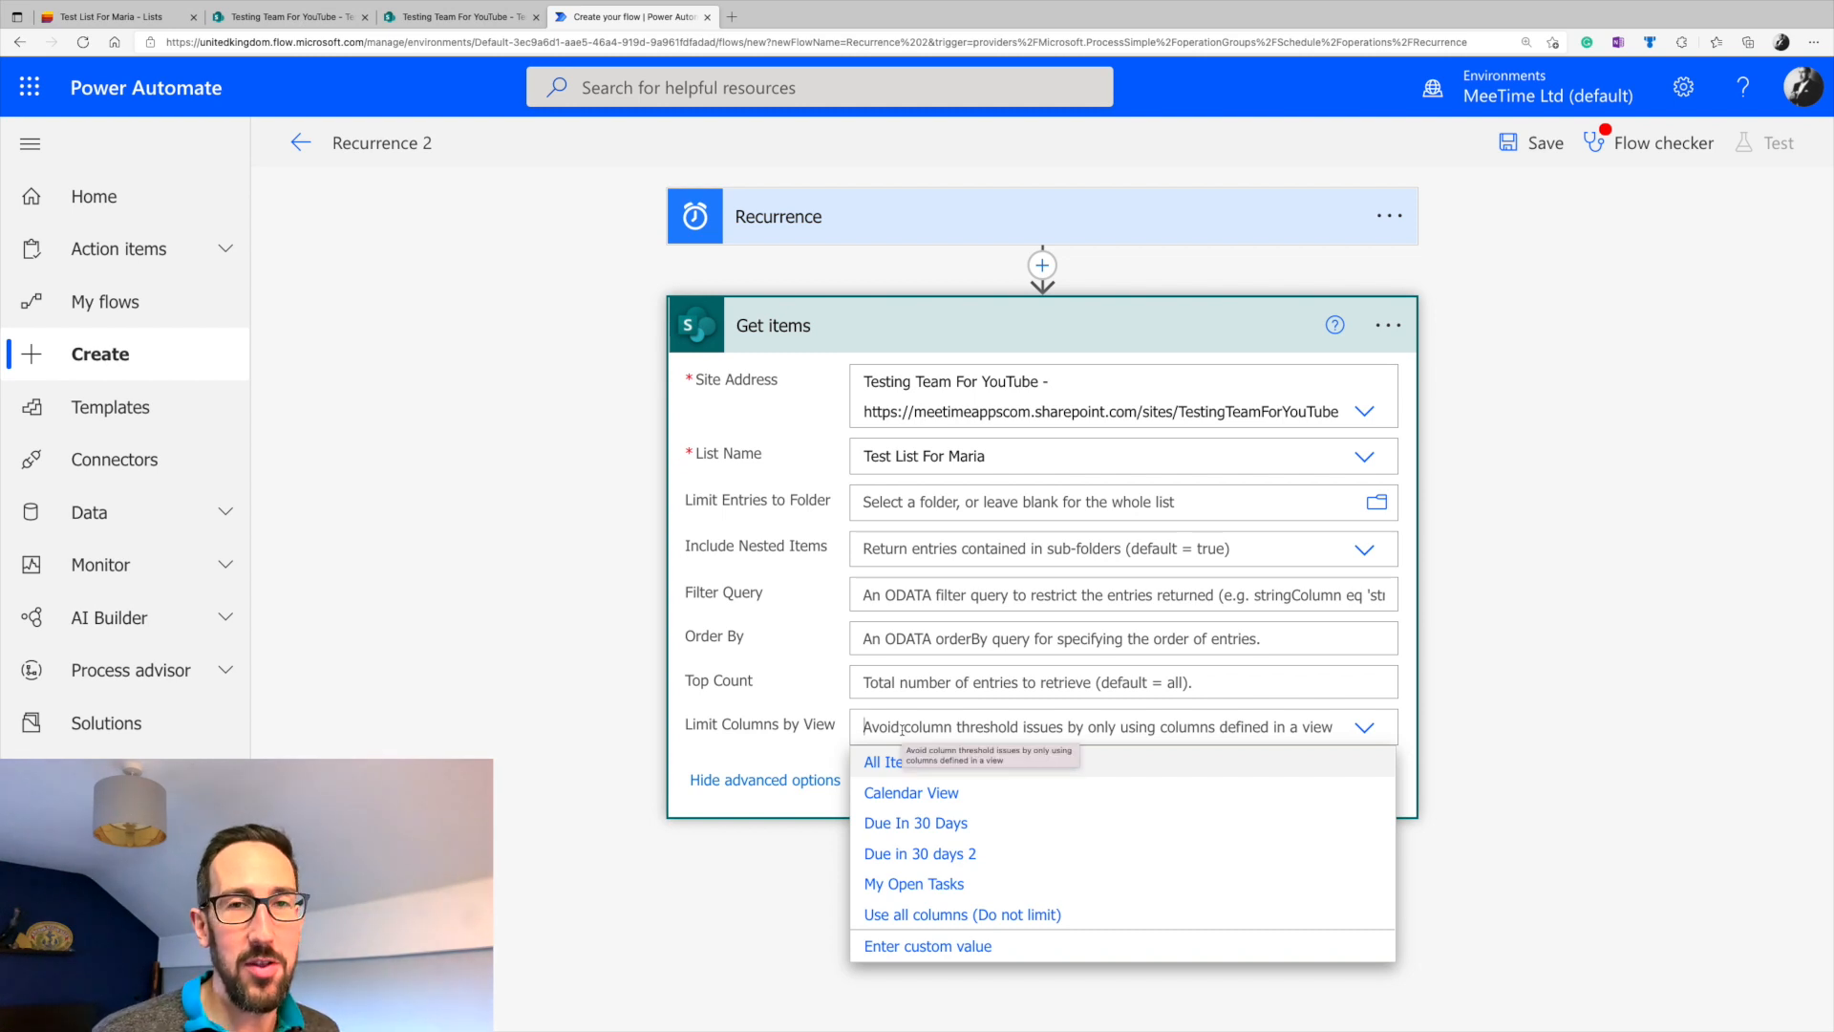
{"action": "left_click", "coordinate": [955, 594]}
{"action": "type", "text": "DueDate"}
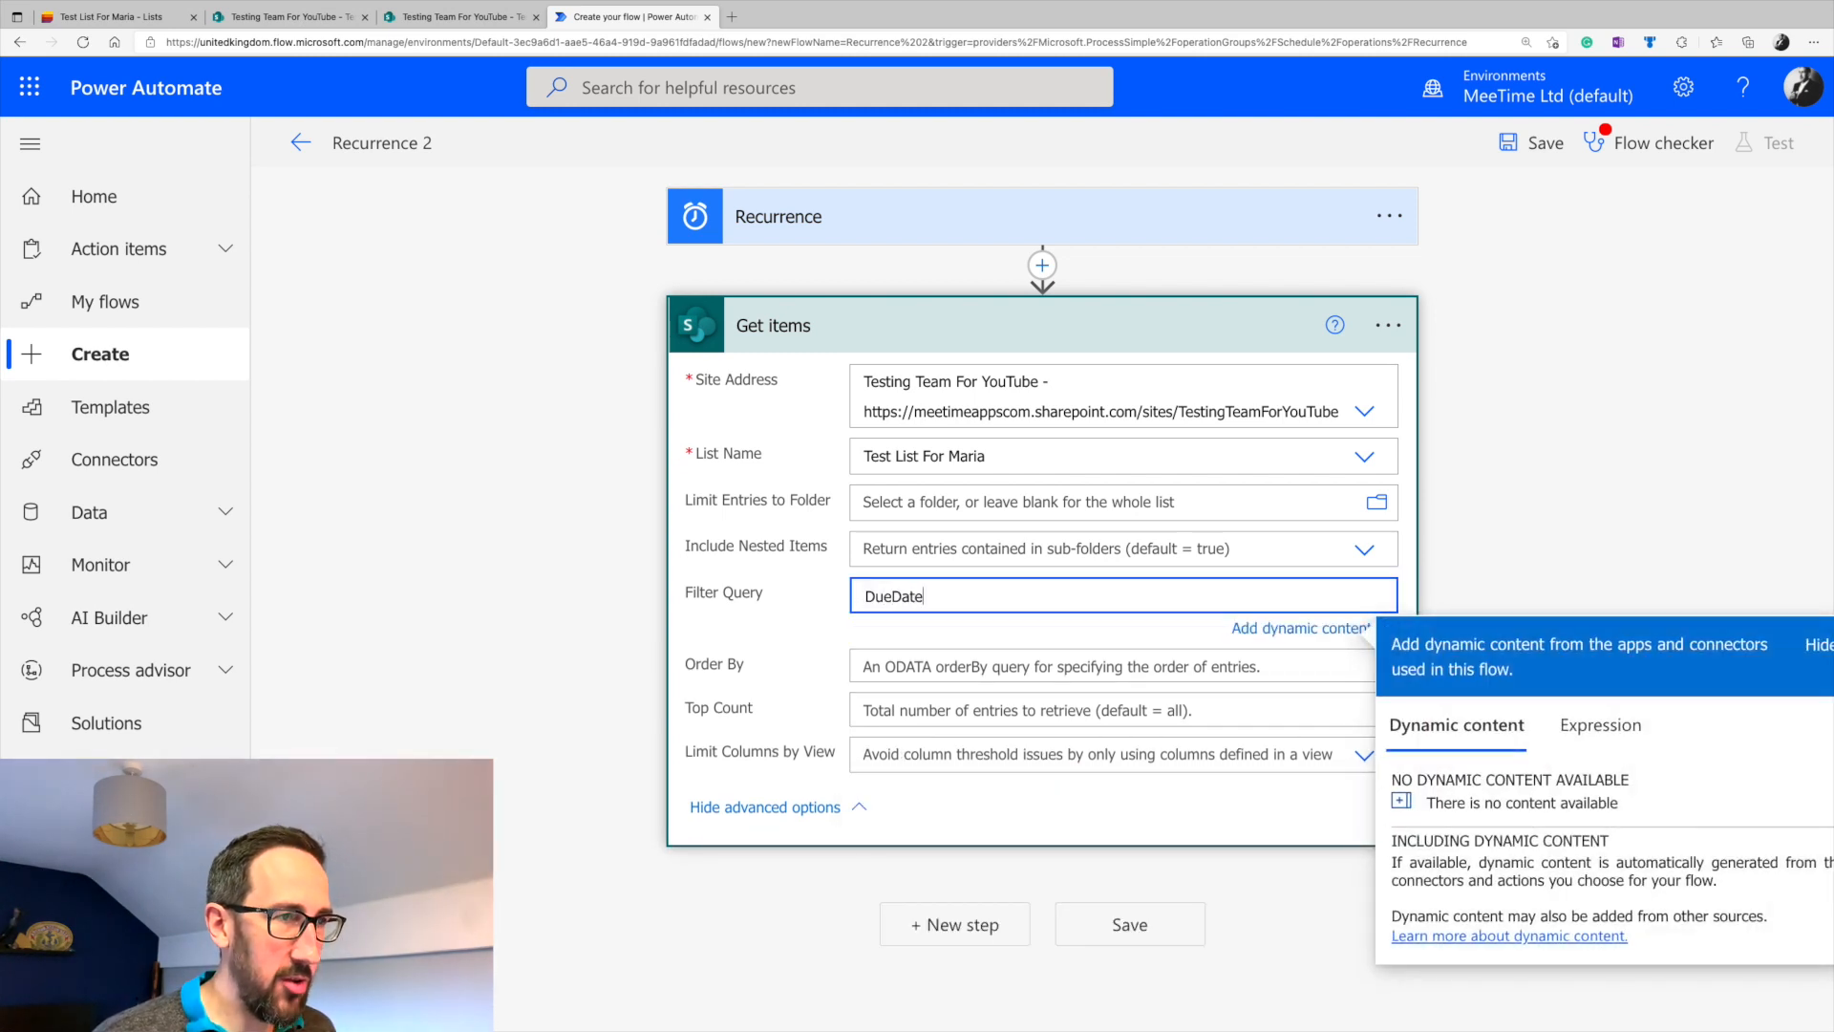
{"action": "type", "text": " le"}
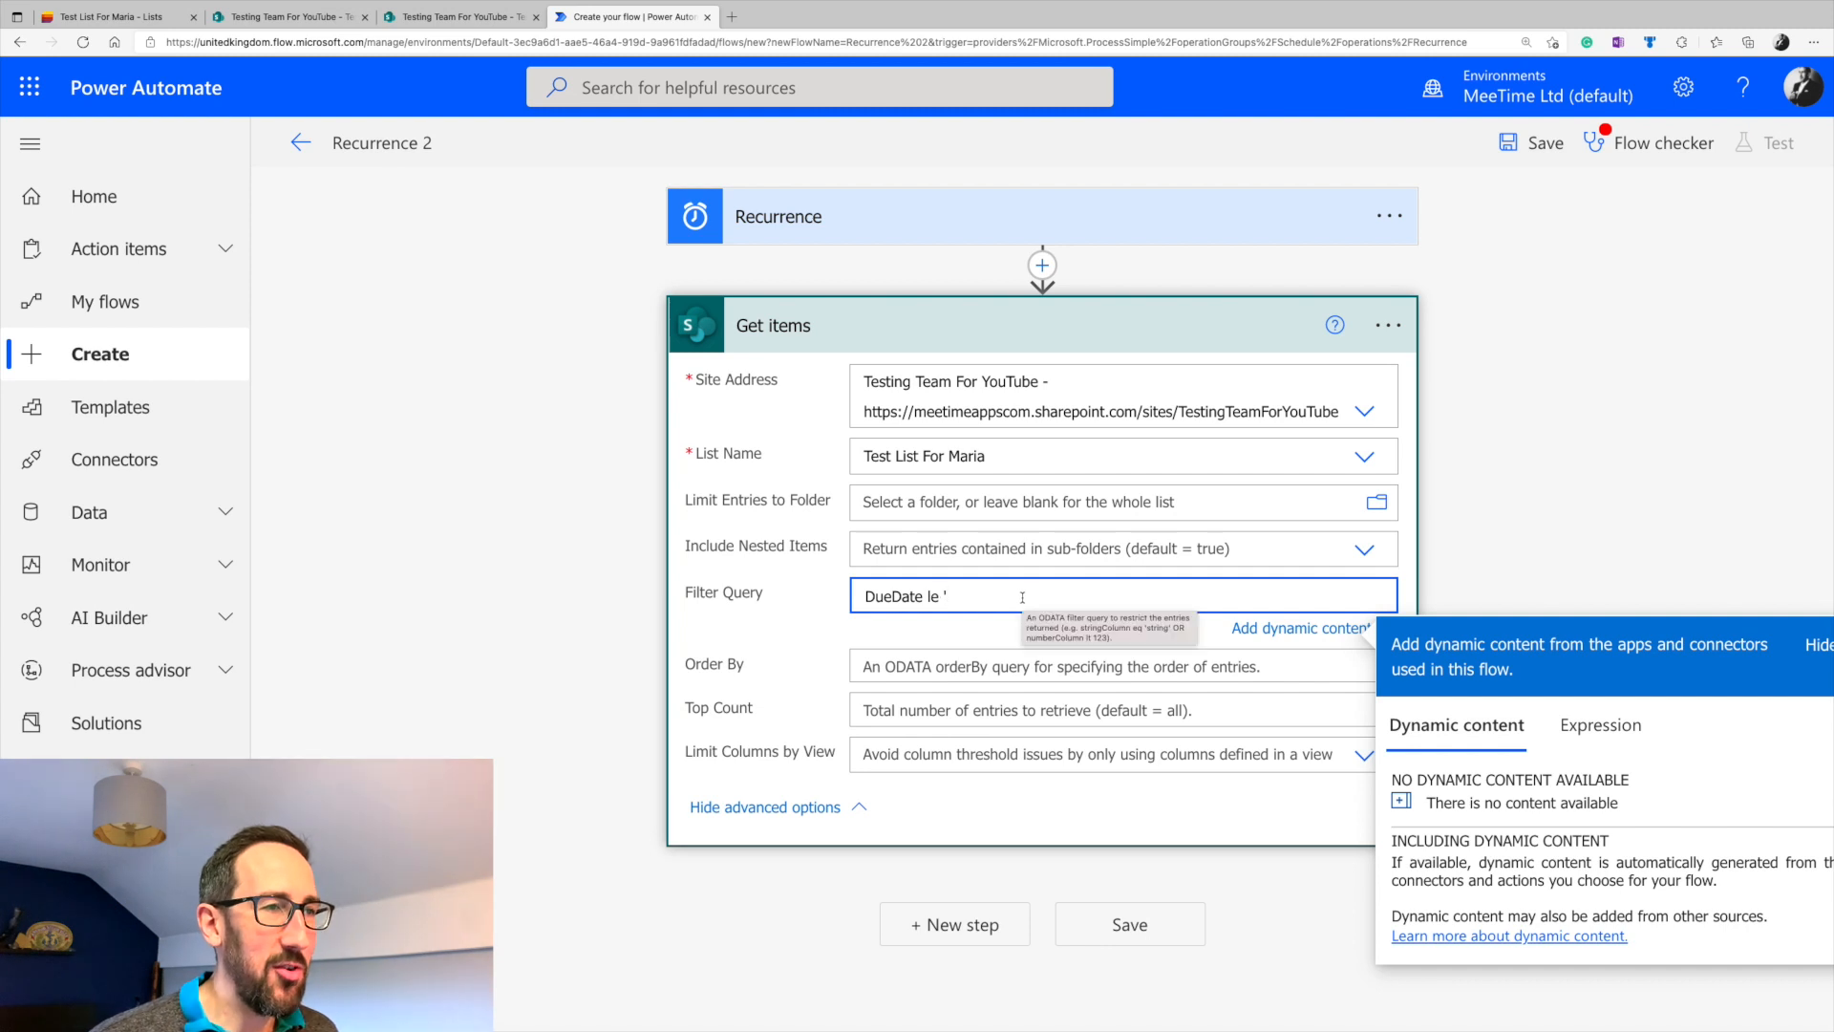
- Complete the Filter Query with the expression addDays(utcnow(),30,'yyyy-MM-dd'), a closing quote, and the condition "and Status ne 'closed'"
{"action": "left_click", "coordinate": [1591, 726]}
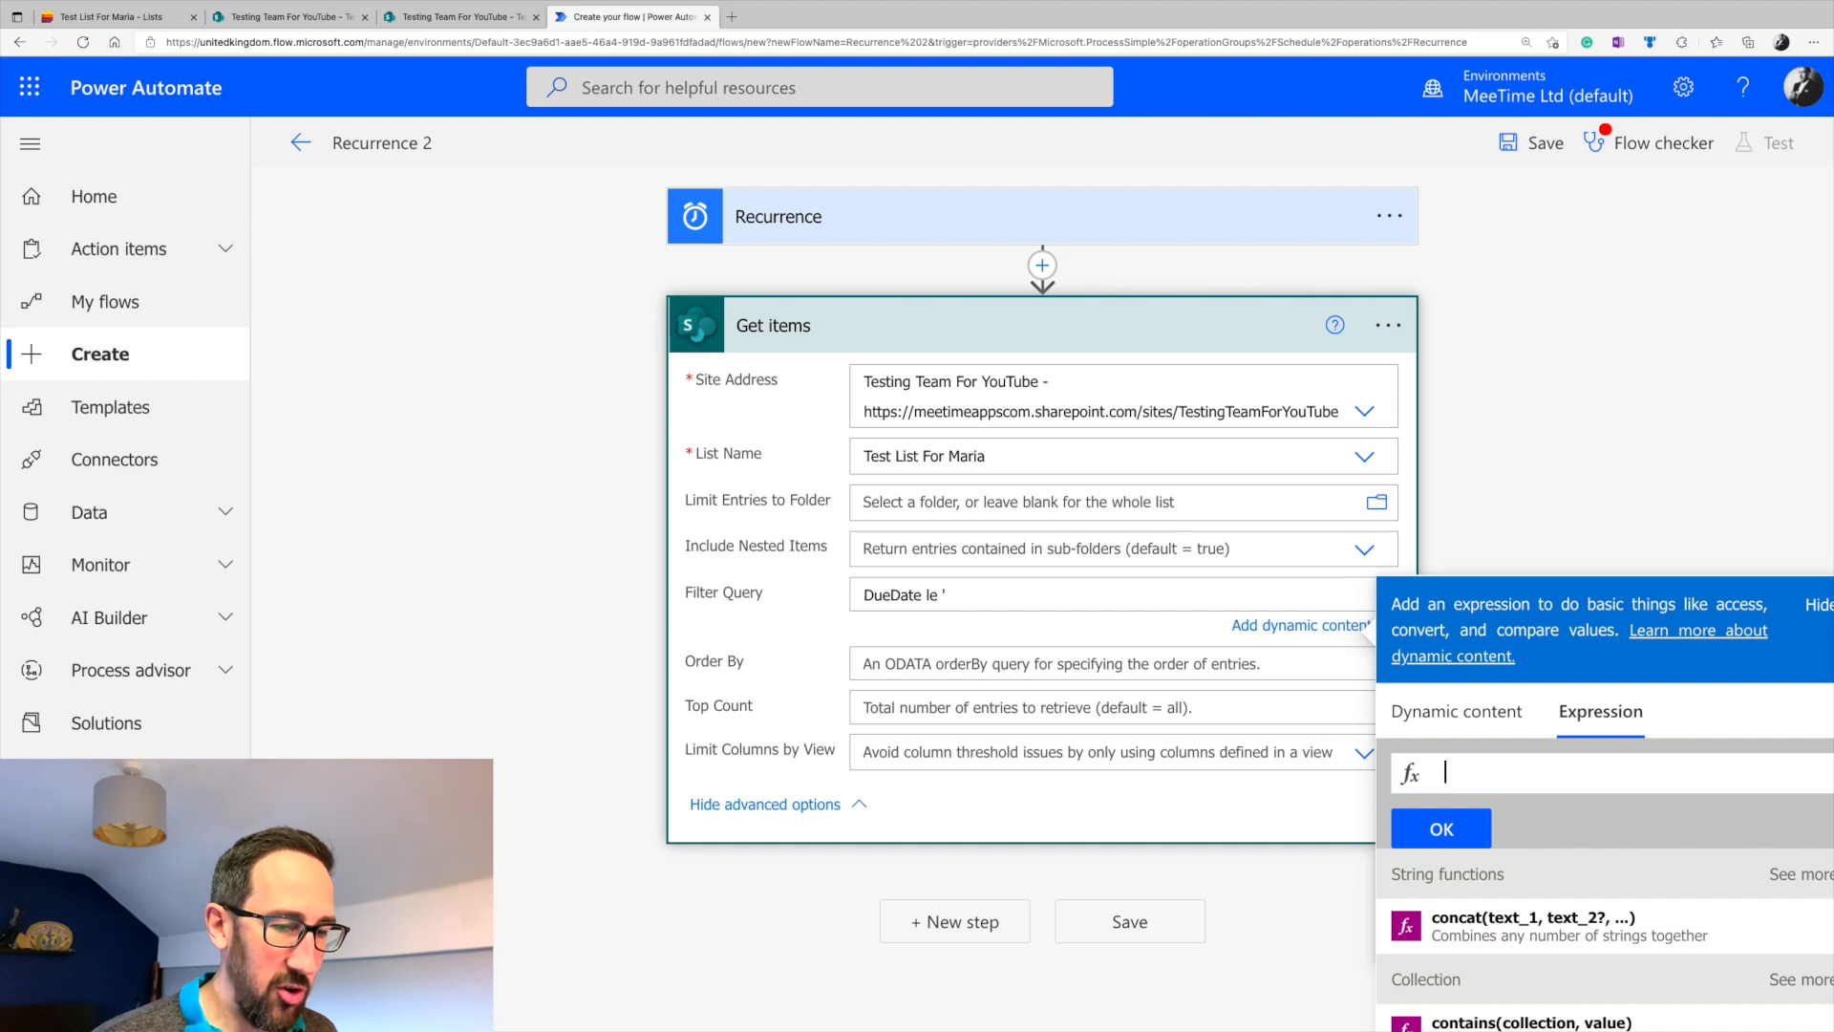
{"action": "type", "text": "addDays"}
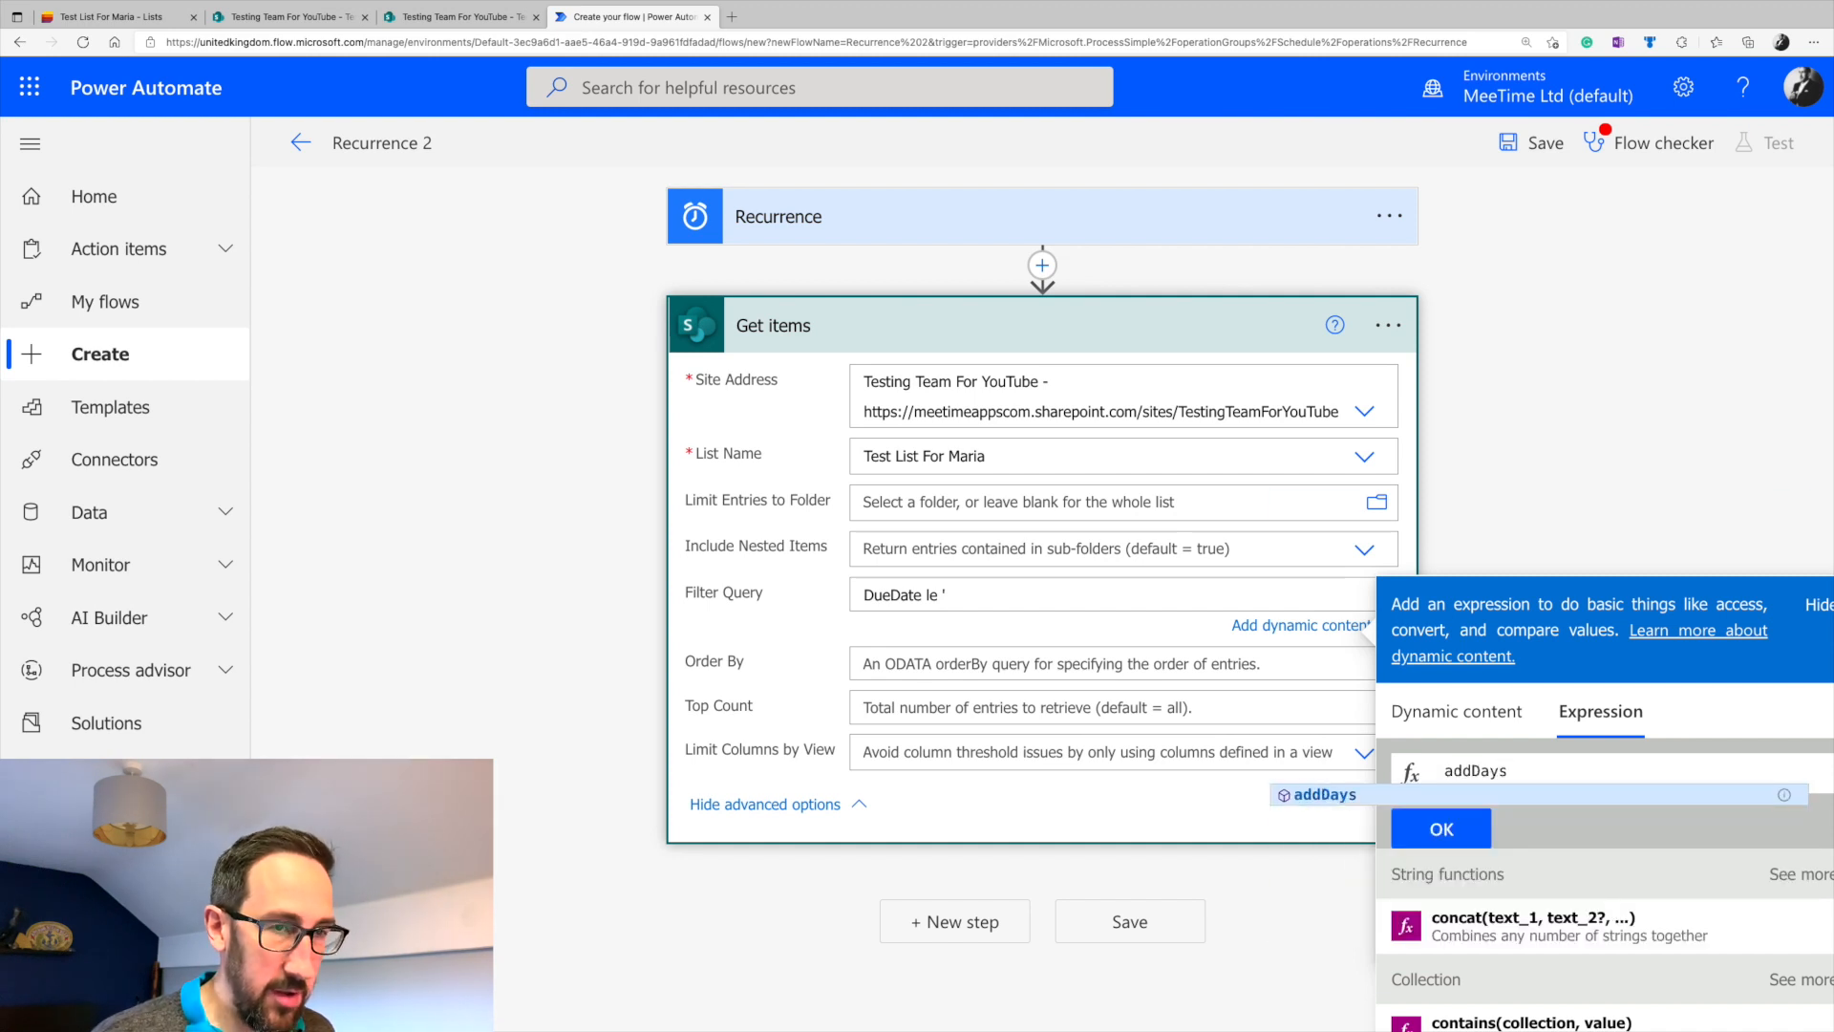
{"action": "left_click", "coordinate": [1345, 798]}
{"action": "type", "text": "(utcnow"}
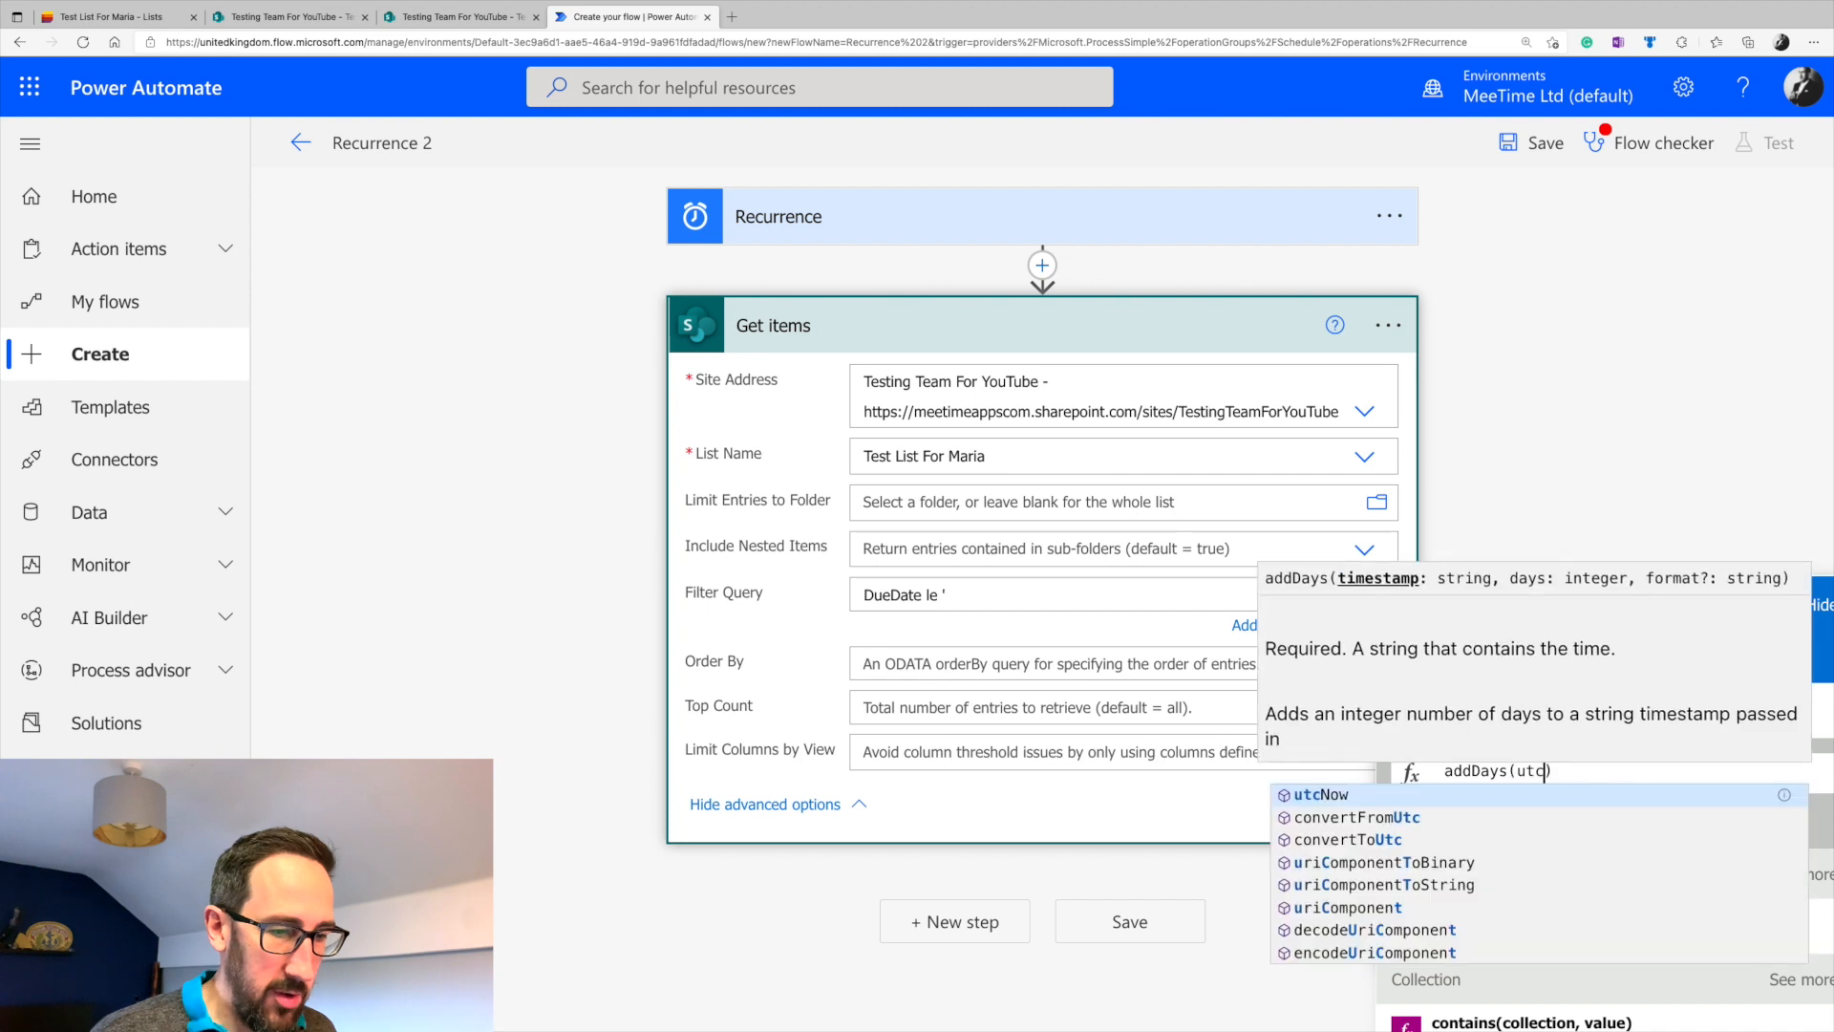
{"action": "type", "text": "(),30"}
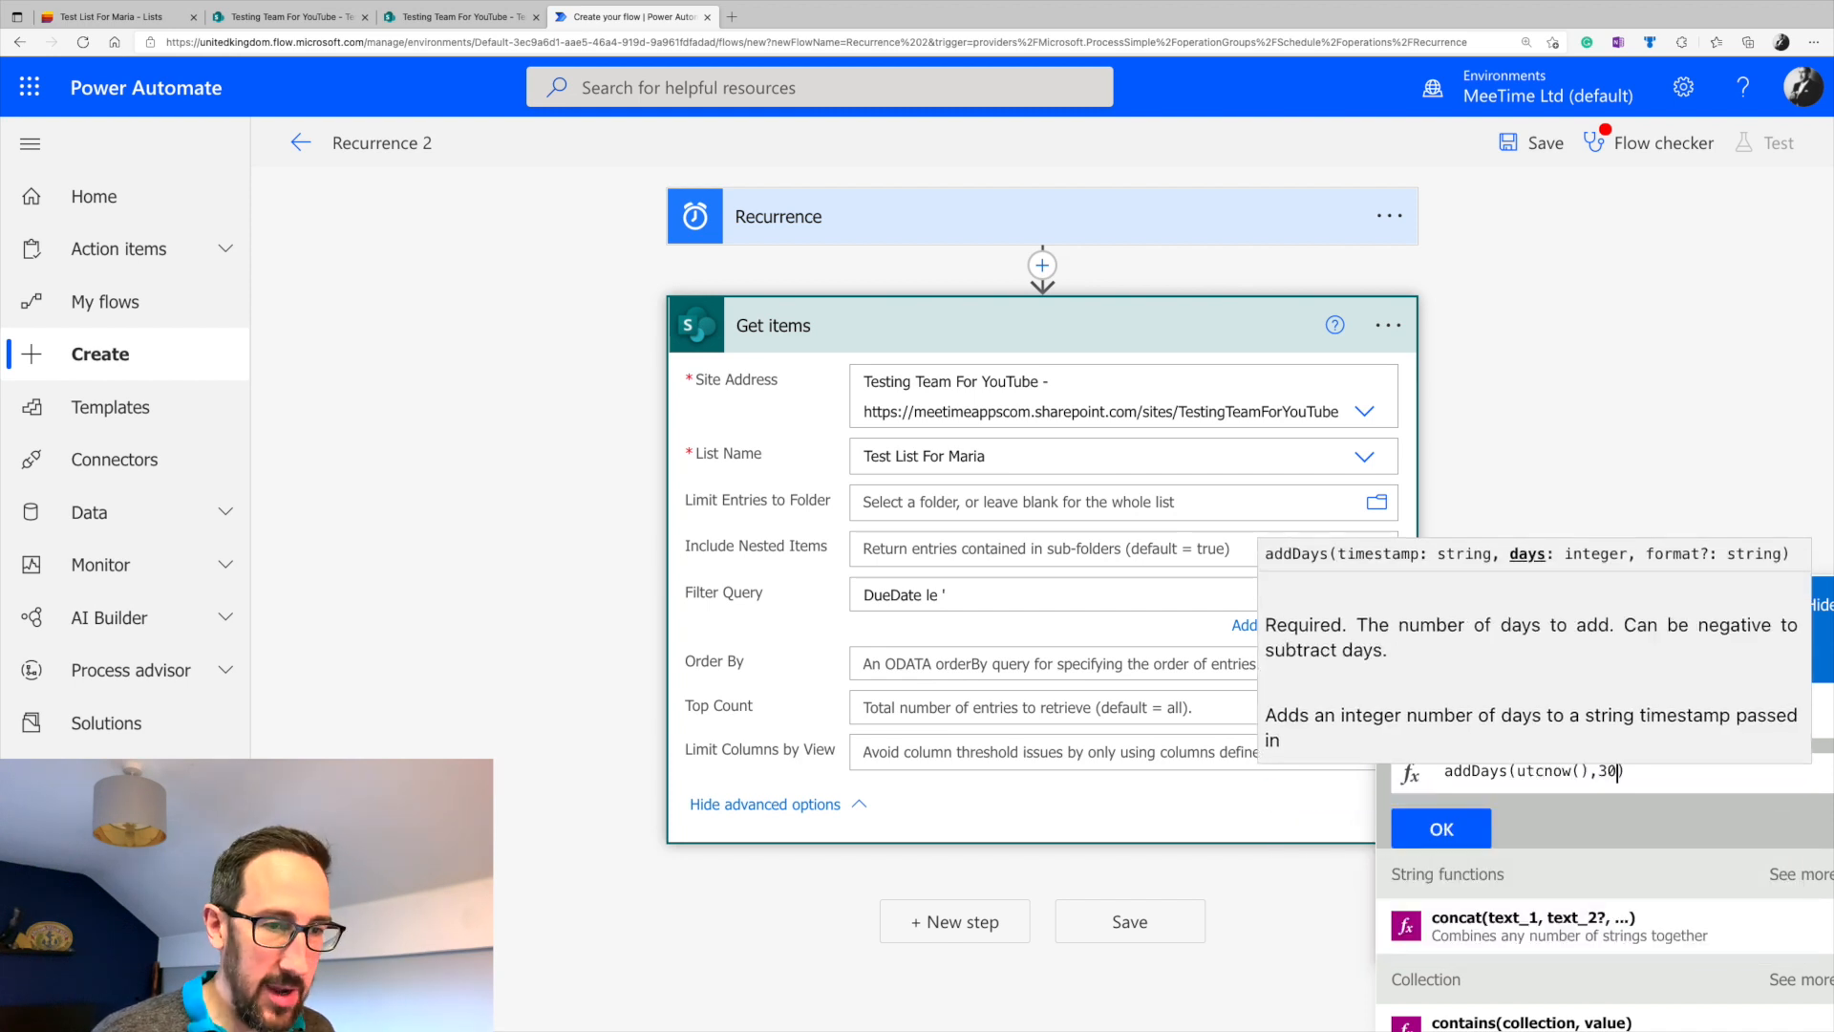
{"action": "type", "text": ",'"}
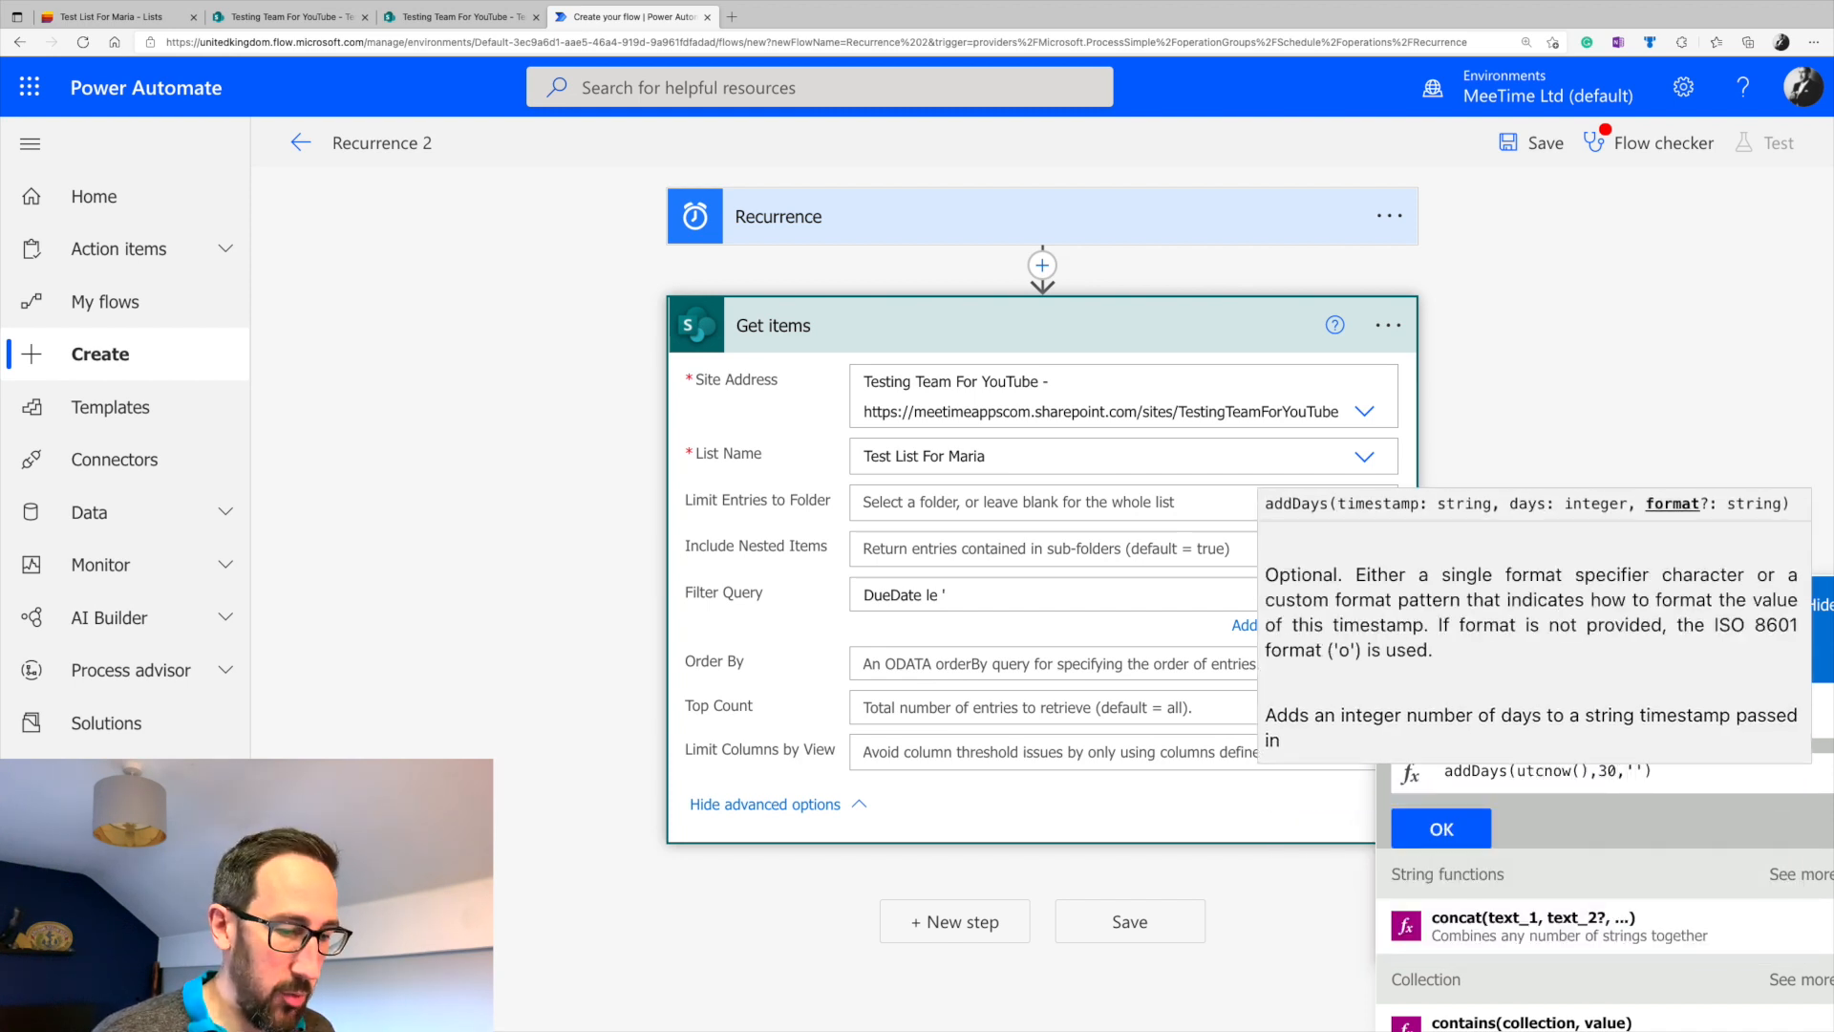
{"action": "type", "text": "yyyy-MM"}
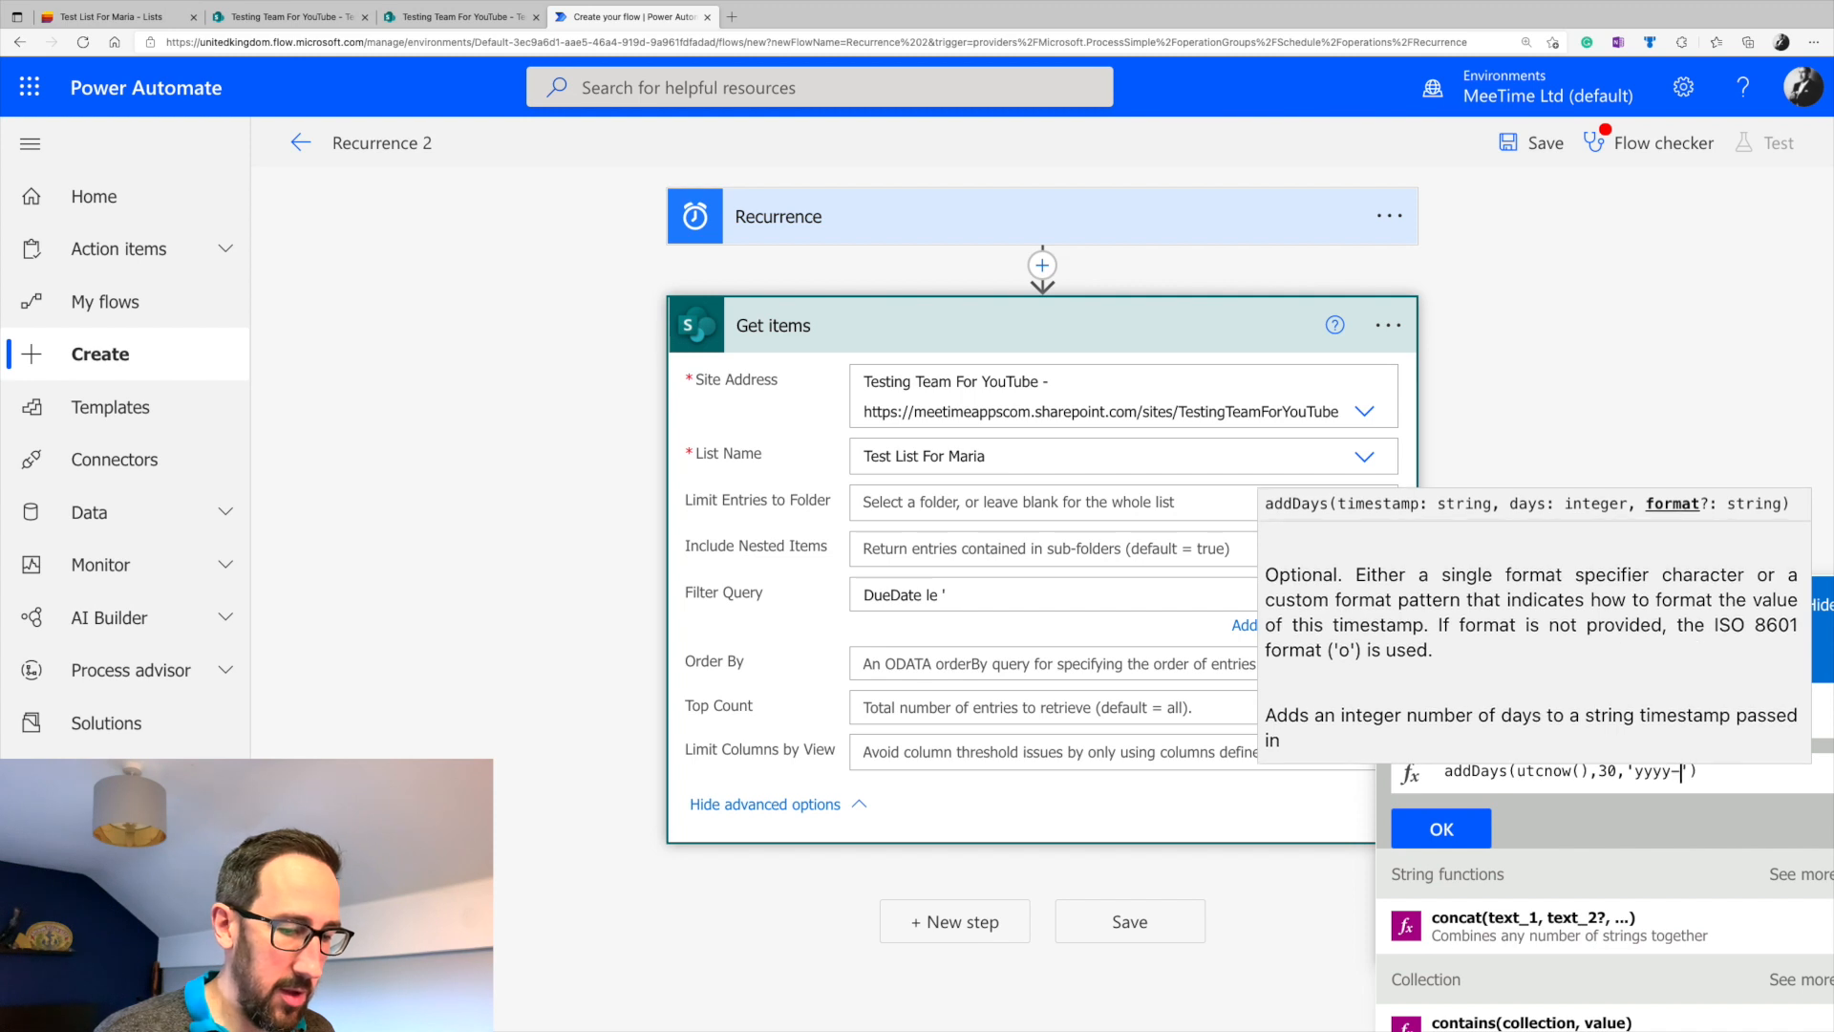
{"action": "type", "text": "-dd"}
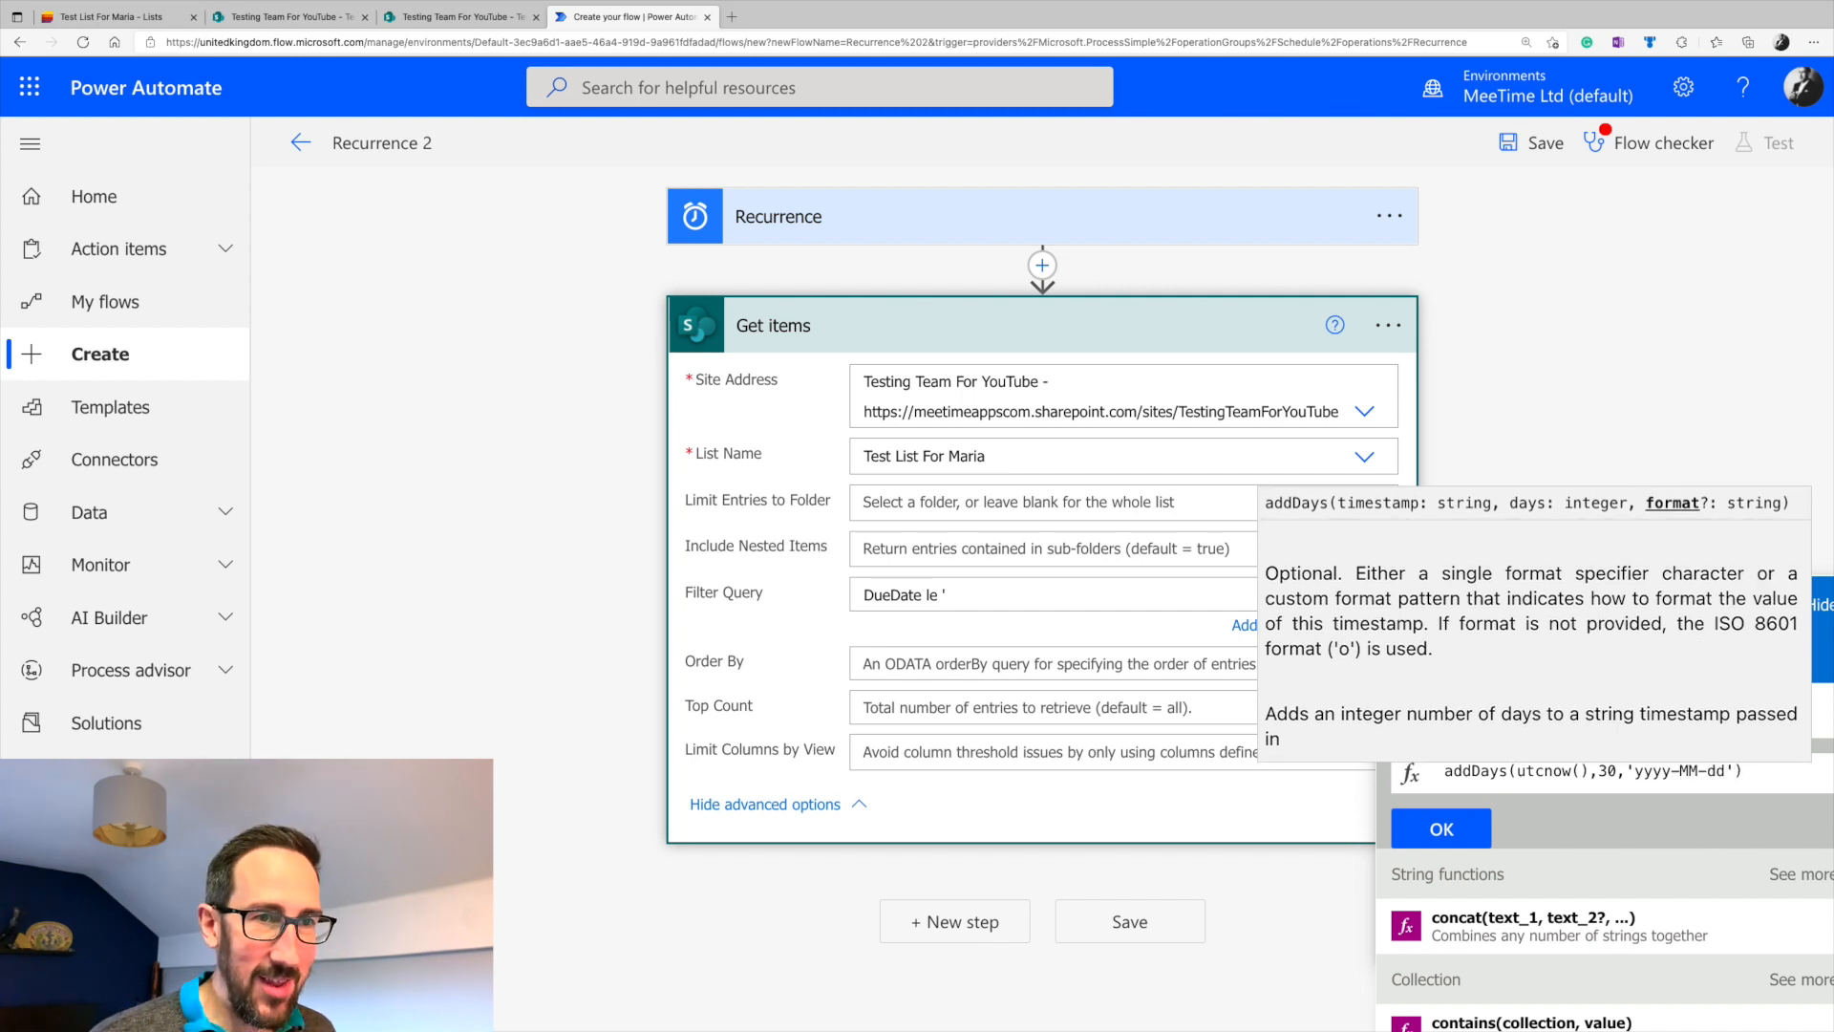
{"action": "left_click", "coordinate": [1626, 797]}
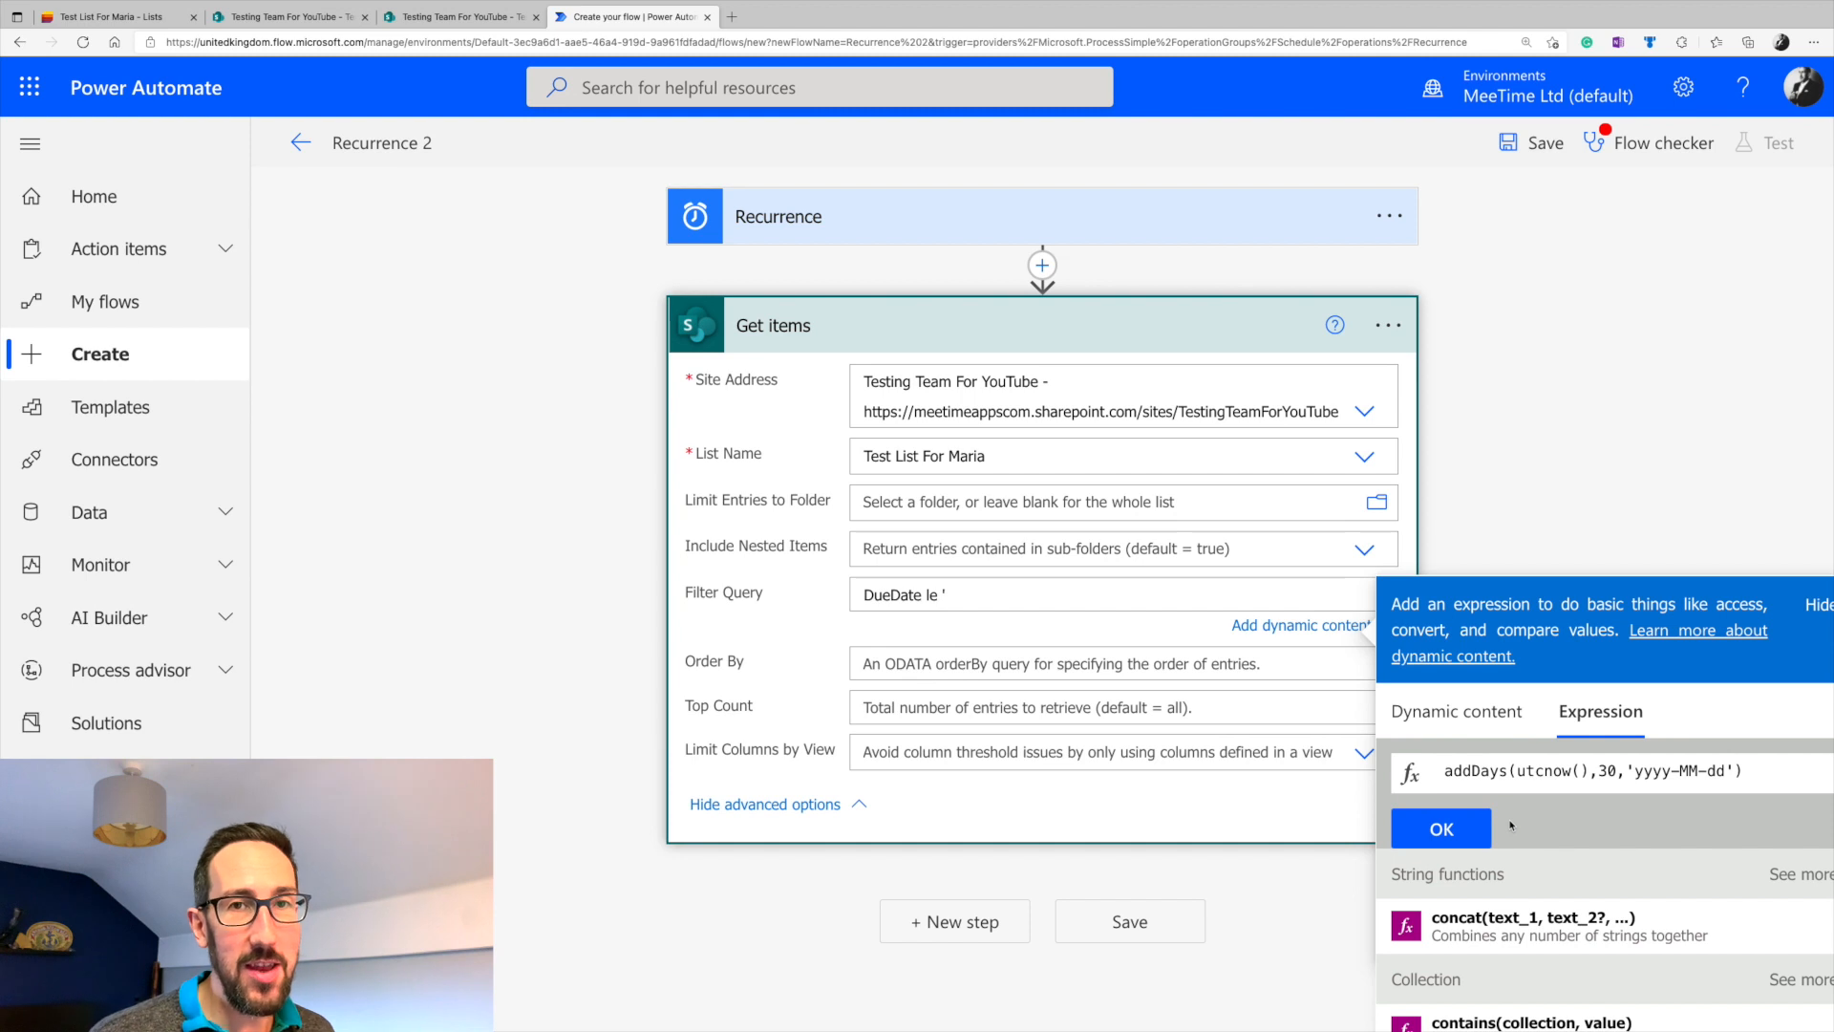
{"action": "left_click", "coordinate": [1441, 831]}
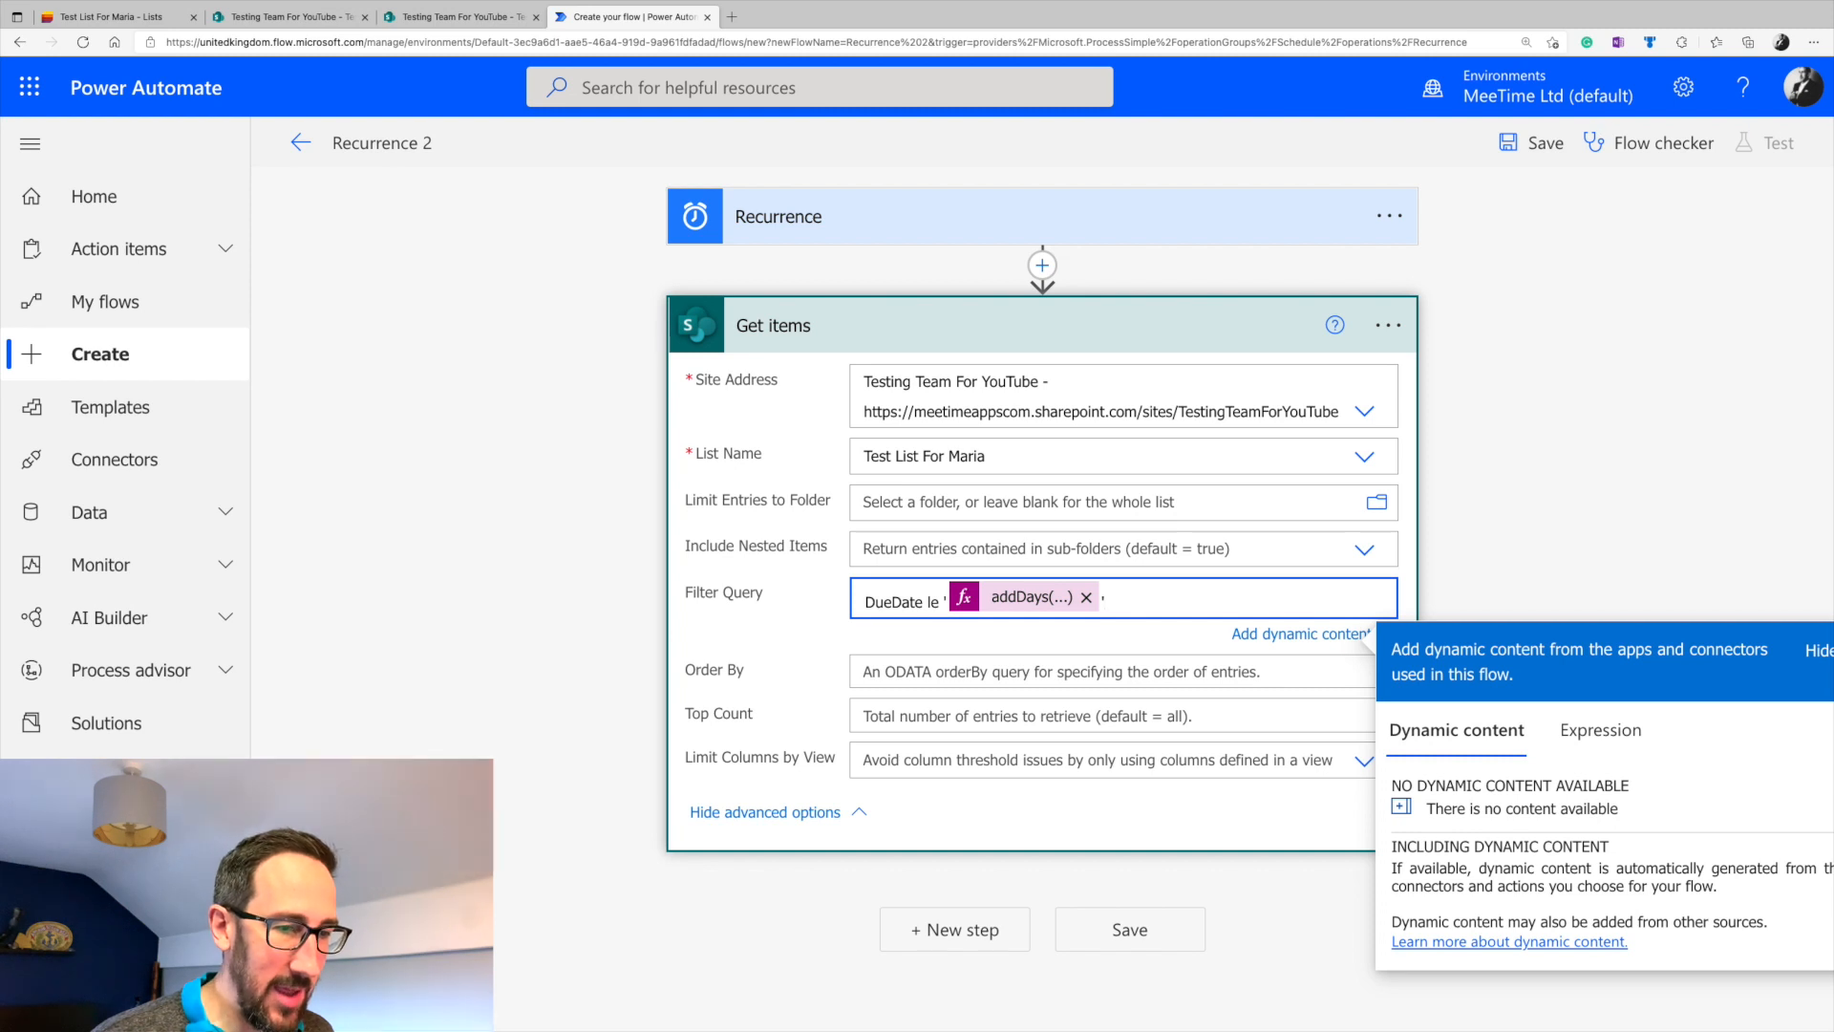
{"action": "type", "text": "and "}
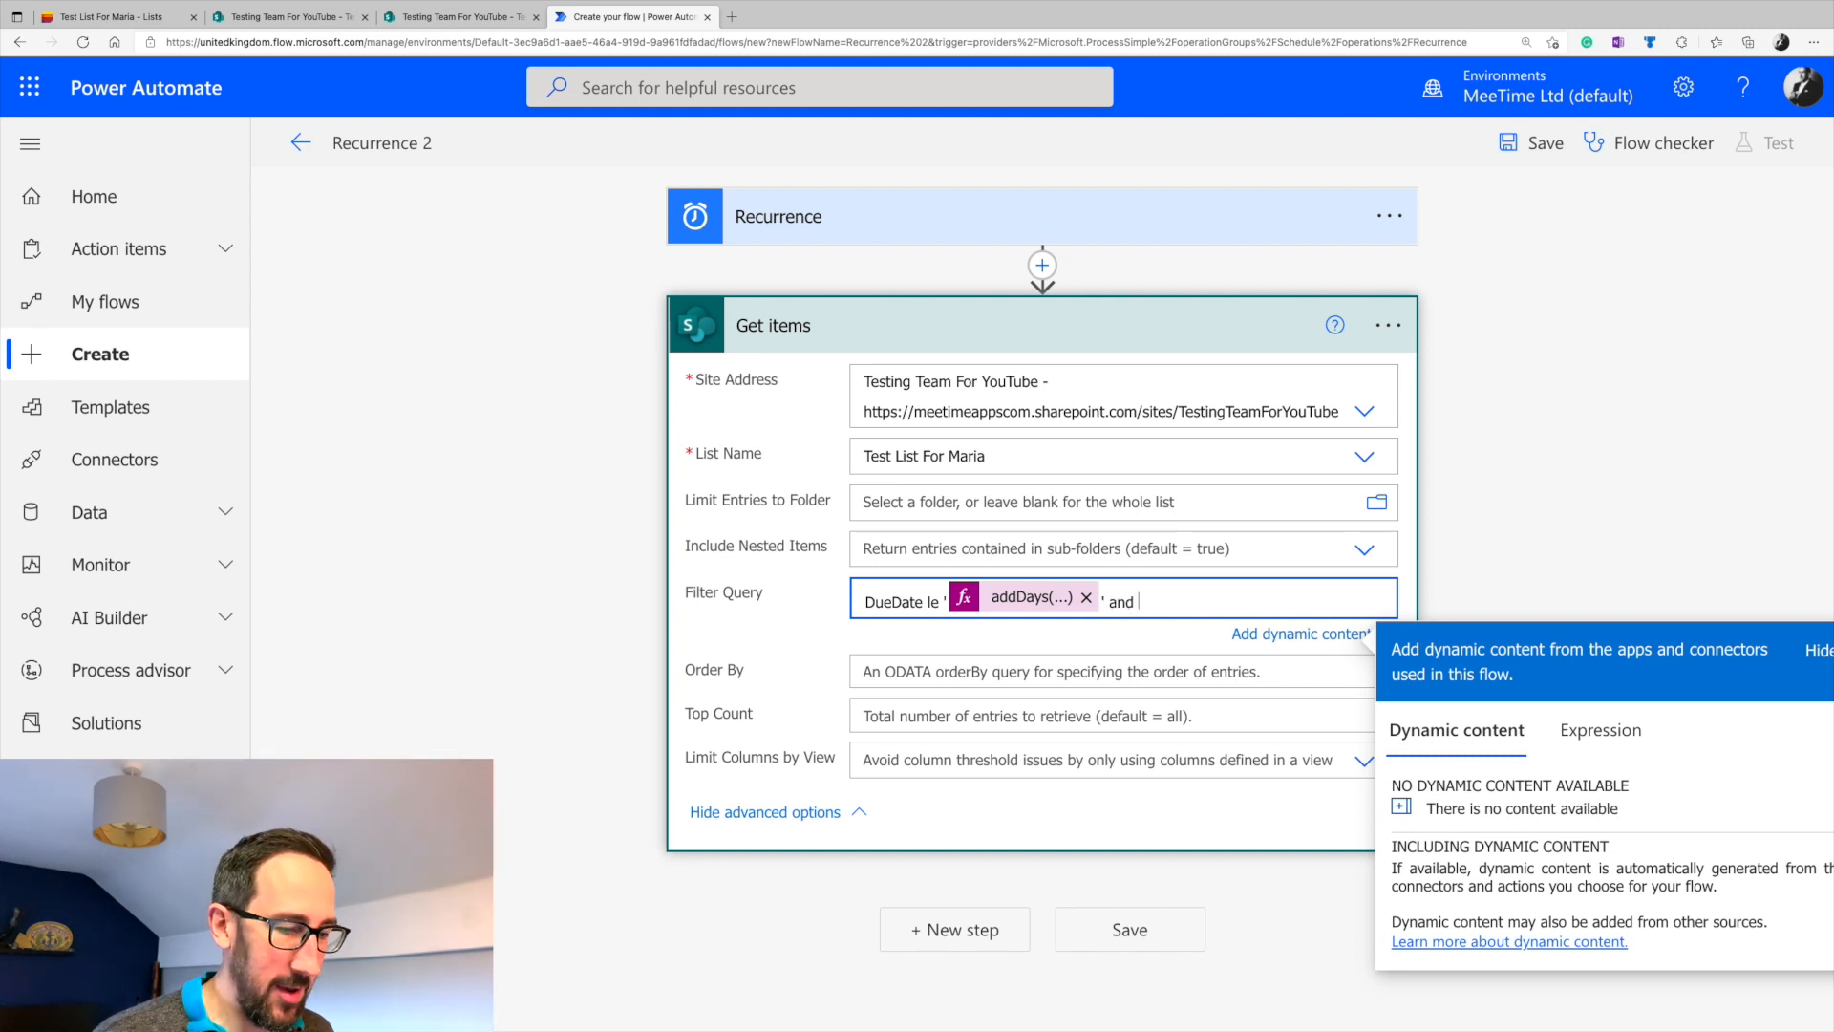
{"action": "type", "text": "Status ne 'closed'"}
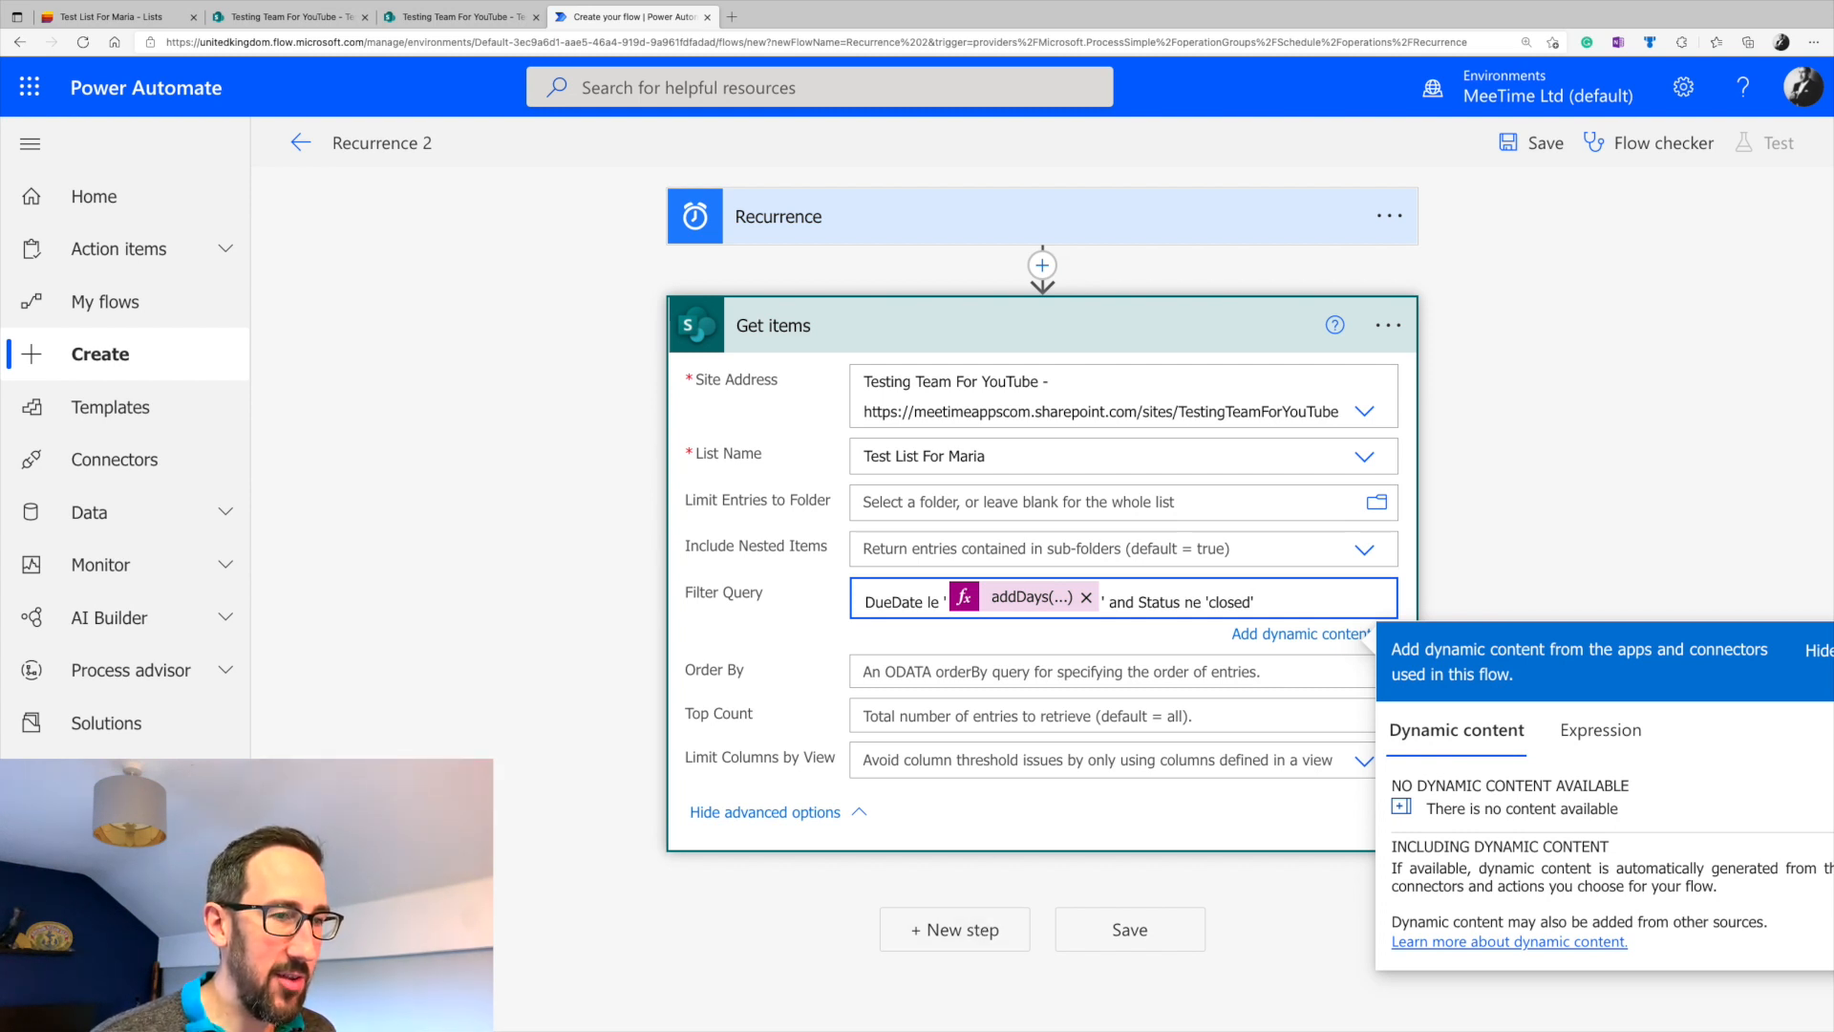
- Add an Office 365 Outlook Send an email (V2) action after Get items
{"action": "left_click", "coordinate": [952, 929]}
{"action": "type", "text": "outlo"}
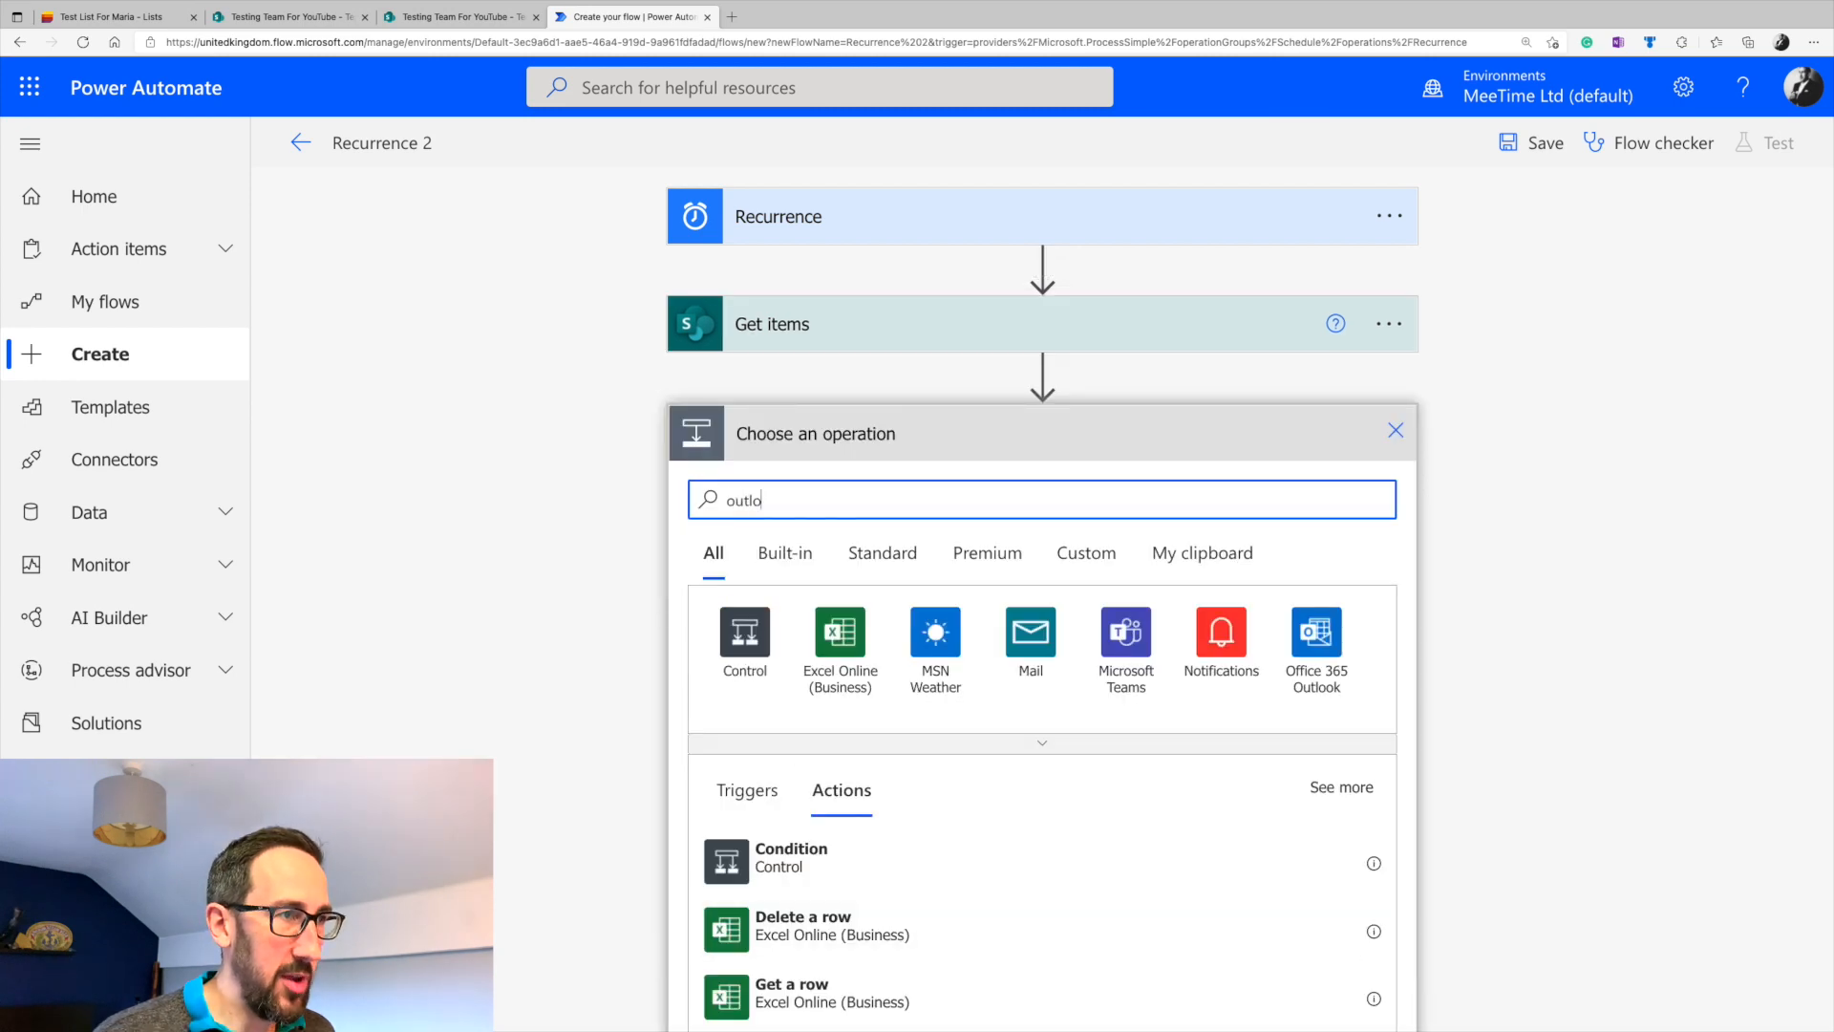
{"action": "type", "text": "ok"}
{"action": "left_click", "coordinate": [747, 650]}
{"action": "left_click", "coordinate": [878, 767]}
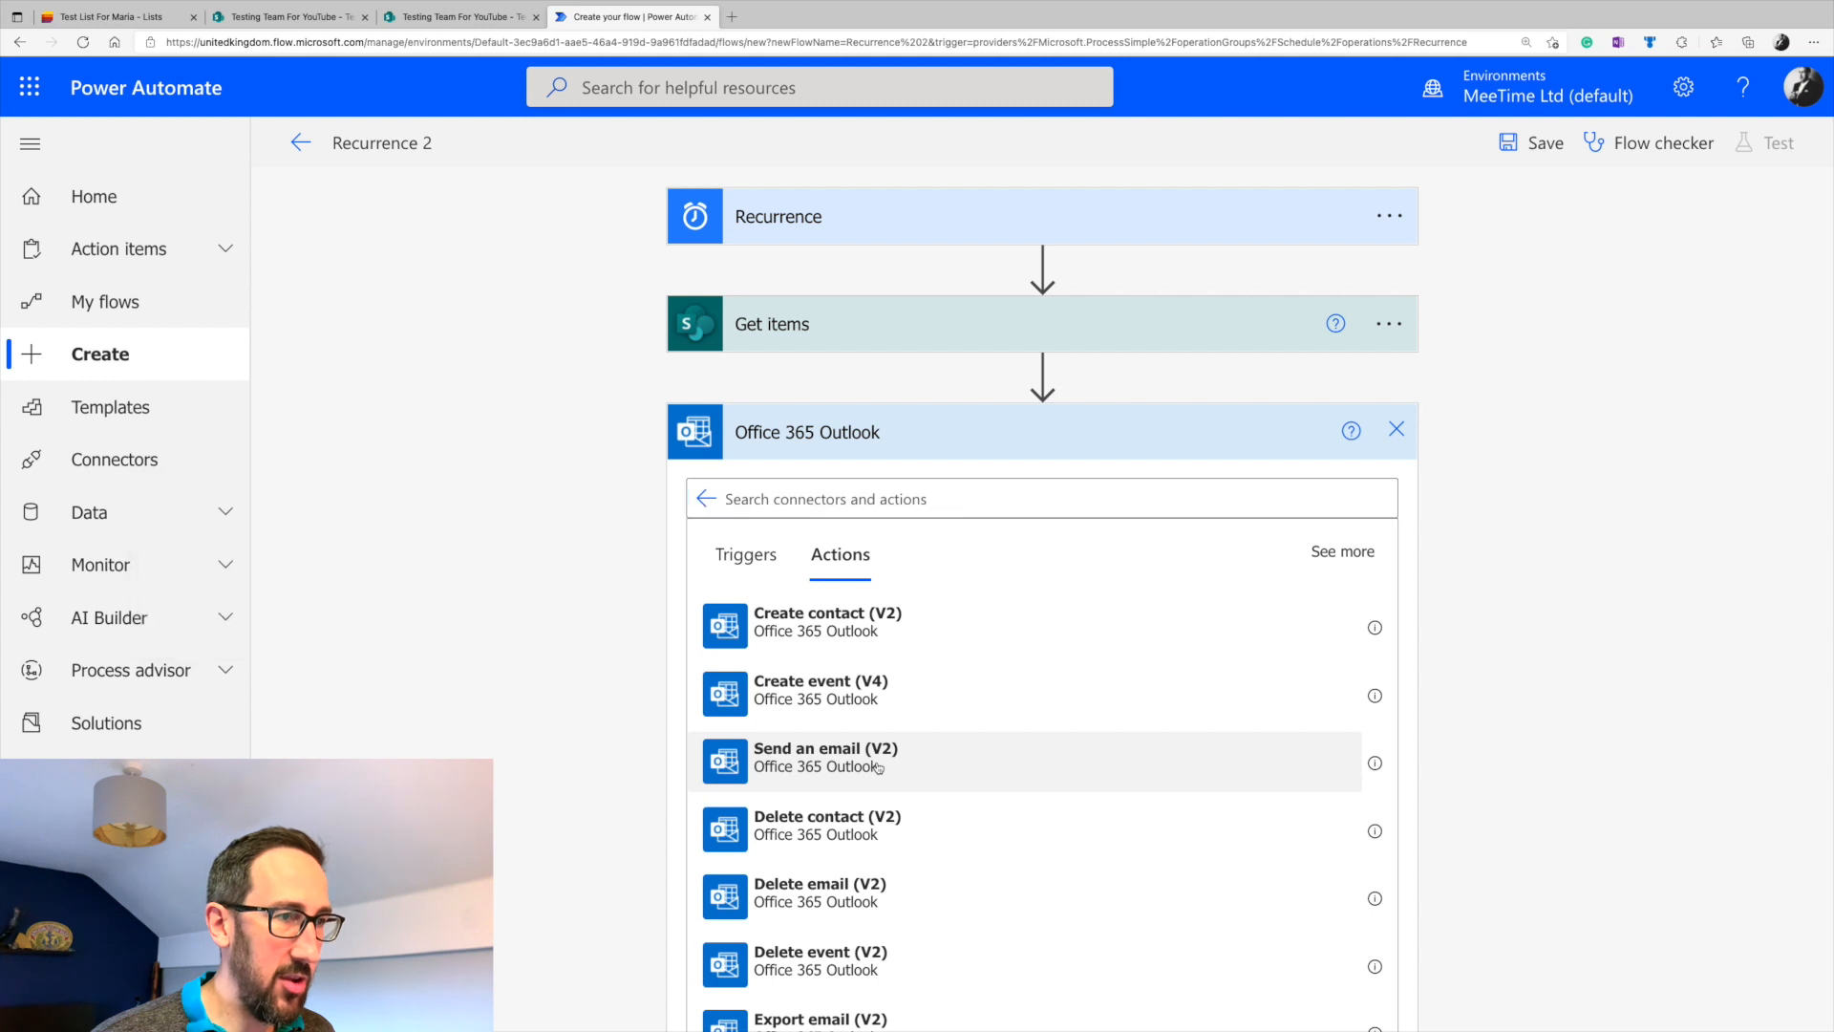
{"action": "left_click", "coordinate": [878, 767]}
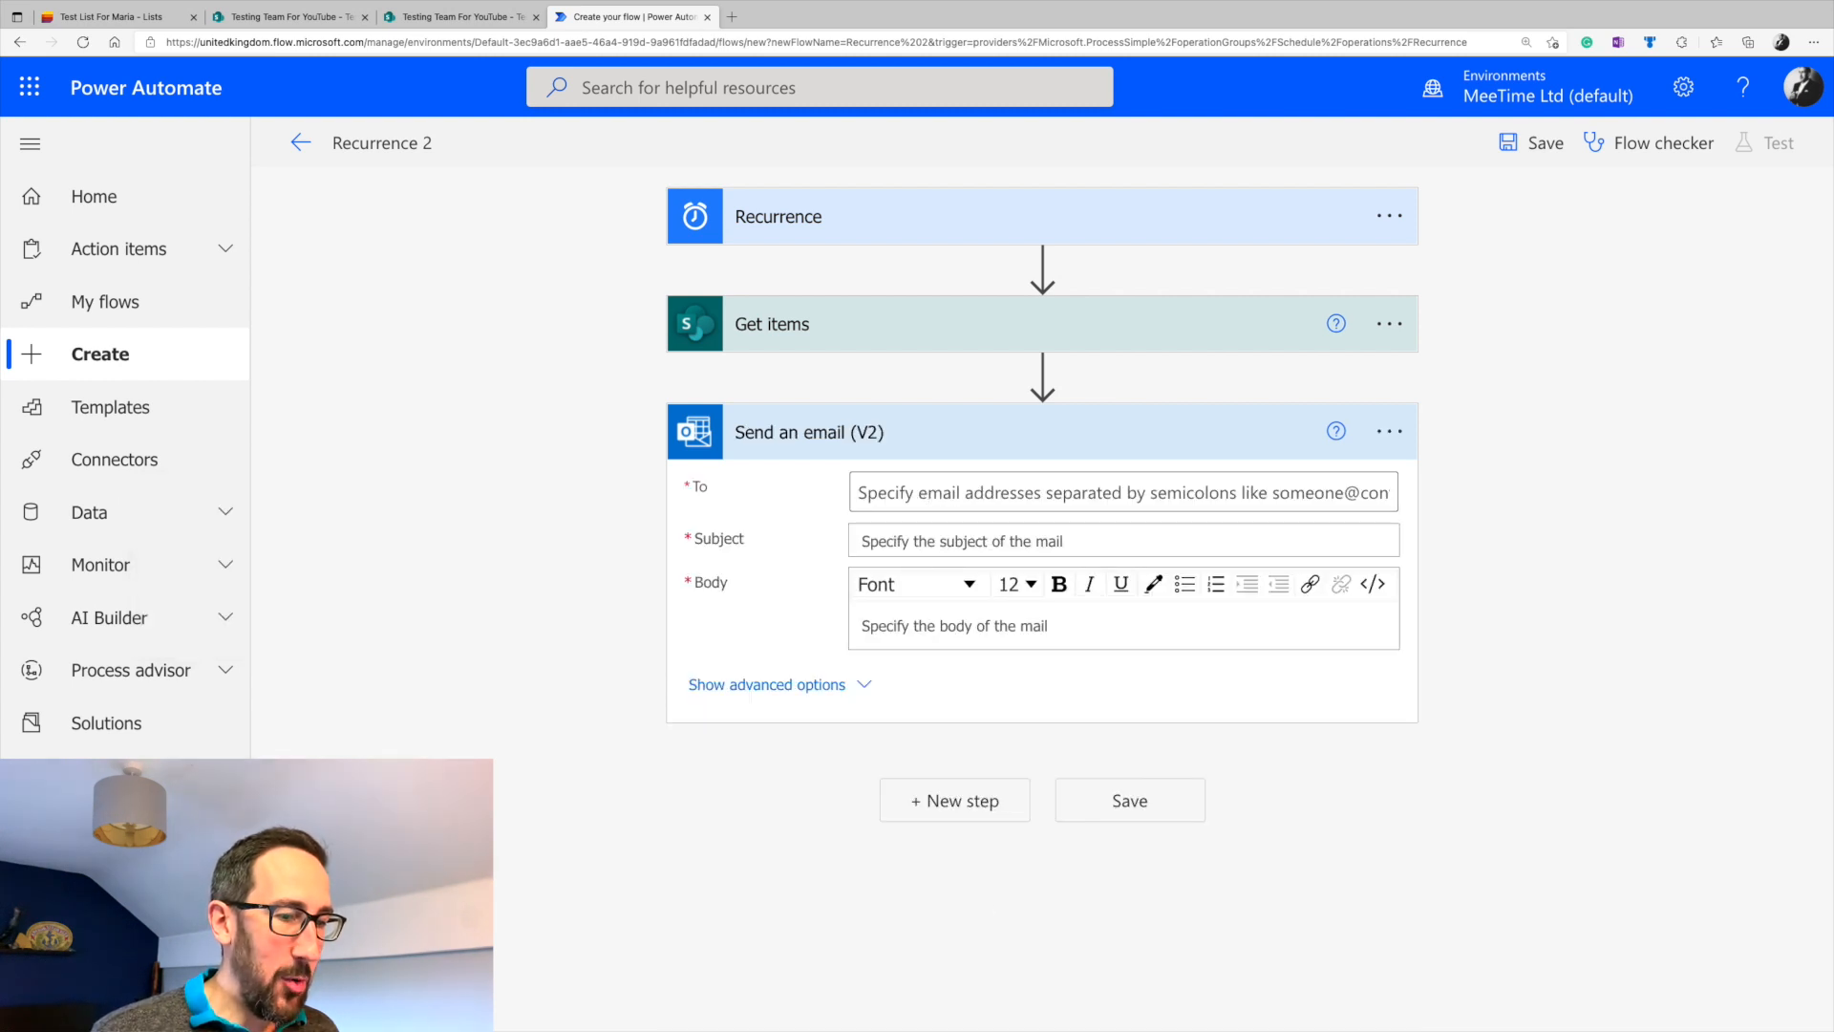
- Address the email to the dynamic Assigned To Email and set its subject to the item's Title followed by "is due soon"
{"action": "left_click", "coordinate": [913, 495]}
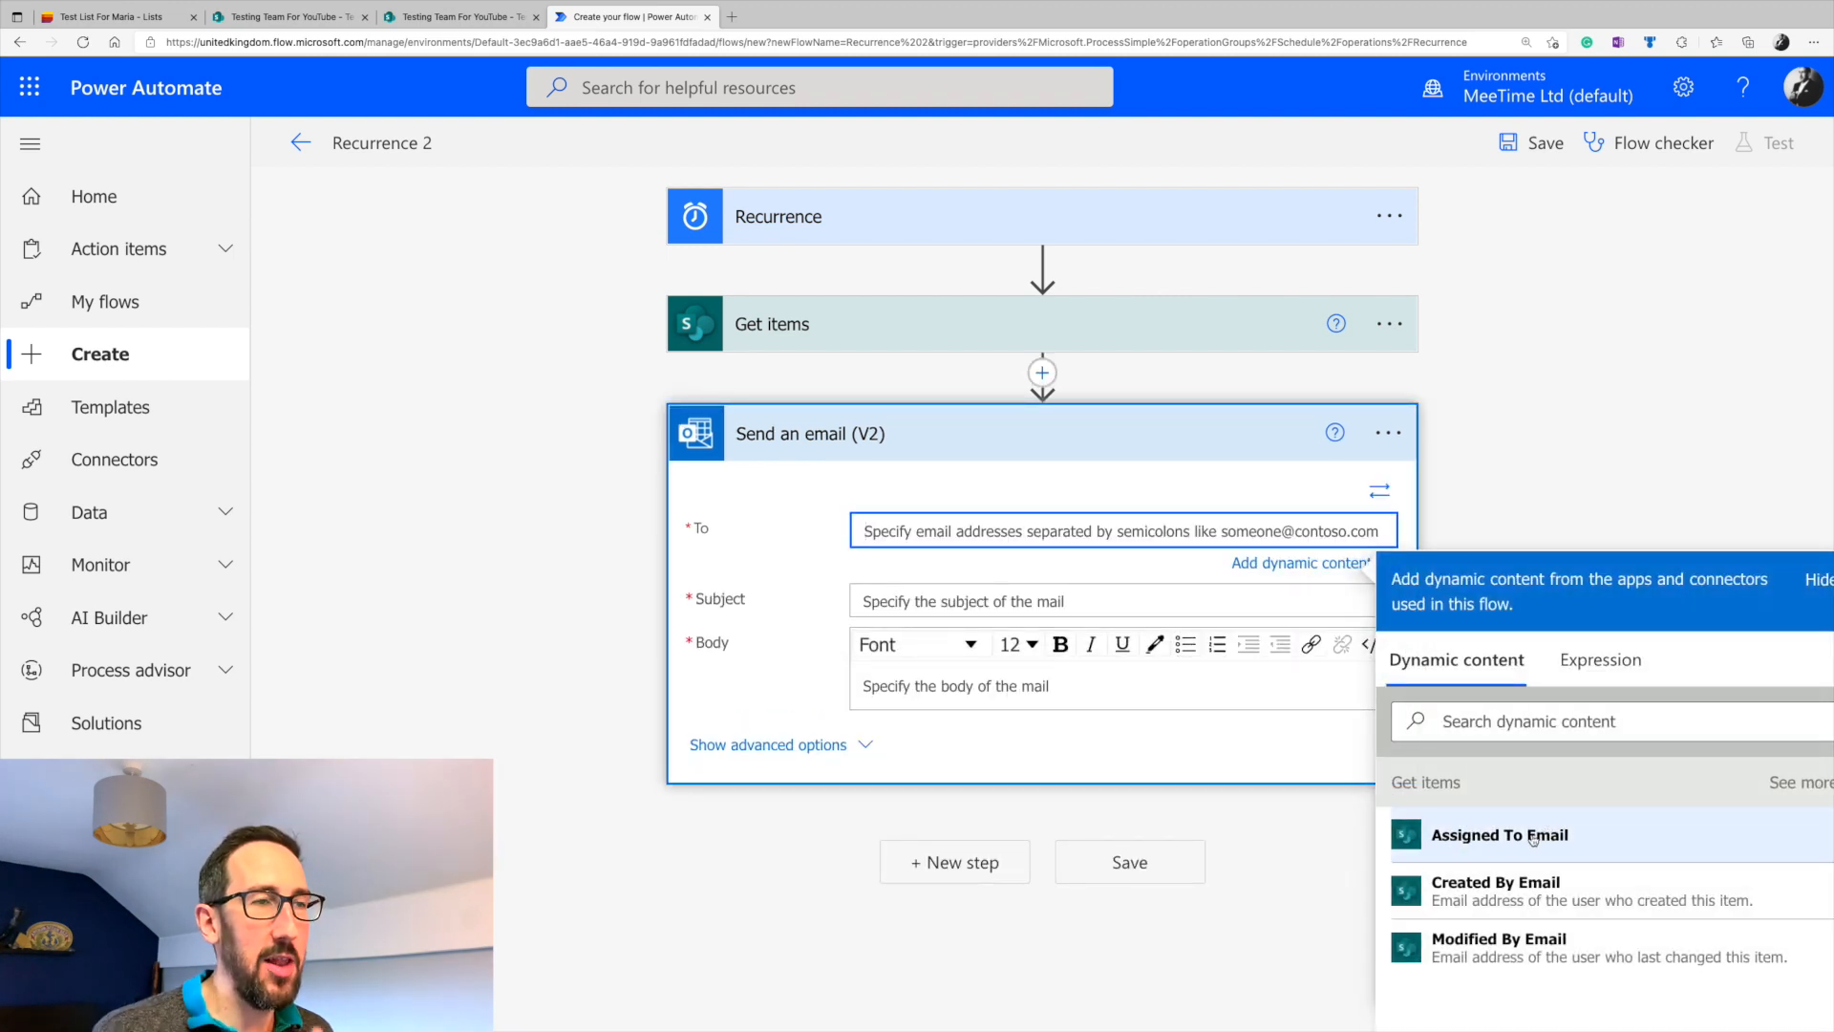
{"action": "left_click", "coordinate": [1500, 839]}
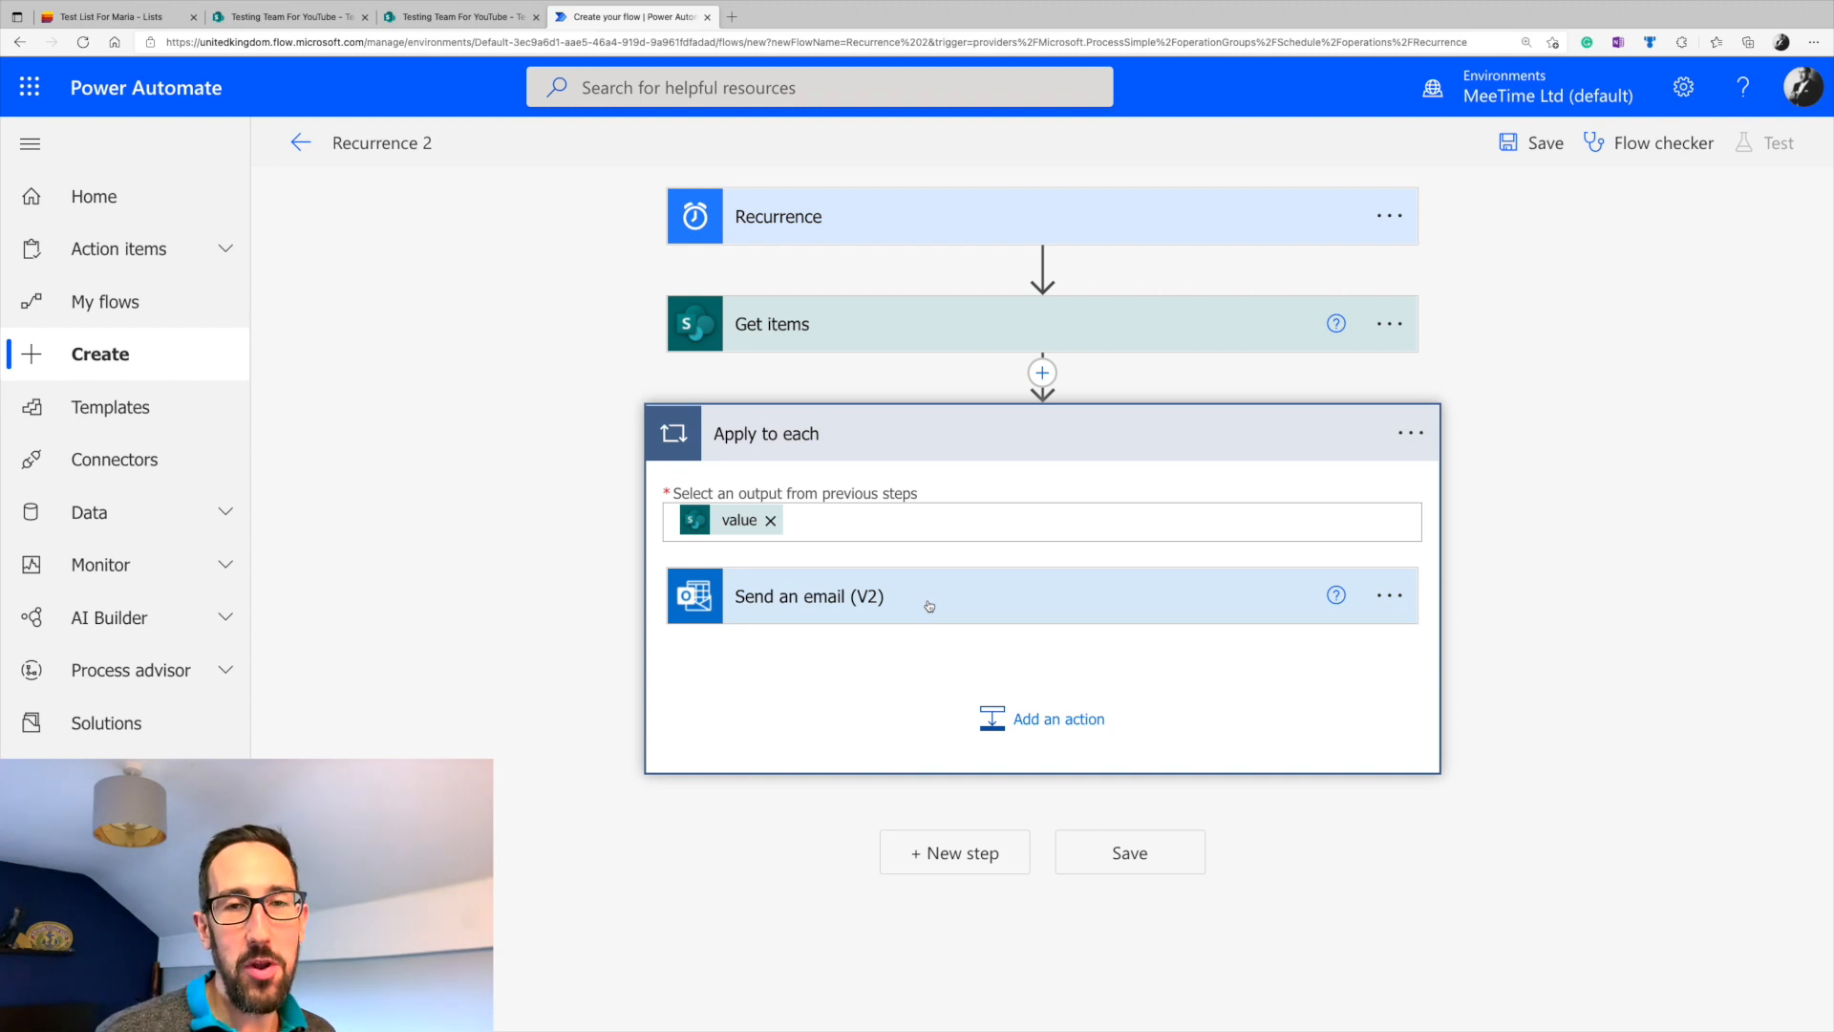
{"action": "left_click", "coordinate": [871, 609]}
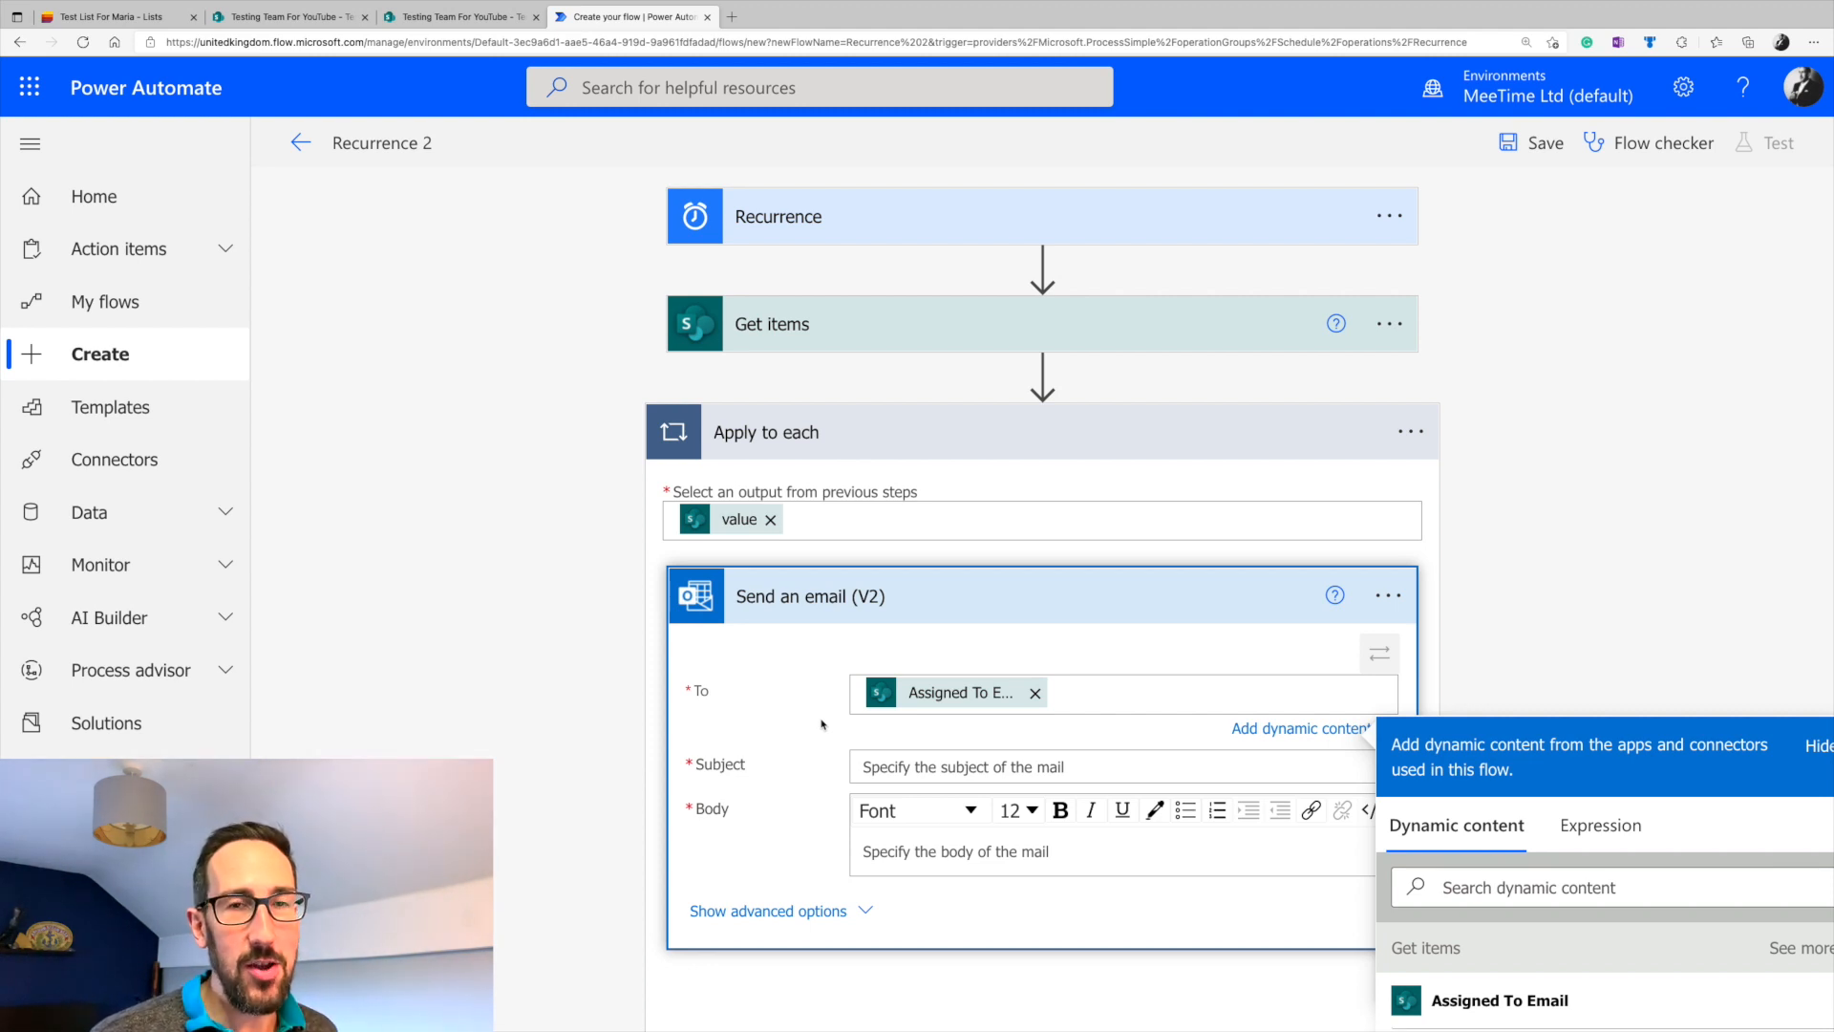
{"action": "left_click", "coordinate": [907, 766]}
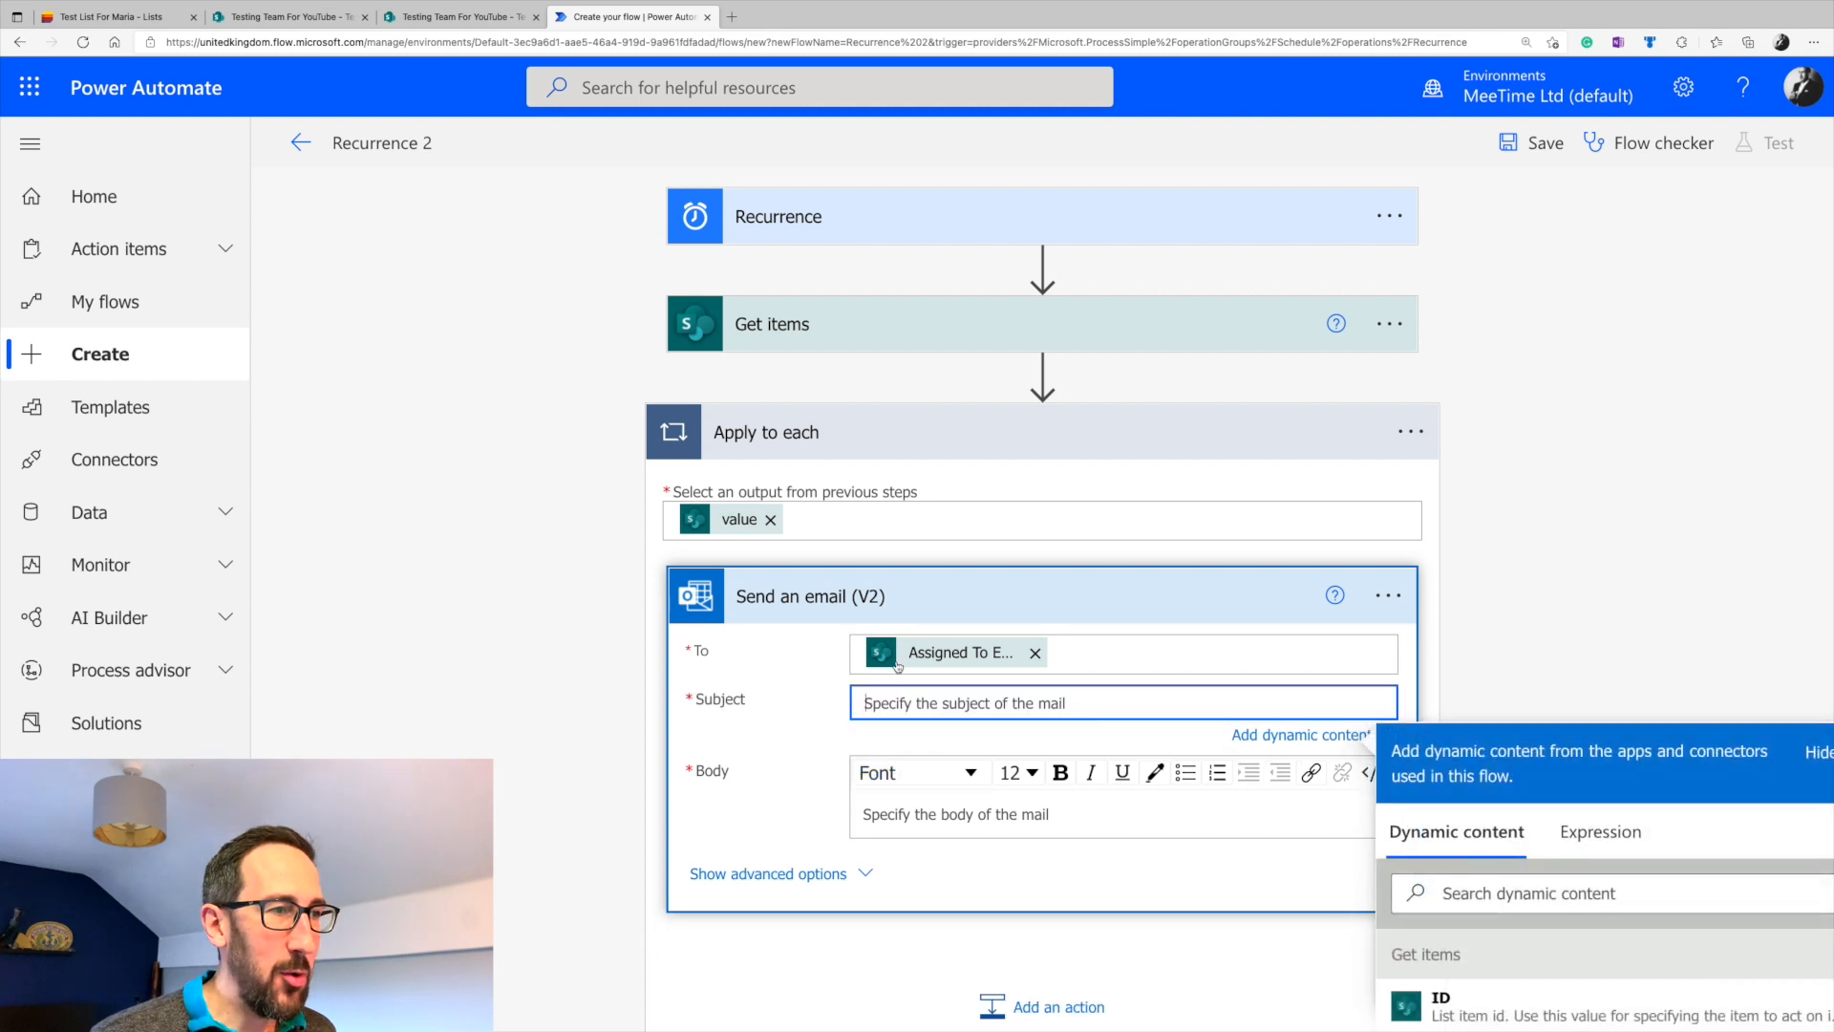
{"action": "scroll", "coordinate": [1499, 876], "scroll_direction": "down", "scroll_amount": 2}
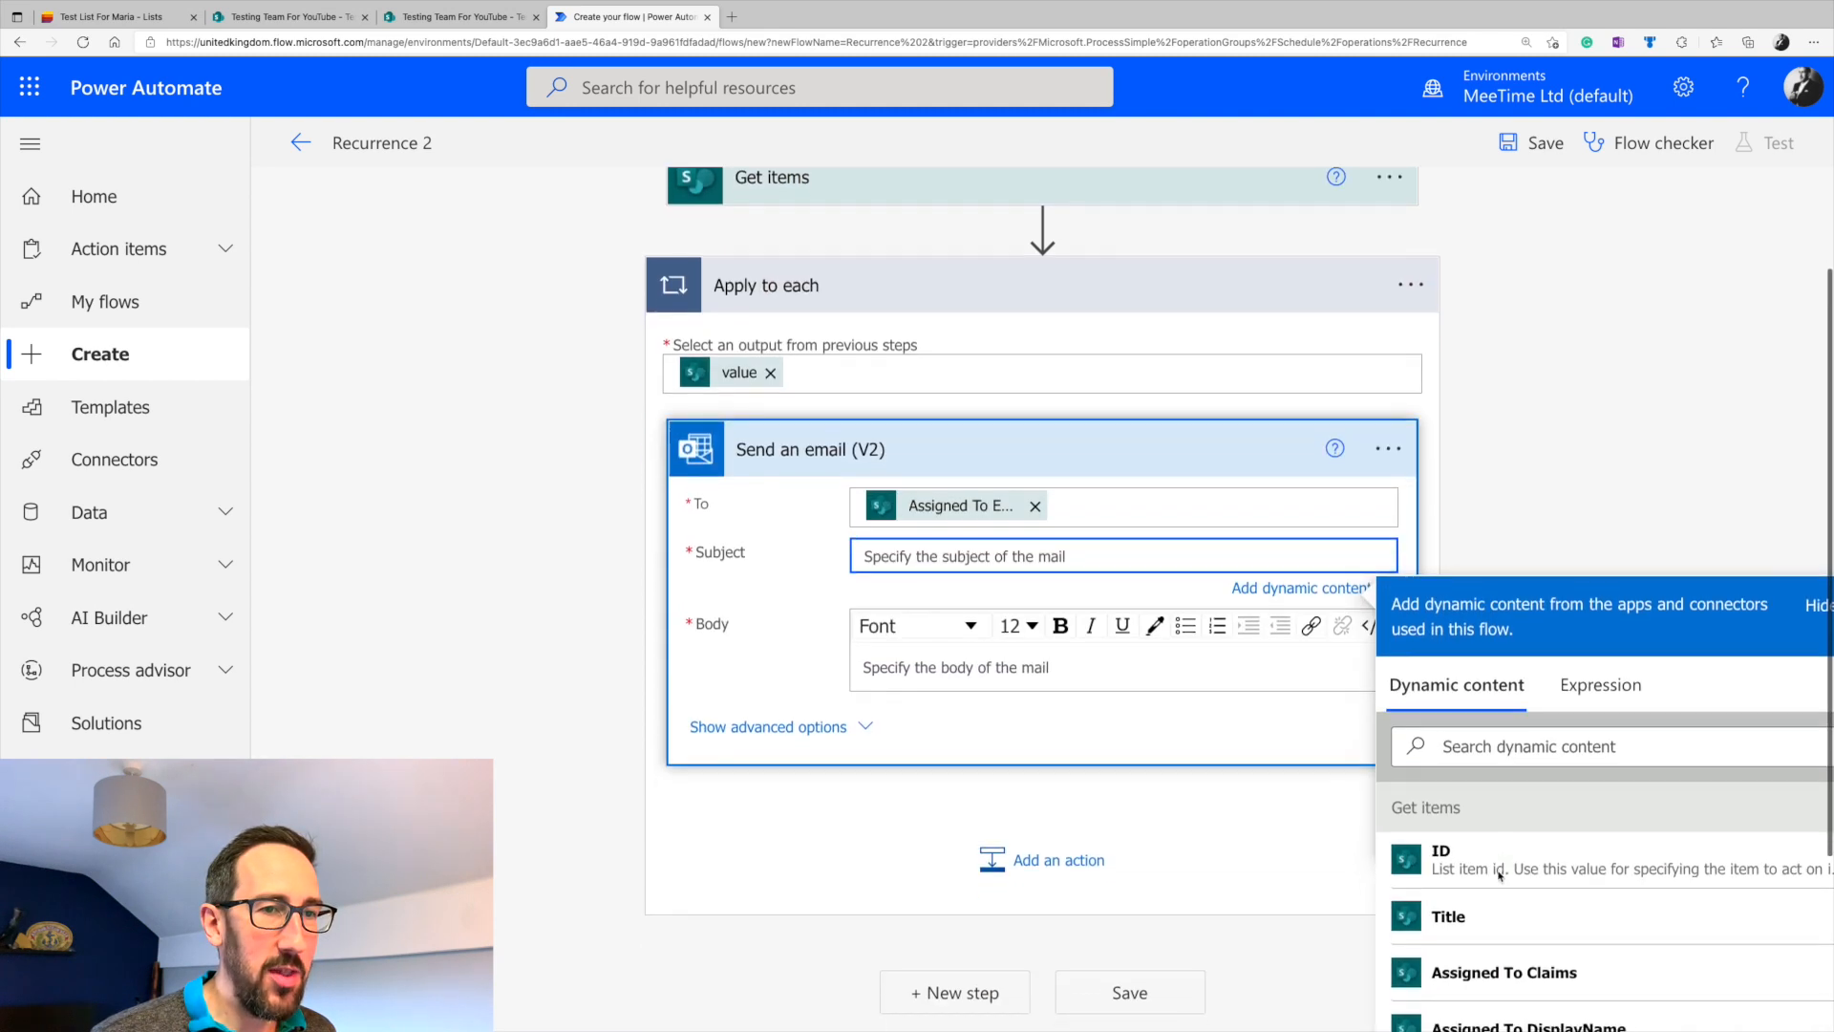
{"action": "left_click", "coordinate": [1468, 925]}
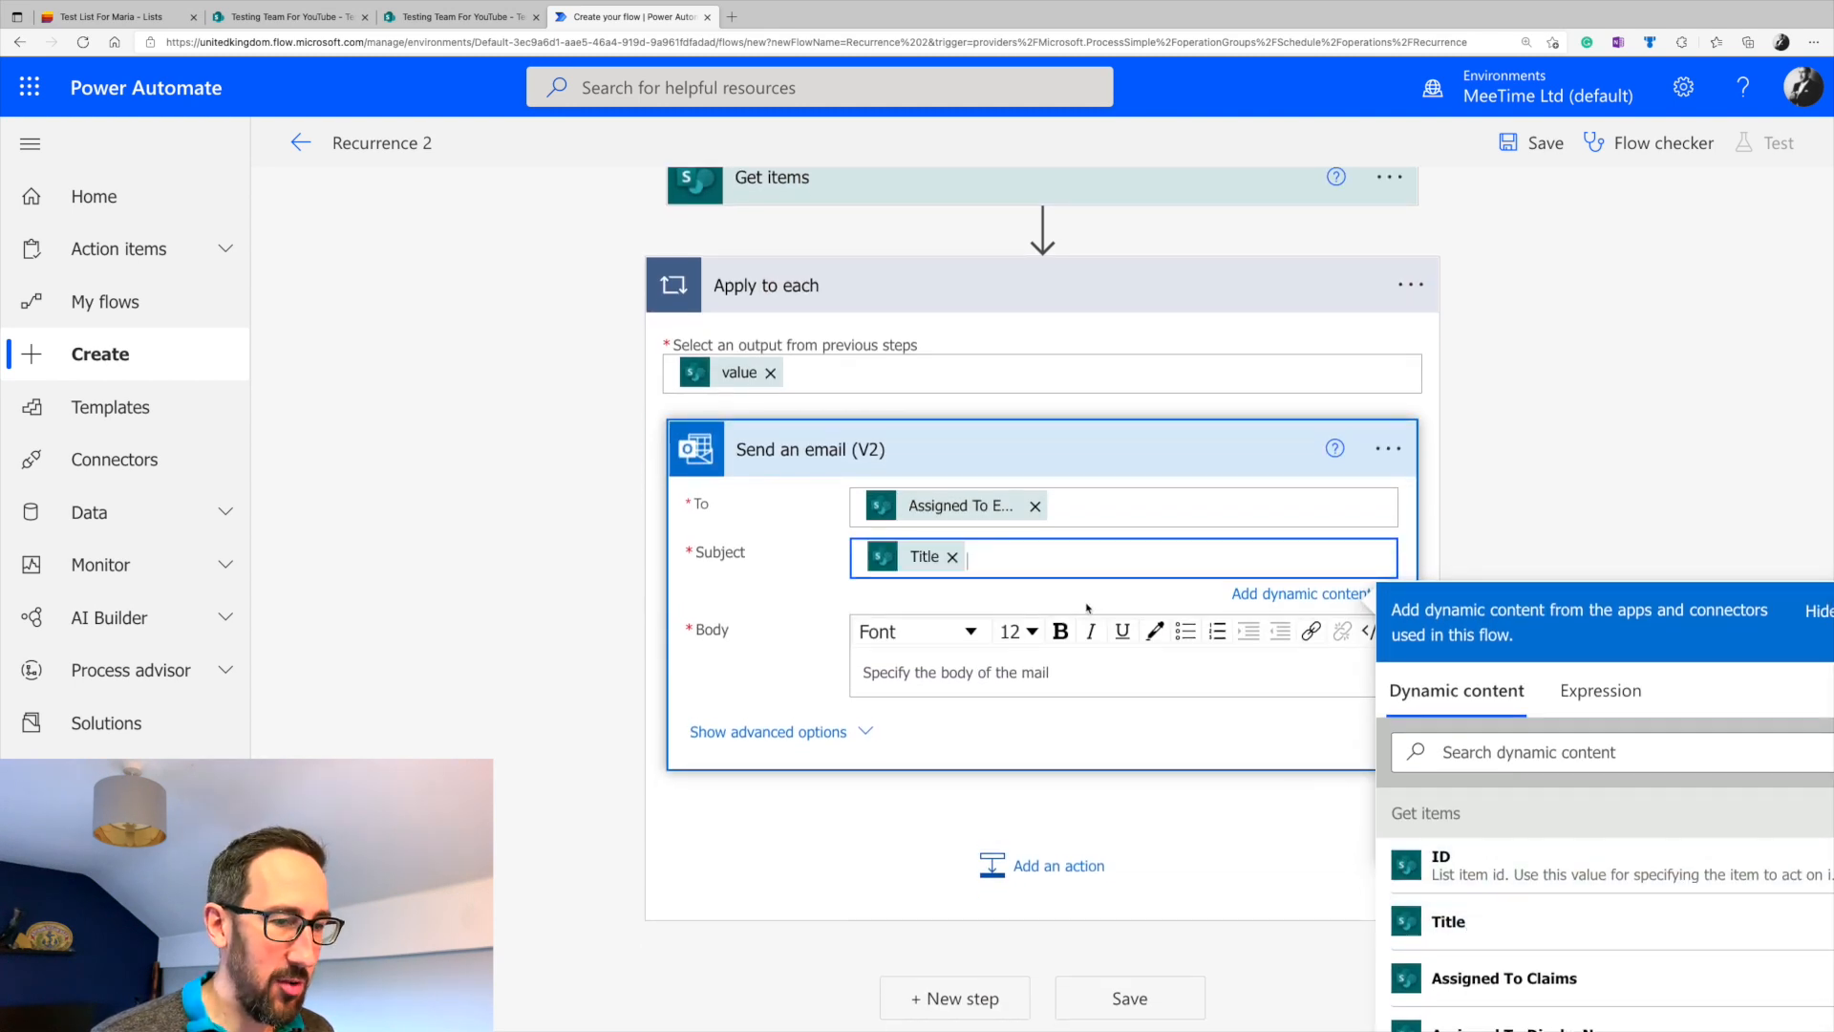
{"action": "type", "text": "is due soon"}
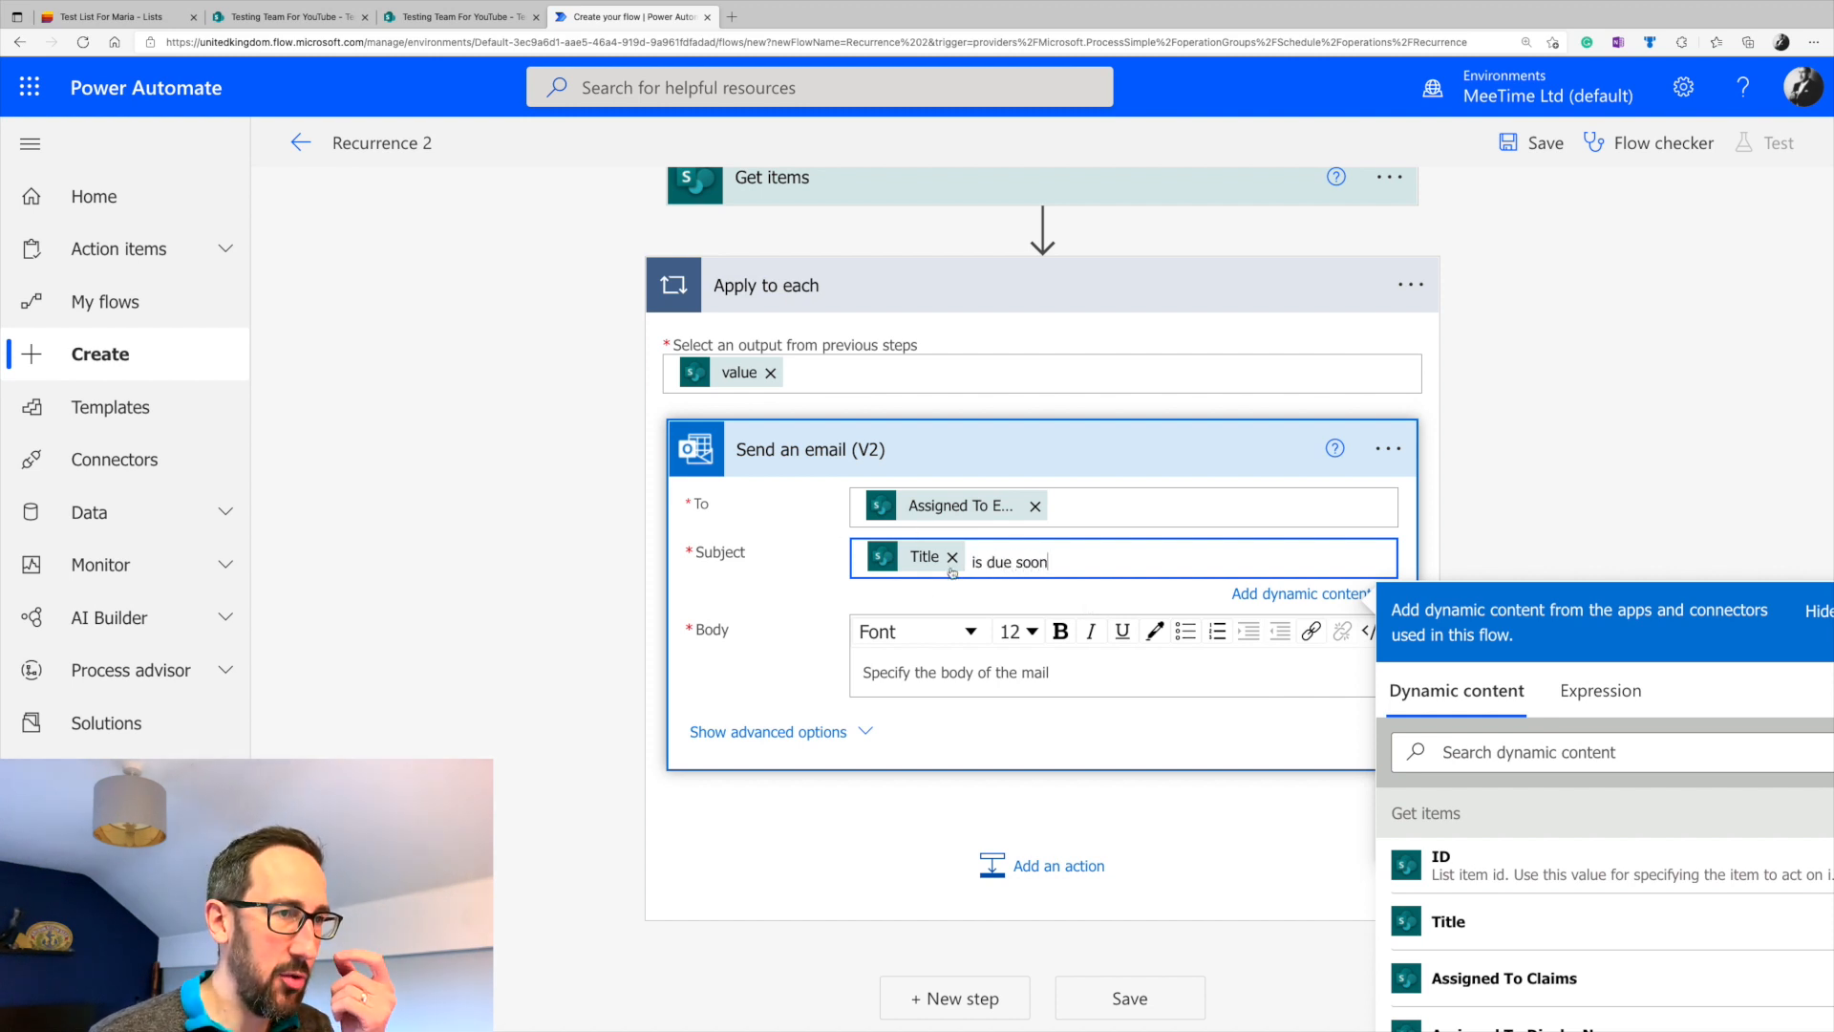
- Fill the email body with the Title and Link to item dynamic values from Get items
{"action": "left_click", "coordinate": [912, 672]}
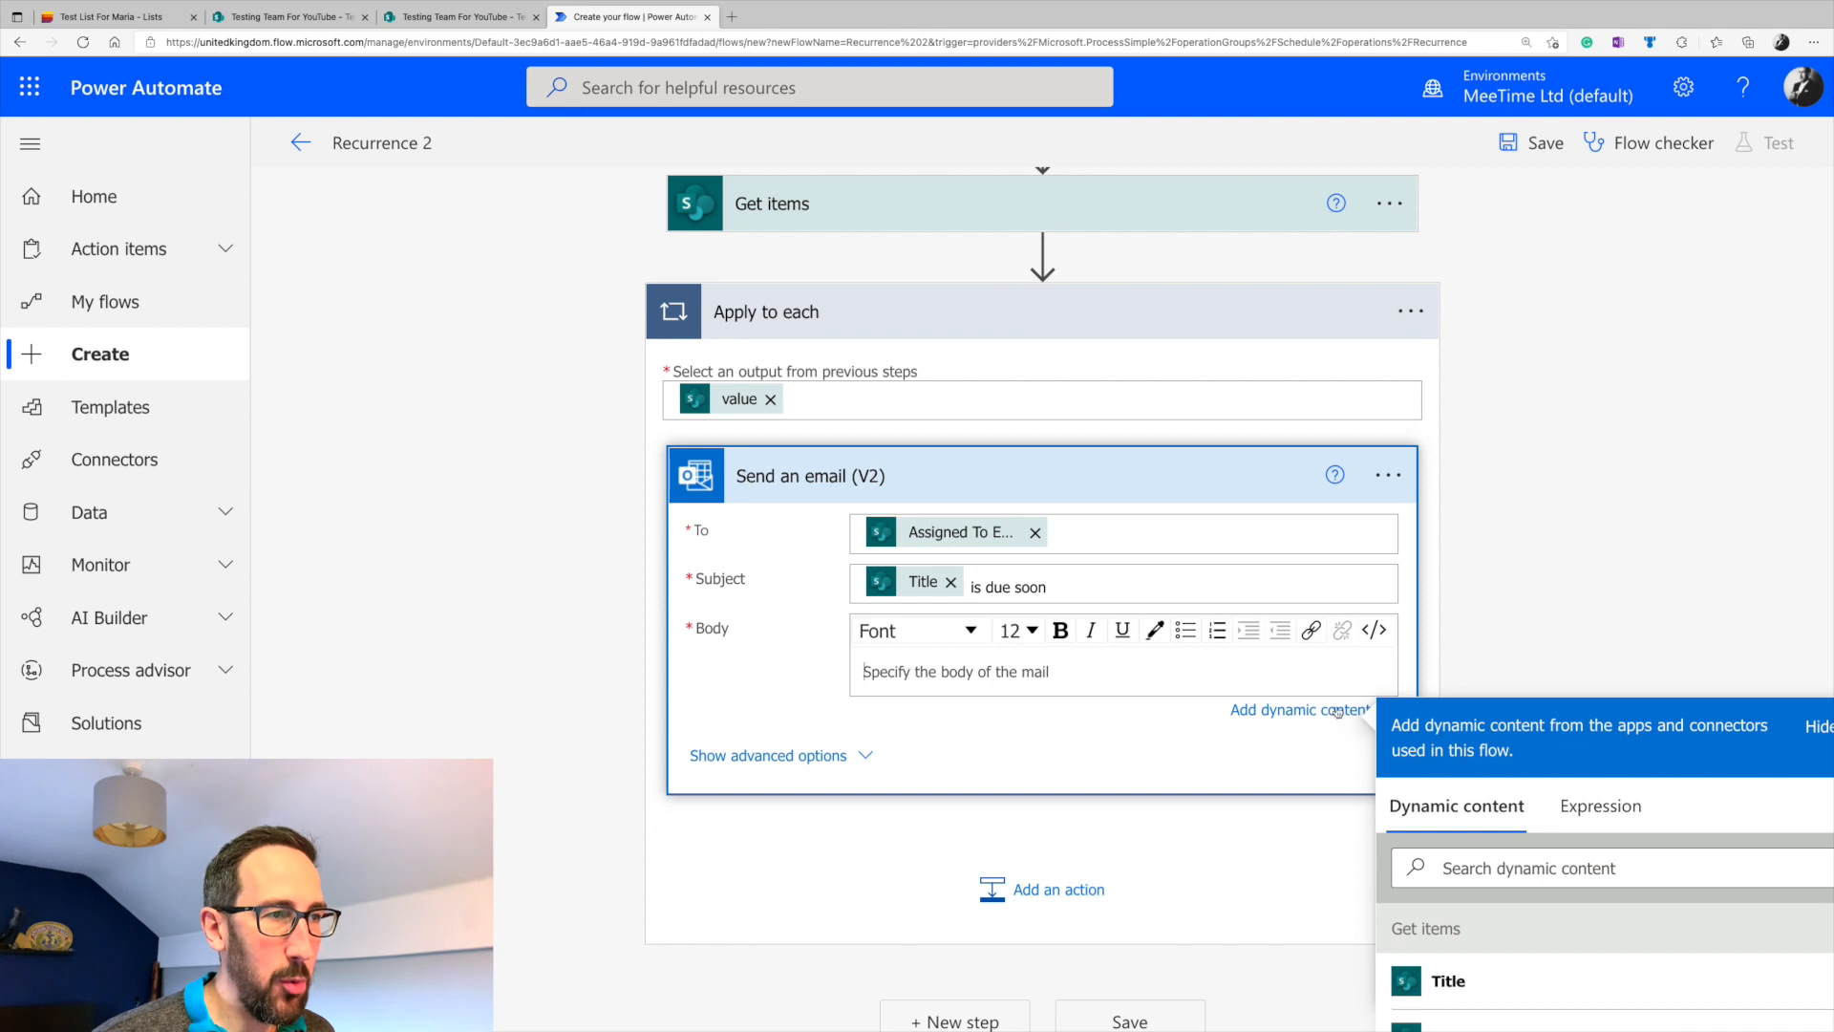
{"action": "scroll", "coordinate": [1498, 960], "scroll_direction": "down", "scroll_amount": 1}
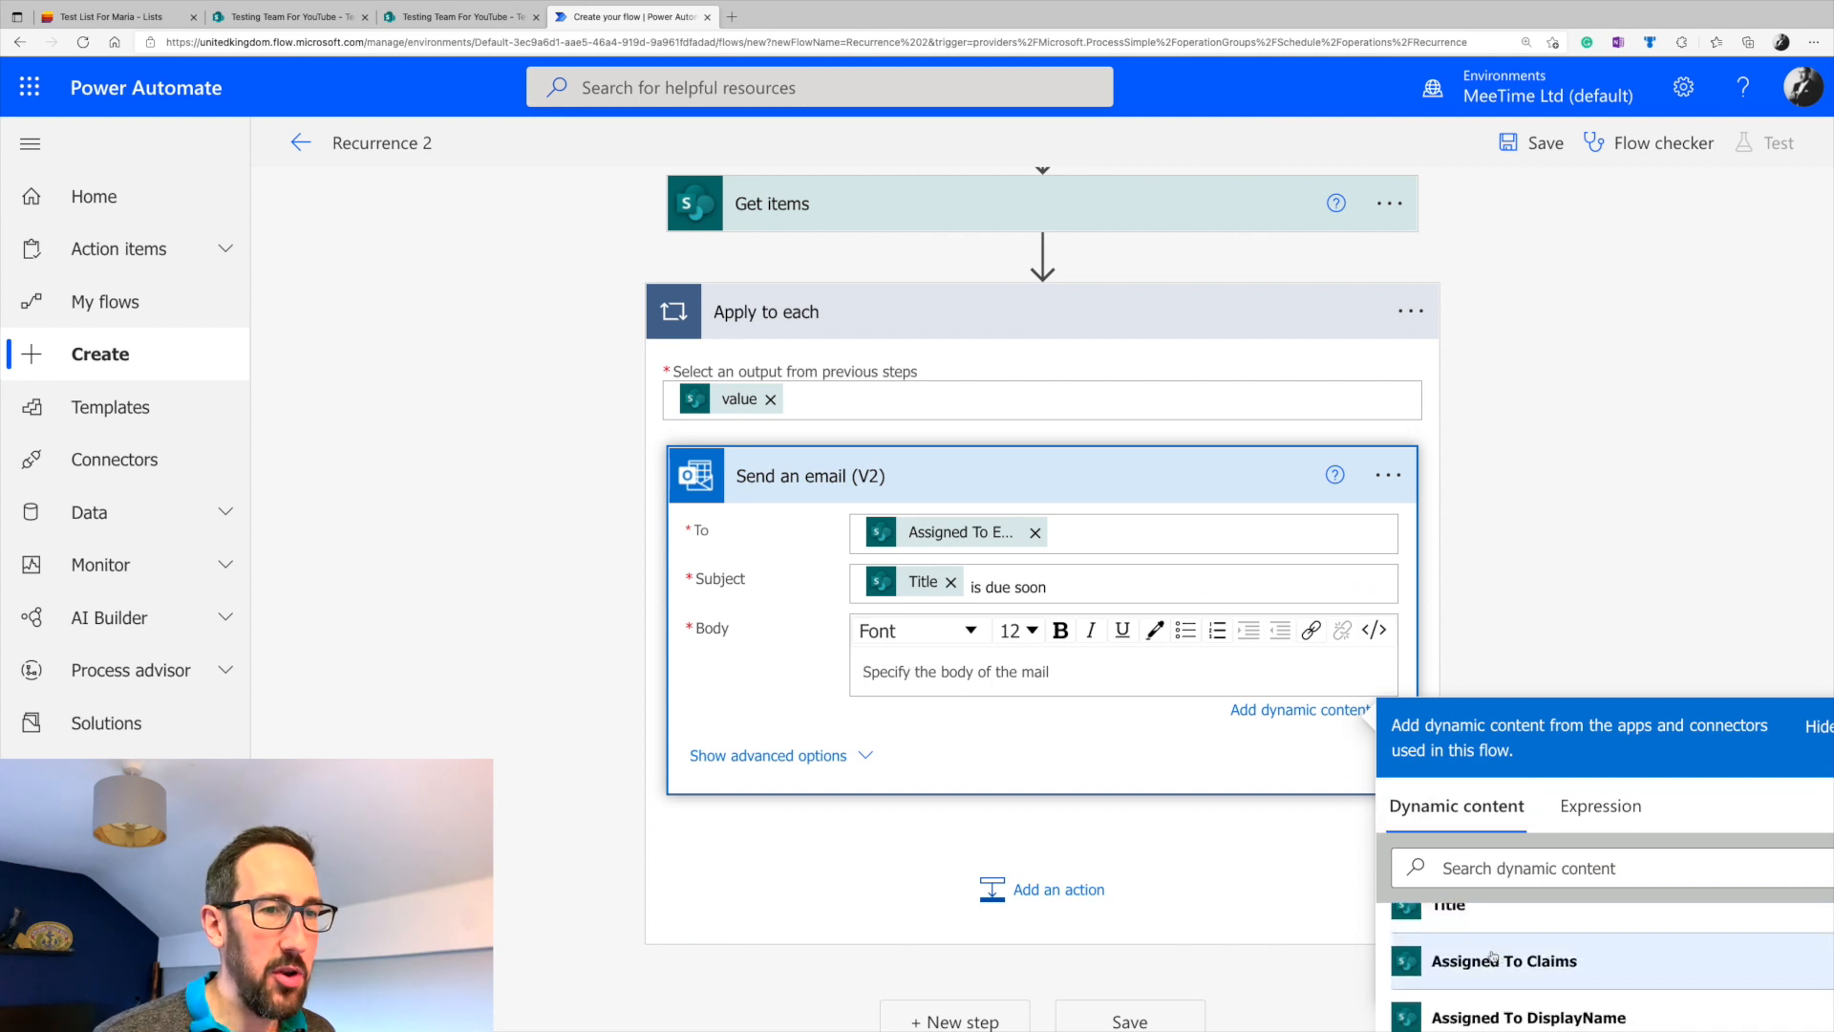
{"action": "left_click", "coordinate": [1459, 910]}
{"action": "scroll", "coordinate": [1459, 920], "scroll_direction": "down", "scroll_amount": 2}
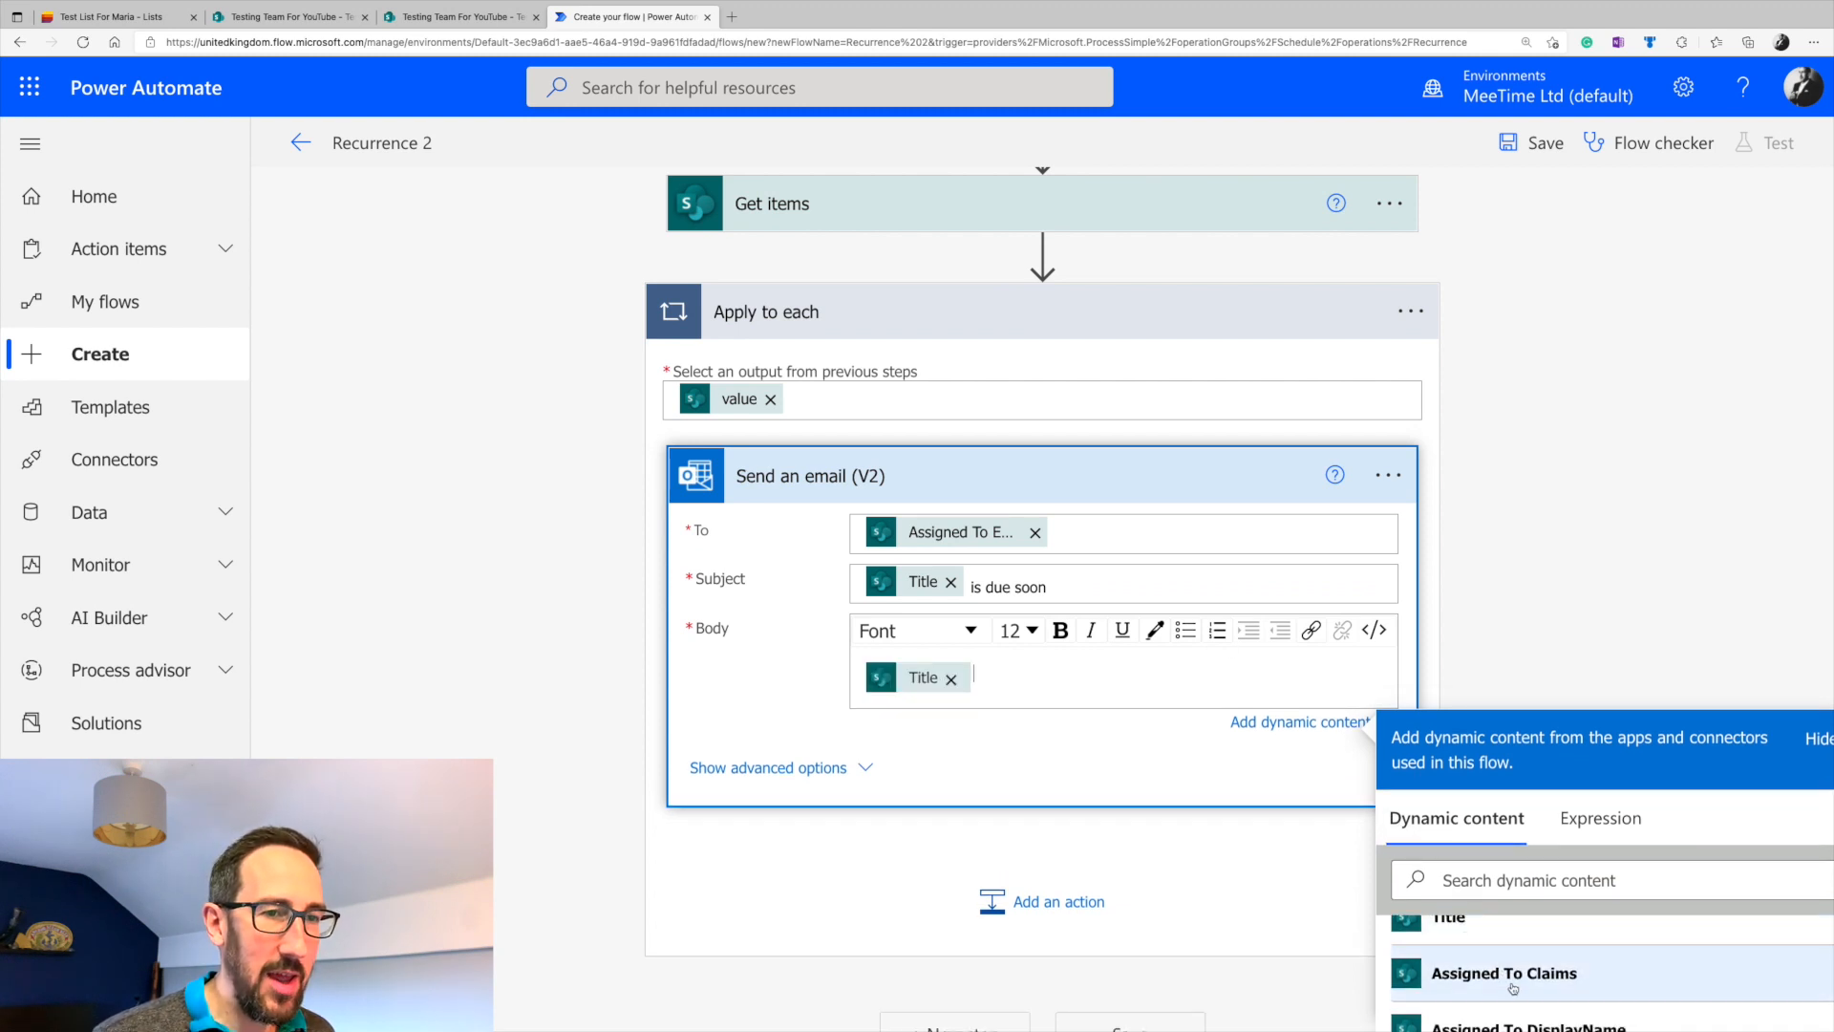
{"action": "left_click", "coordinate": [1499, 883]}
{"action": "type", "text": "link"}
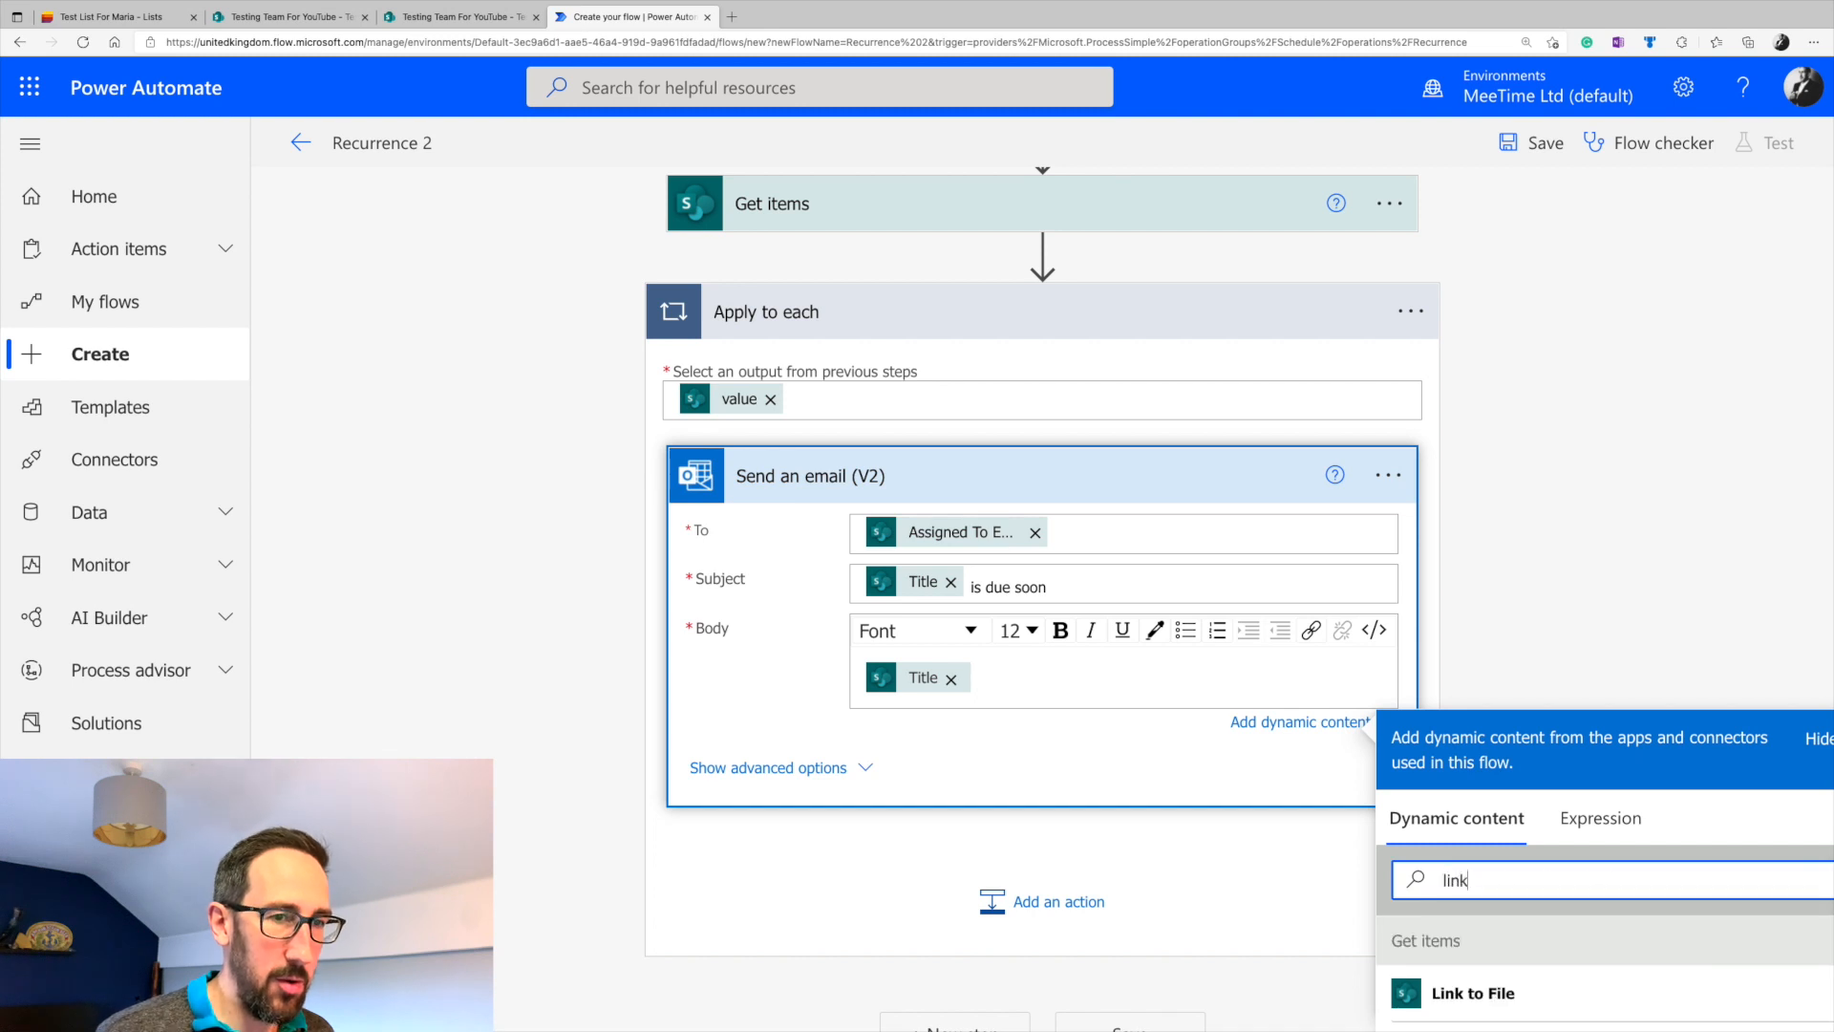
{"action": "scroll", "coordinate": [1507, 941], "scroll_direction": "down", "scroll_amount": 3}
{"action": "left_click", "coordinate": [1477, 871]}
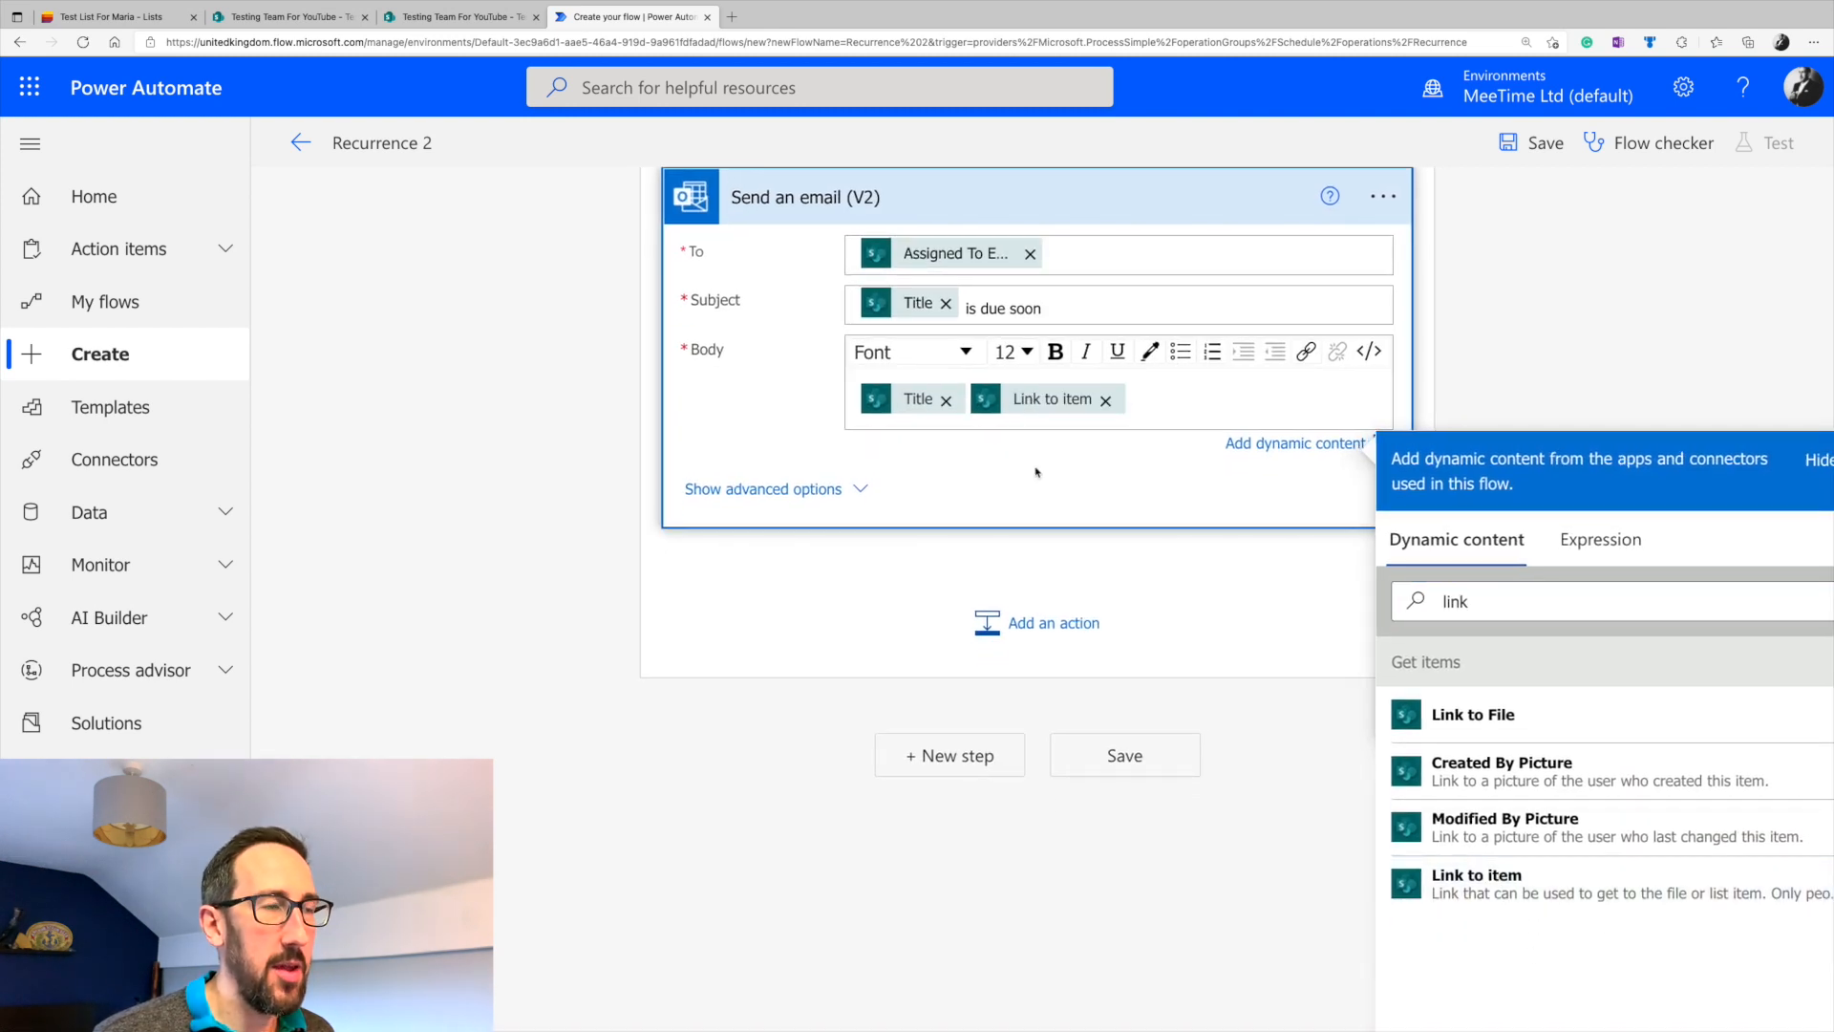
{"action": "scroll", "coordinate": [1019, 480], "scroll_direction": "up", "scroll_amount": 2}
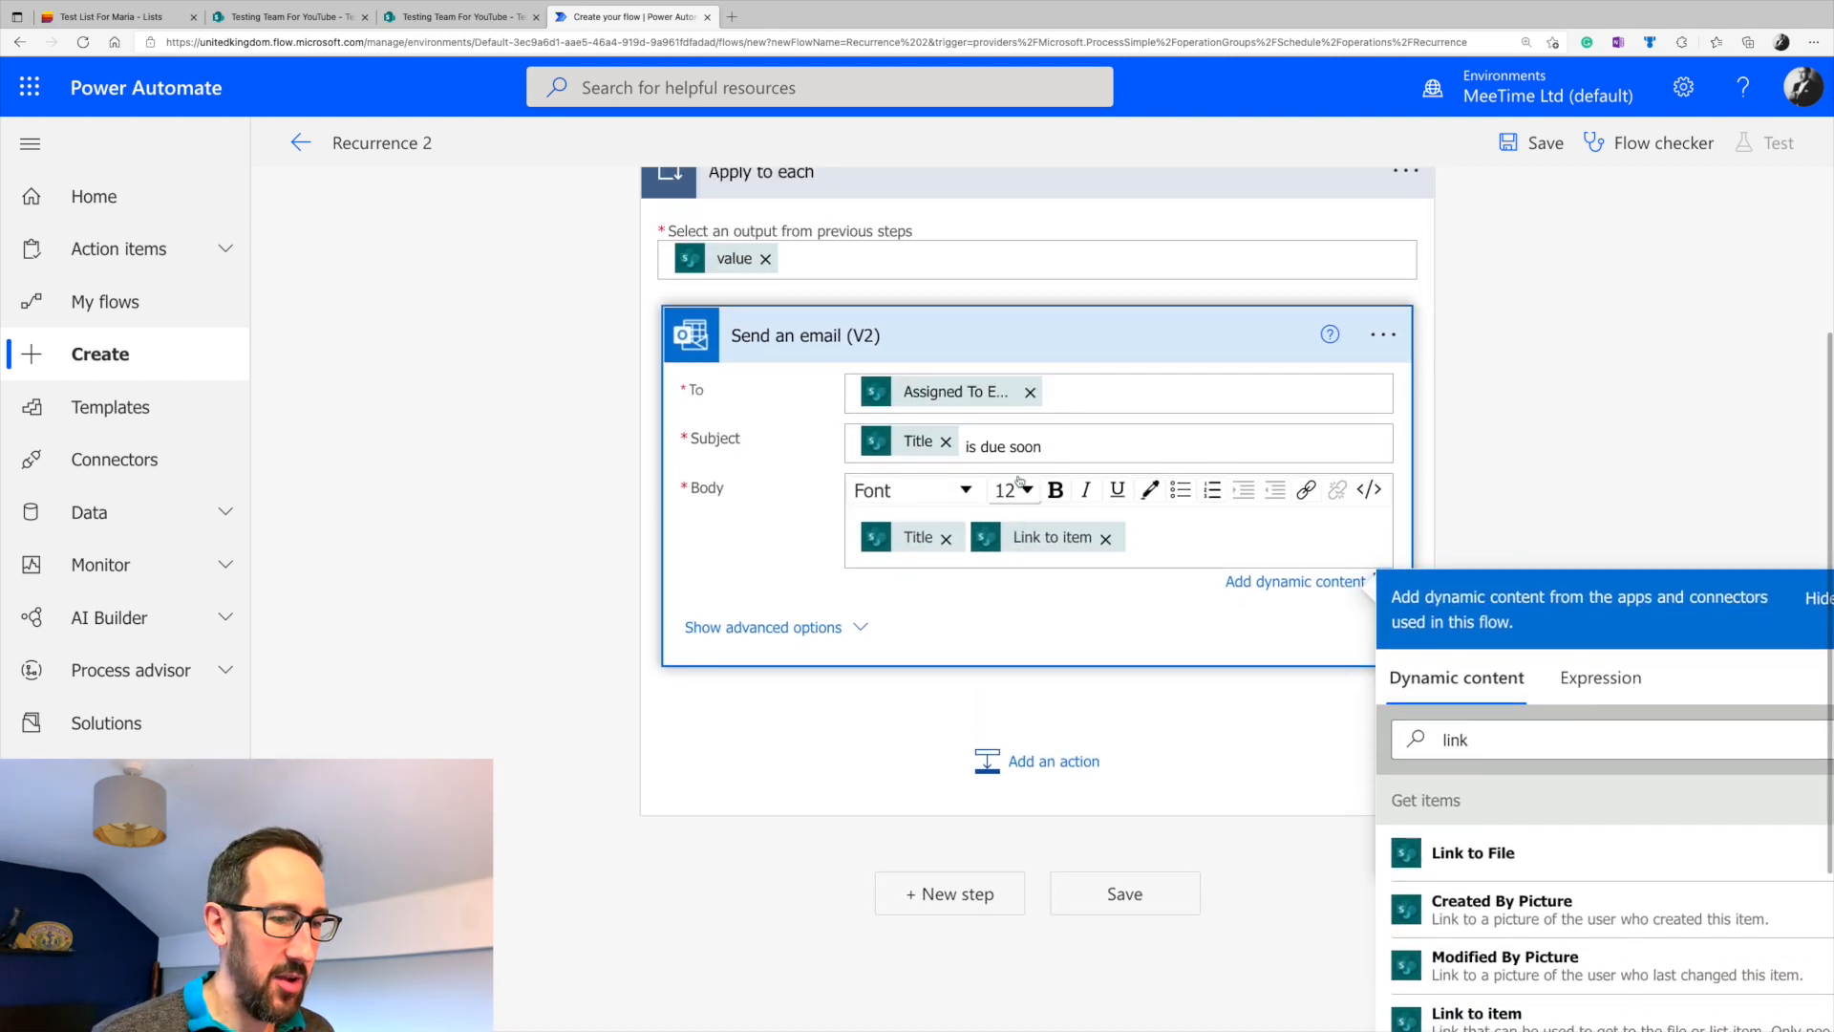
{"action": "left_click", "coordinate": [1515, 419]}
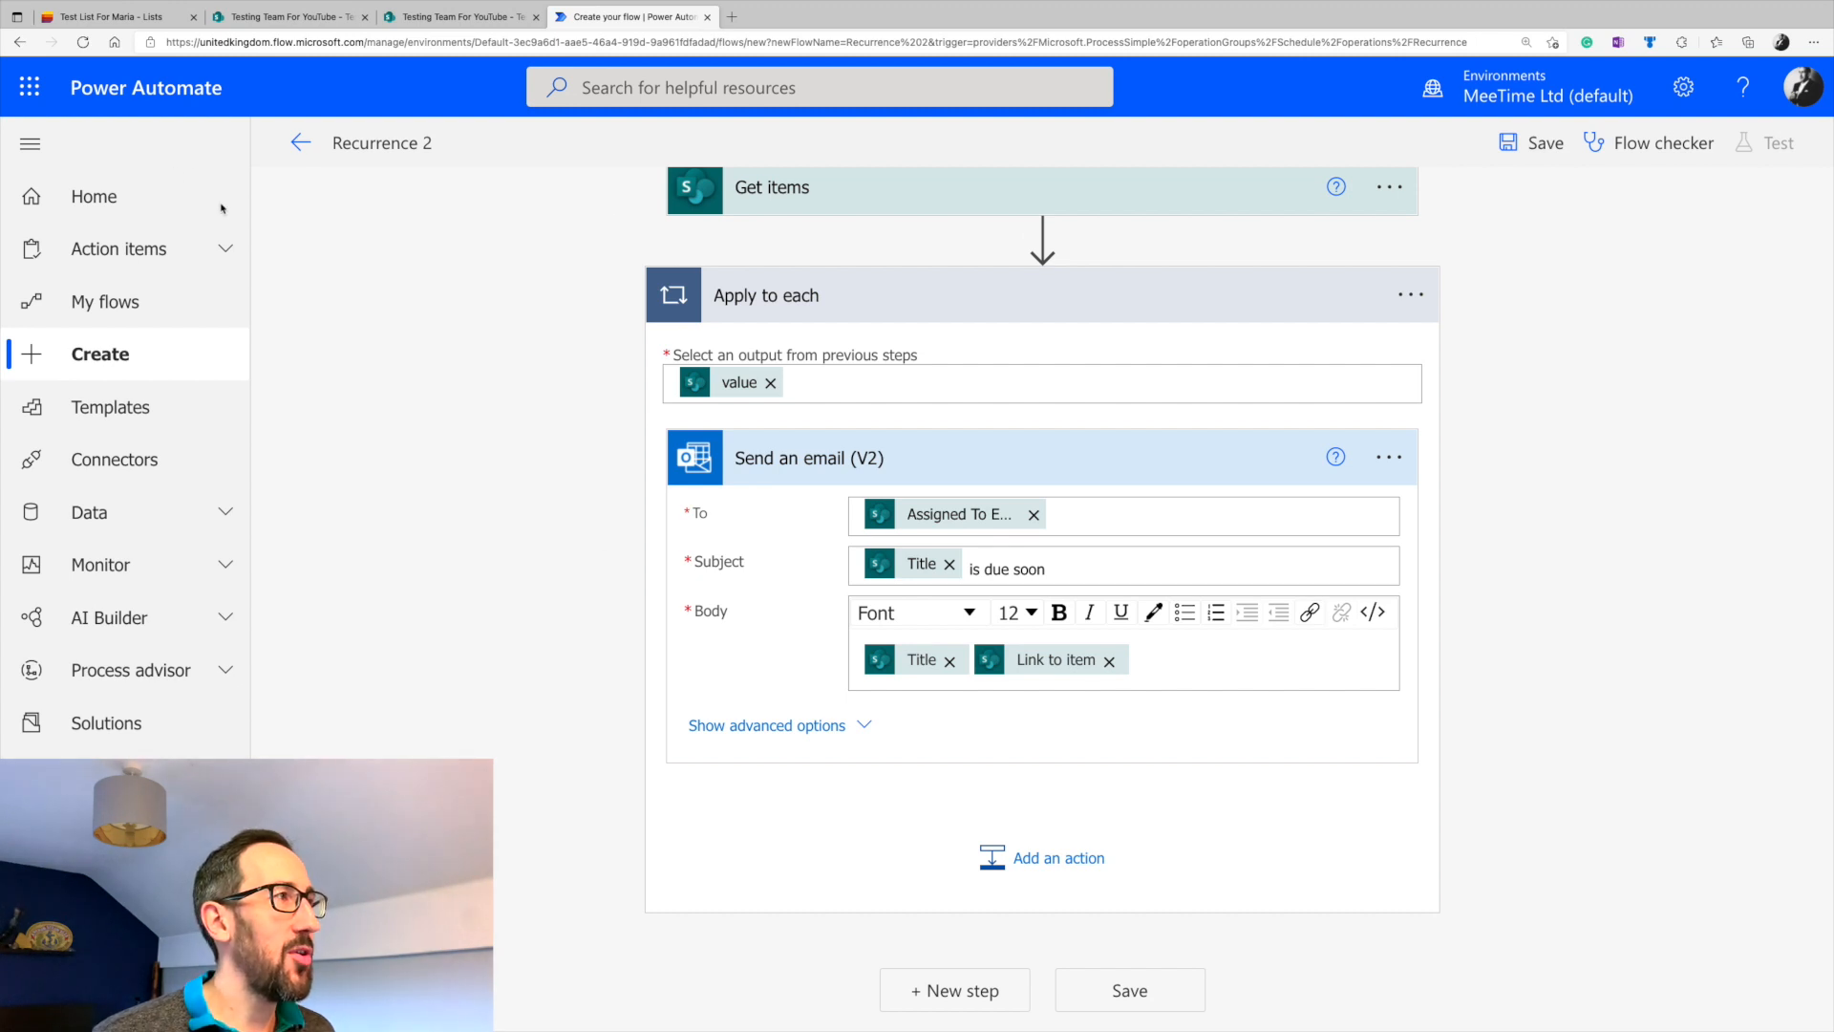
- Leave the scheduled flow without saving and create an automated cloud flow with SharePoint's "When an item or a file is modified" trigger
{"action": "left_click", "coordinate": [82, 372]}
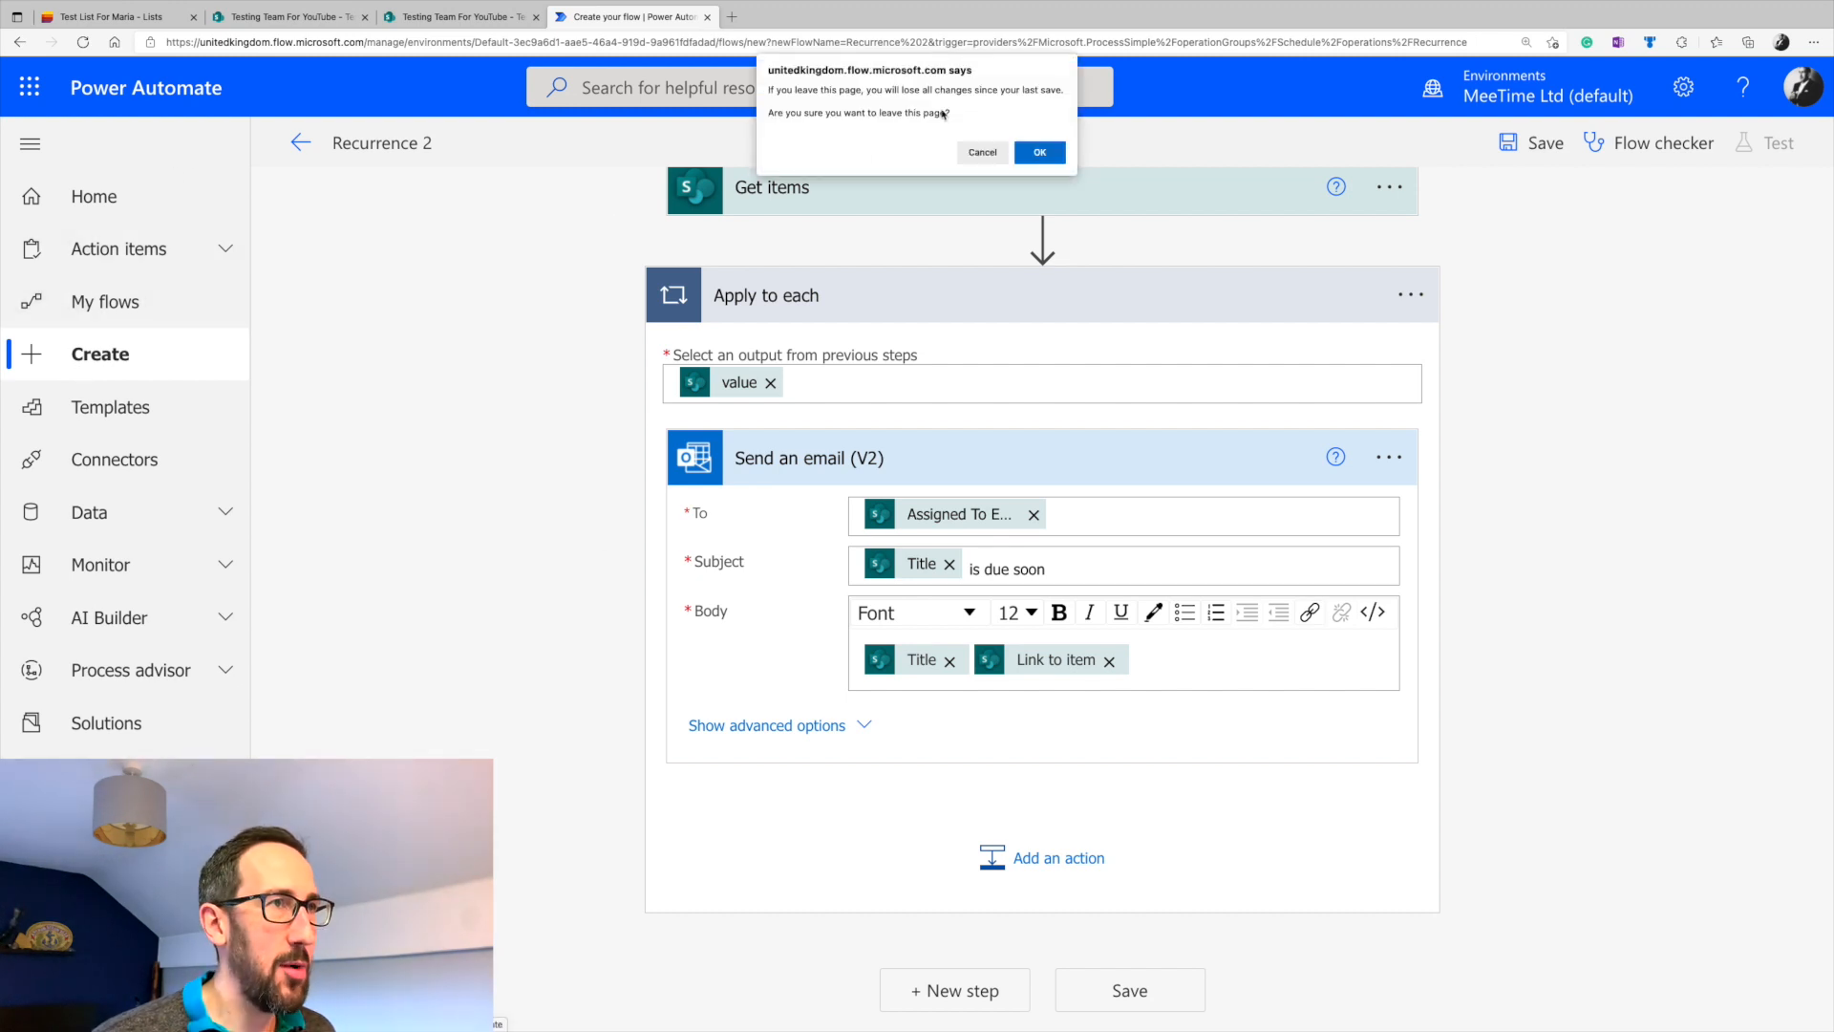
{"action": "left_click", "coordinate": [1040, 153]}
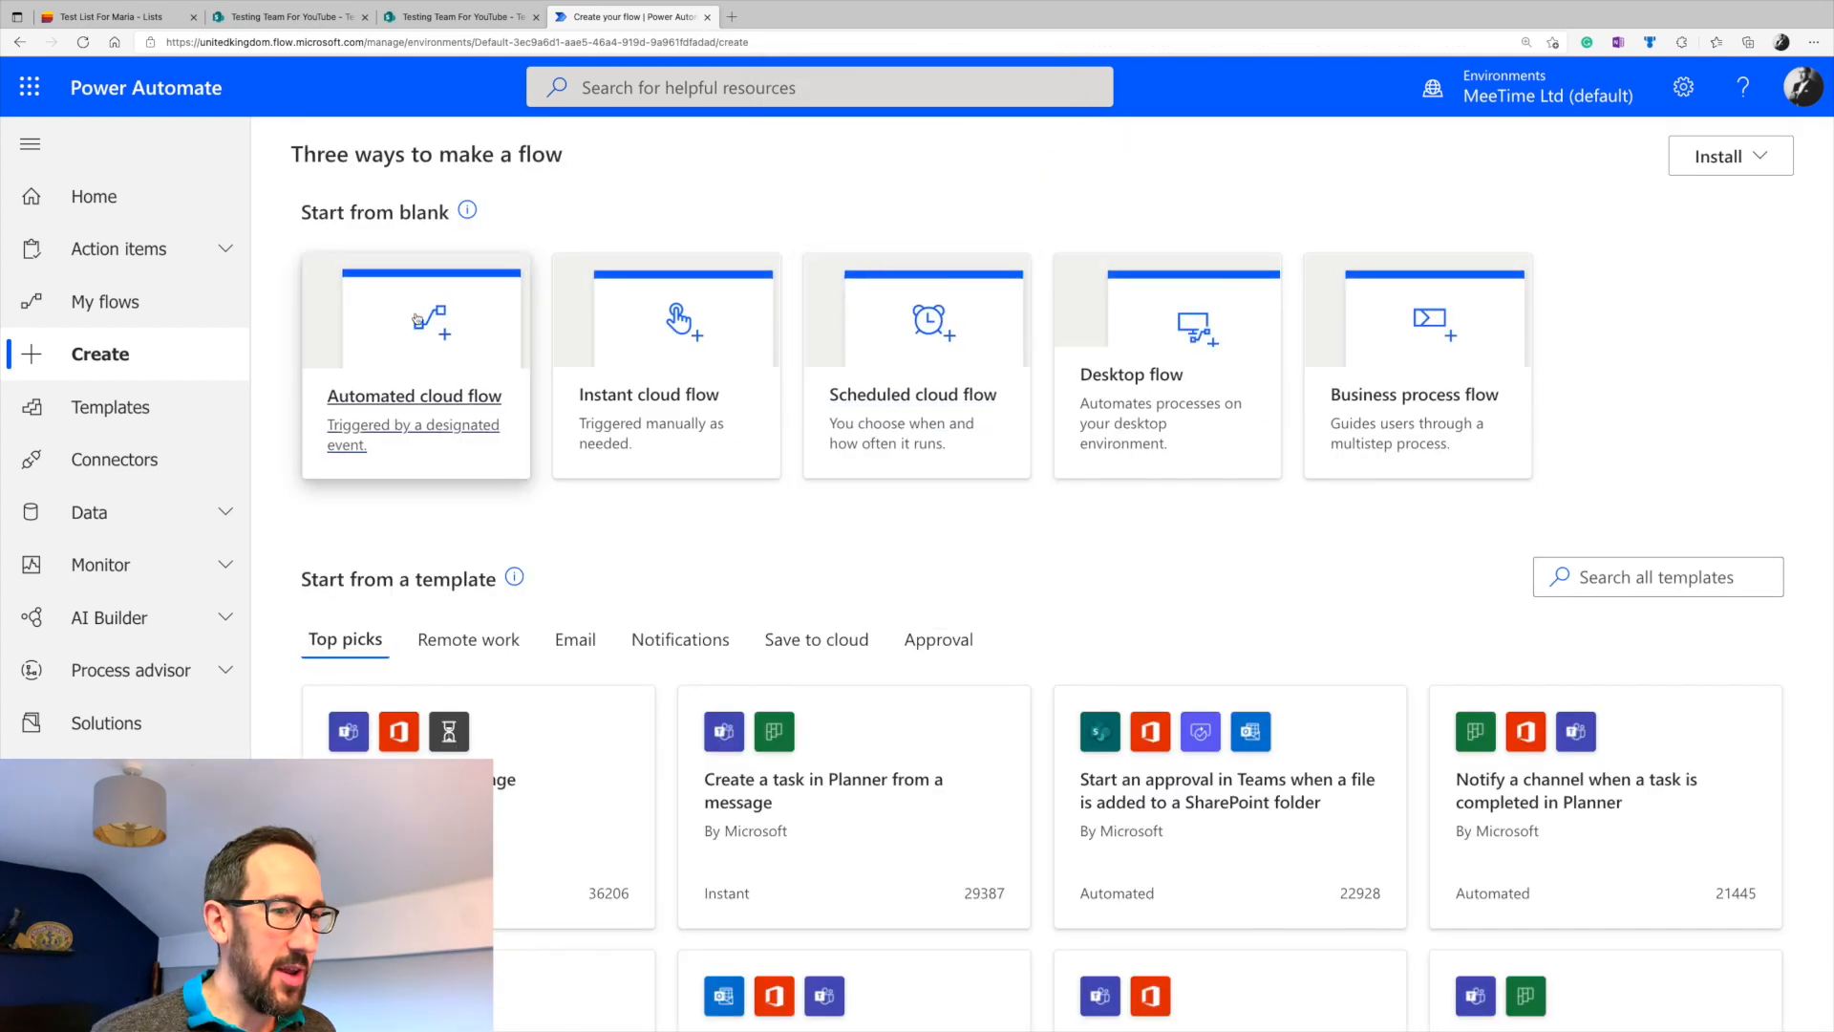
{"action": "left_click", "coordinate": [417, 320]}
{"action": "left_click", "coordinate": [1079, 417]}
{"action": "type", "text": "sharepoint"}
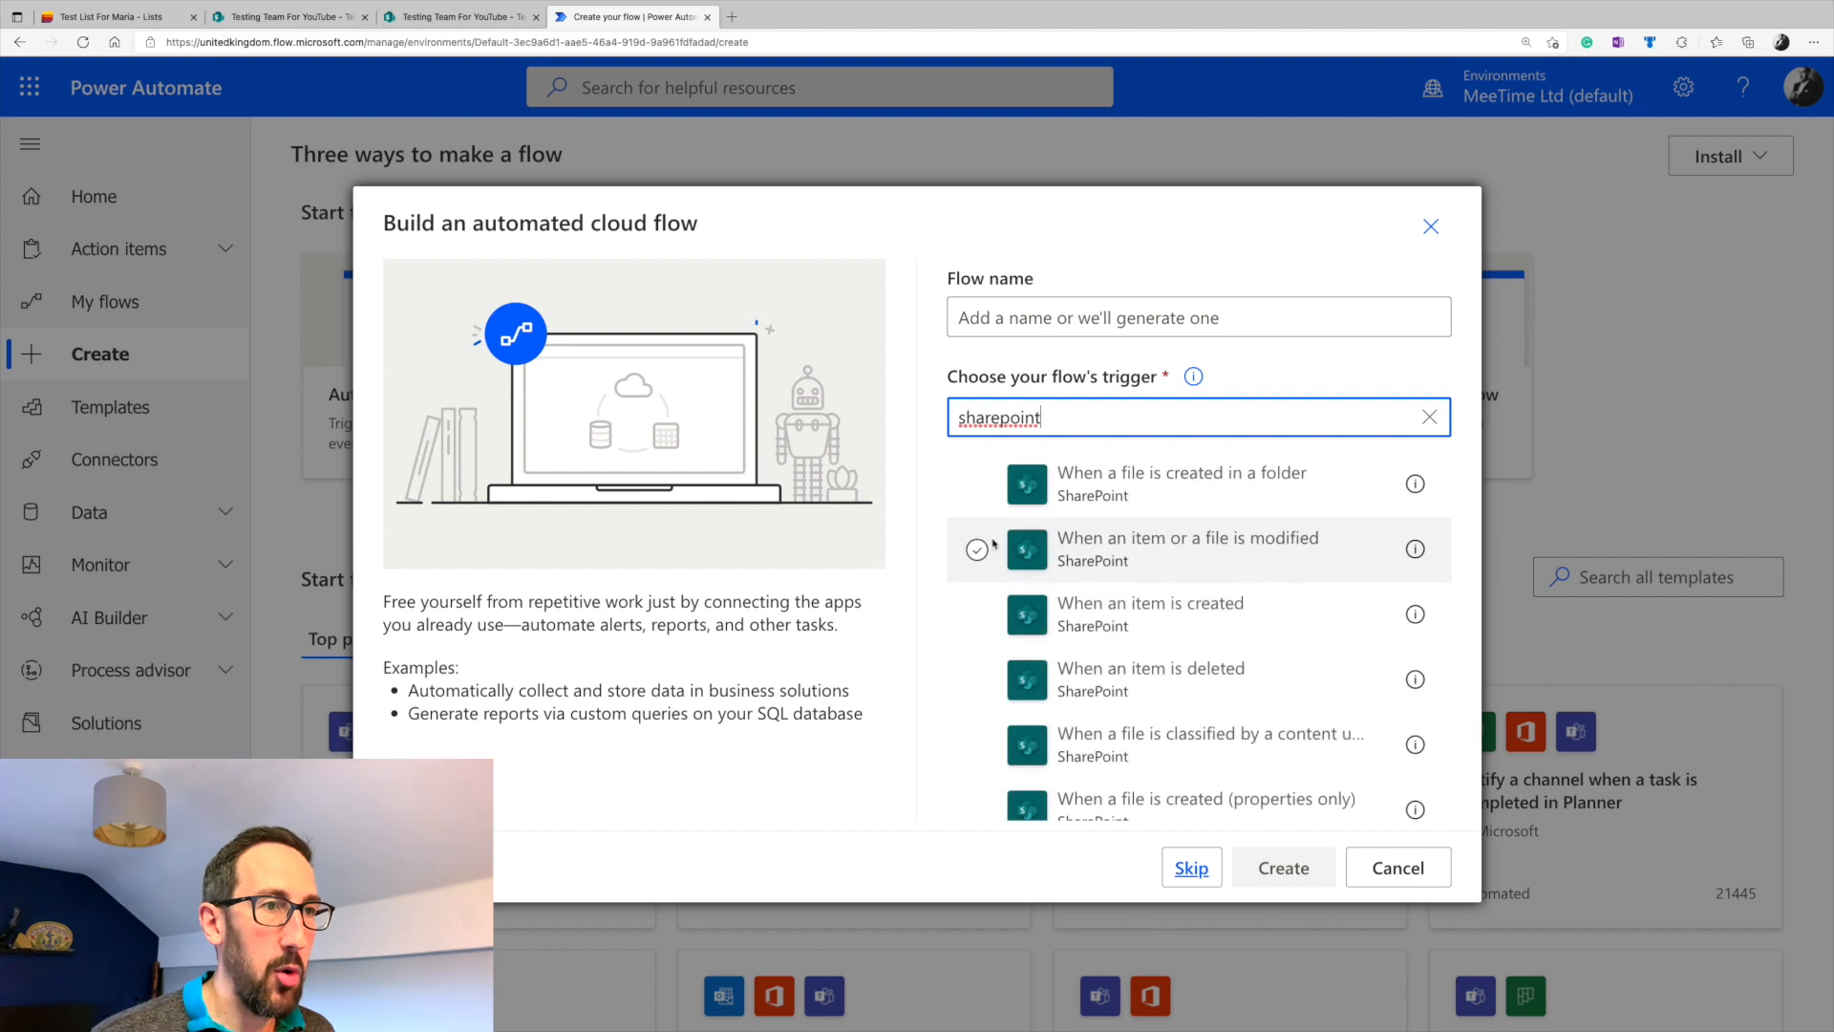
{"action": "left_click", "coordinate": [1214, 551]}
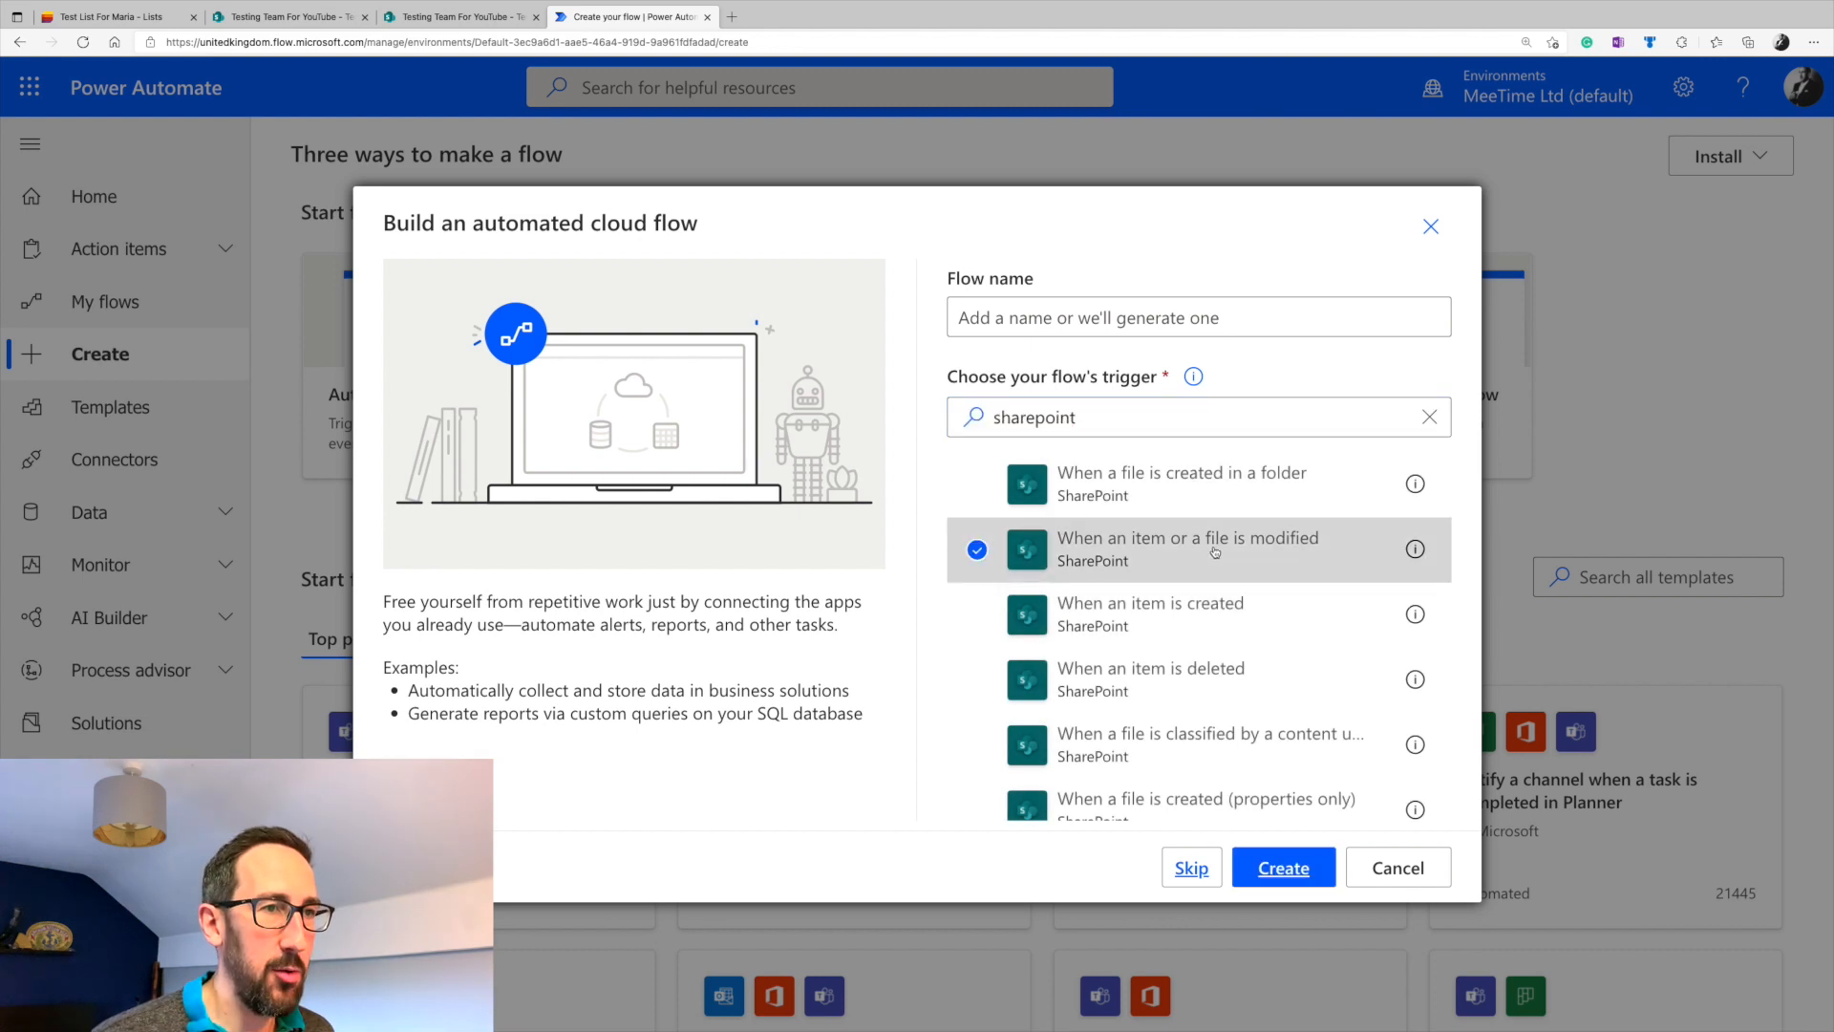
{"action": "left_click", "coordinate": [1276, 871]}
- Point the modification trigger to the Testing Team For YouTube site and its test list
{"action": "left_click", "coordinate": [1368, 280]}
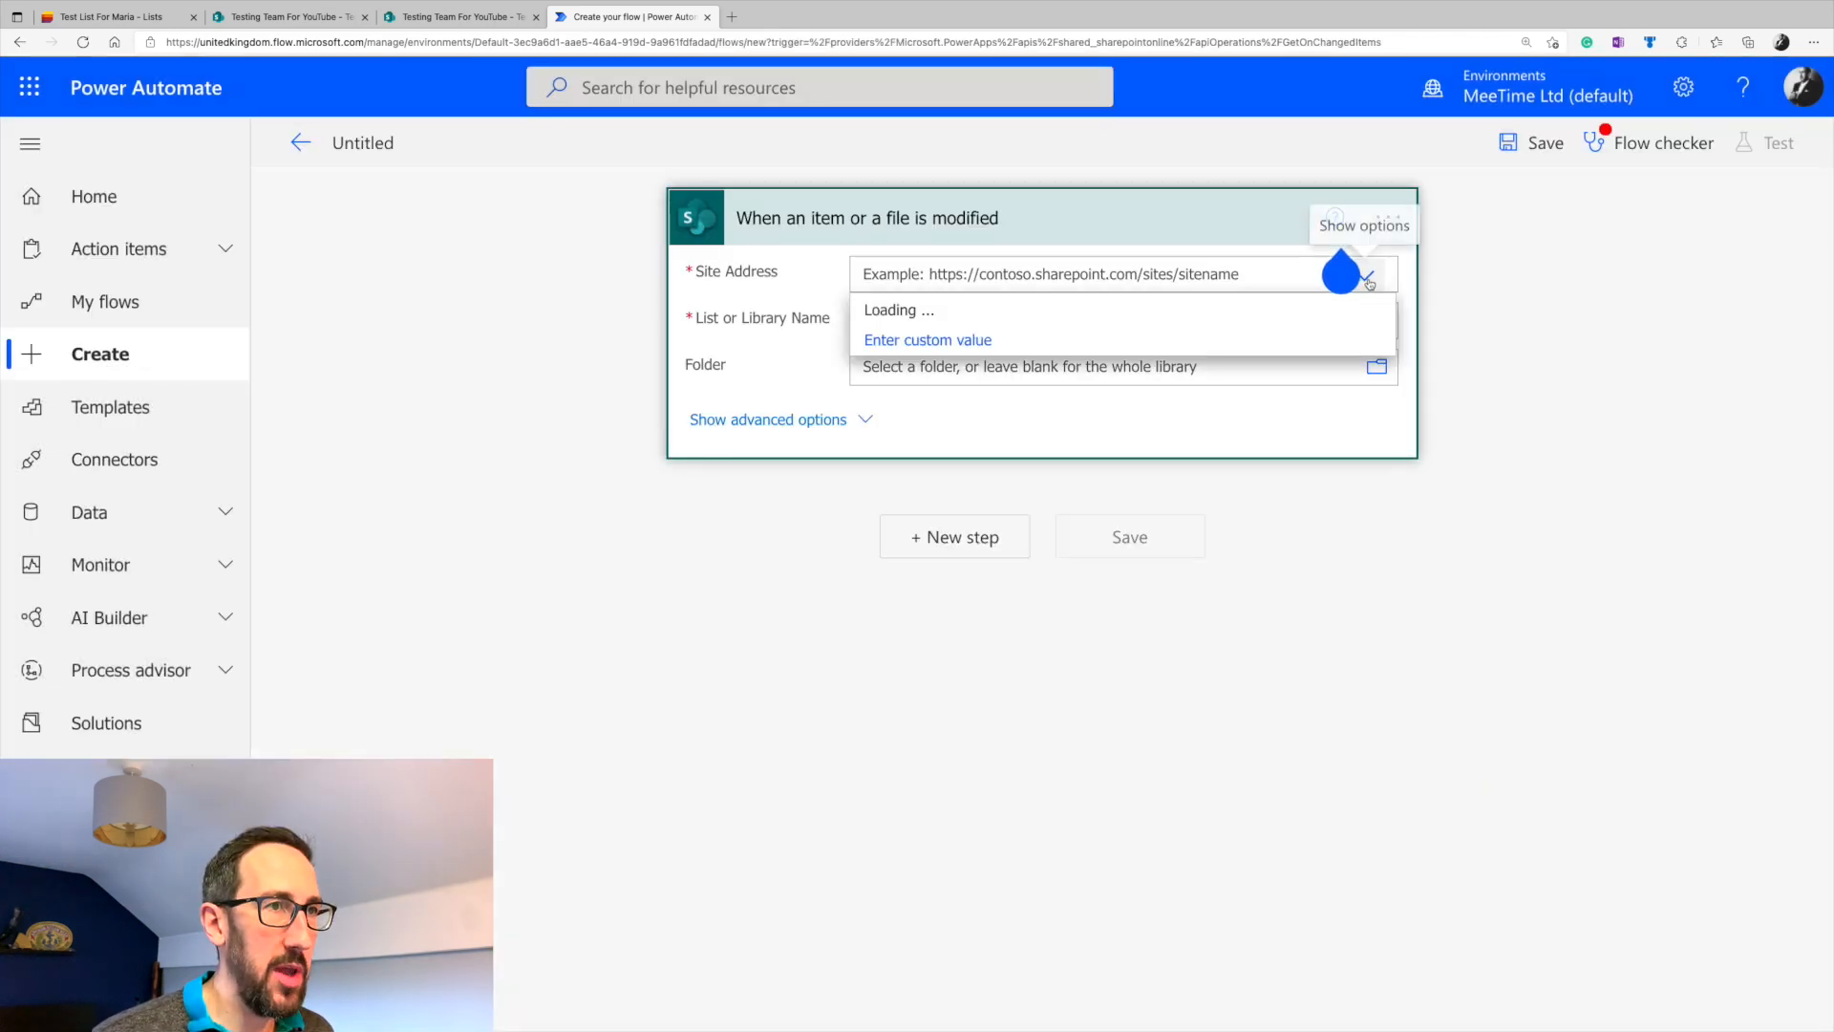
{"action": "left_click", "coordinate": [952, 495]}
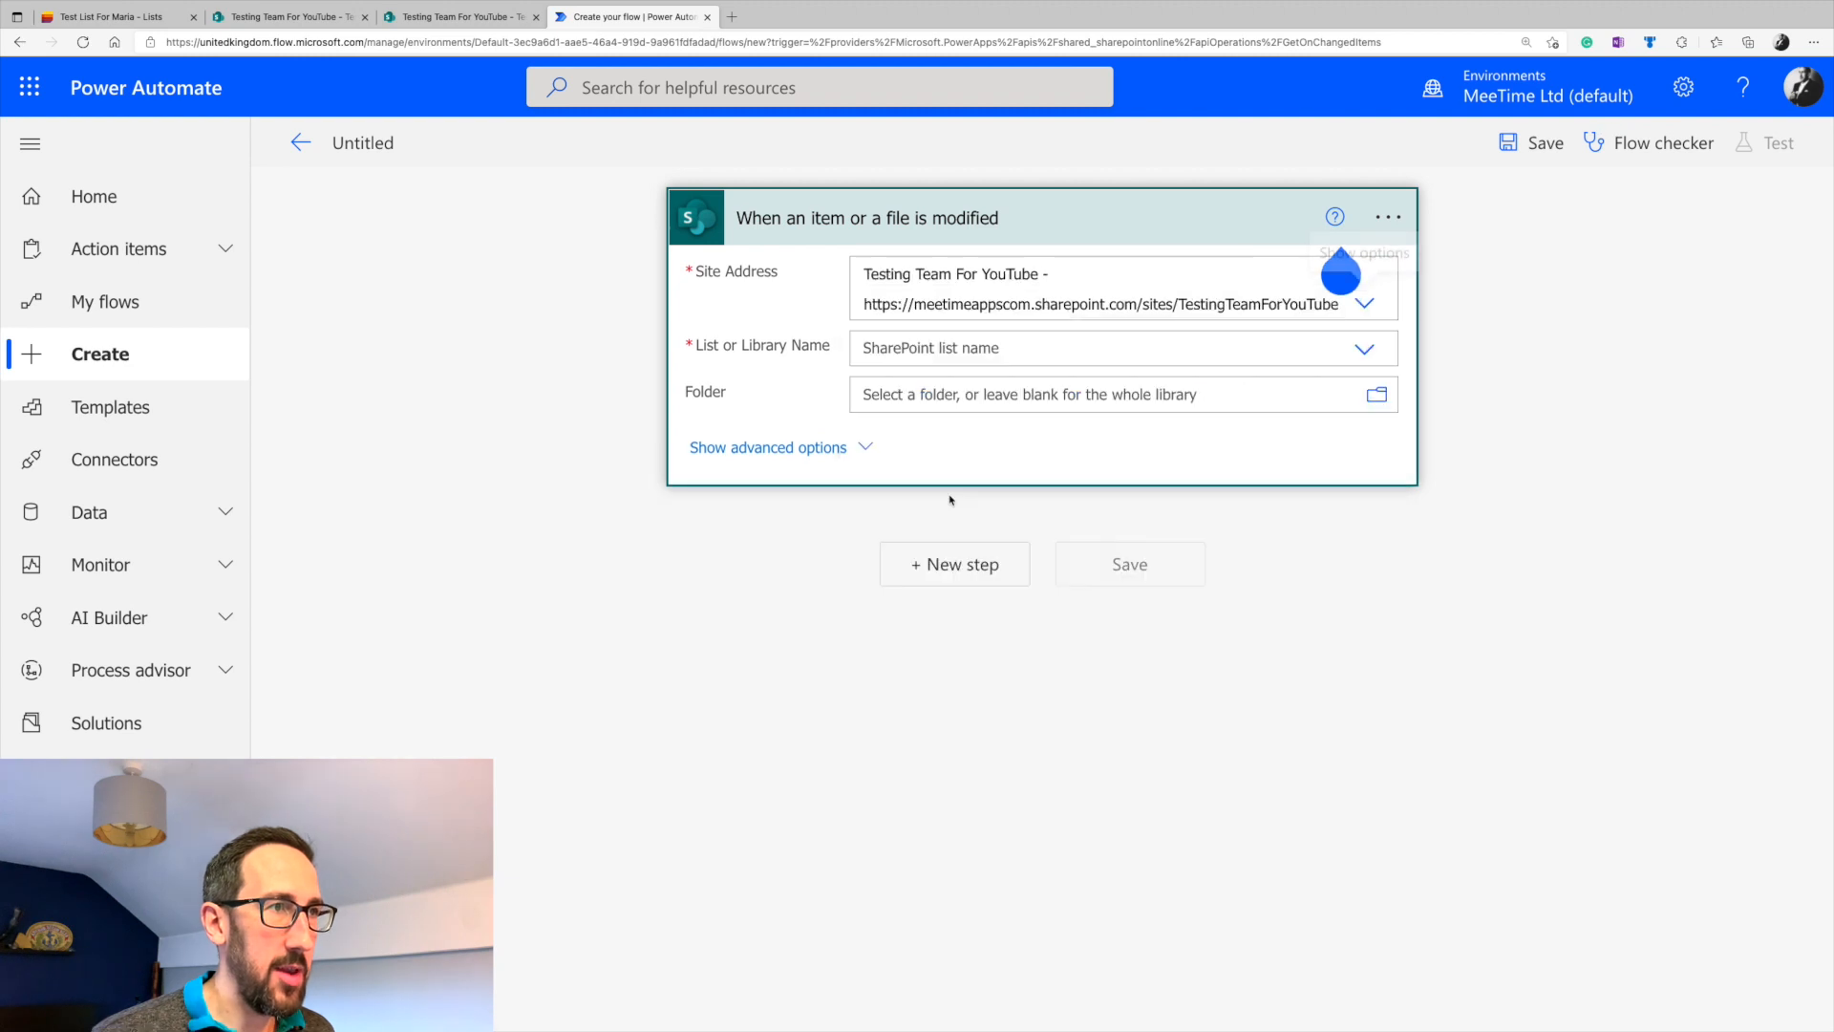
{"action": "left_click", "coordinate": [1012, 350]}
{"action": "left_click", "coordinate": [922, 512]}
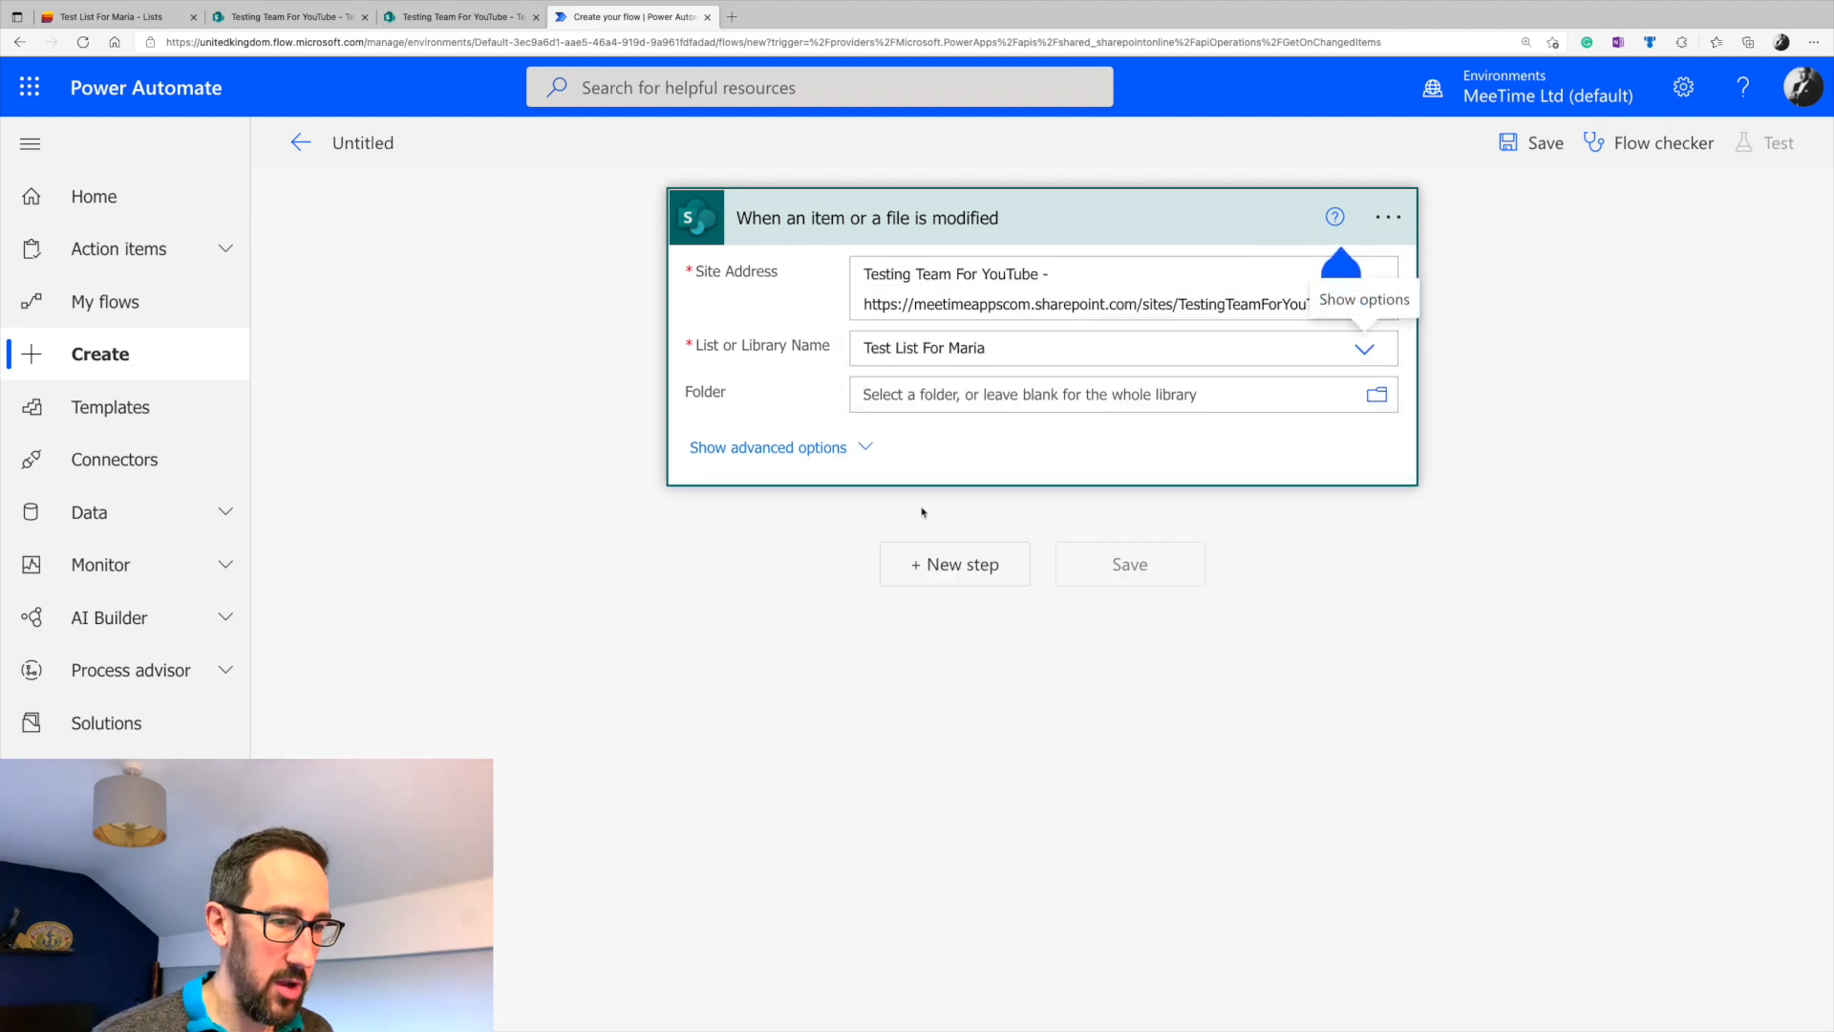
- Add a Condition after the trigger that checks whether the dynamic Status Value is equal to Closed
{"action": "left_click", "coordinate": [954, 564]}
{"action": "left_click", "coordinate": [778, 854]}
{"action": "left_click", "coordinate": [1061, 579]}
{"action": "type", "text": "status"}
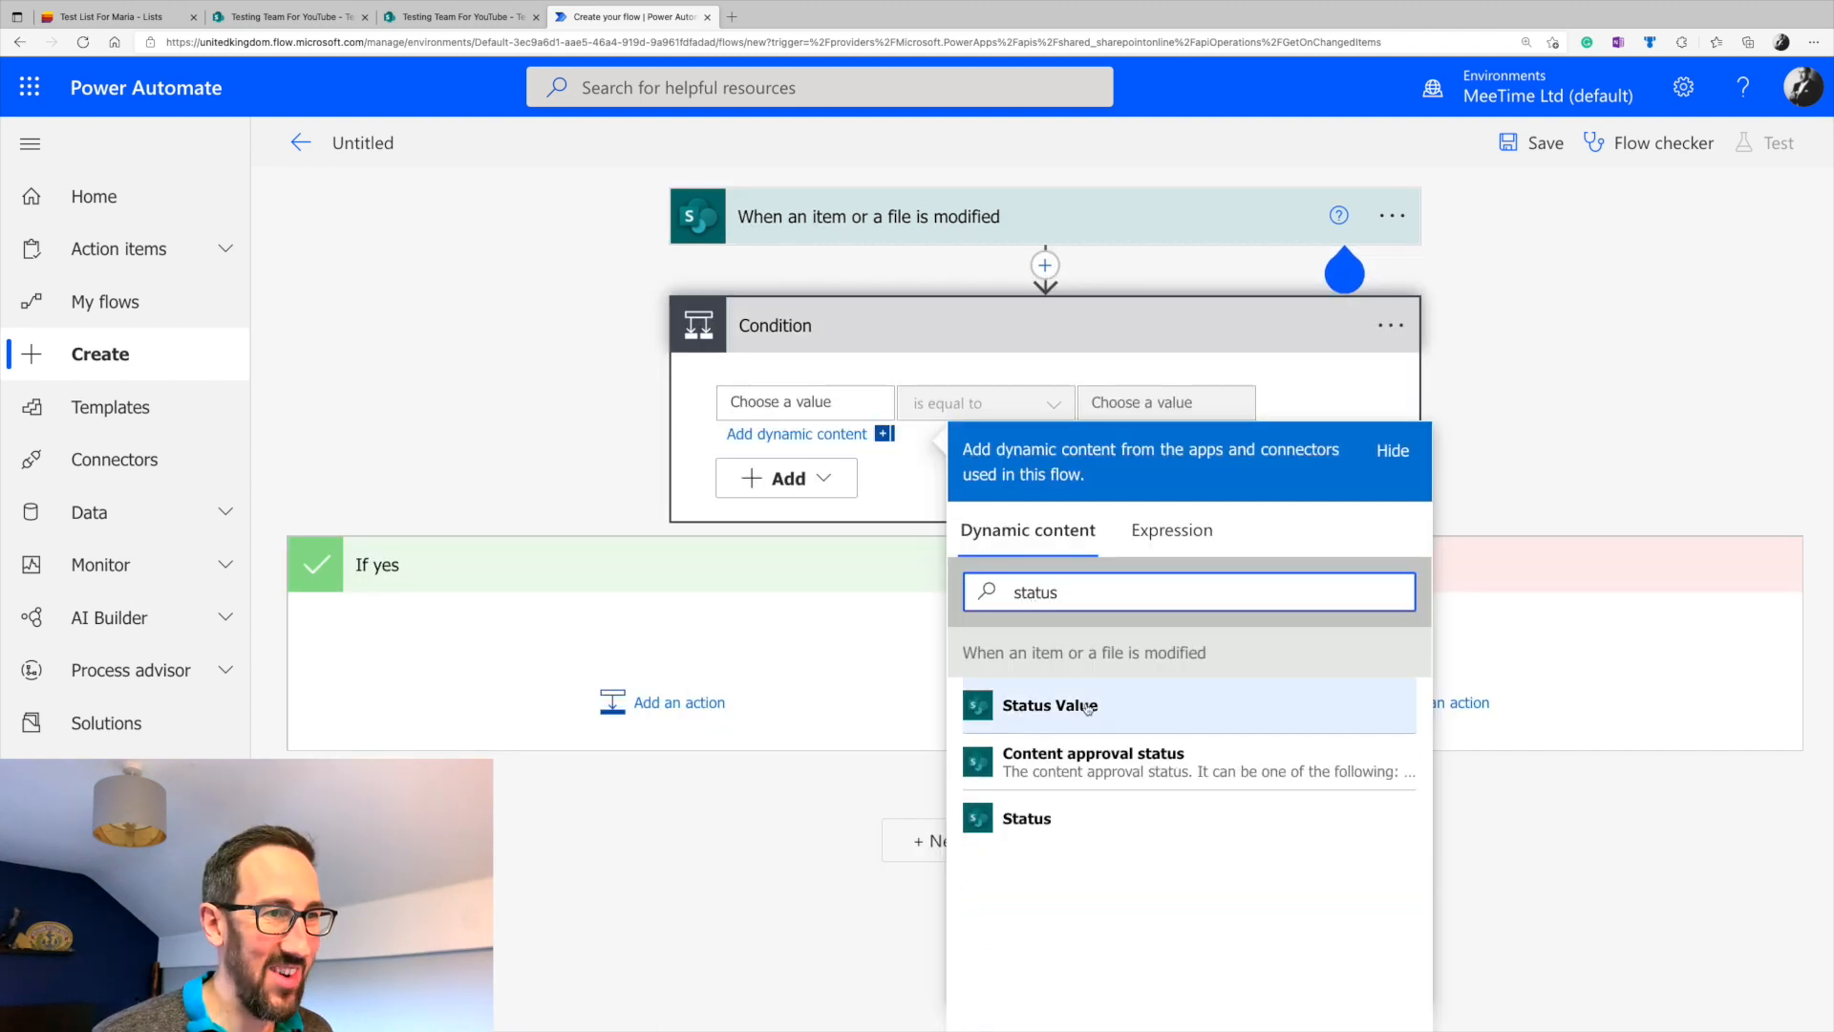
{"action": "left_click", "coordinate": [1044, 705]}
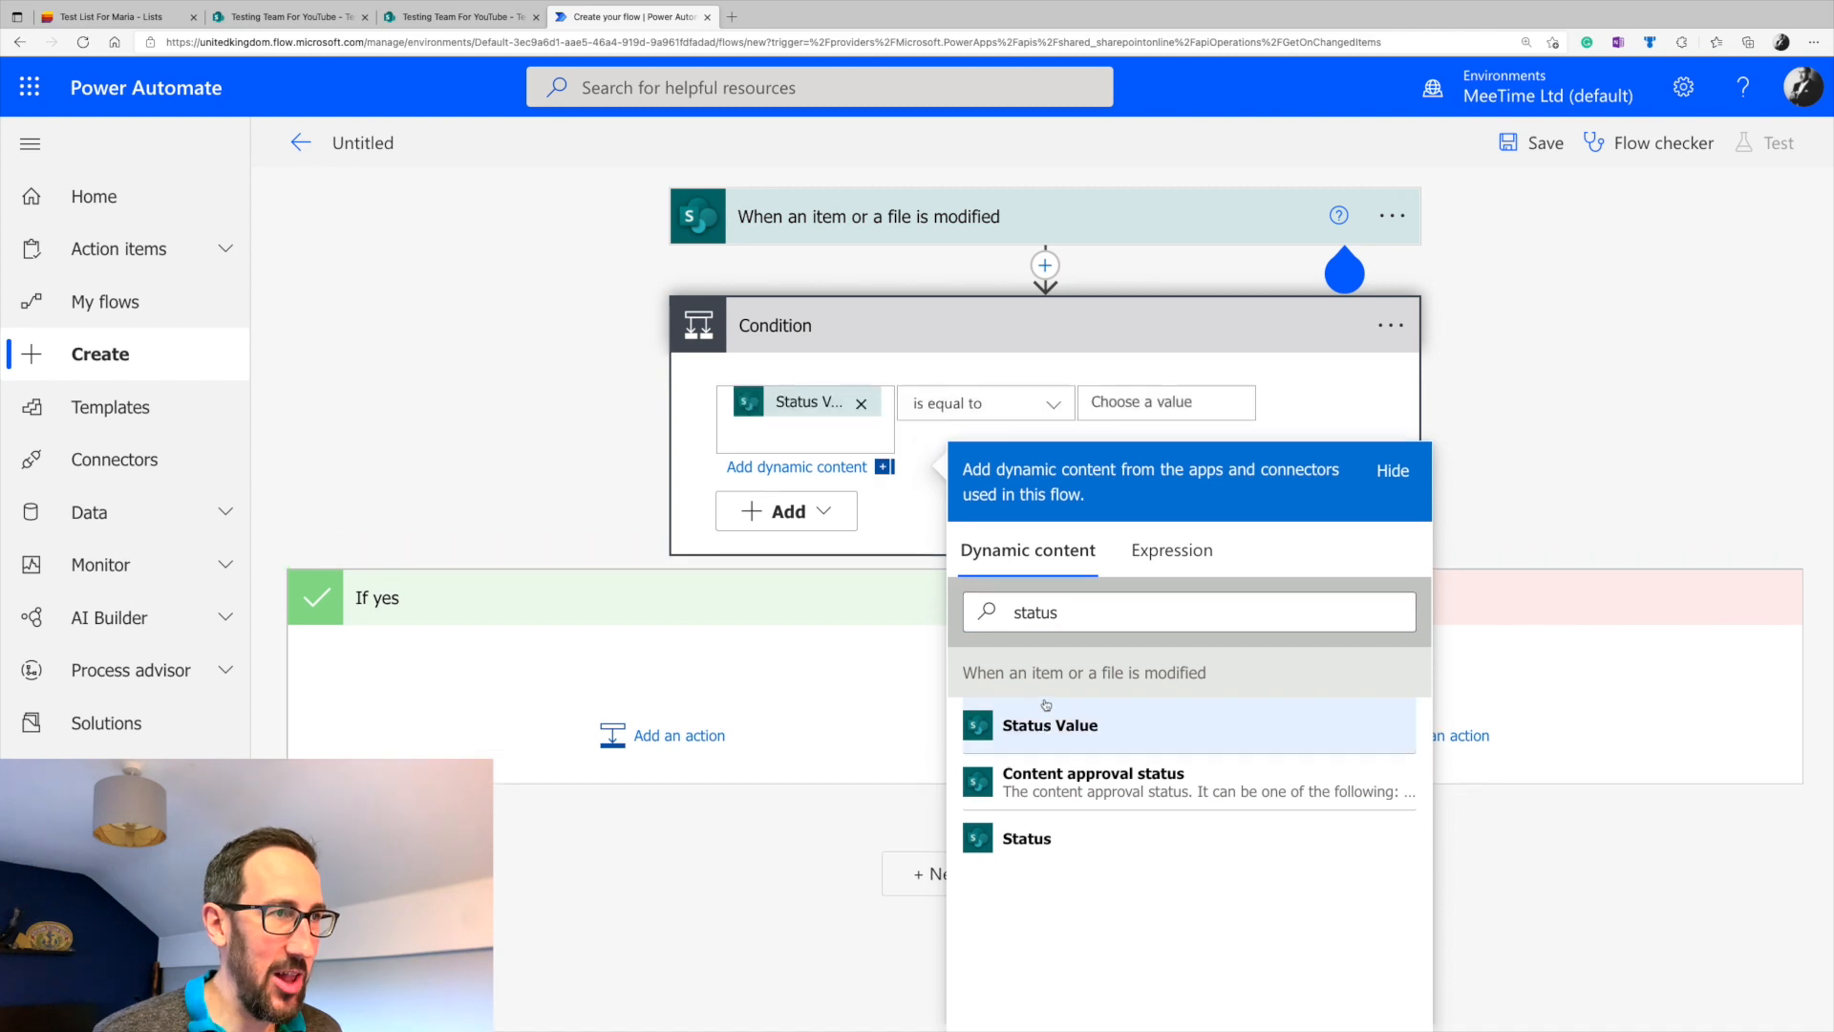
{"action": "left_click", "coordinate": [1132, 402]}
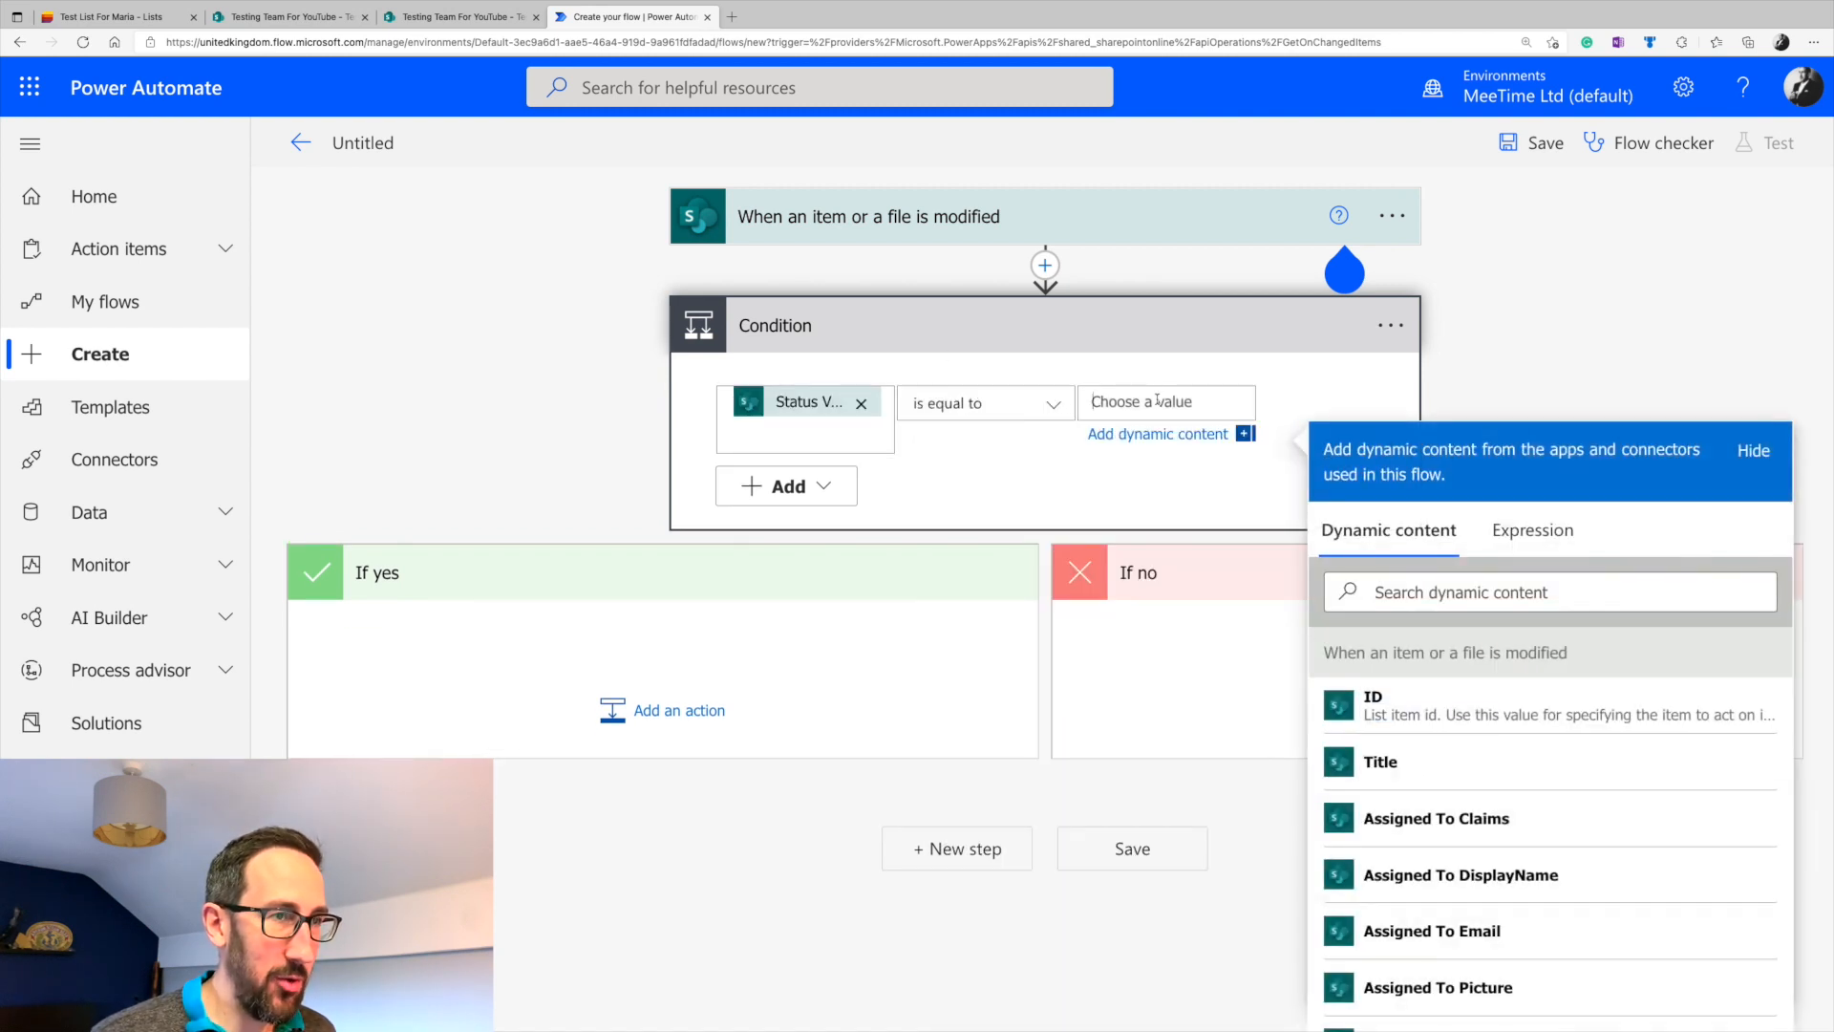
{"action": "type", "text": "Closed"}
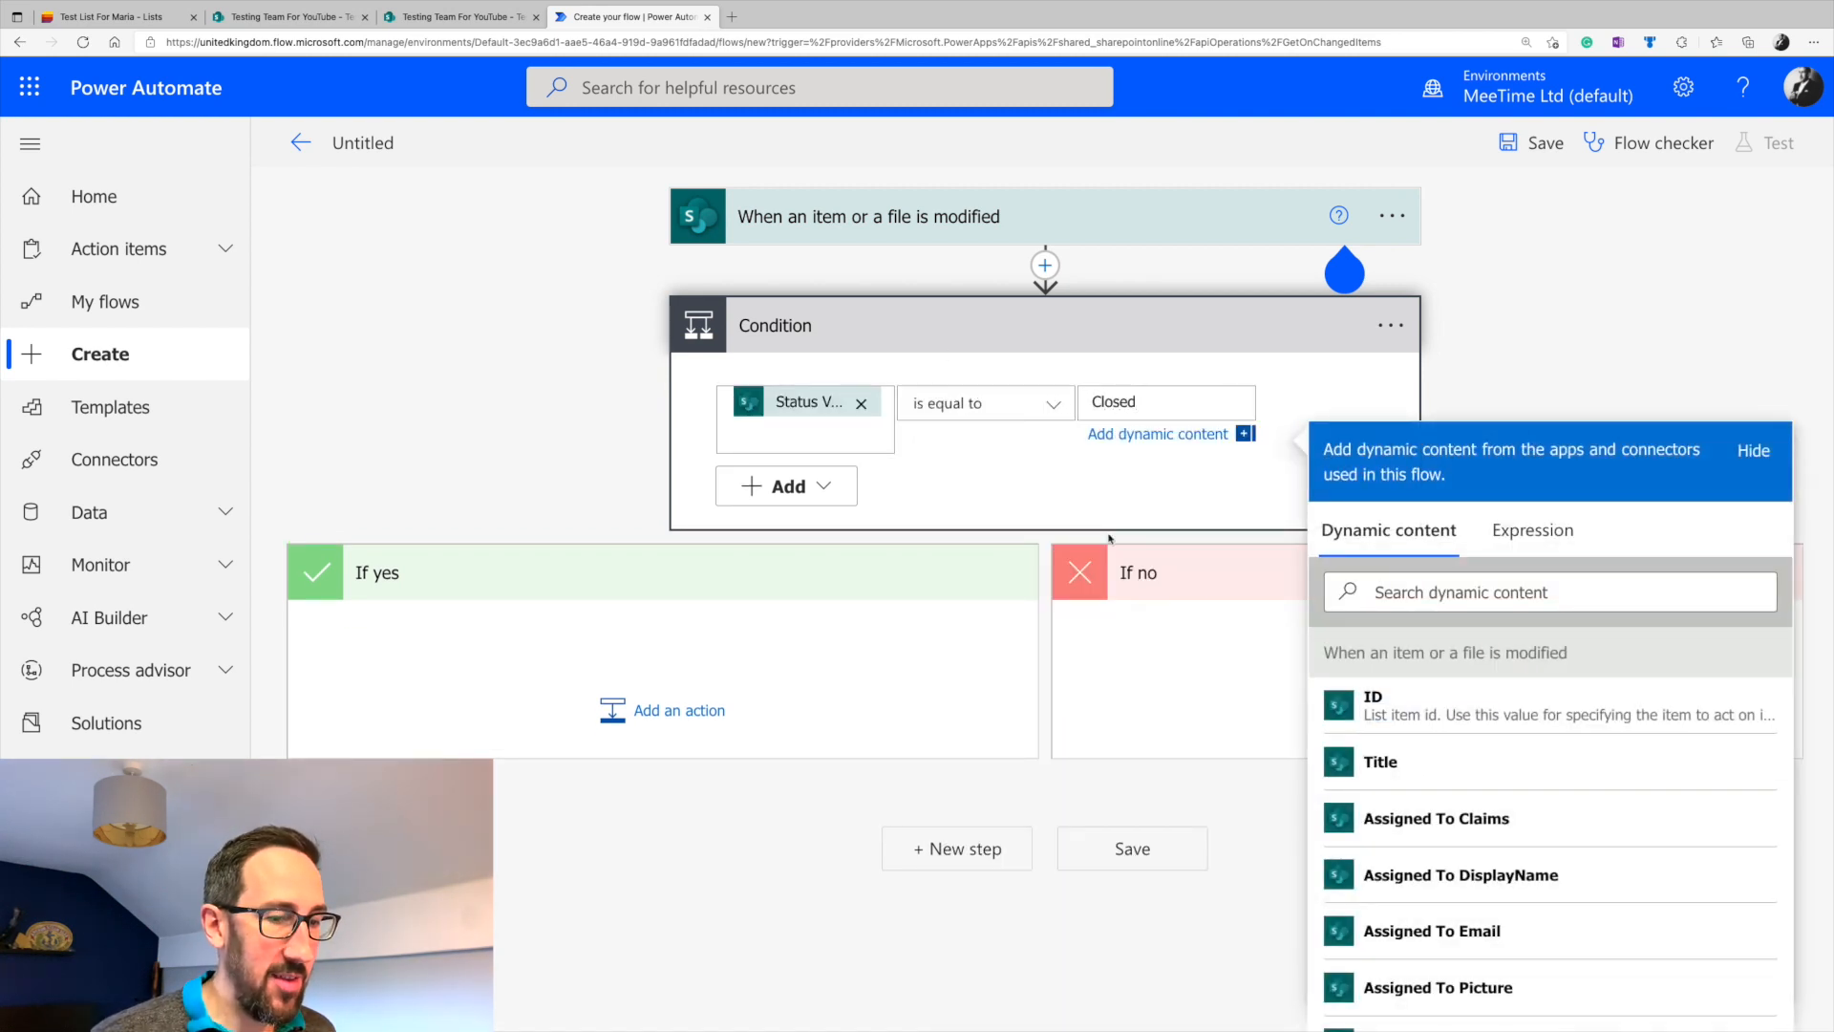
{"action": "left_click", "coordinate": [1109, 538]}
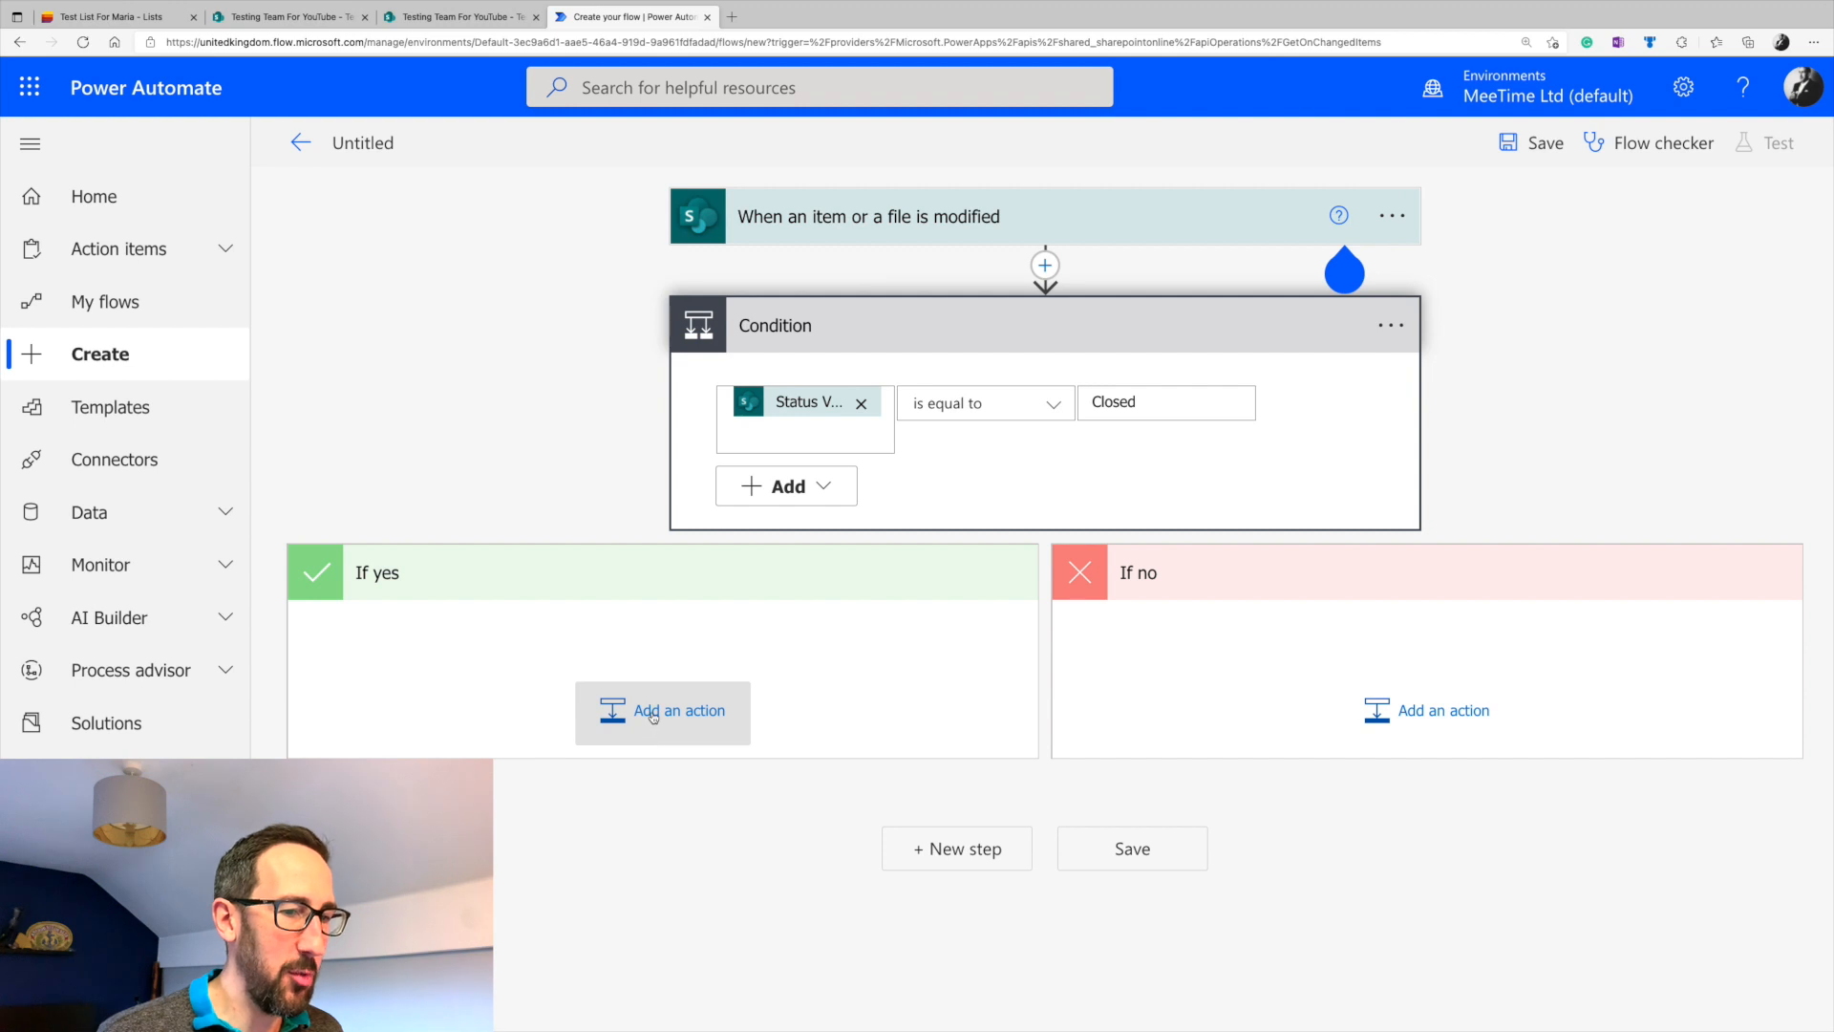
- Add a Switch to the condition's If yes branch, evaluating the dynamic Frequency Value
{"action": "left_click", "coordinate": [653, 717]}
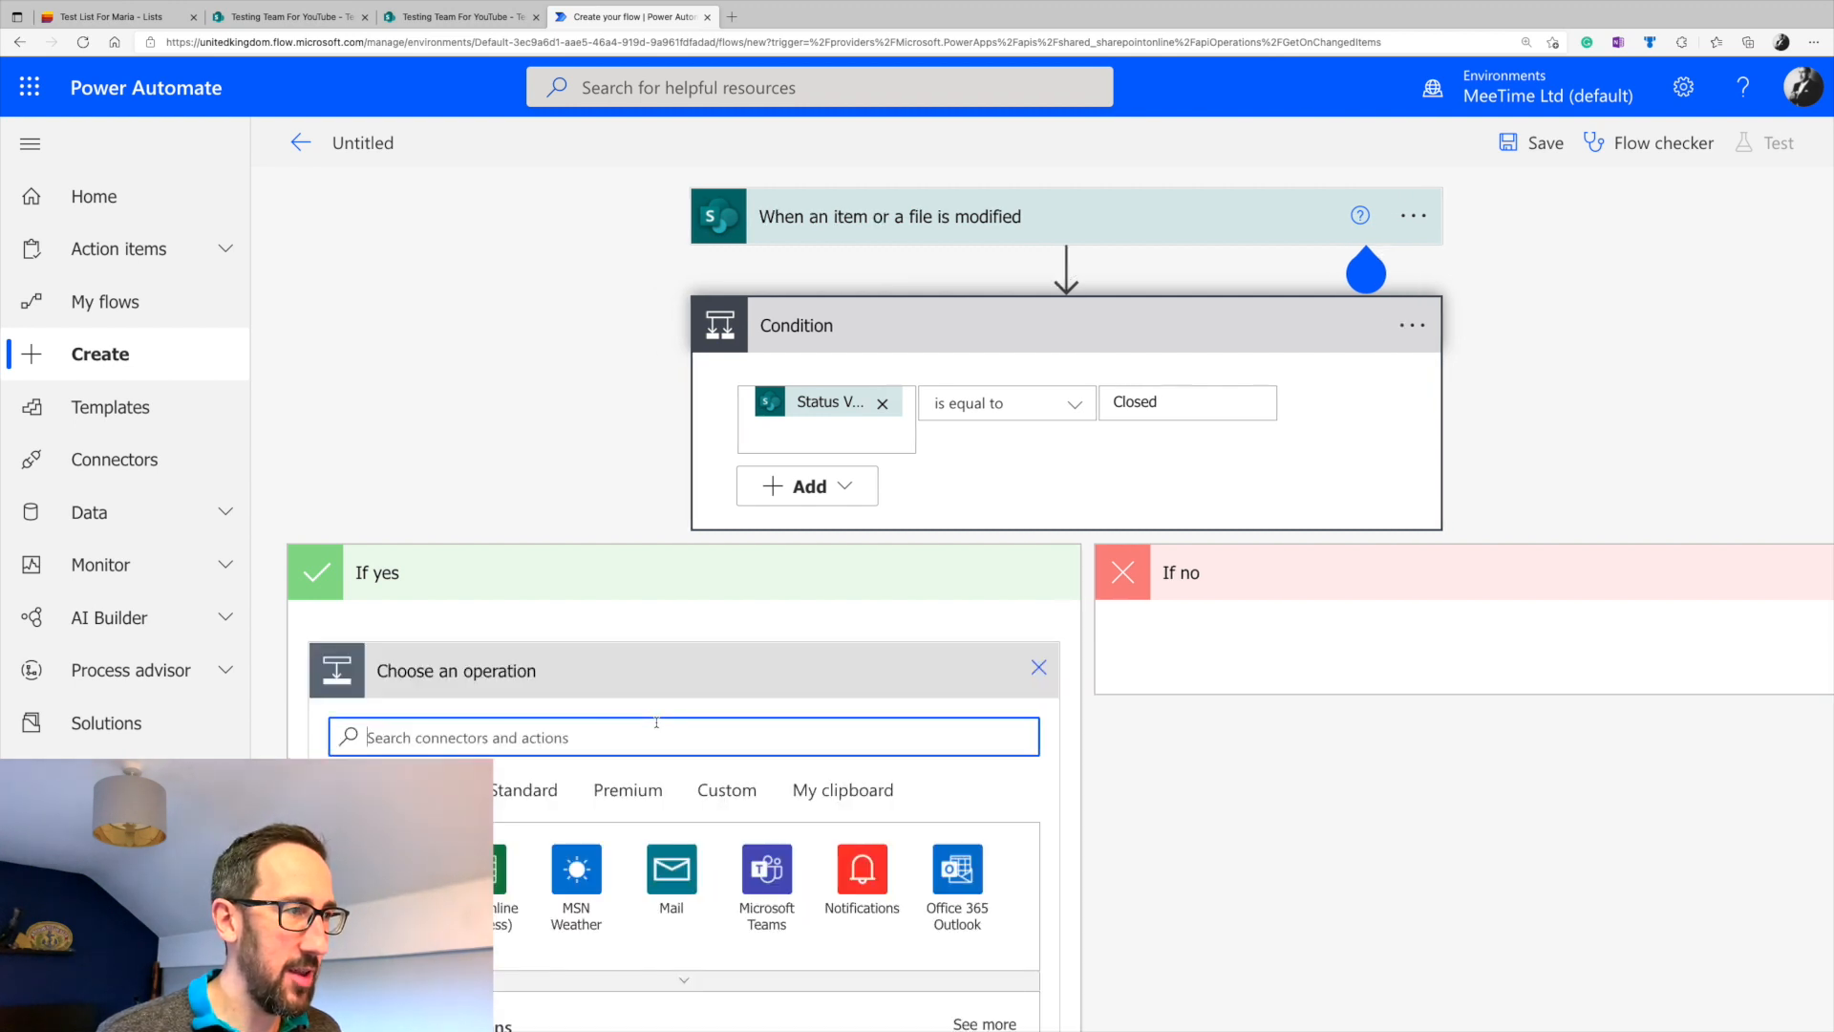
{"action": "type", "text": "switch"}
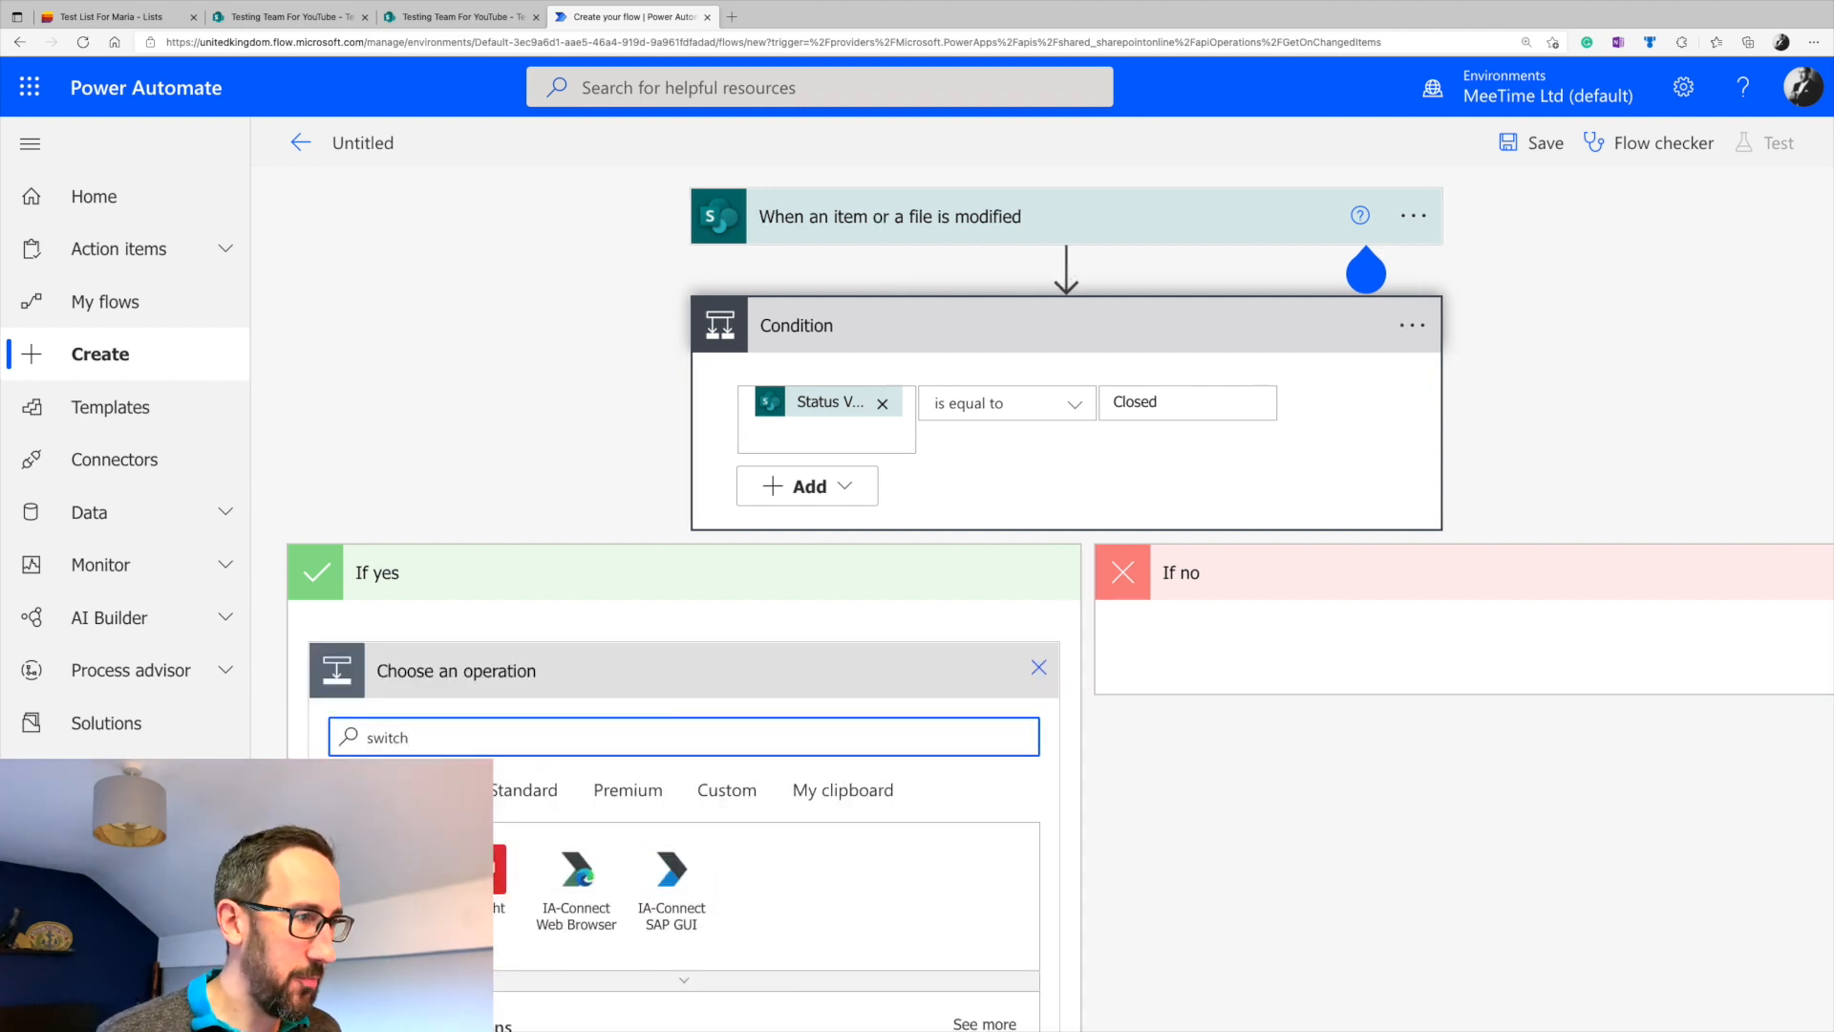
{"action": "left_click", "coordinate": [998, 396]}
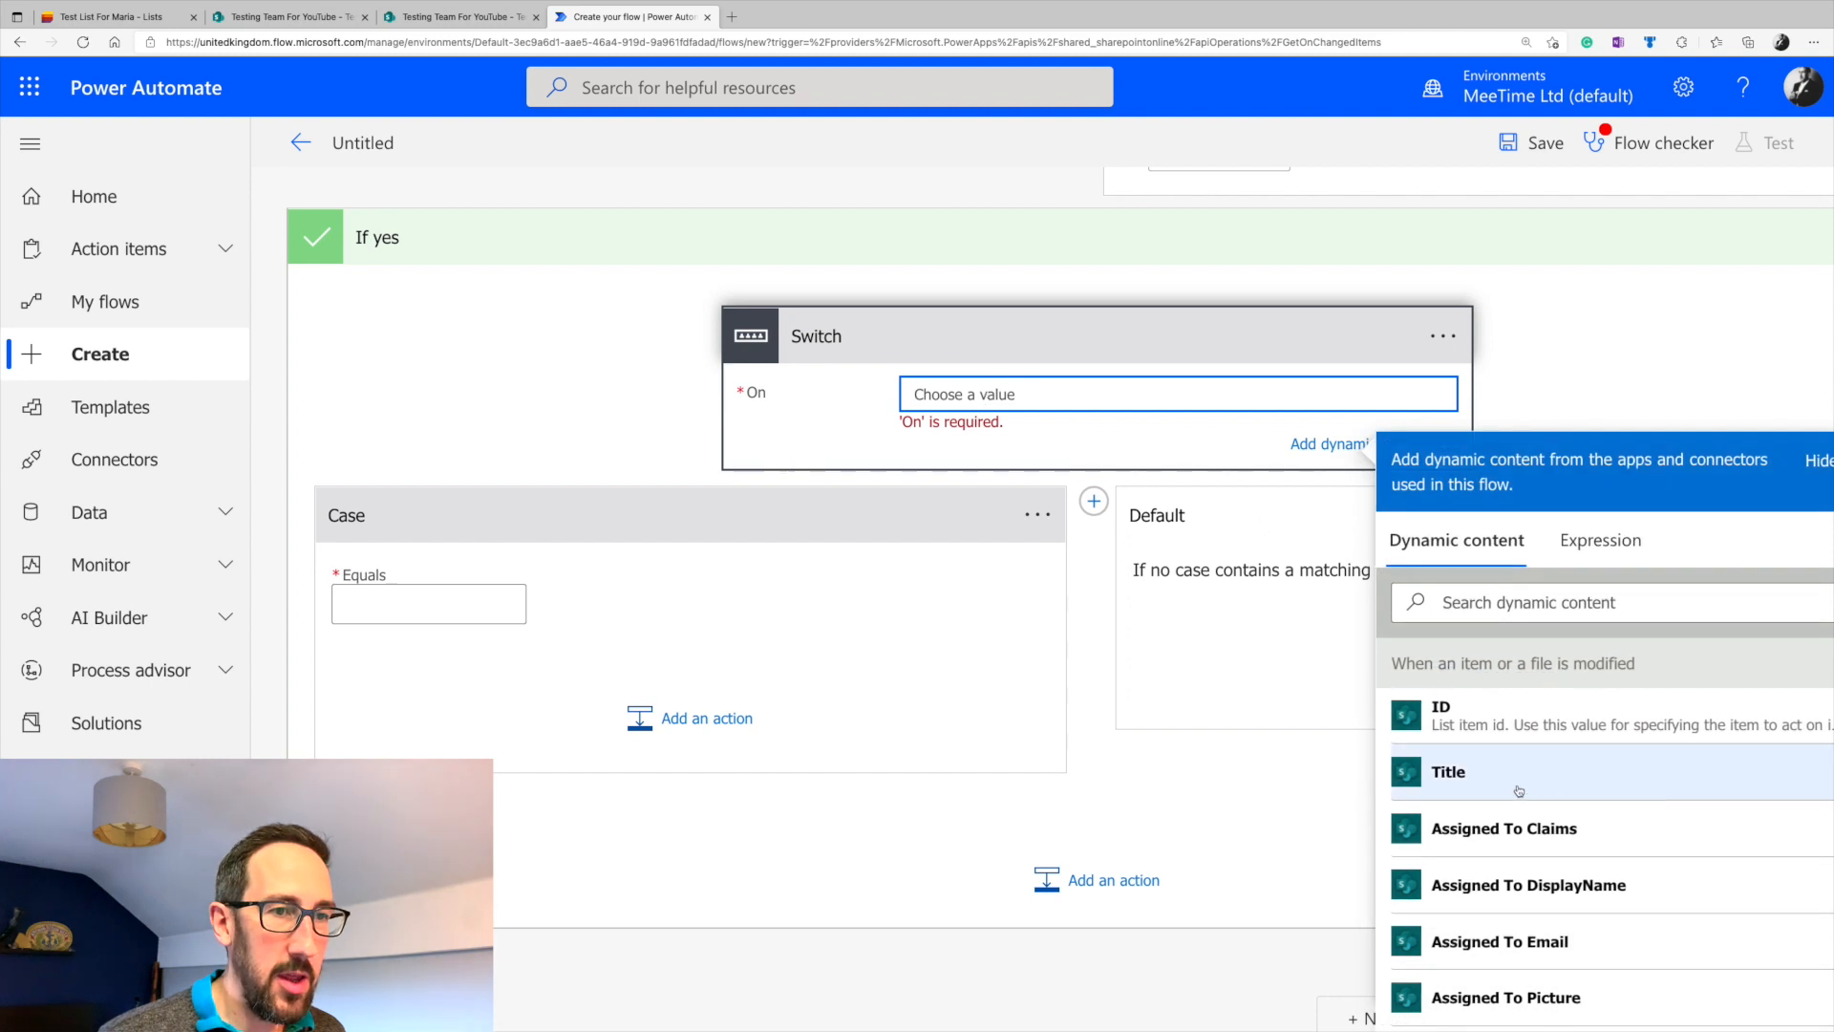
{"action": "type", "text": "frequen"}
{"action": "left_click", "coordinate": [1494, 704]}
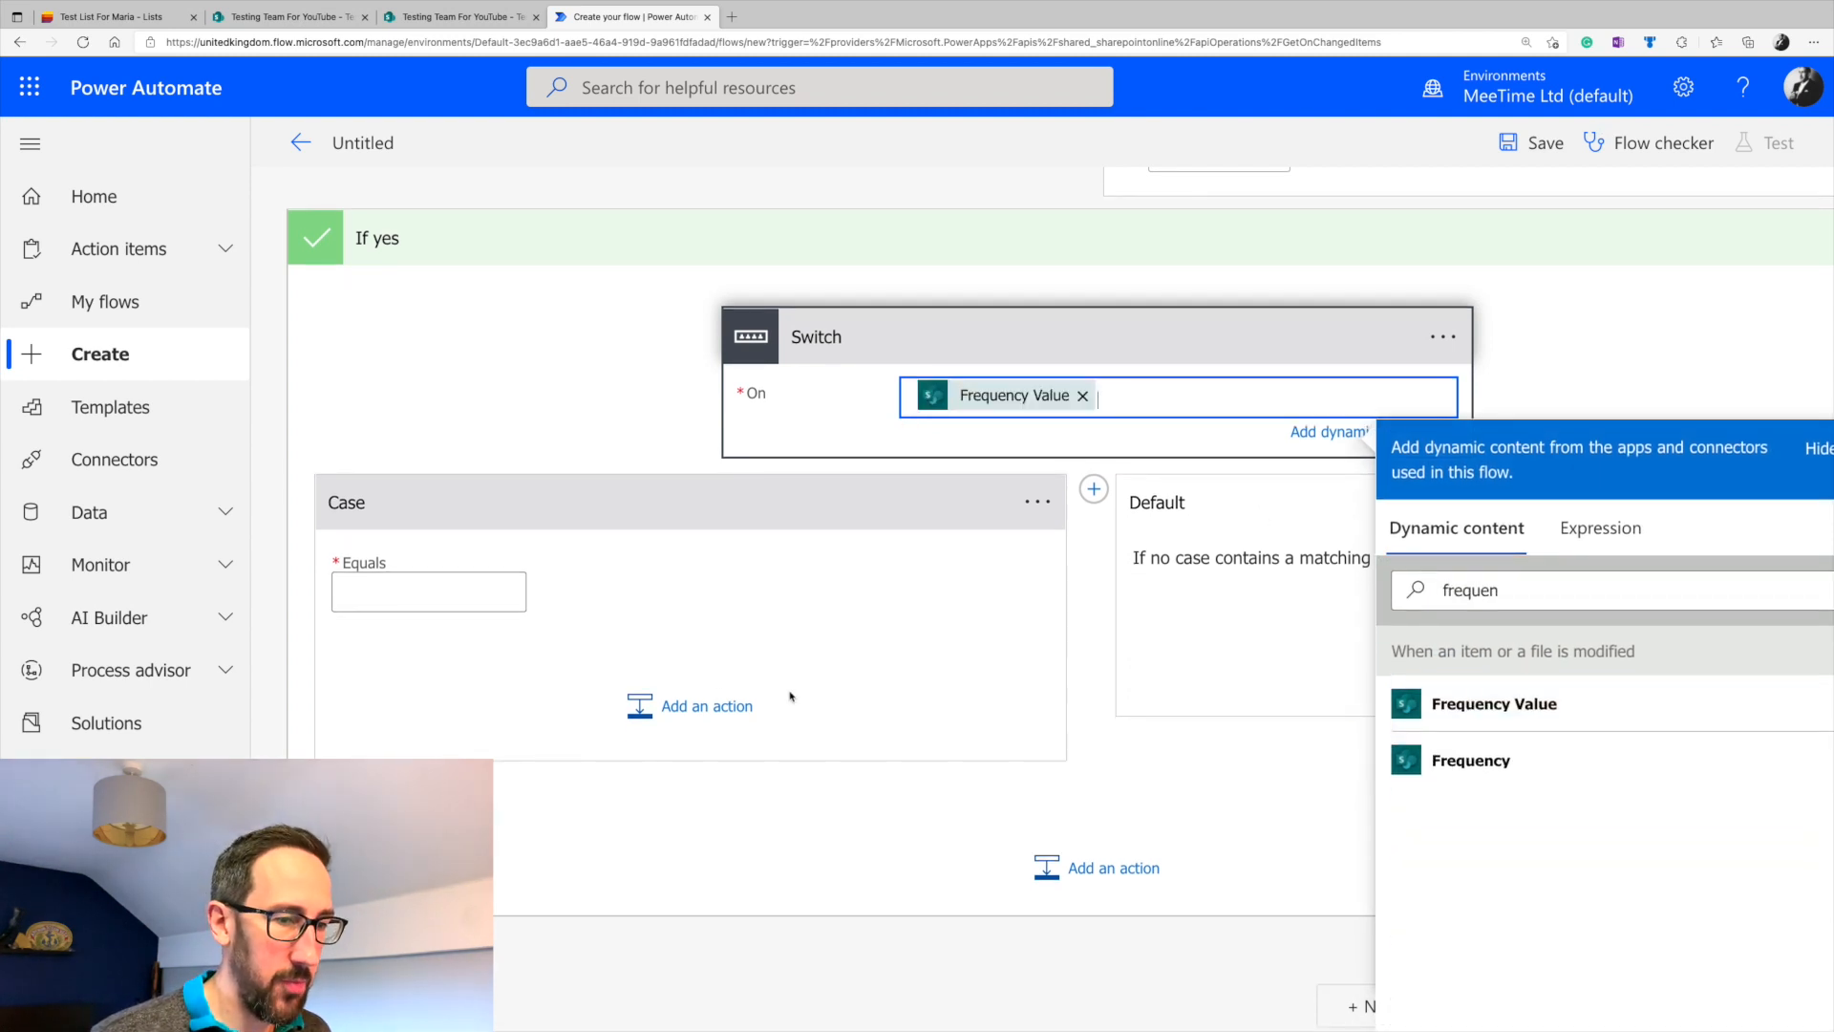
- Set the first Switch case to equal Monthly and add a second case that equals Quarterly
{"action": "left_click", "coordinate": [406, 581]}
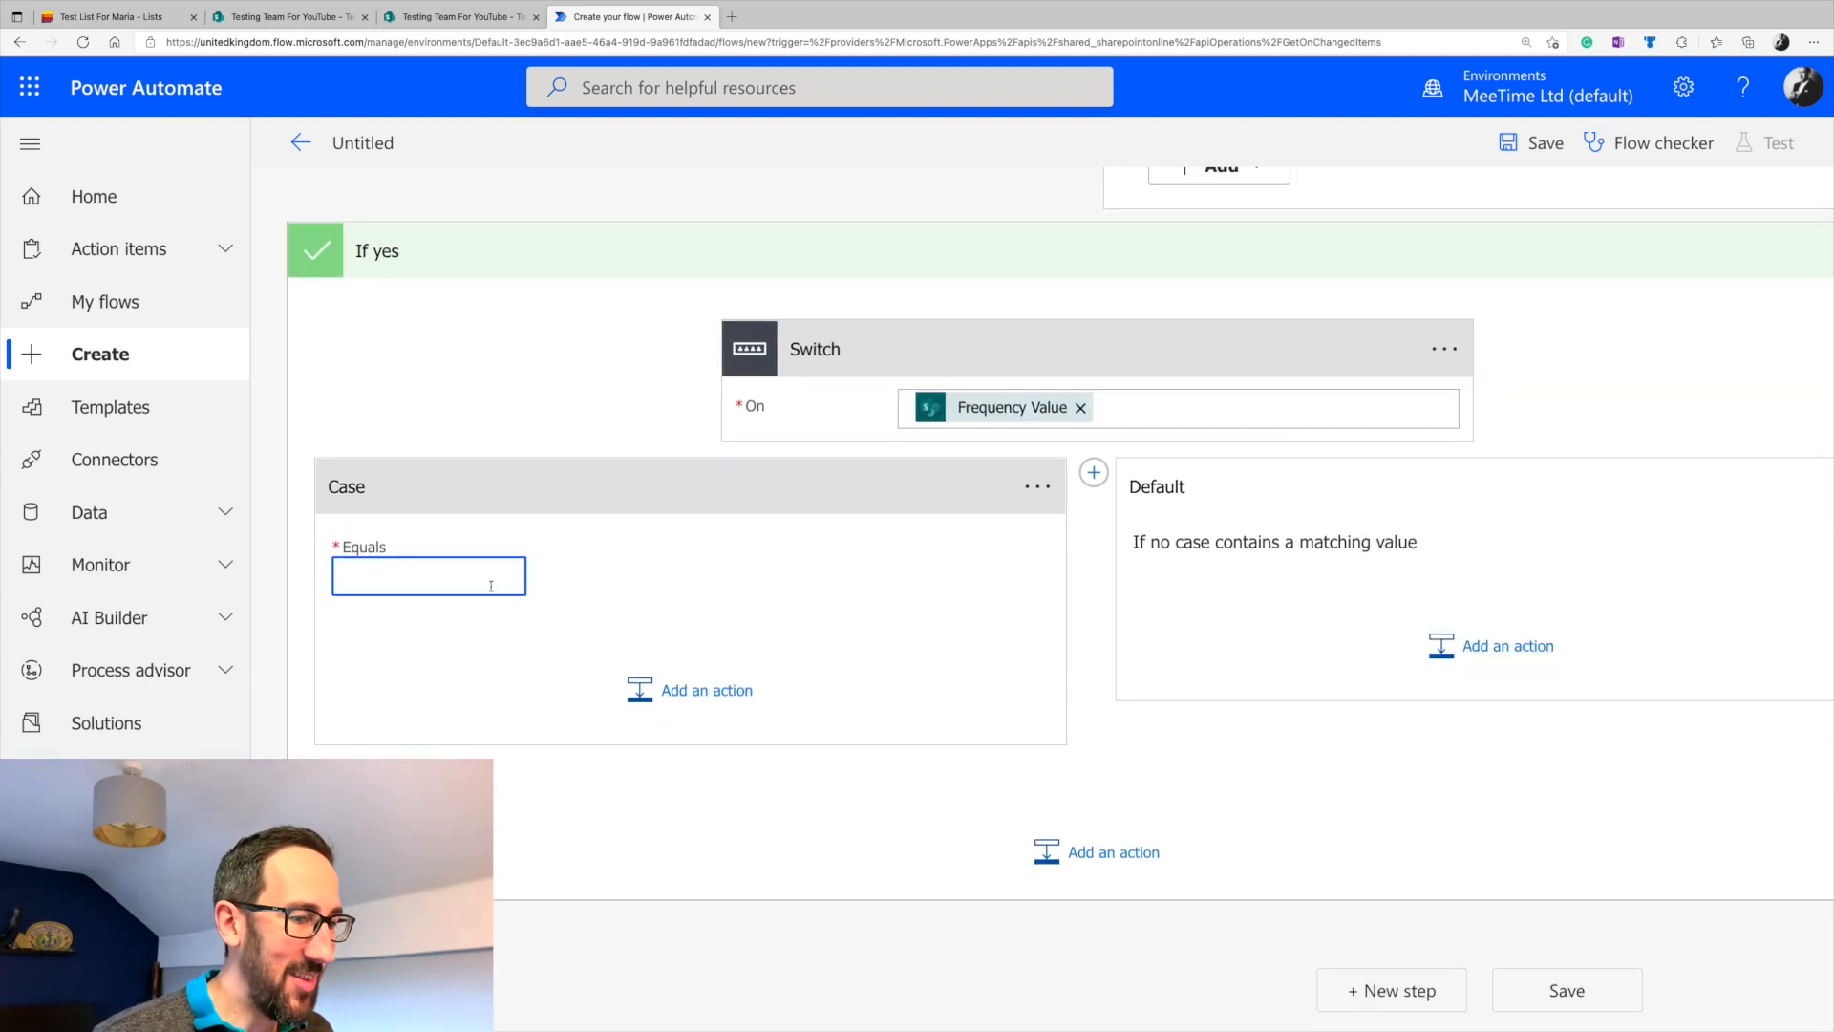
{"action": "type", "text": "Monthly"}
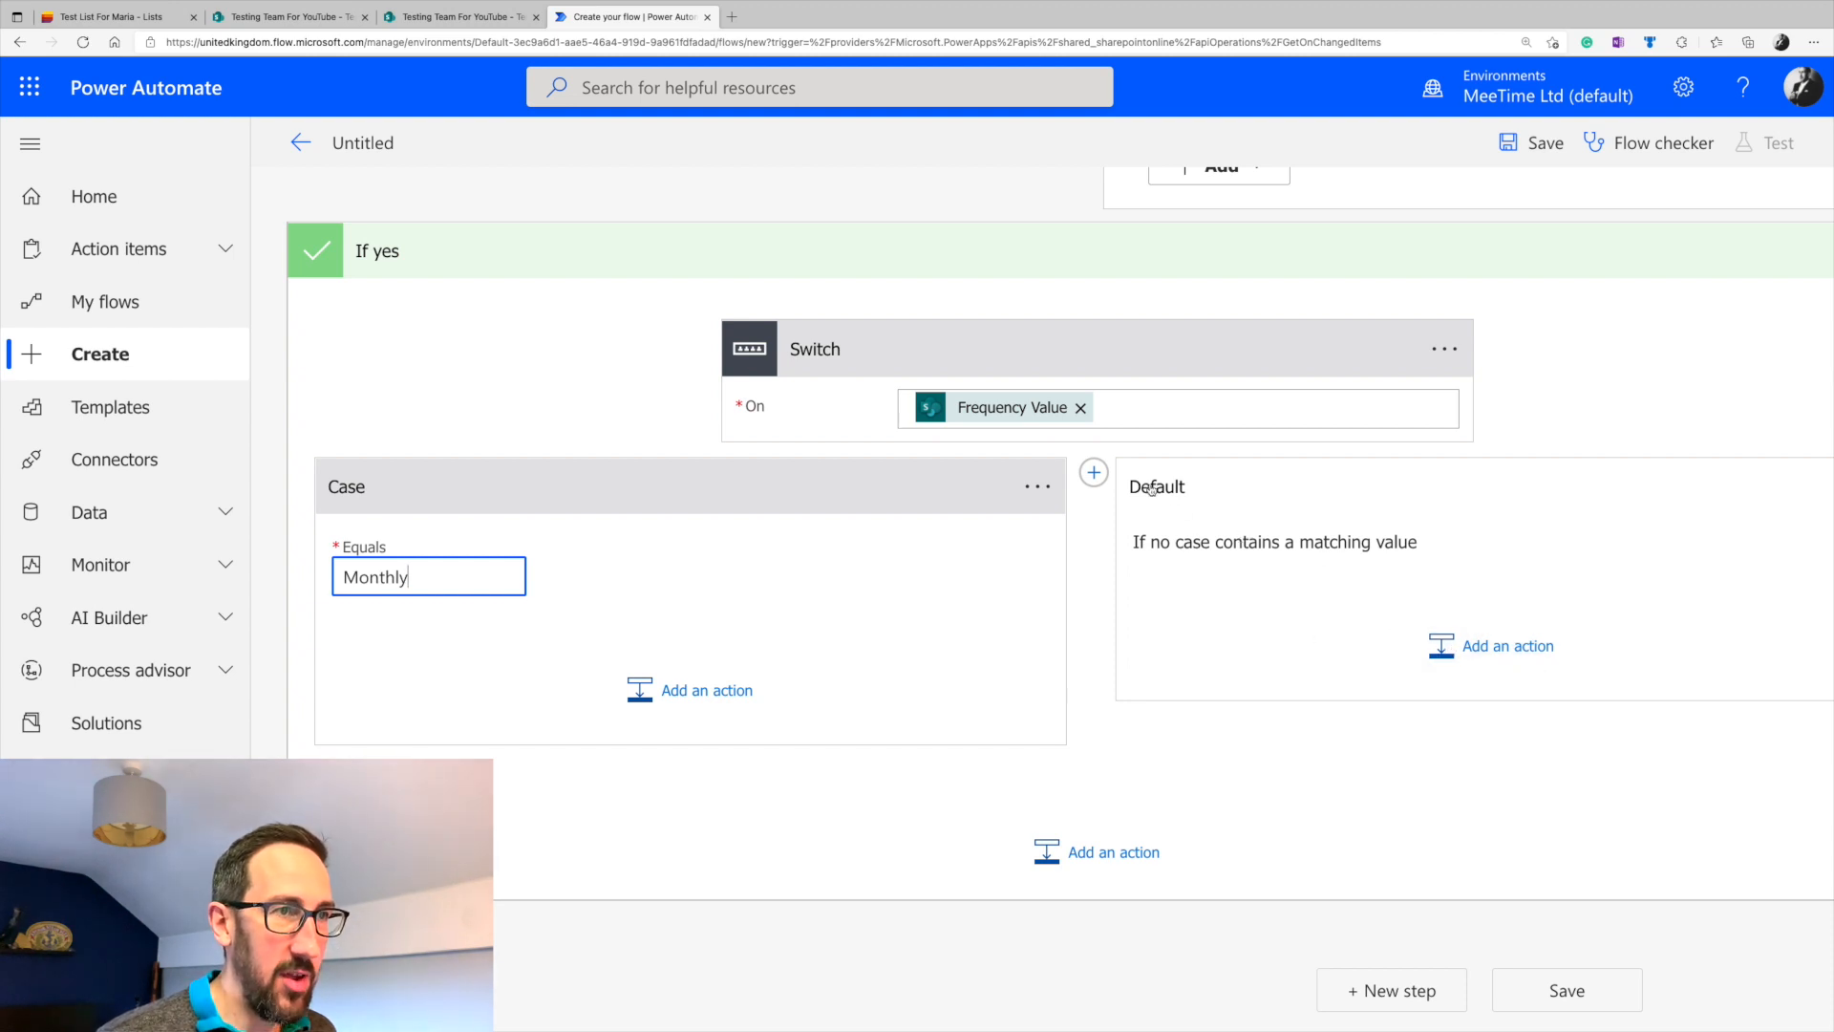
{"action": "left_click", "coordinate": [1094, 472]}
{"action": "left_click", "coordinate": [1191, 577]}
{"action": "type", "text": "Quarterly"}
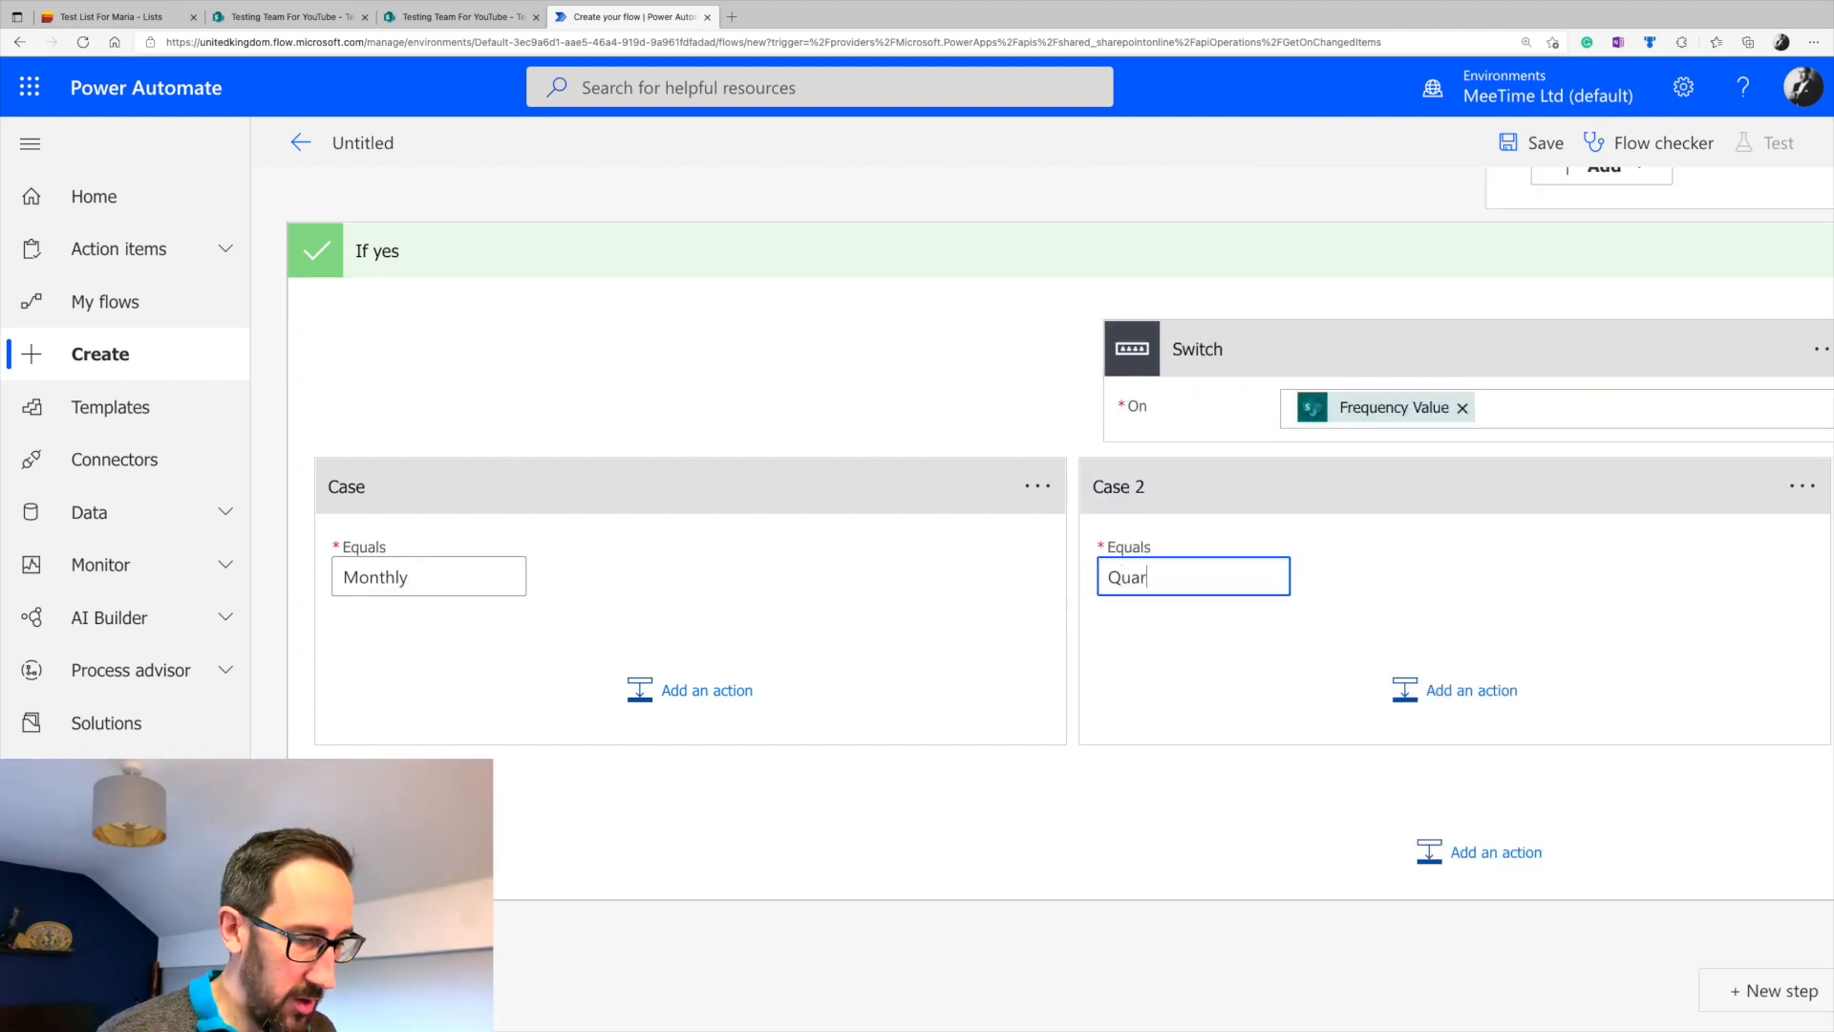
- Add a third Switch case that equals Semi-Annually
{"action": "scroll", "coordinate": [1419, 508], "scroll_direction": "right", "scroll_amount": 4}
{"action": "left_click", "coordinate": [1427, 475]}
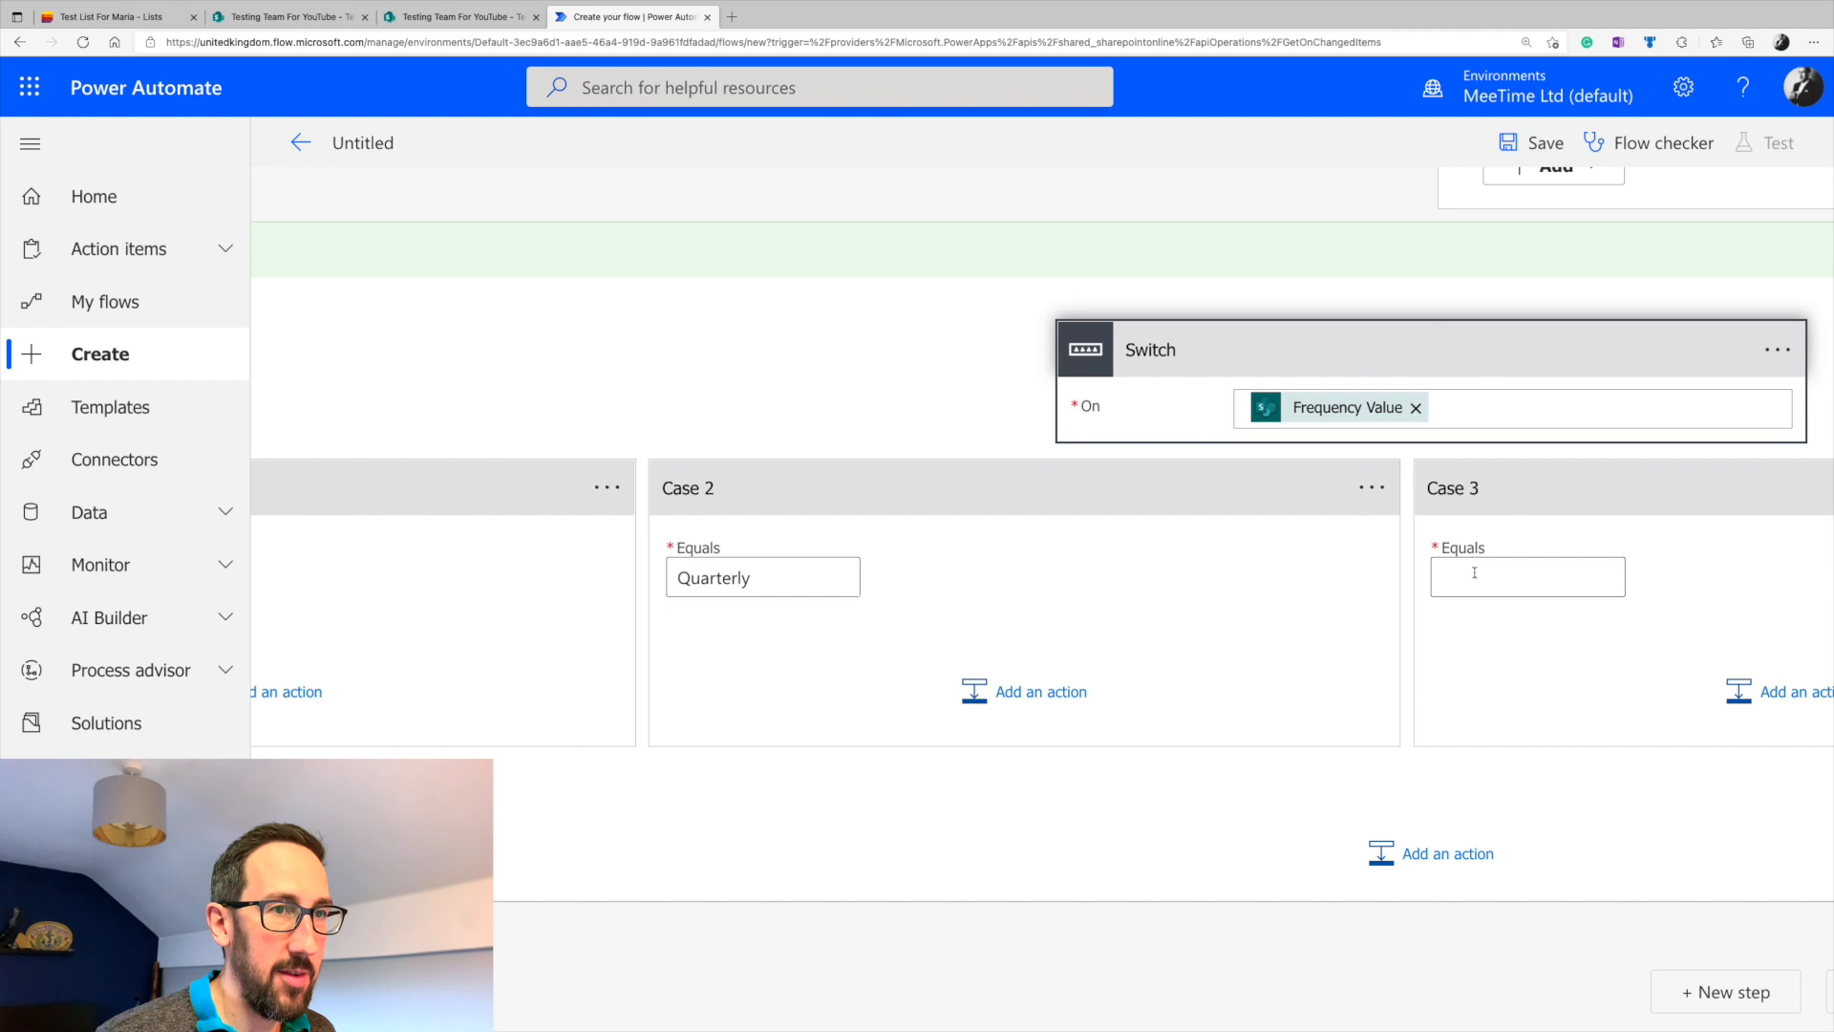
{"action": "left_click", "coordinate": [1475, 572]}
{"action": "type", "text": "Semi-Annually"}
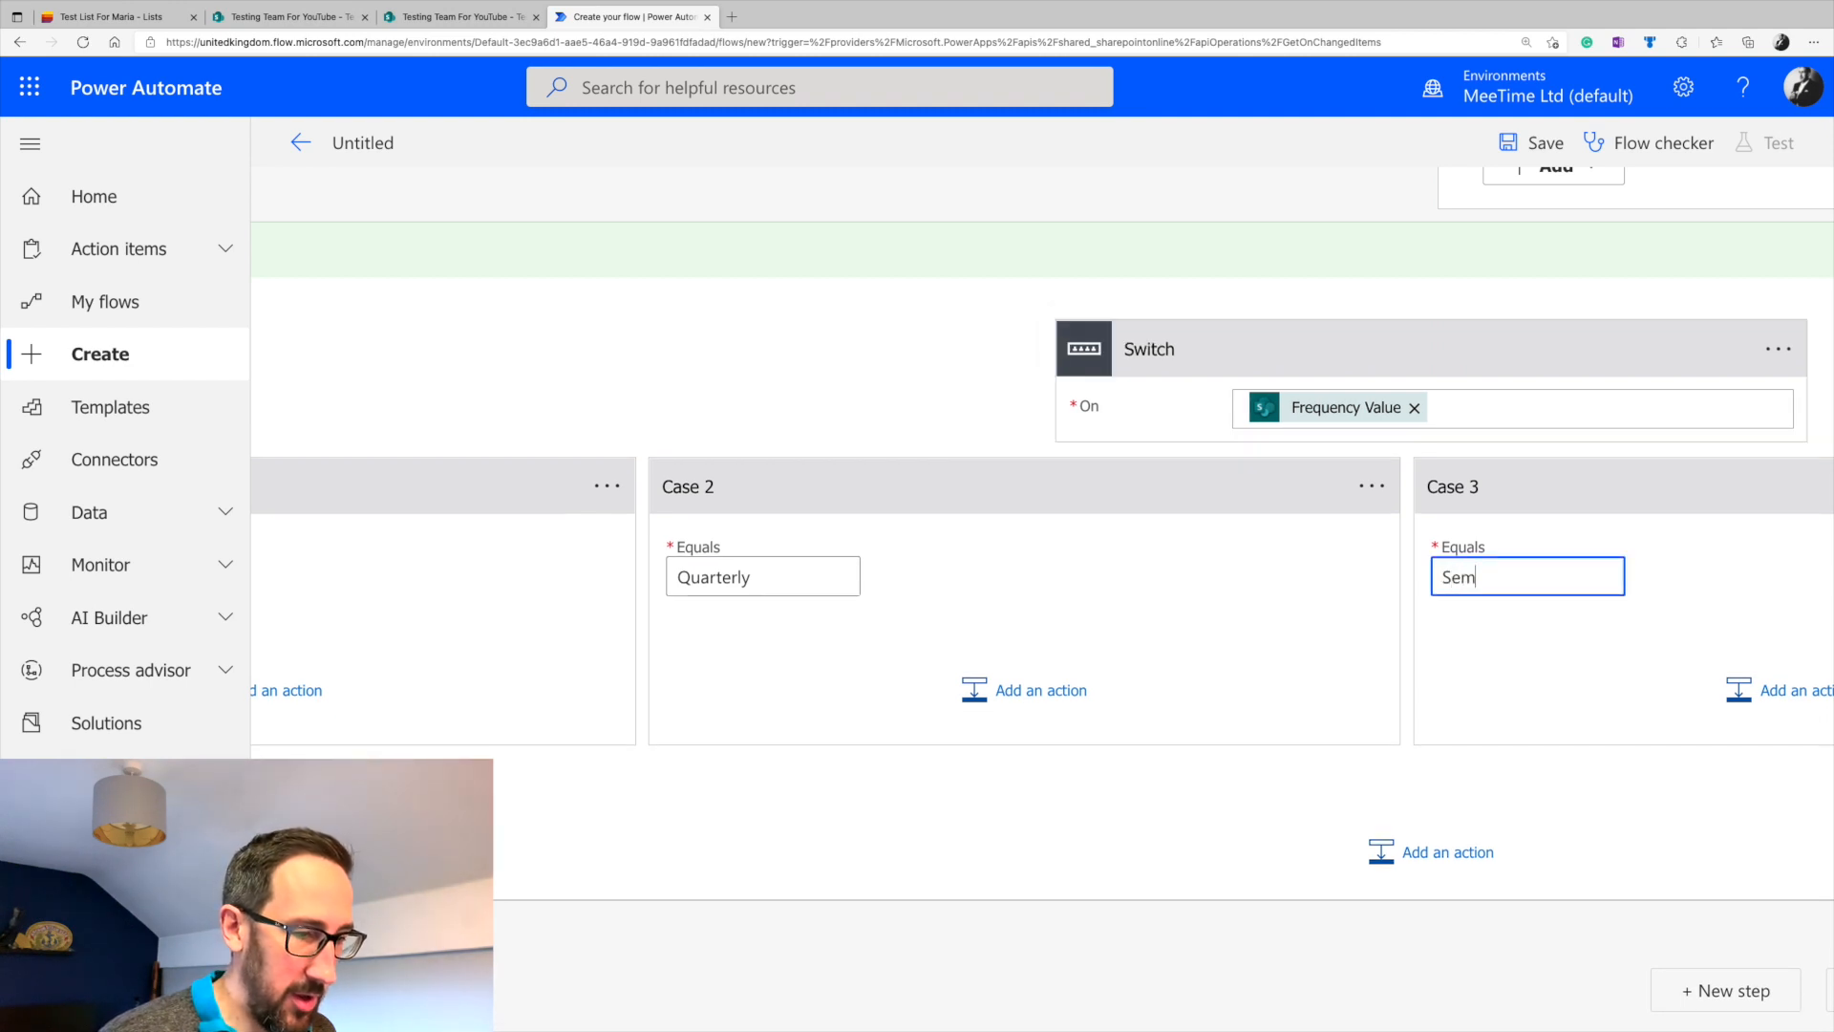
{"action": "scroll", "coordinate": [903, 608], "scroll_direction": "right", "scroll_amount": 3}
{"action": "scroll", "coordinate": [902, 608], "scroll_direction": "right", "scroll_amount": 2}
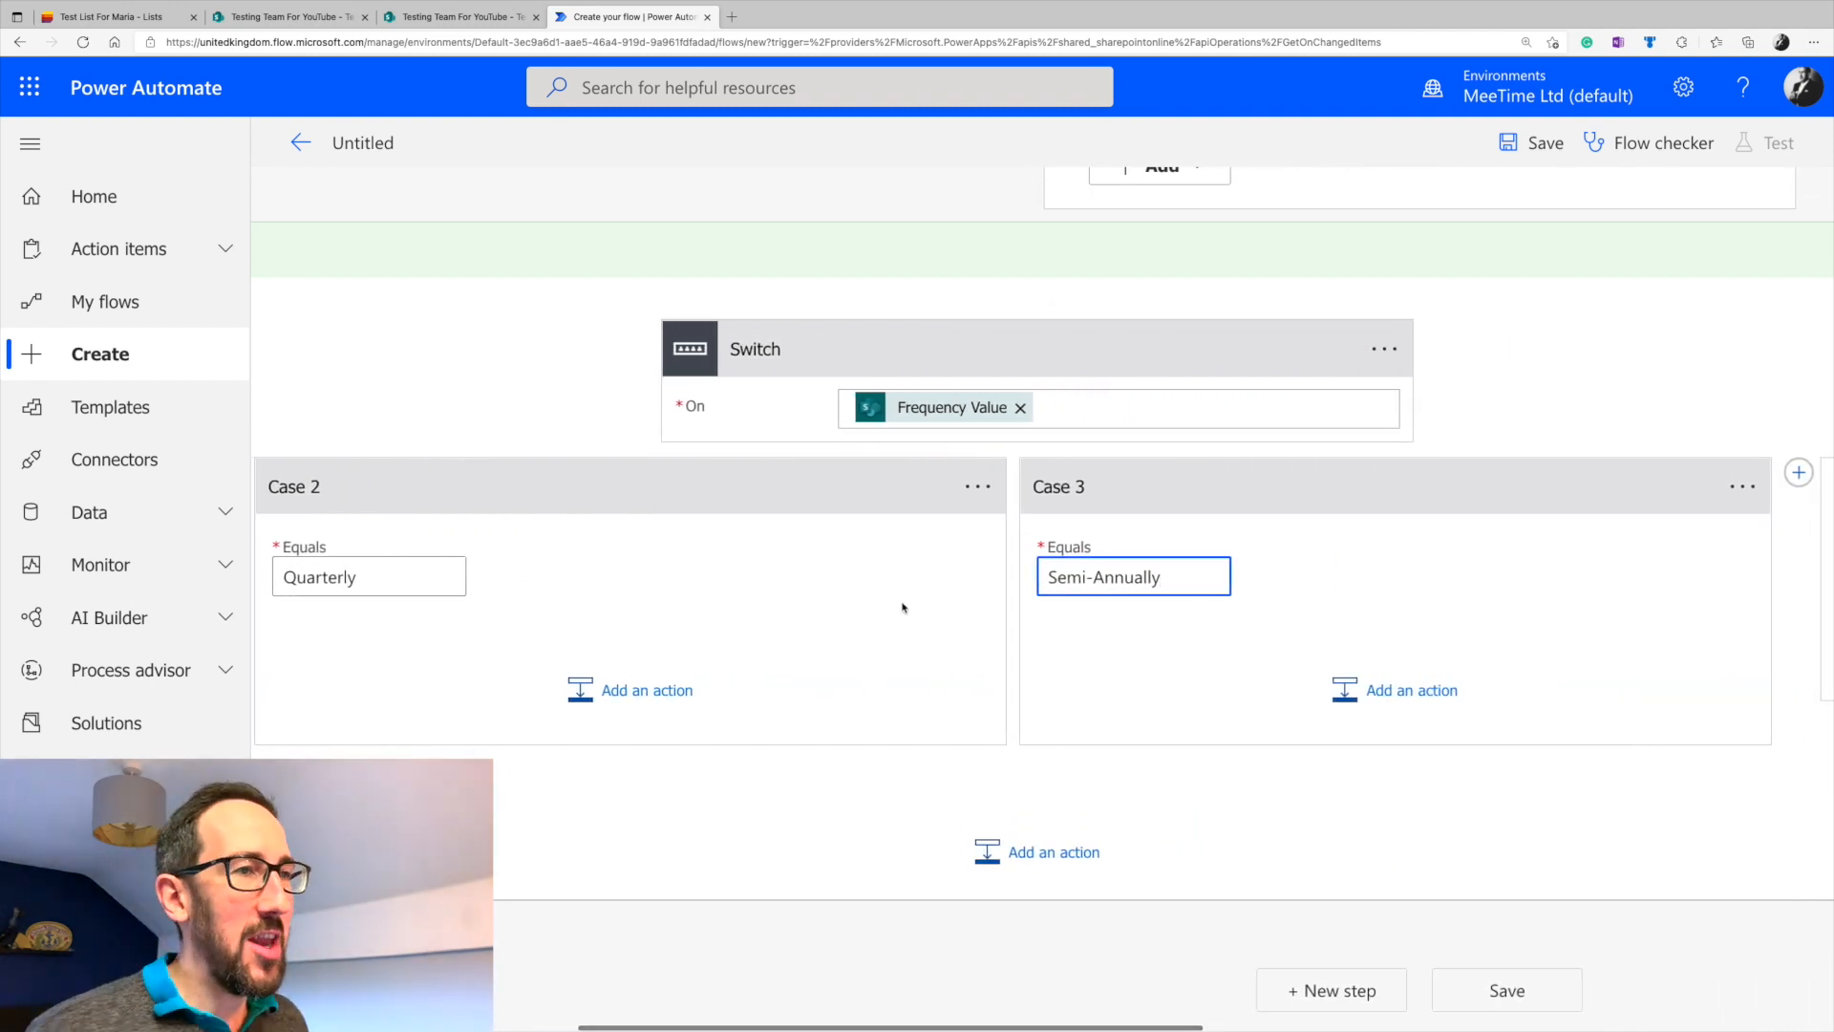
{"action": "scroll", "coordinate": [903, 608], "scroll_direction": "left", "scroll_amount": 1}
{"action": "scroll", "coordinate": [1032, 445], "scroll_direction": "up", "scroll_amount": 1}
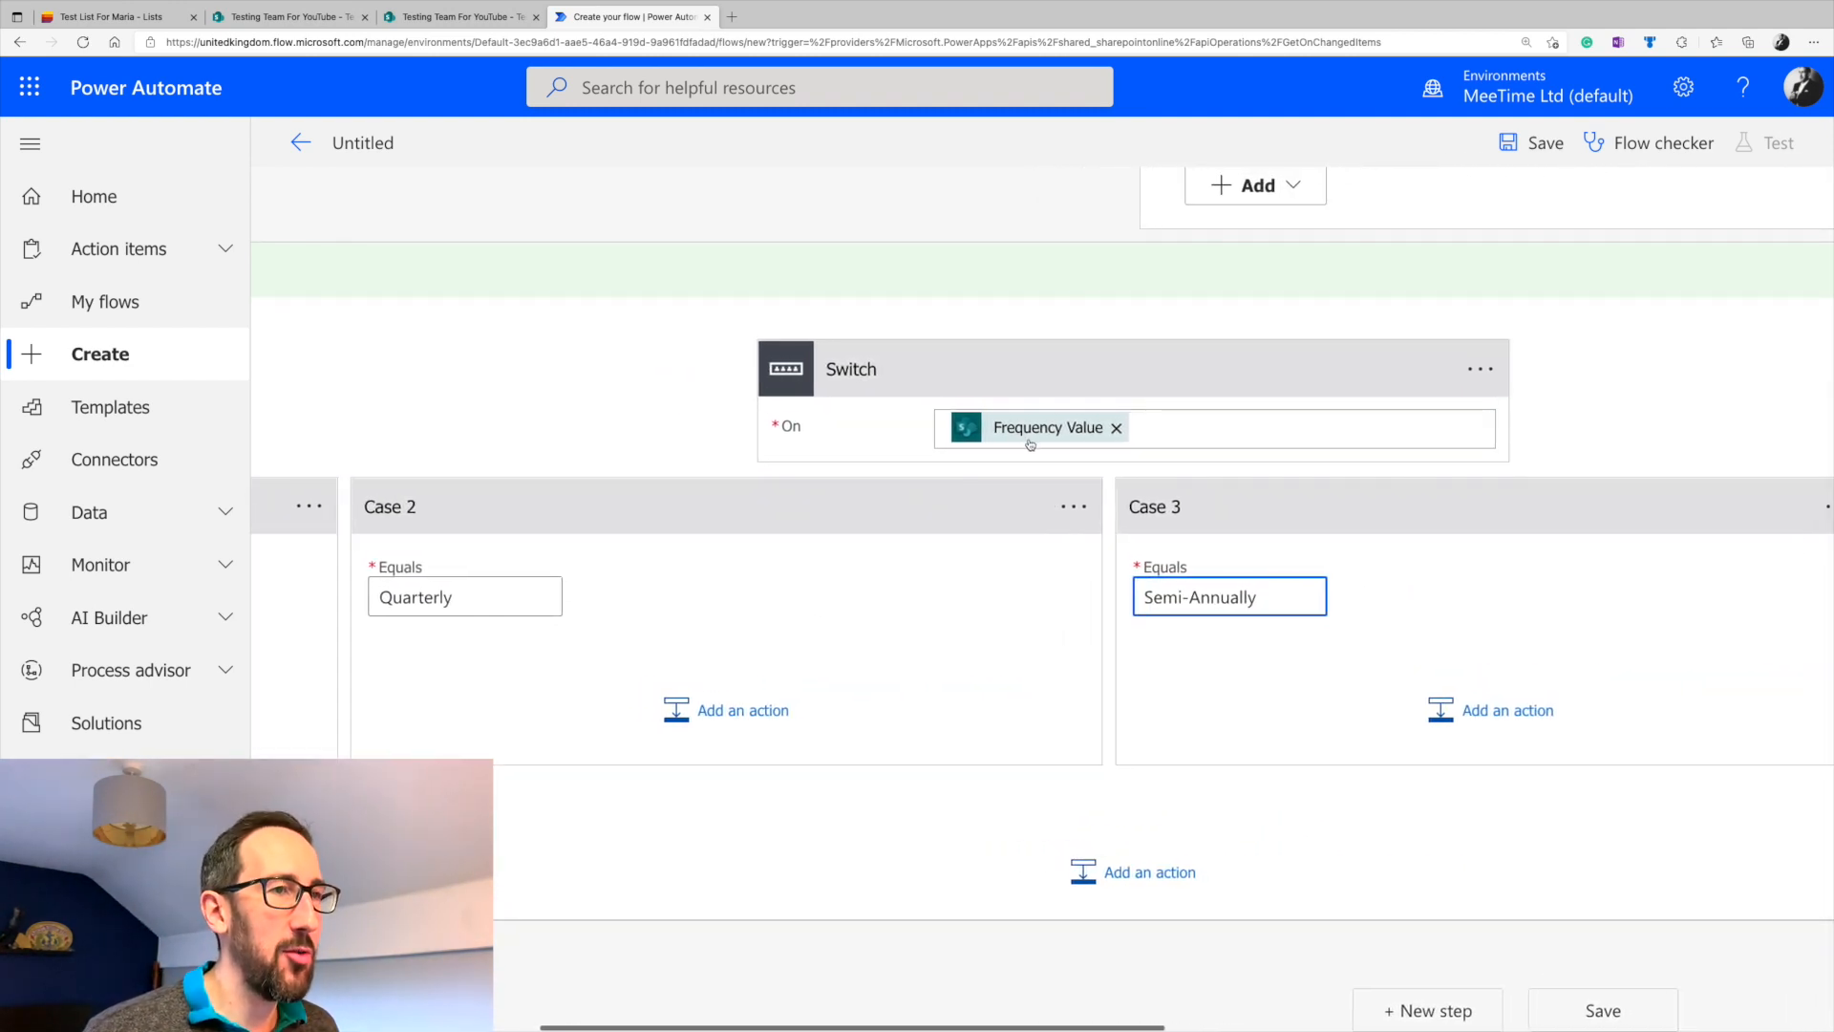
{"action": "scroll", "coordinate": [1032, 444], "scroll_direction": "right", "scroll_amount": 1}
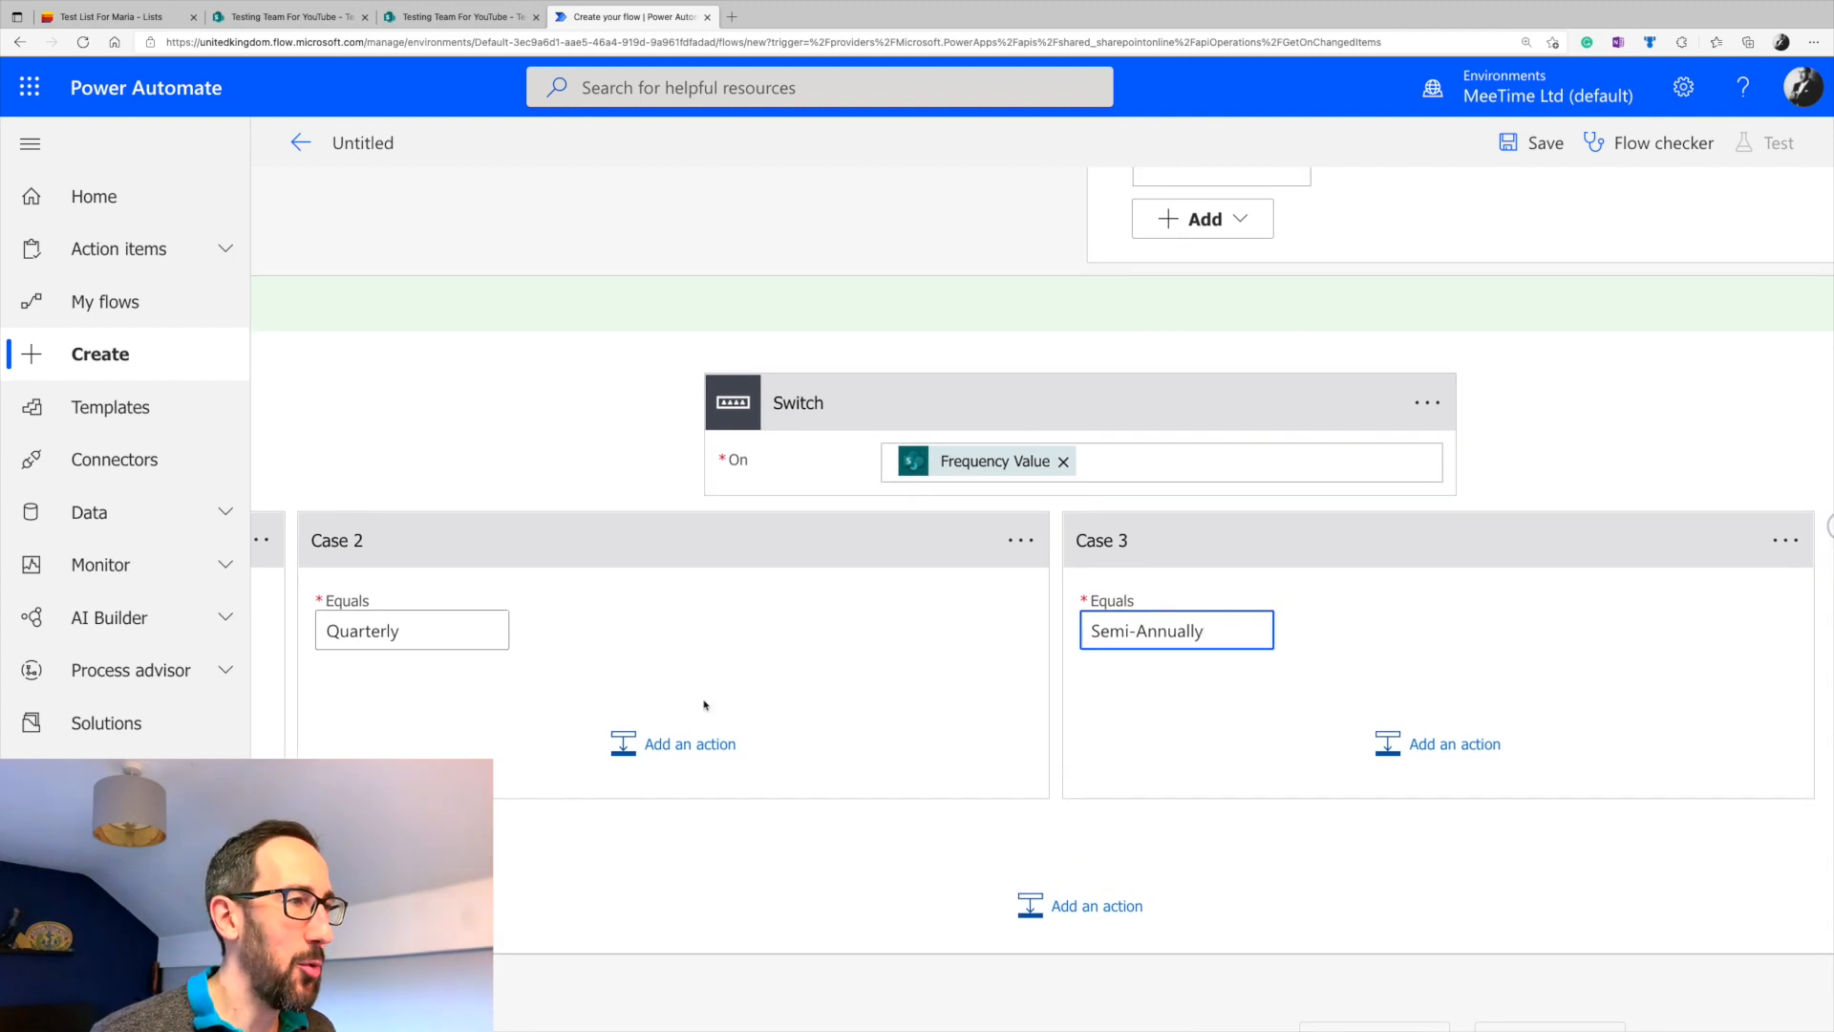
- Add a SharePoint Create item action inside the Monthly case
{"action": "scroll", "coordinate": [737, 713], "scroll_direction": "left", "scroll_amount": 10}
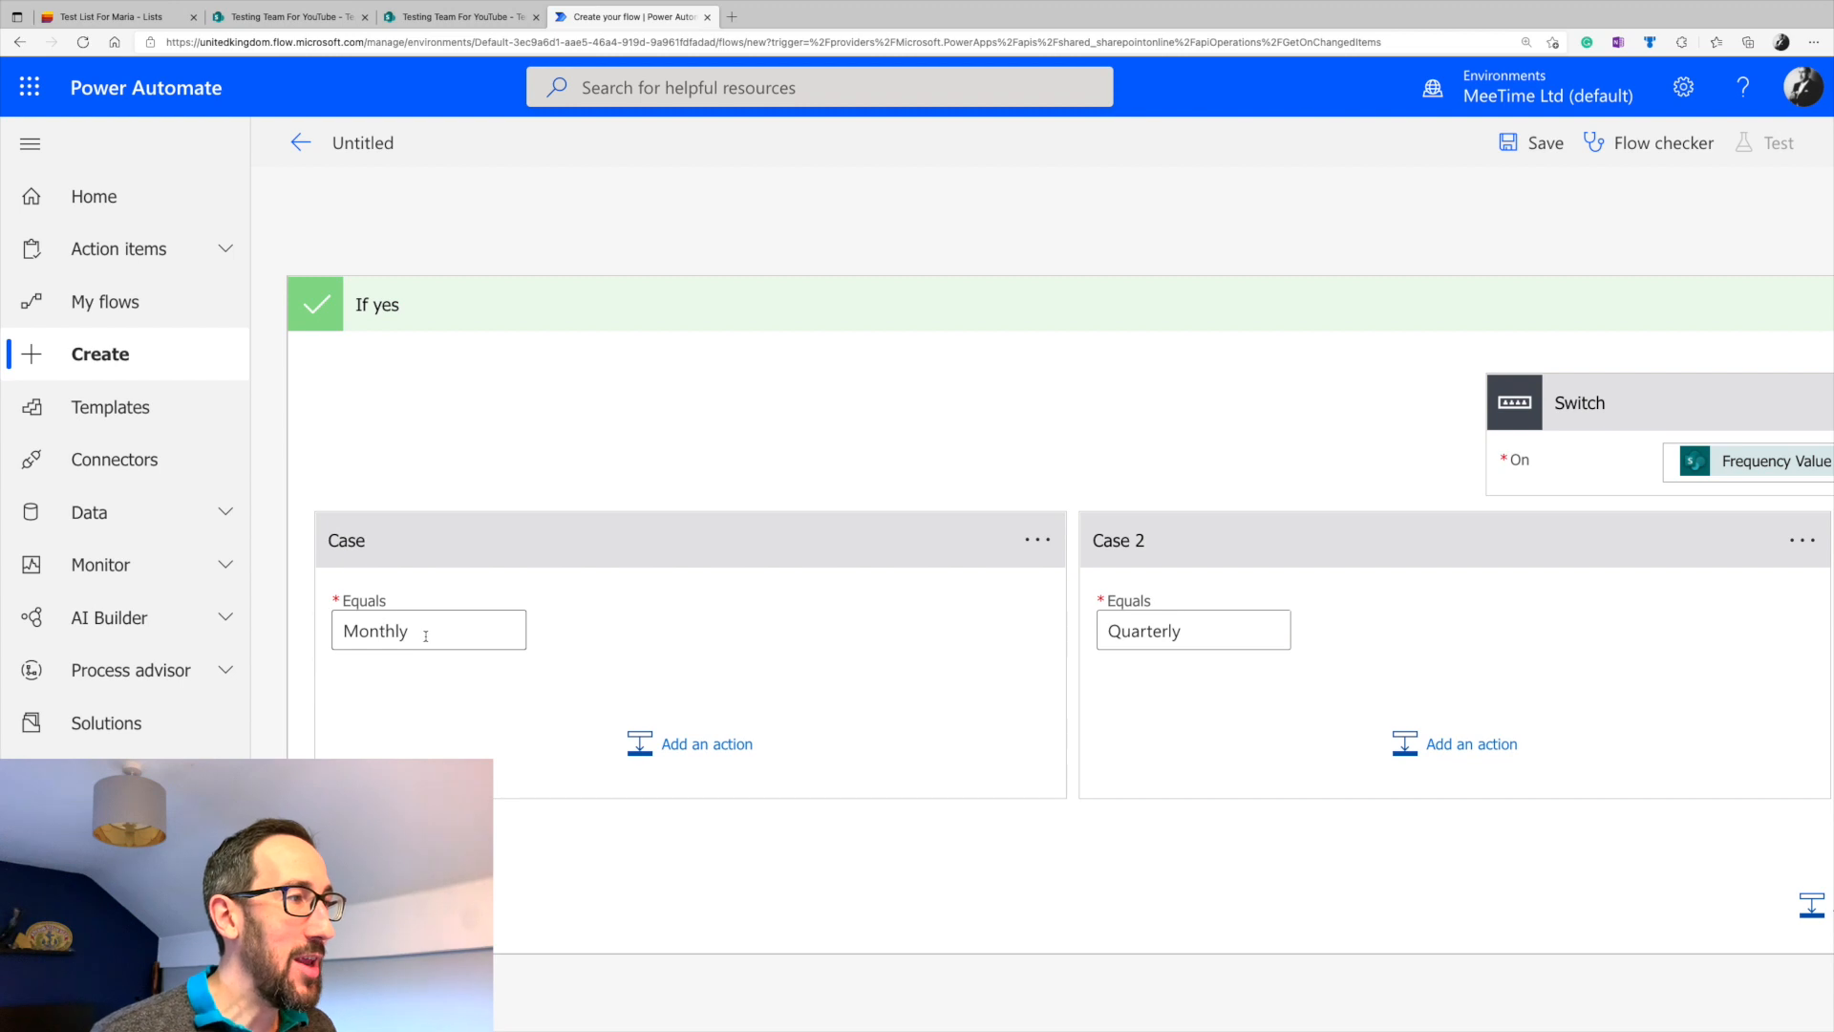
{"action": "left_click", "coordinate": [701, 755]}
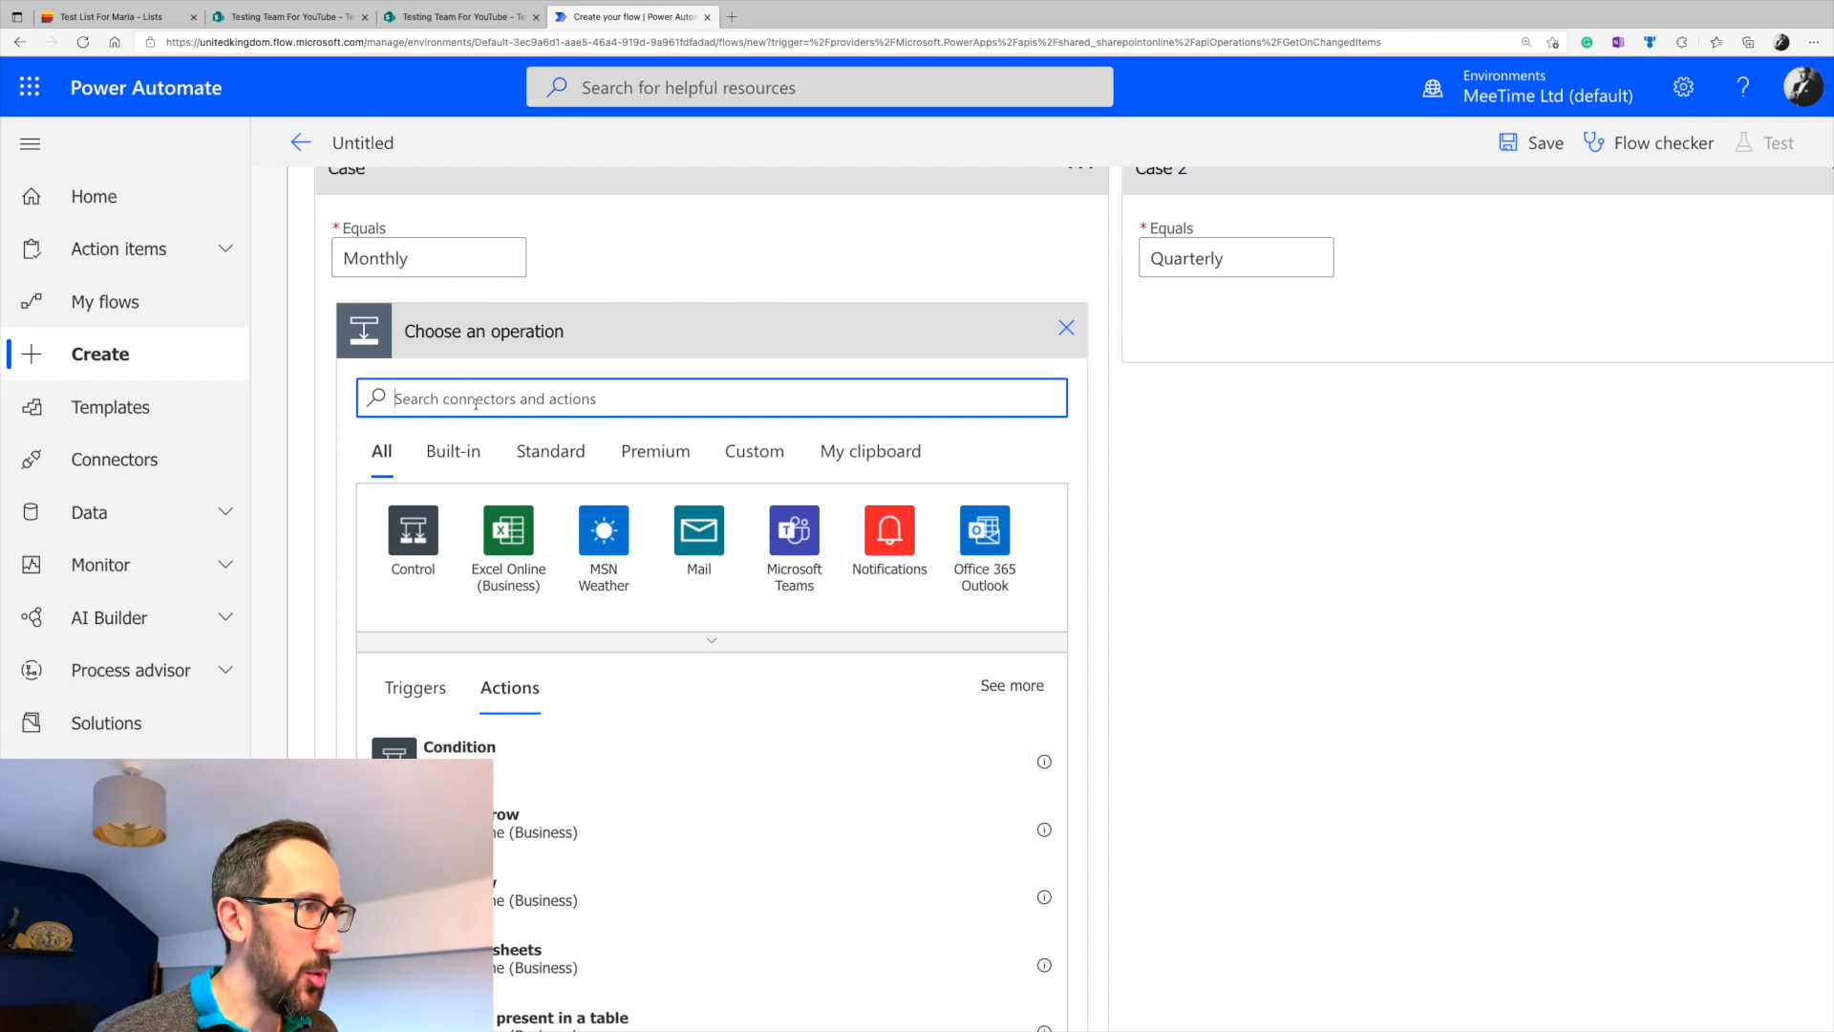
{"action": "type", "text": "share"}
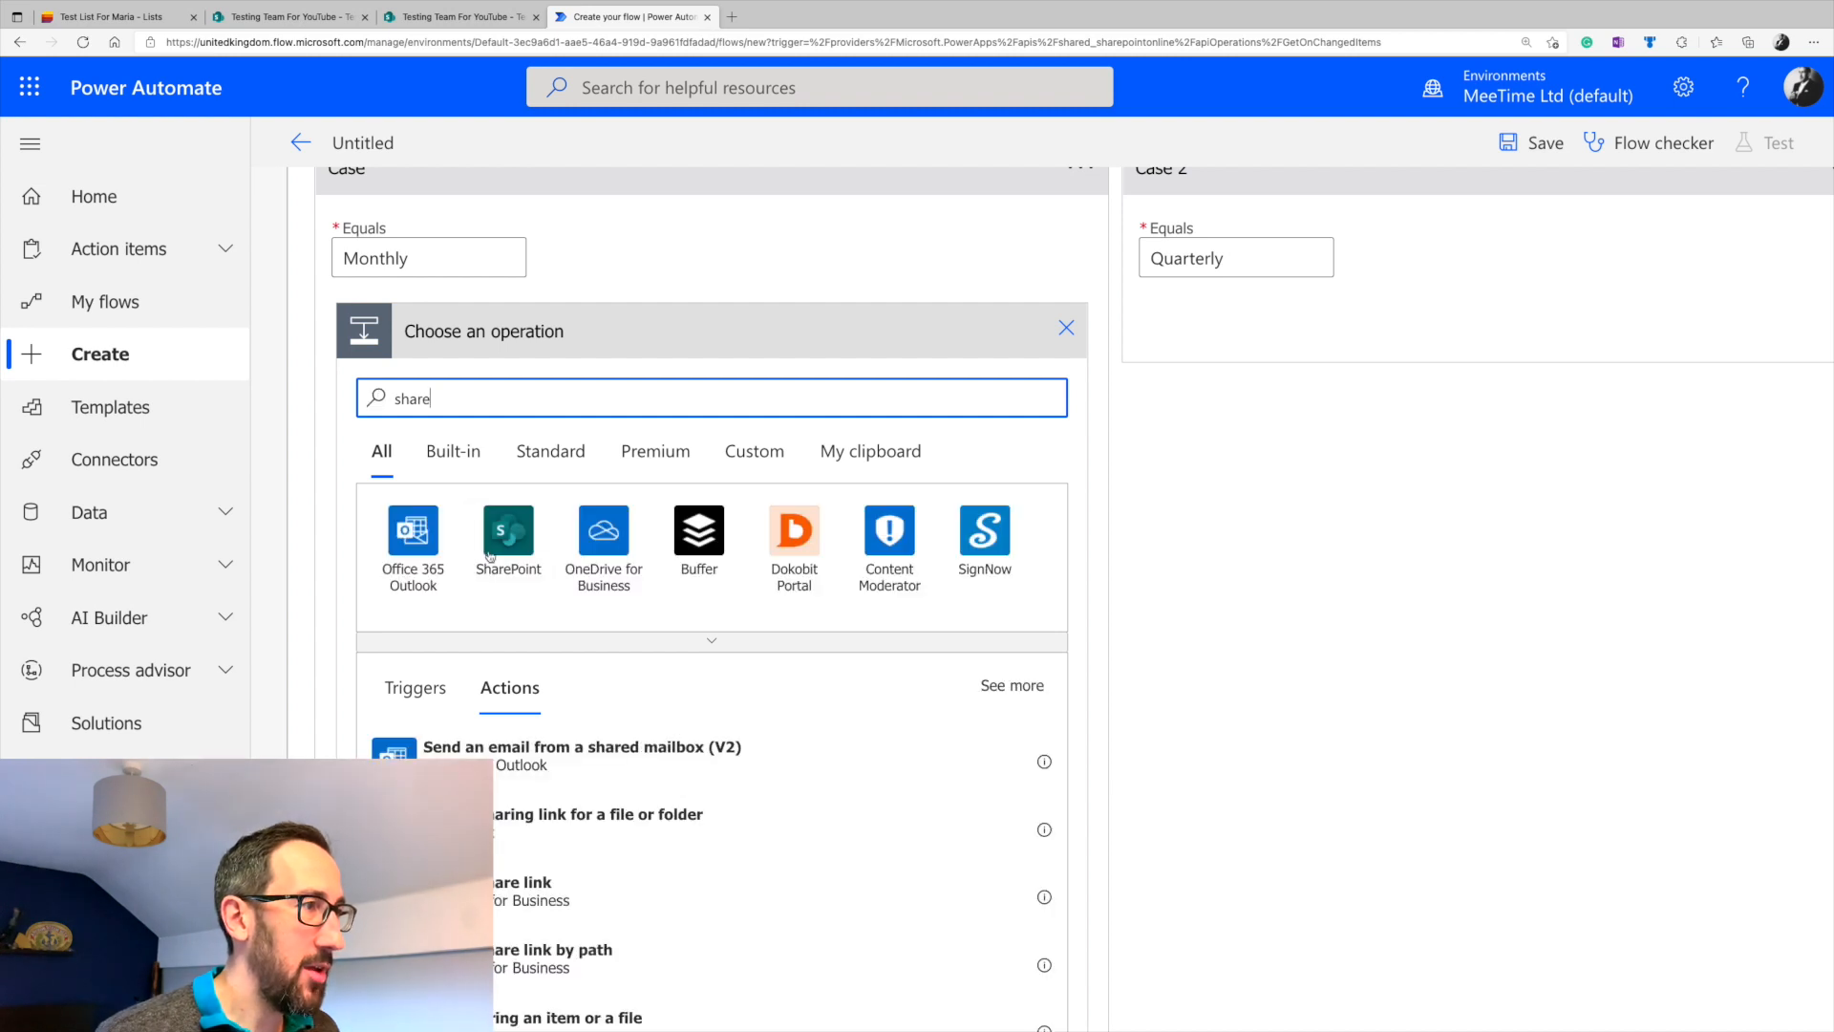
{"action": "left_click", "coordinate": [490, 554]}
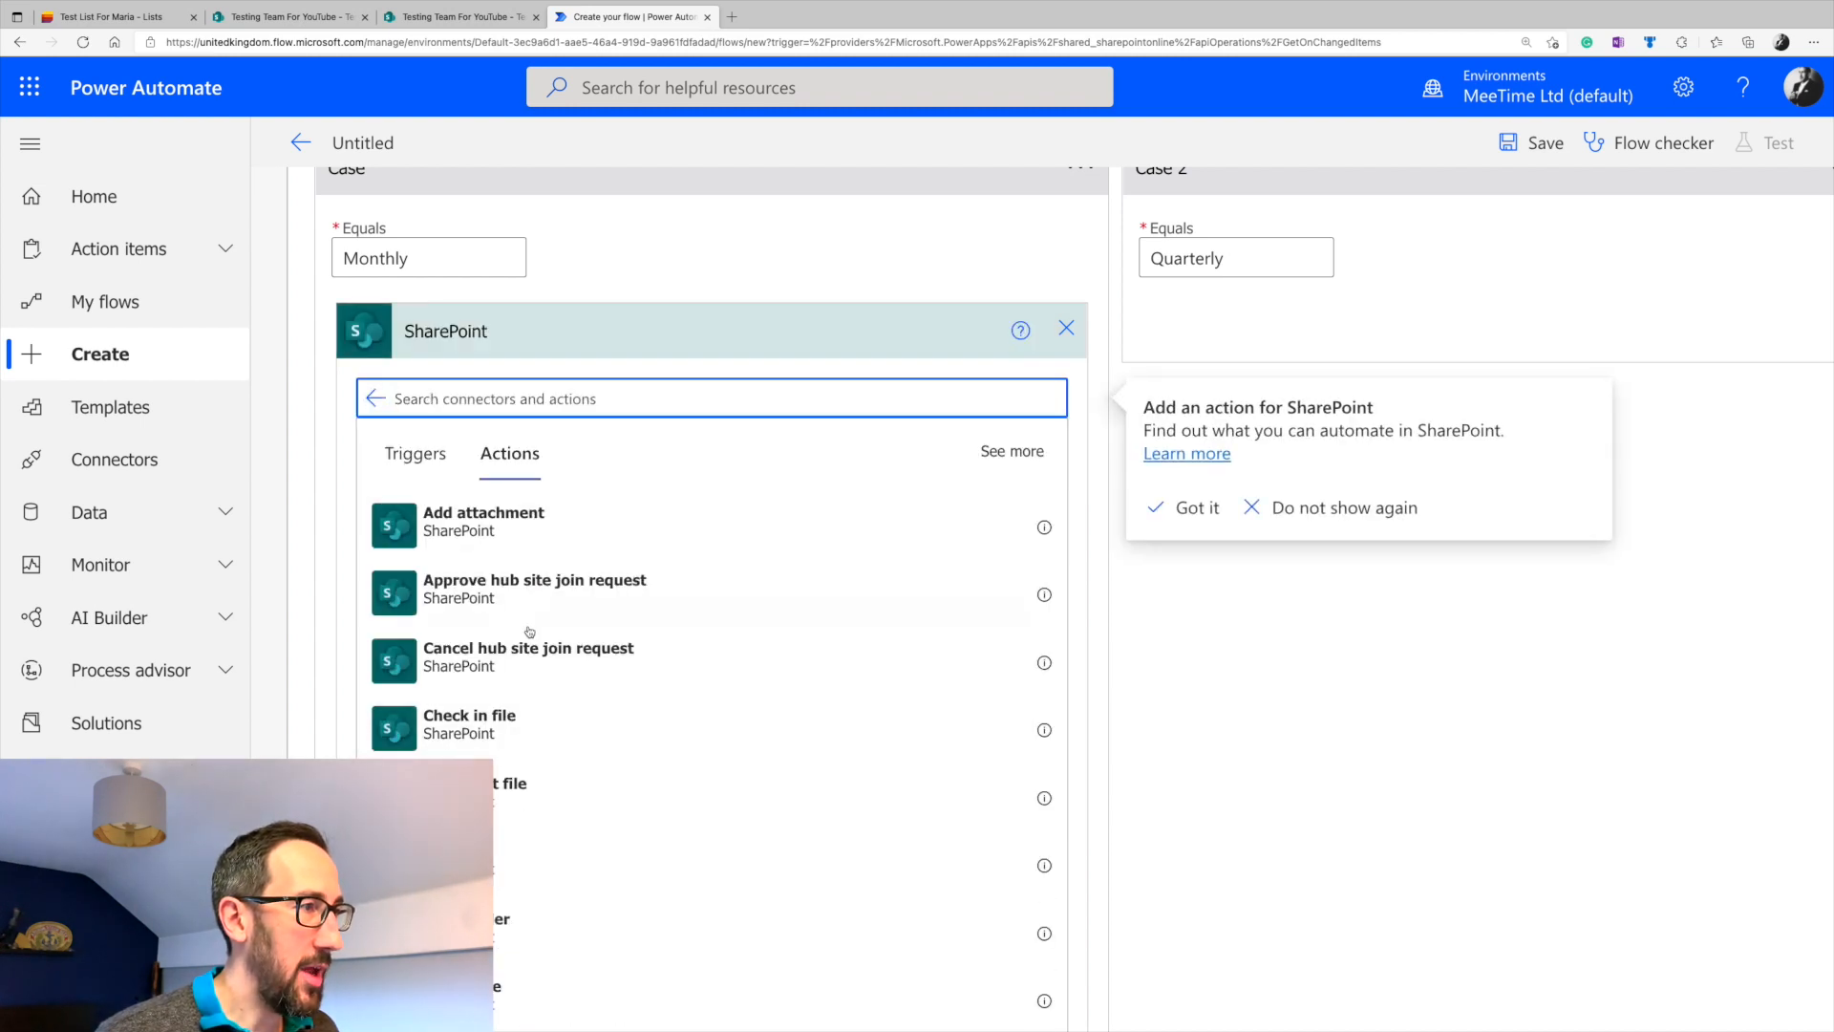
{"action": "scroll", "coordinate": [526, 786], "scroll_direction": "up", "scroll_amount": 1}
{"action": "scroll", "coordinate": [525, 786], "scroll_direction": "down", "scroll_amount": 3}
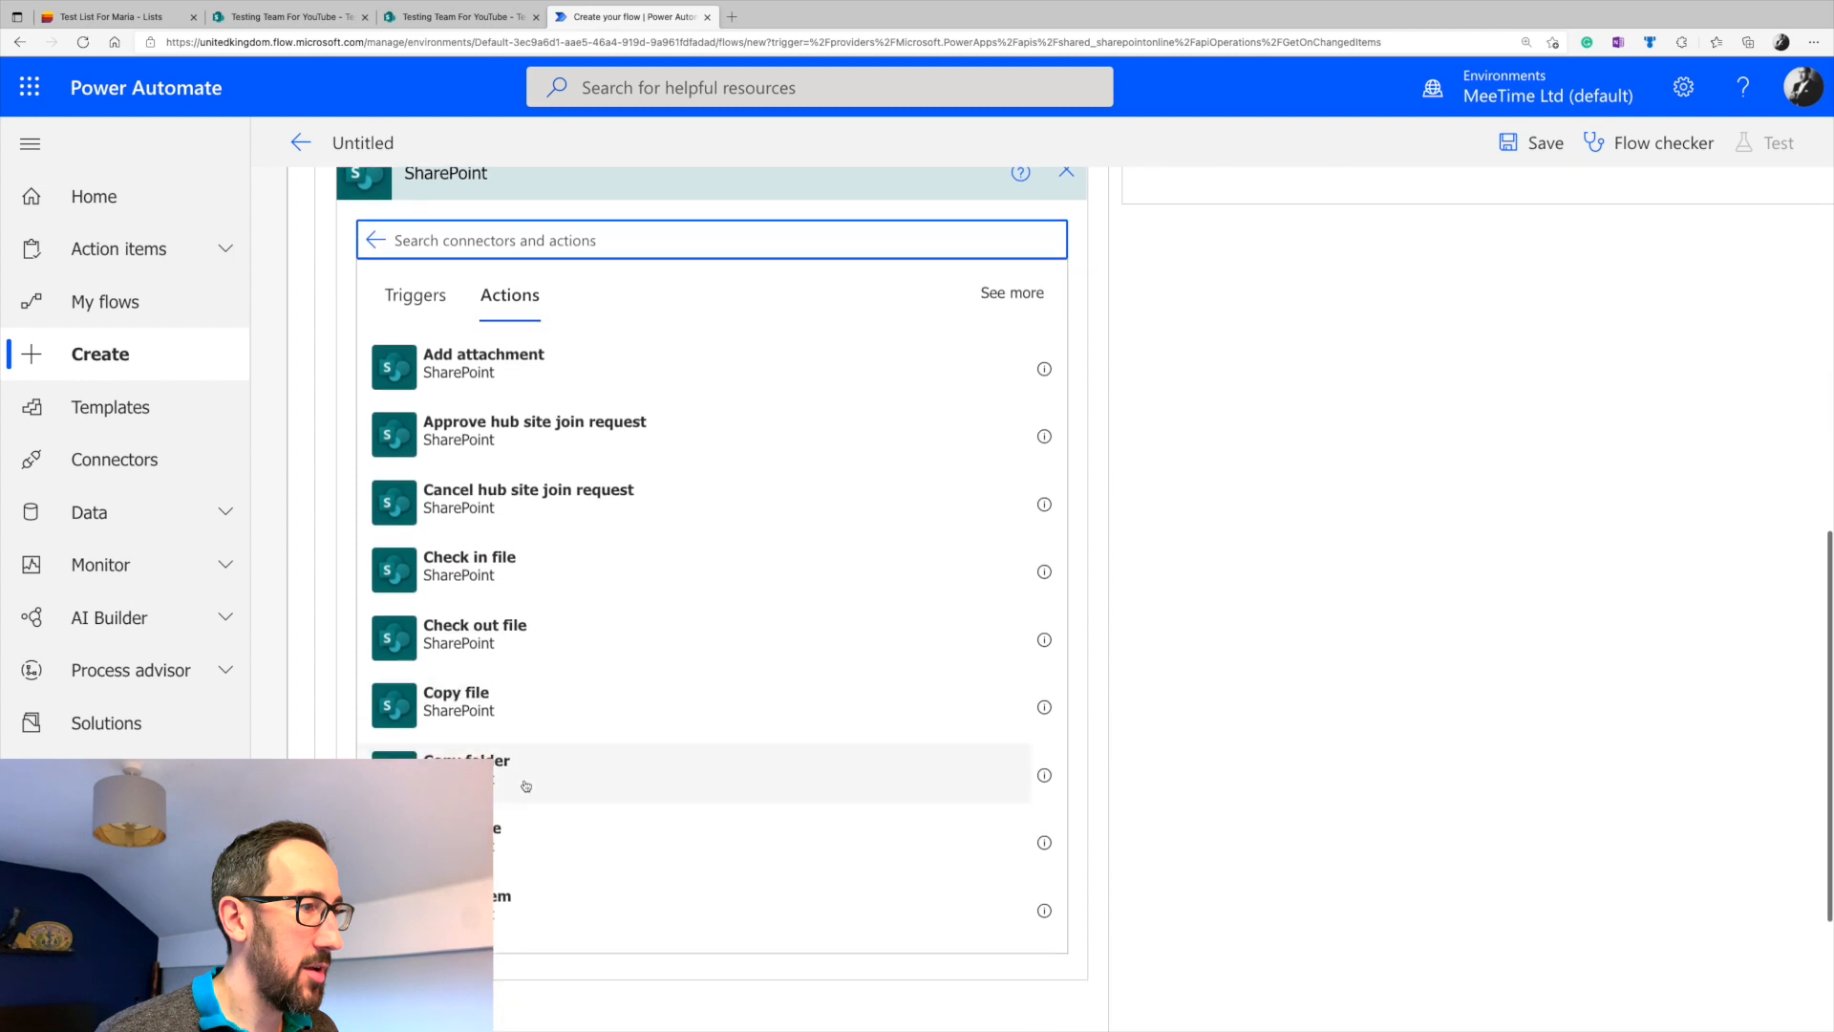
{"action": "left_click", "coordinate": [629, 842]}
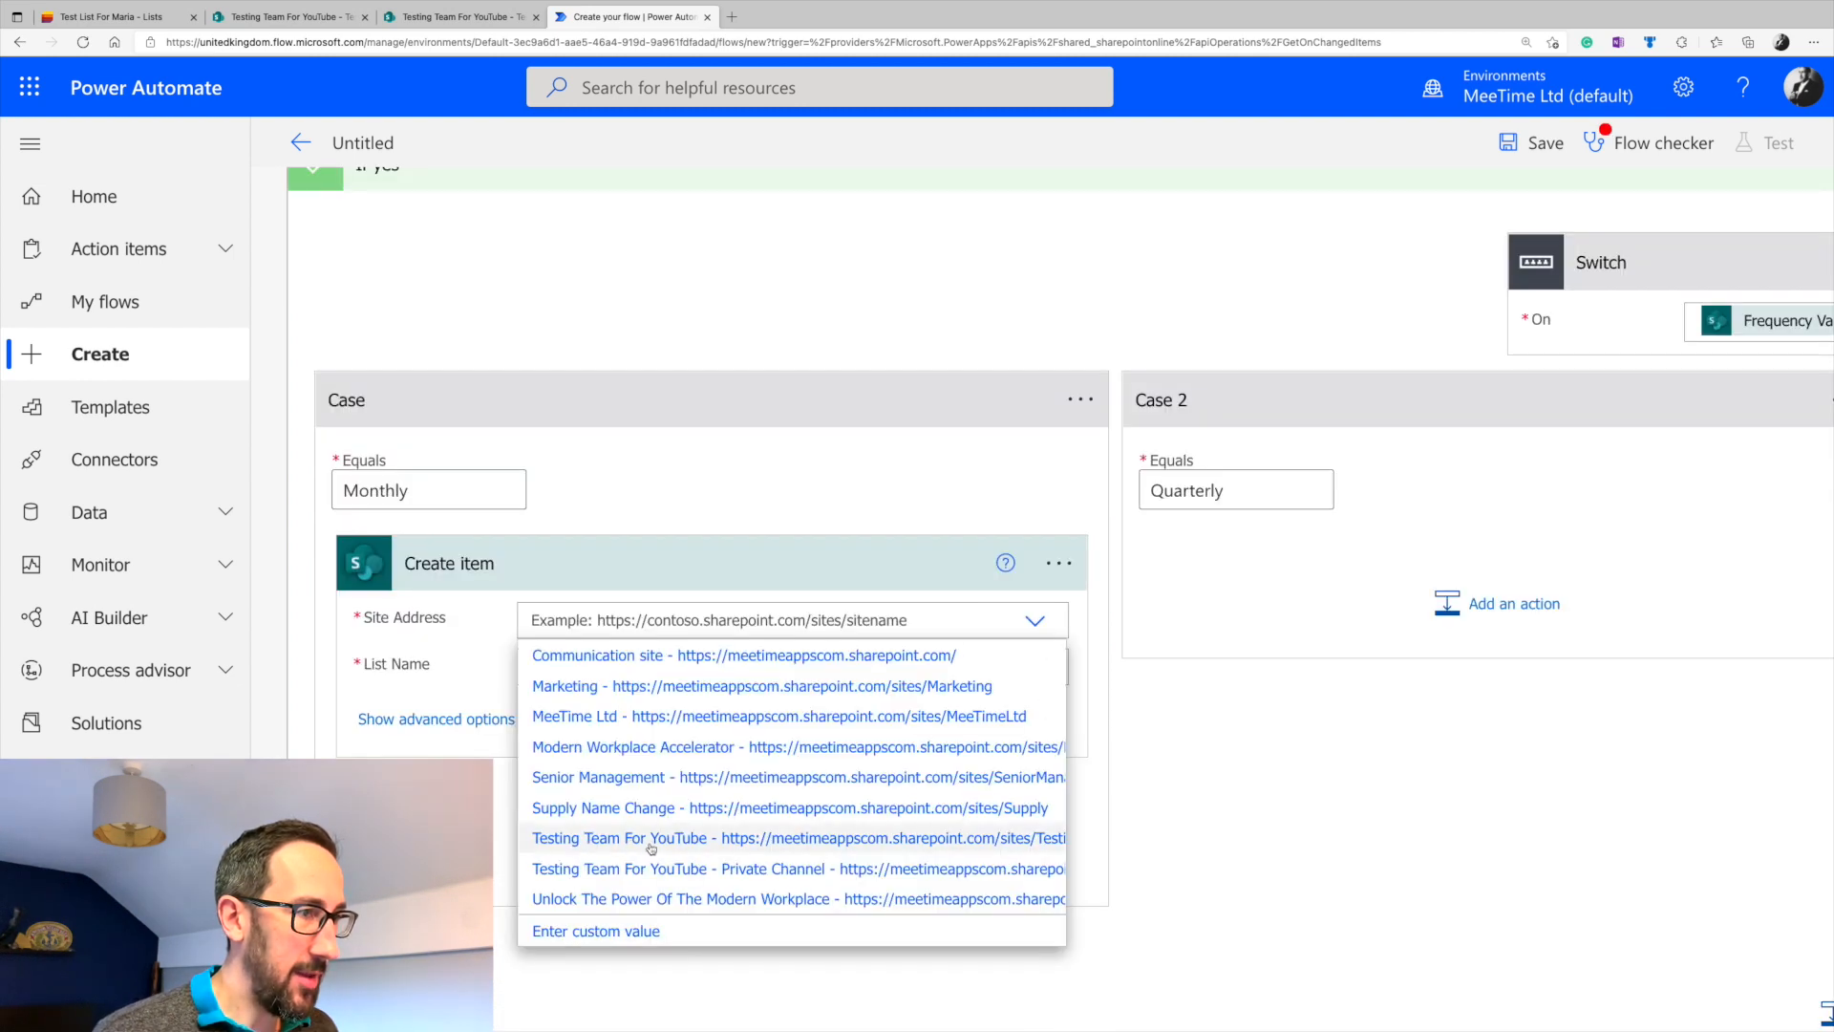
- Point the Create item action to the Testing Team For YouTube site and its test list
{"action": "left_click", "coordinate": [651, 841]}
{"action": "left_click", "coordinate": [1035, 695]}
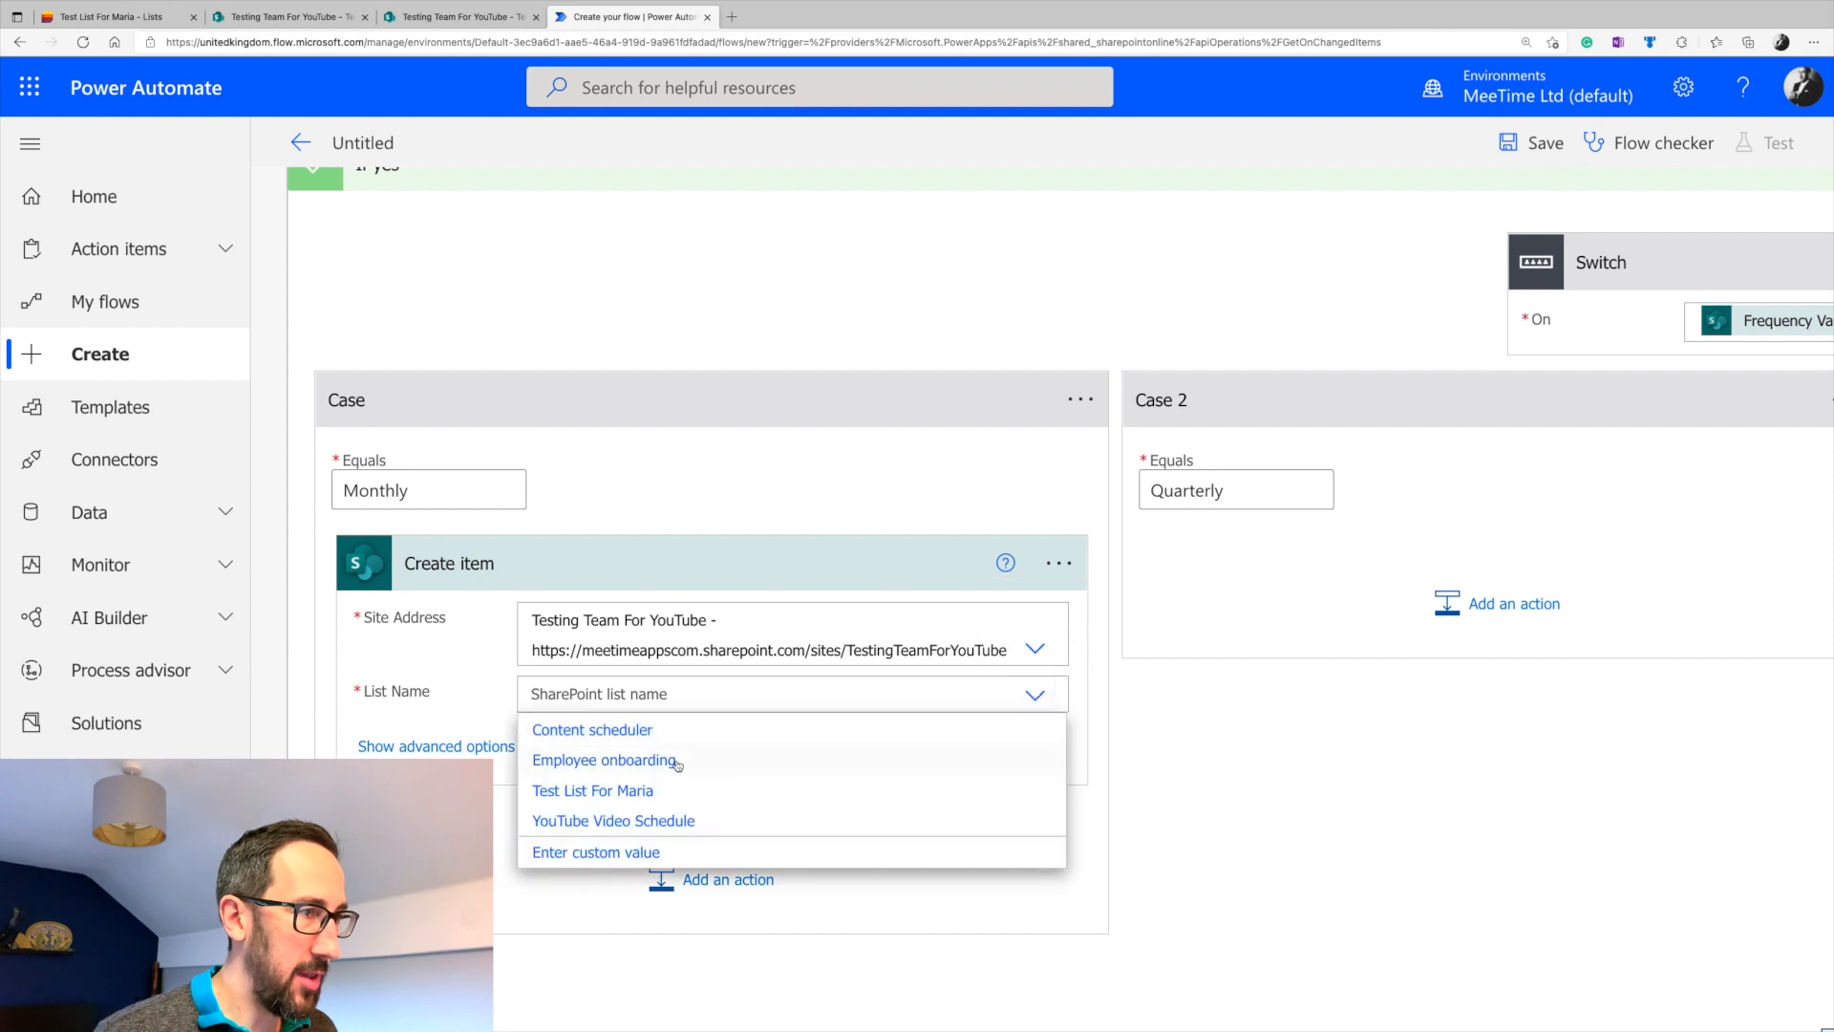
{"action": "left_click", "coordinate": [717, 790]}
- Fill the new item's Title, Assigned To Claims and Link to File with the matching dynamic values from the modification trigger
{"action": "scroll", "coordinate": [720, 793], "scroll_direction": "down", "scroll_amount": 3}
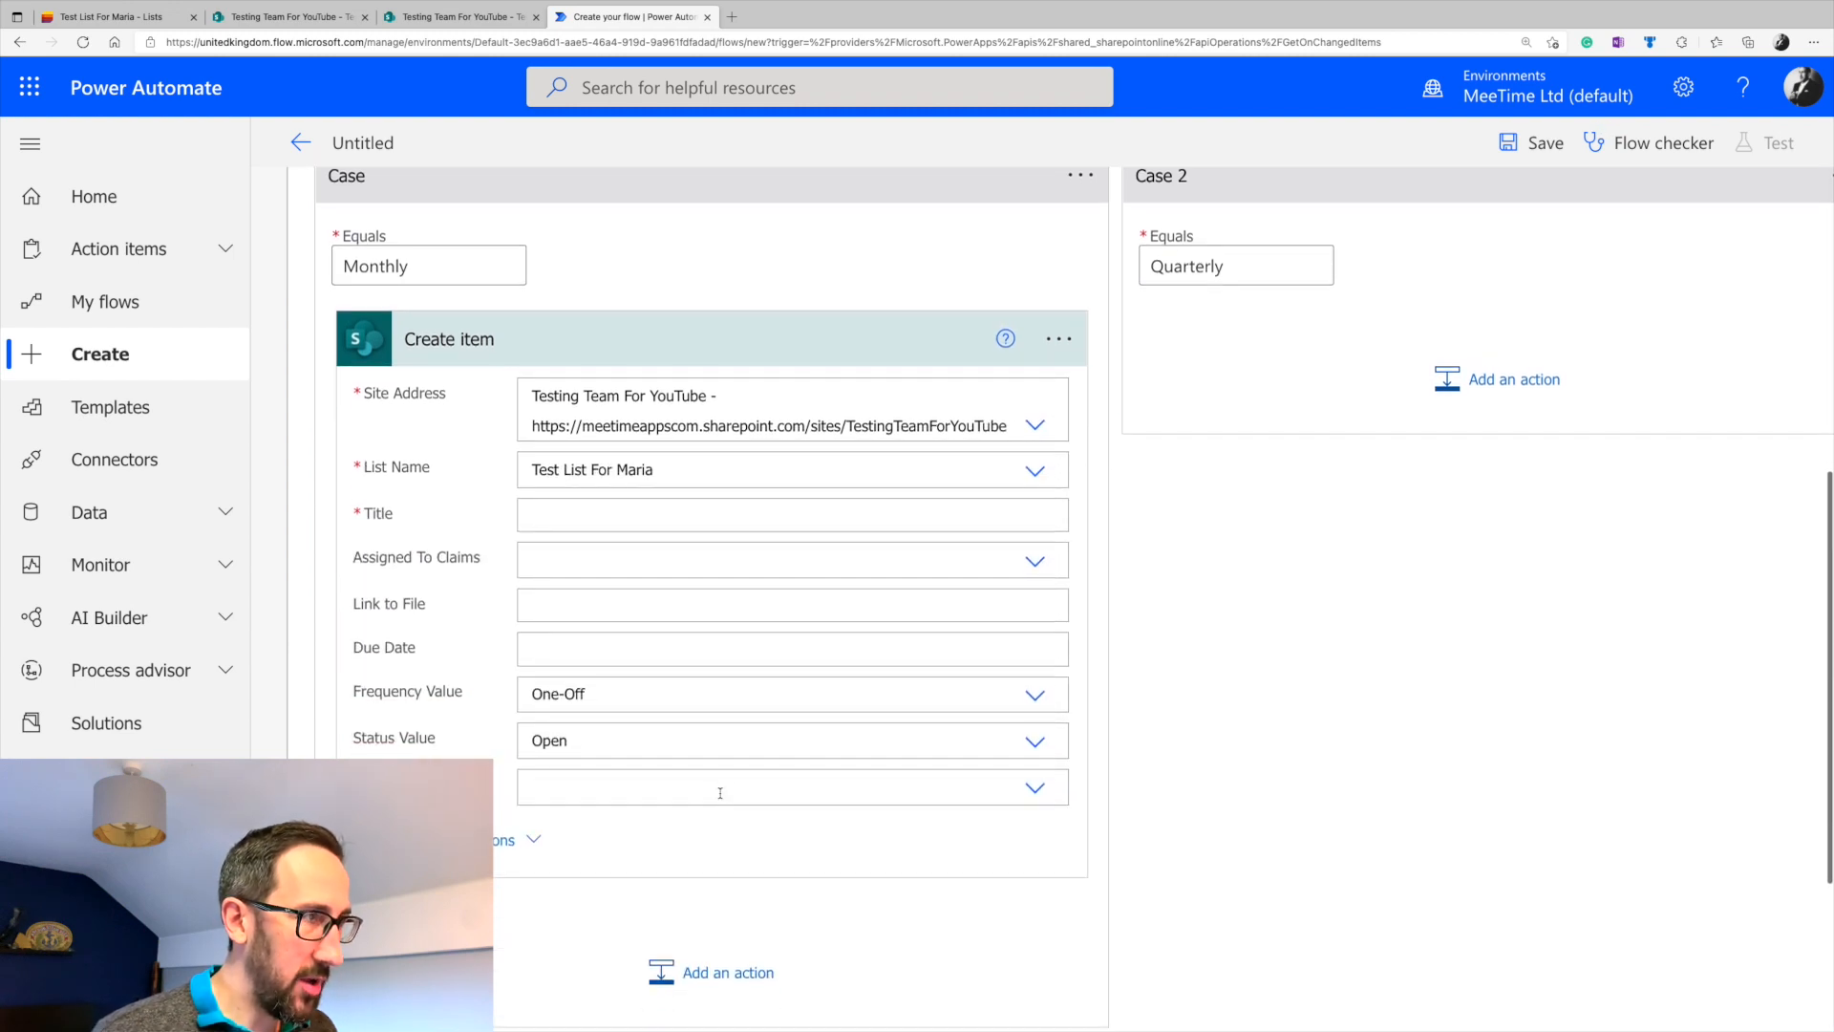
{"action": "left_click", "coordinate": [606, 514]}
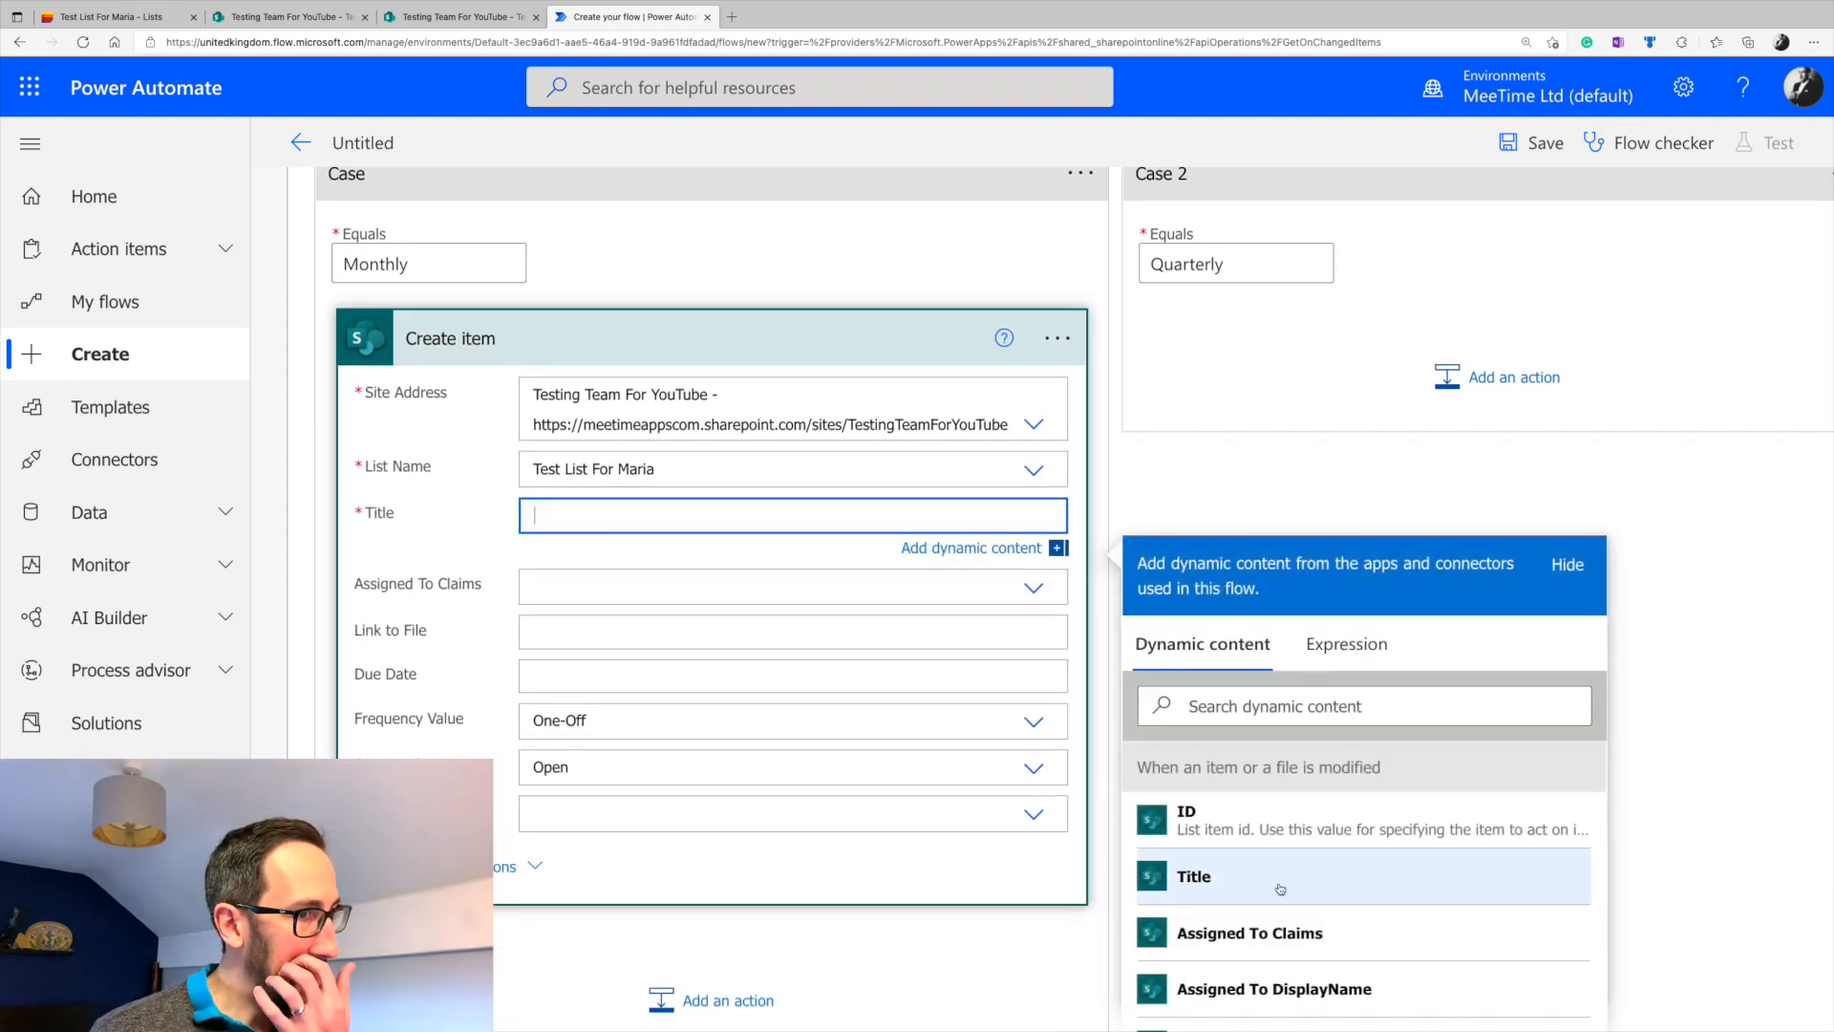
{"action": "left_click", "coordinate": [1280, 888]}
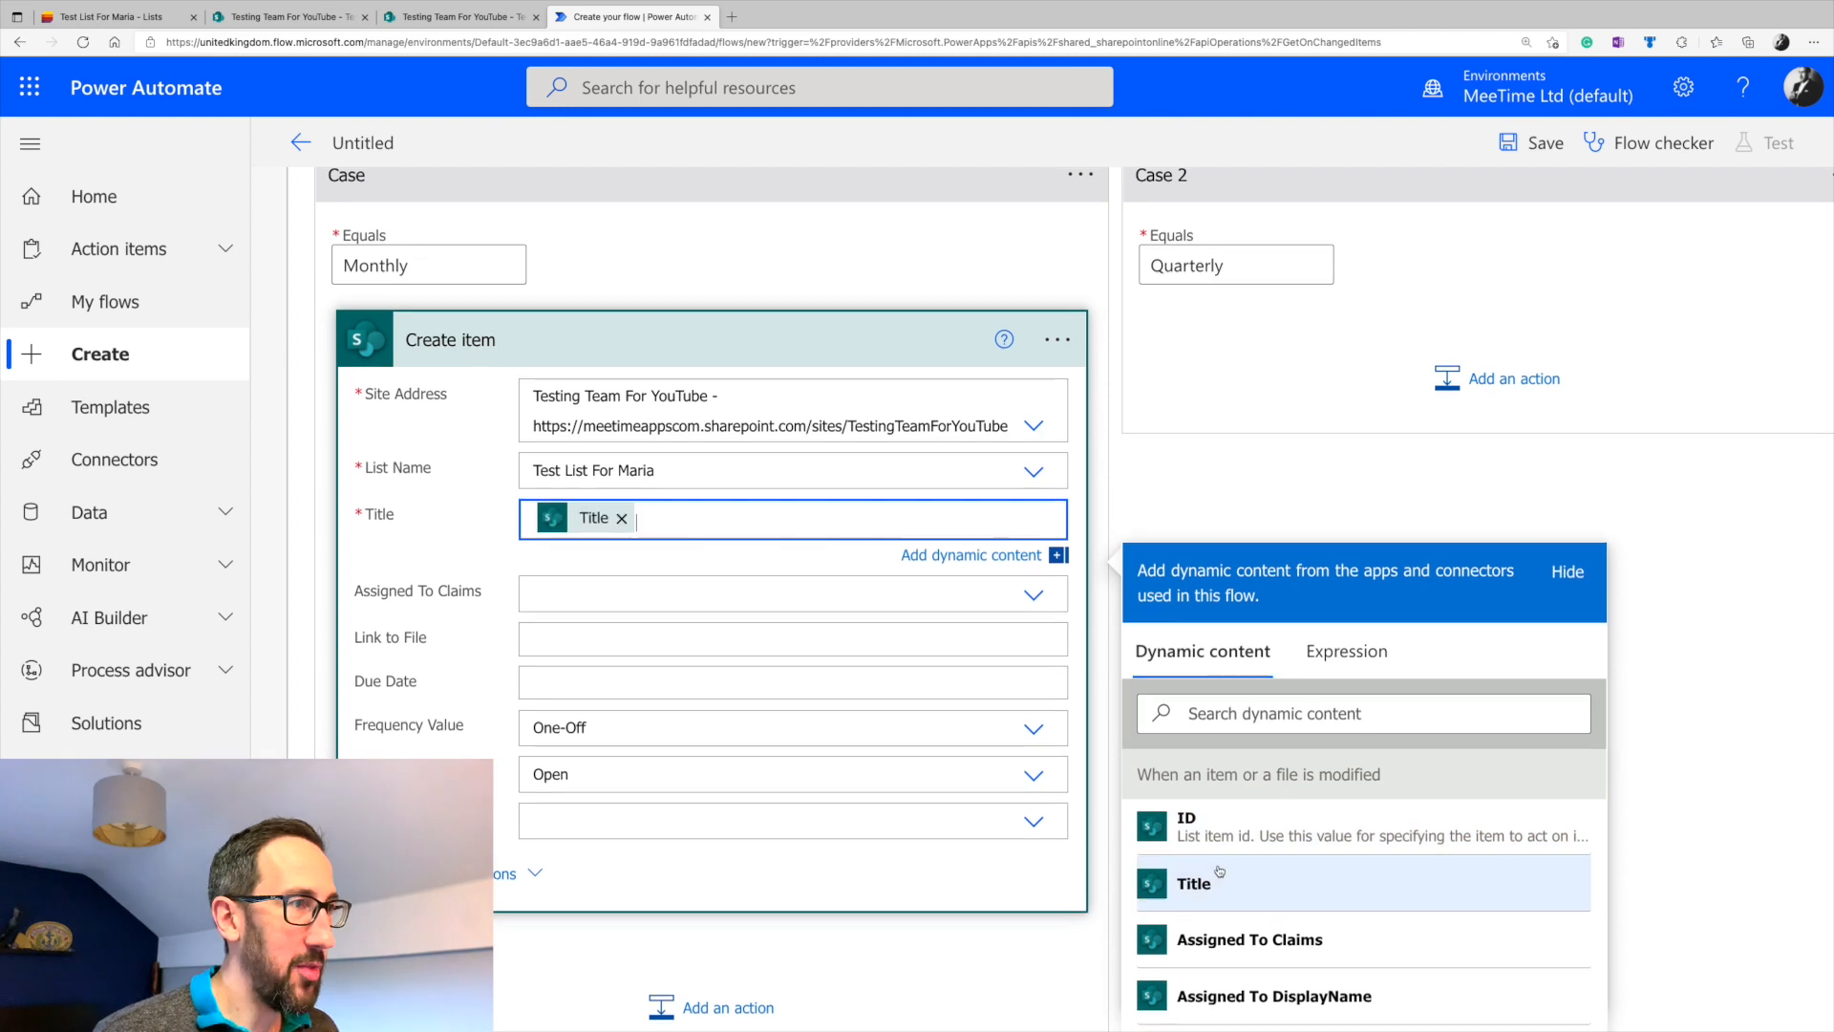
{"action": "left_click", "coordinate": [651, 597]}
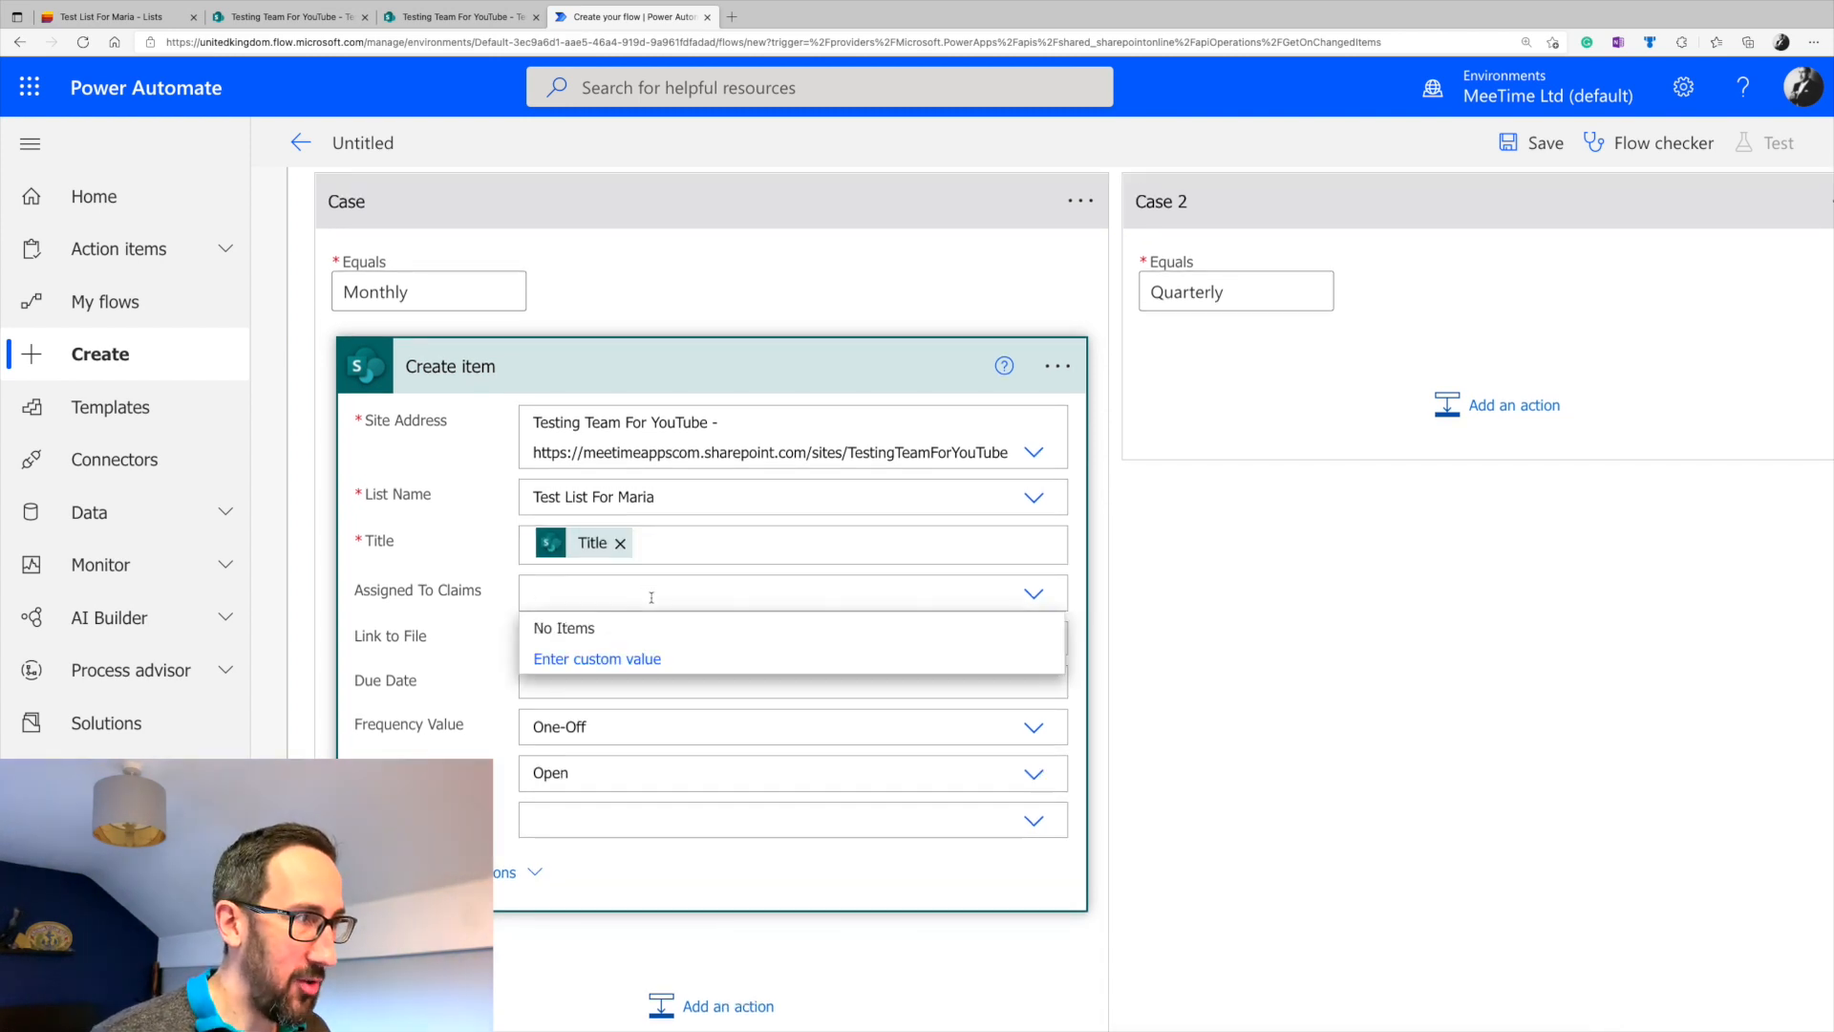
{"action": "left_click", "coordinate": [592, 656]}
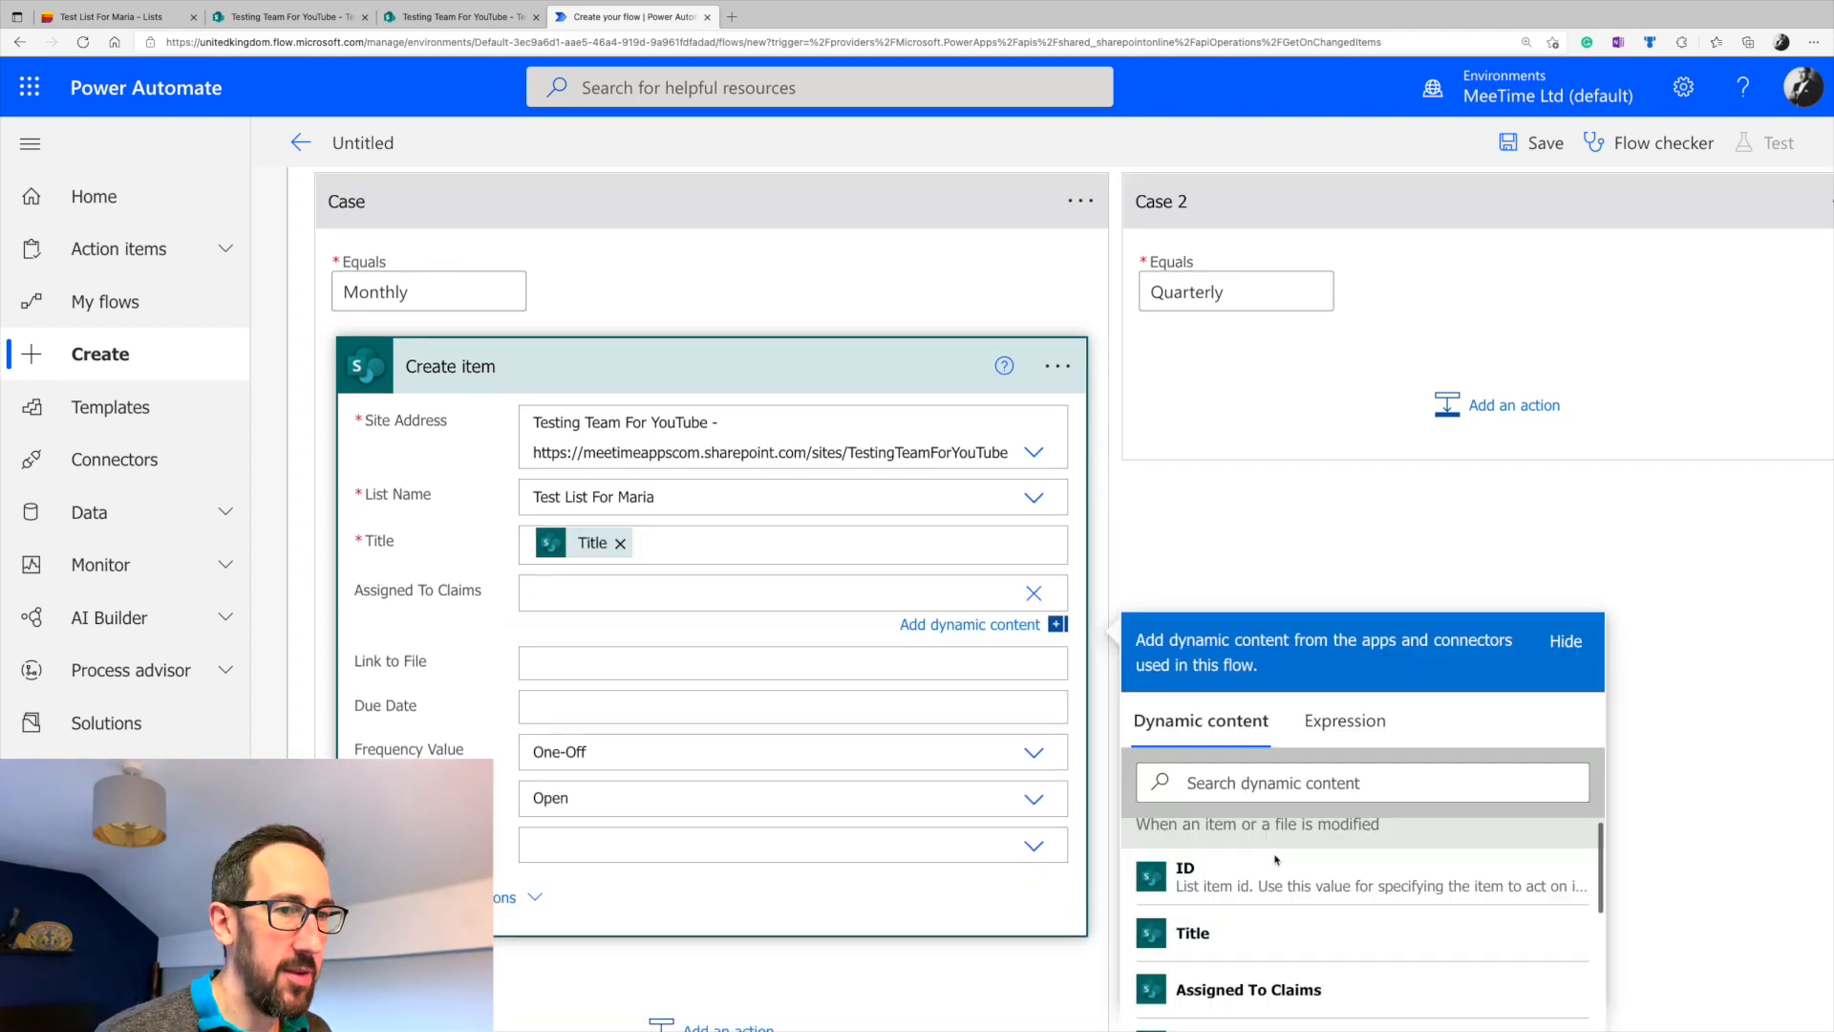
{"action": "left_click", "coordinate": [1264, 970]}
{"action": "key", "text": "Tab"}
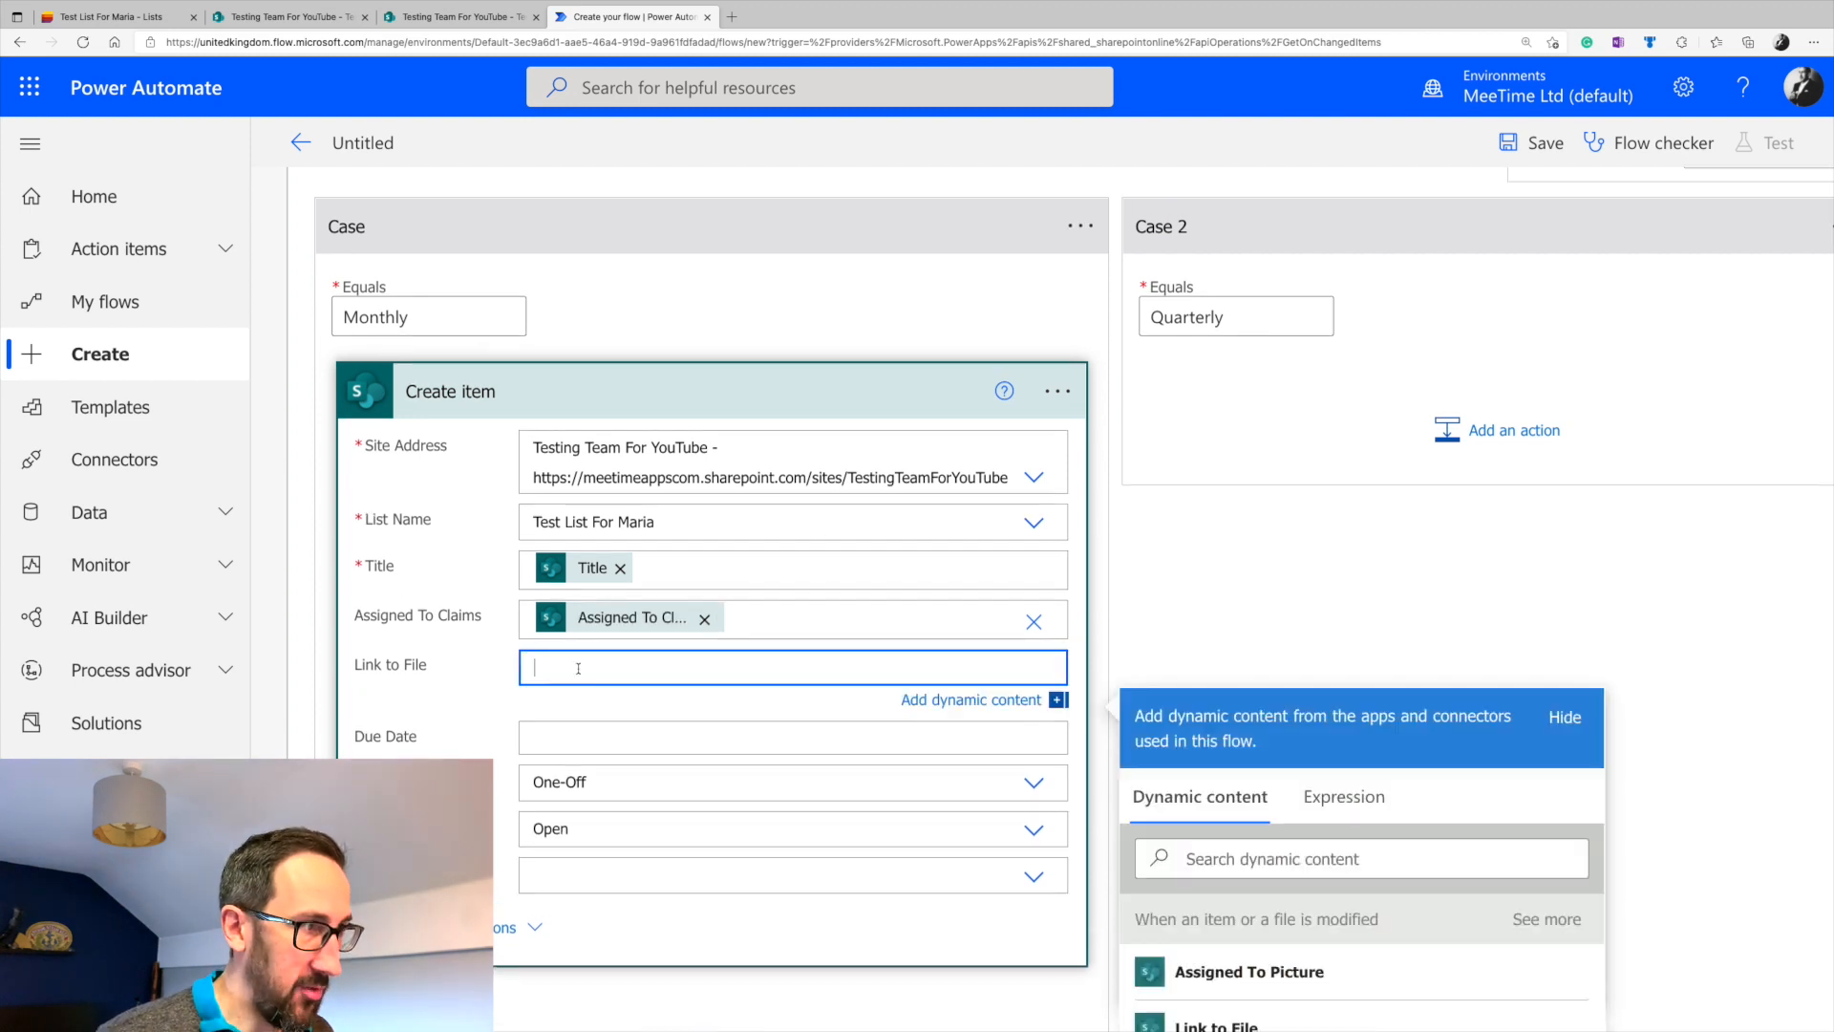
{"action": "scroll", "coordinate": [1175, 840], "scroll_direction": "down", "scroll_amount": 2}
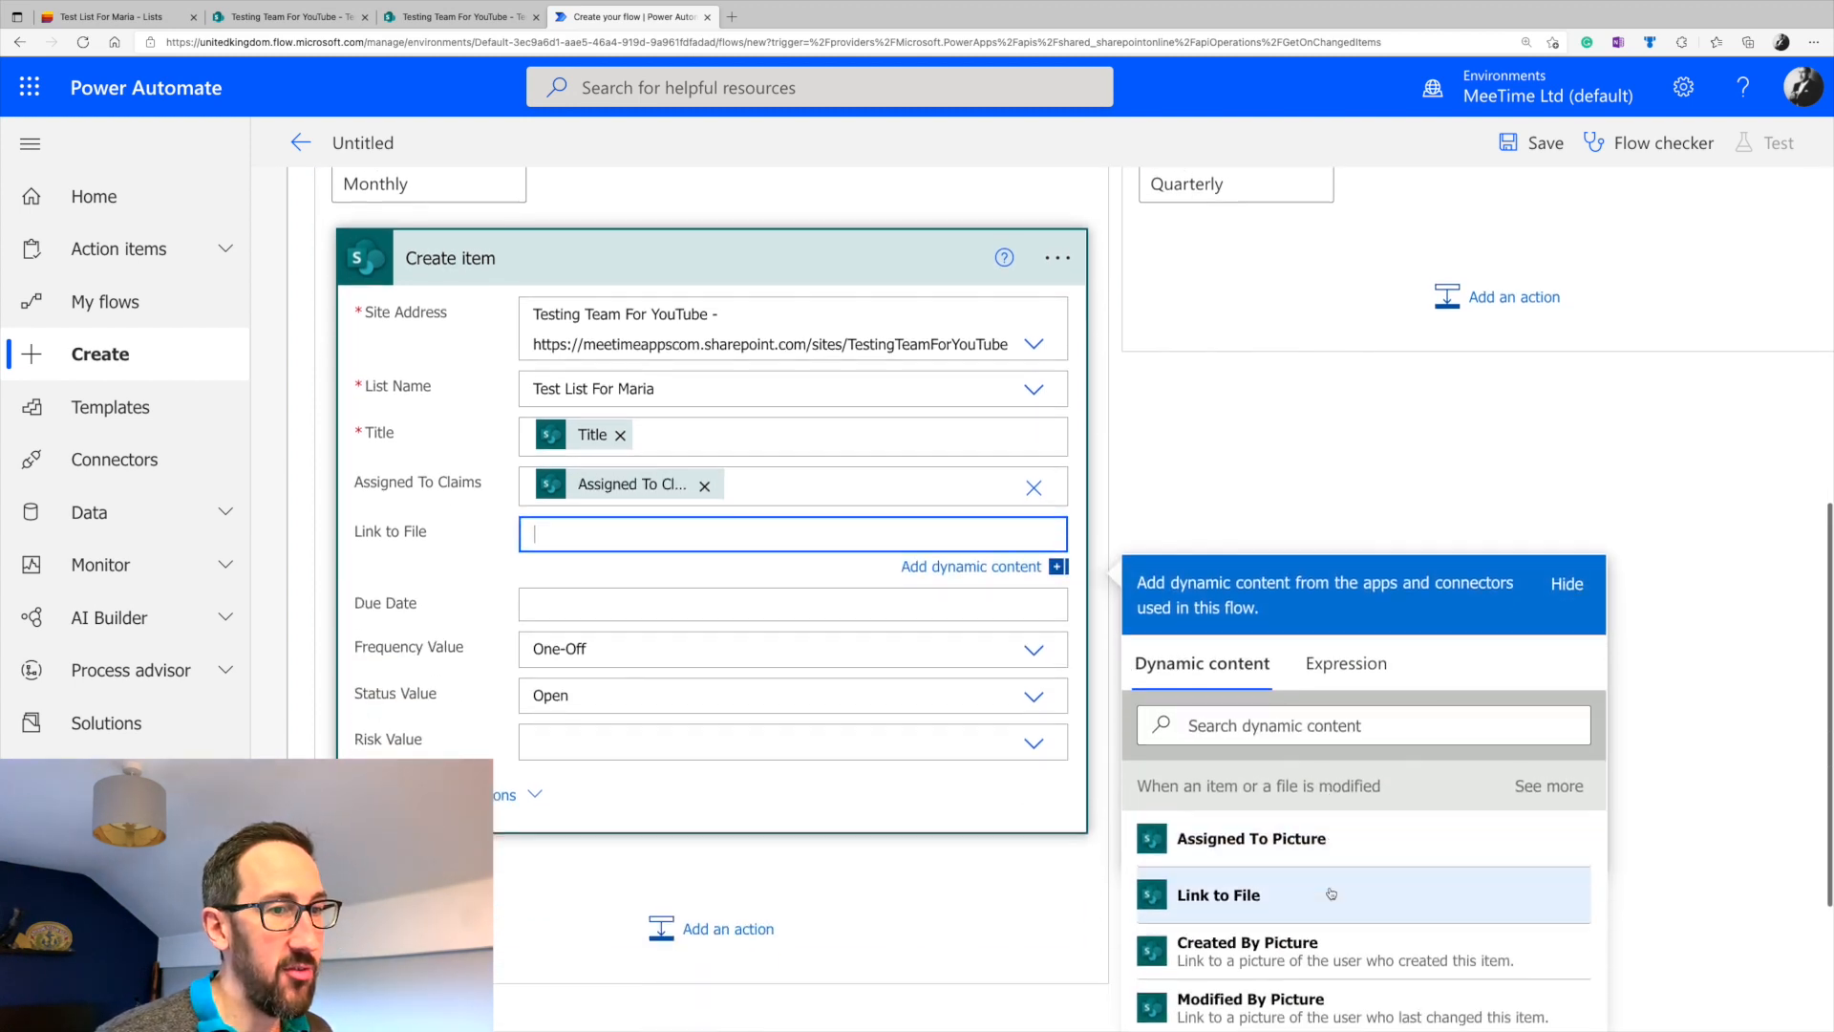
{"action": "left_click", "coordinate": [1221, 872]}
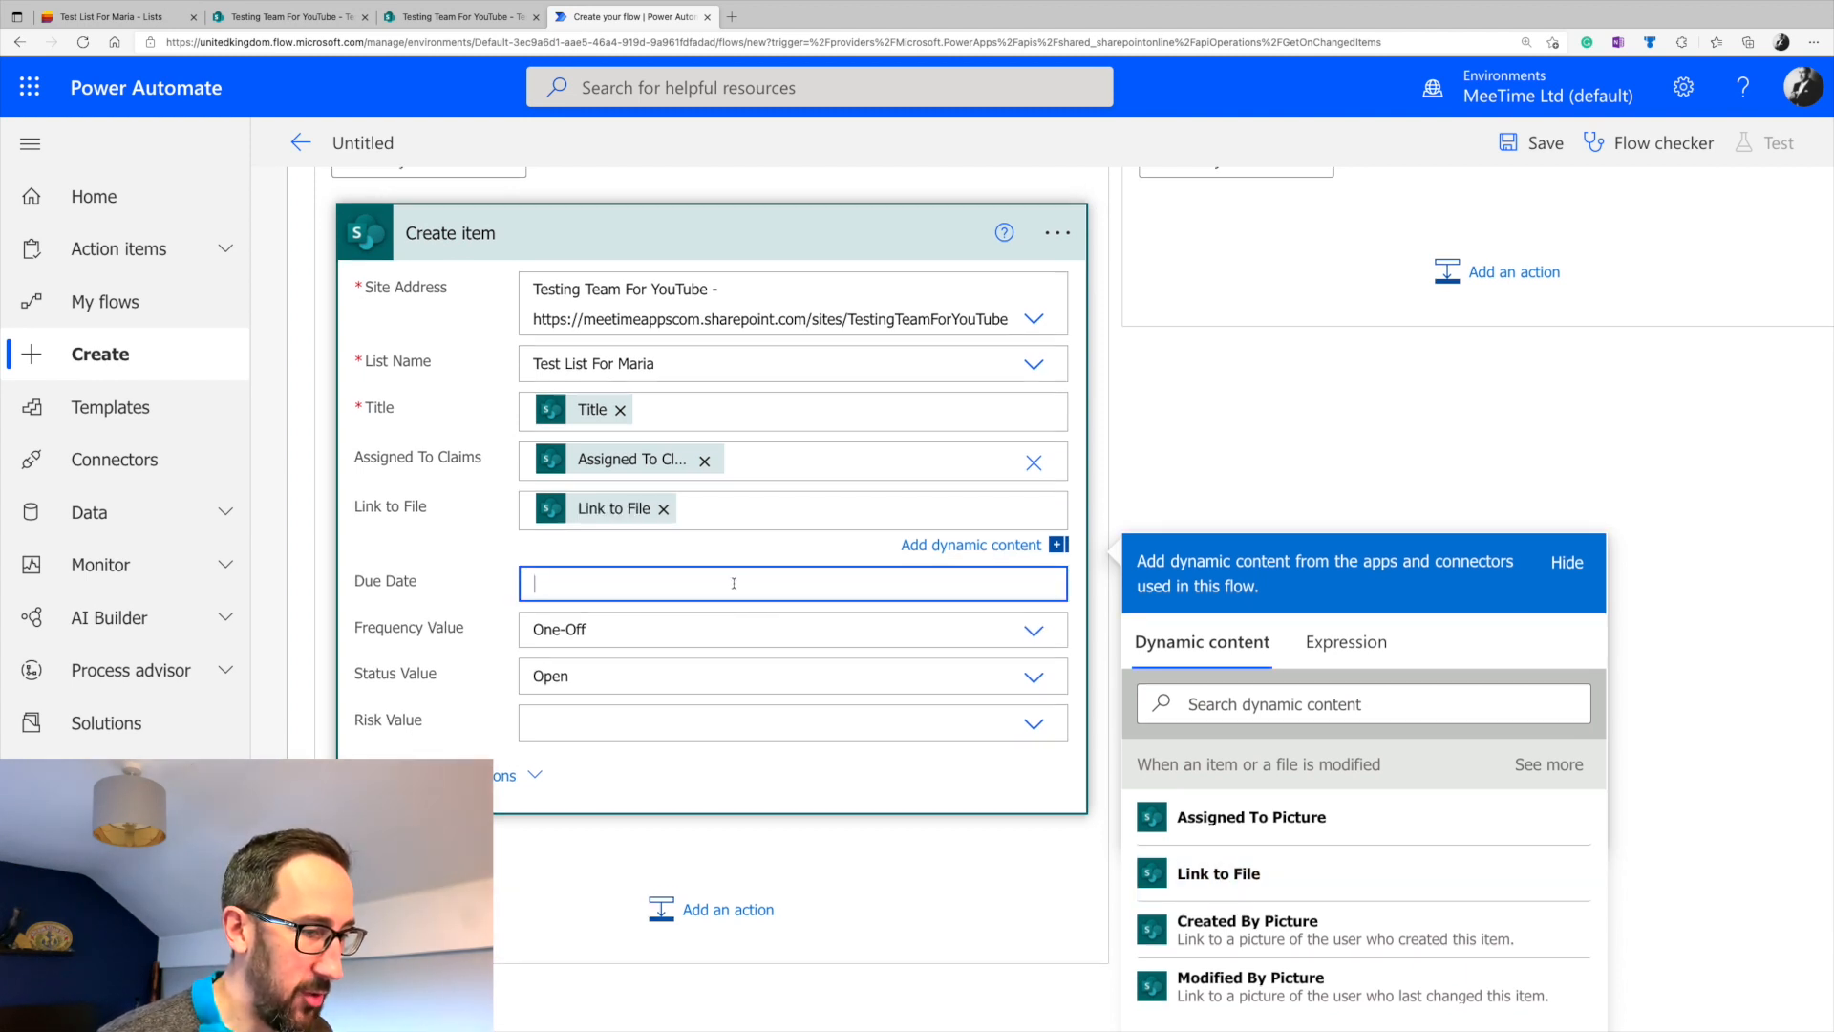
- Write a Due Date expression using addDays on the trigger output's DueDate, adding 30 days in the format 'yyyy-MM-dd'
{"action": "left_click", "coordinate": [734, 582]}
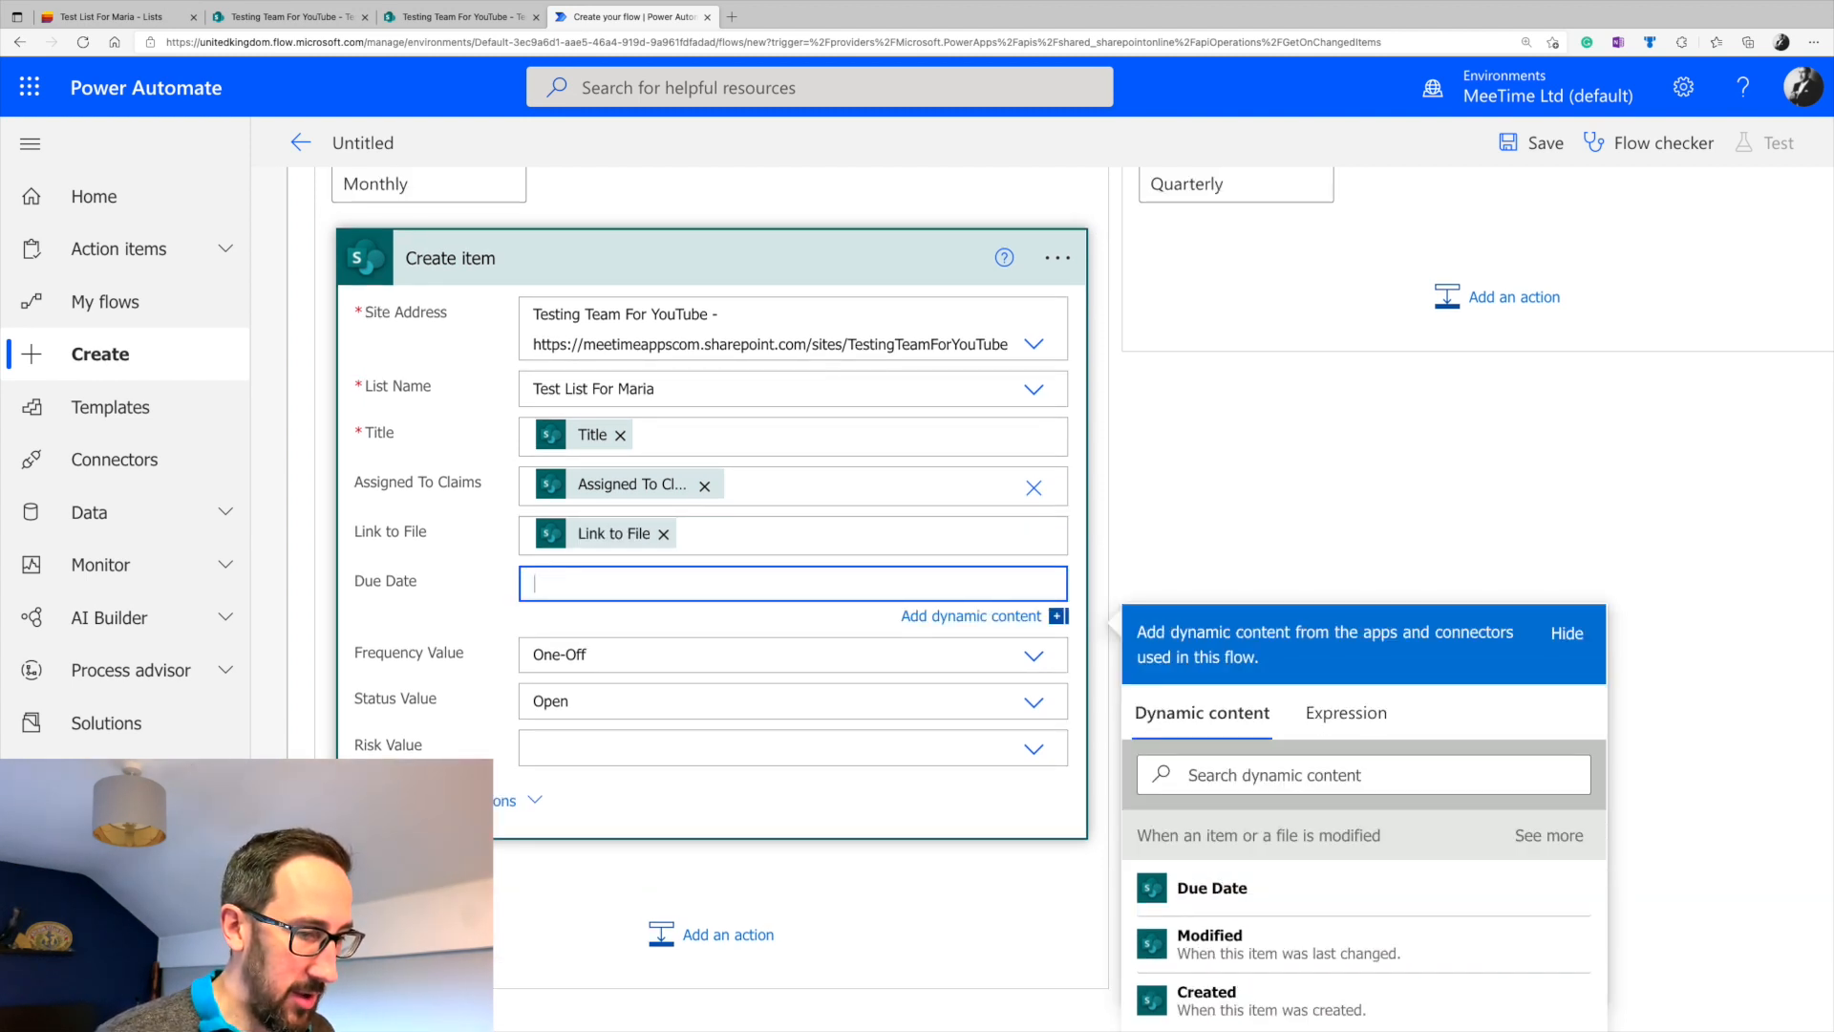
{"action": "left_click", "coordinate": [1338, 714]}
{"action": "type", "text": "add"}
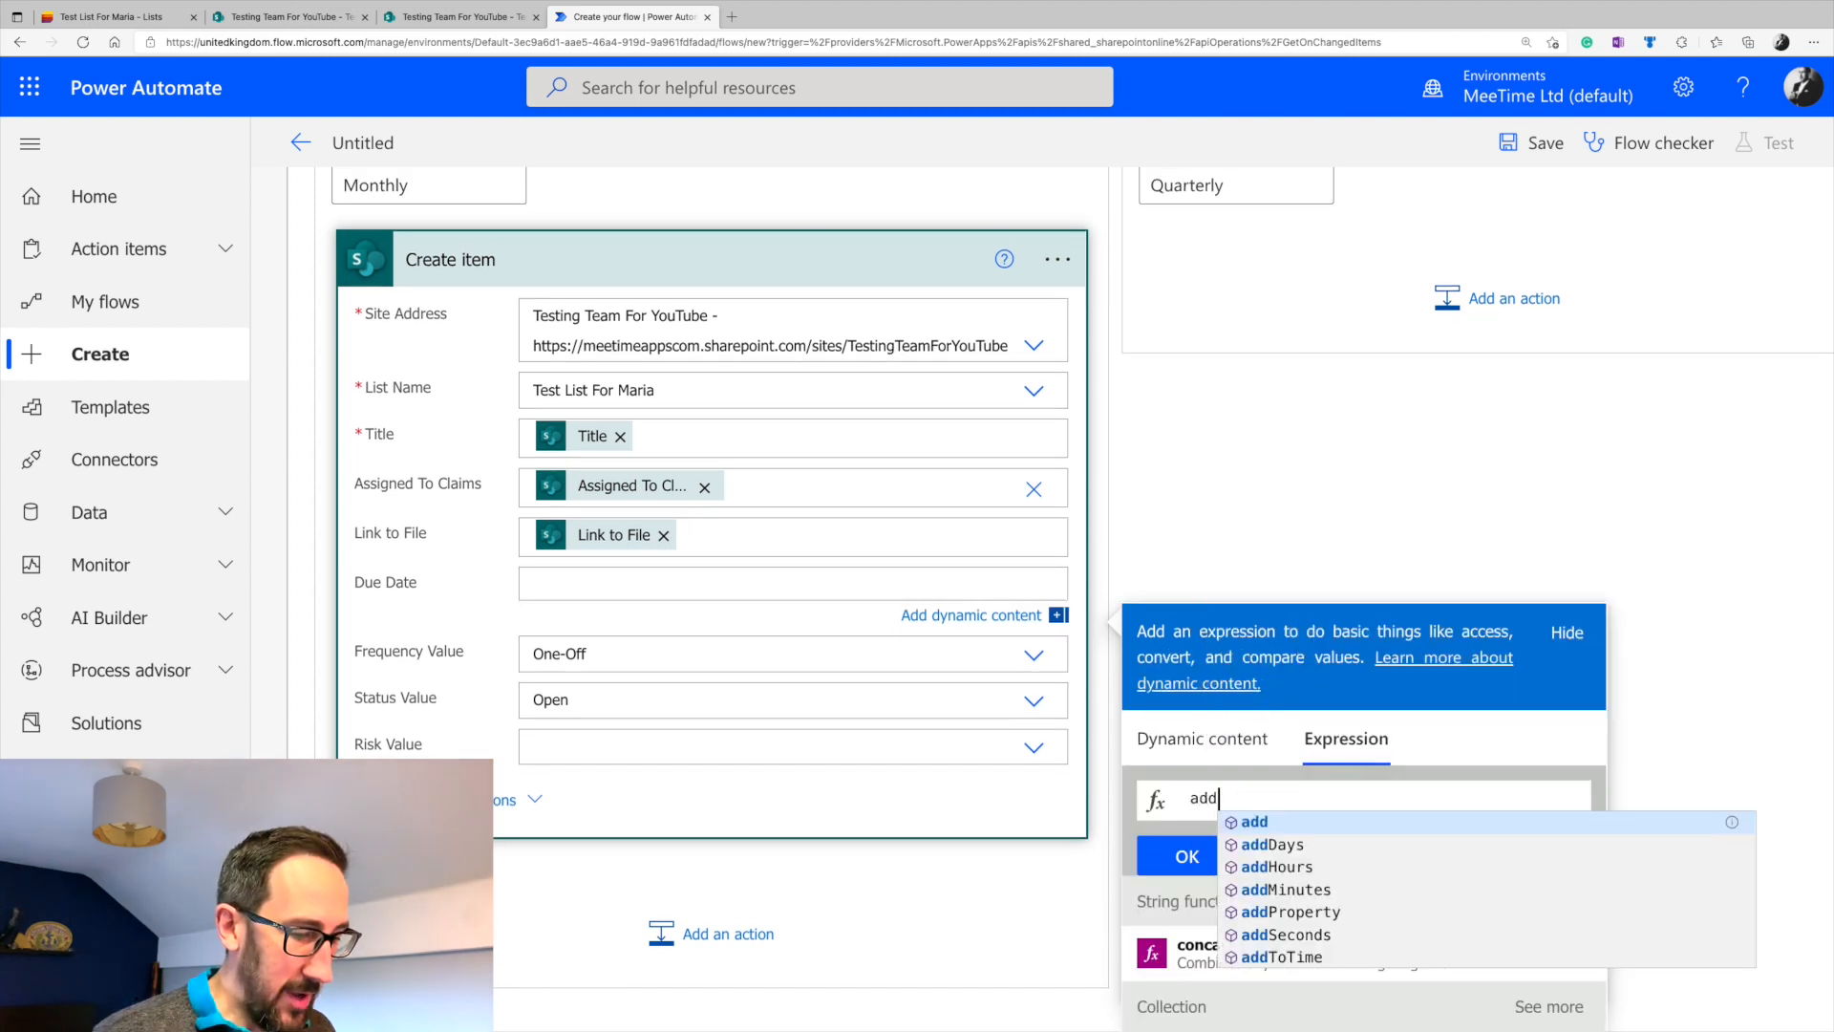
{"action": "left_click", "coordinate": [1290, 847]}
{"action": "type", "text": "triggeroutputs"}
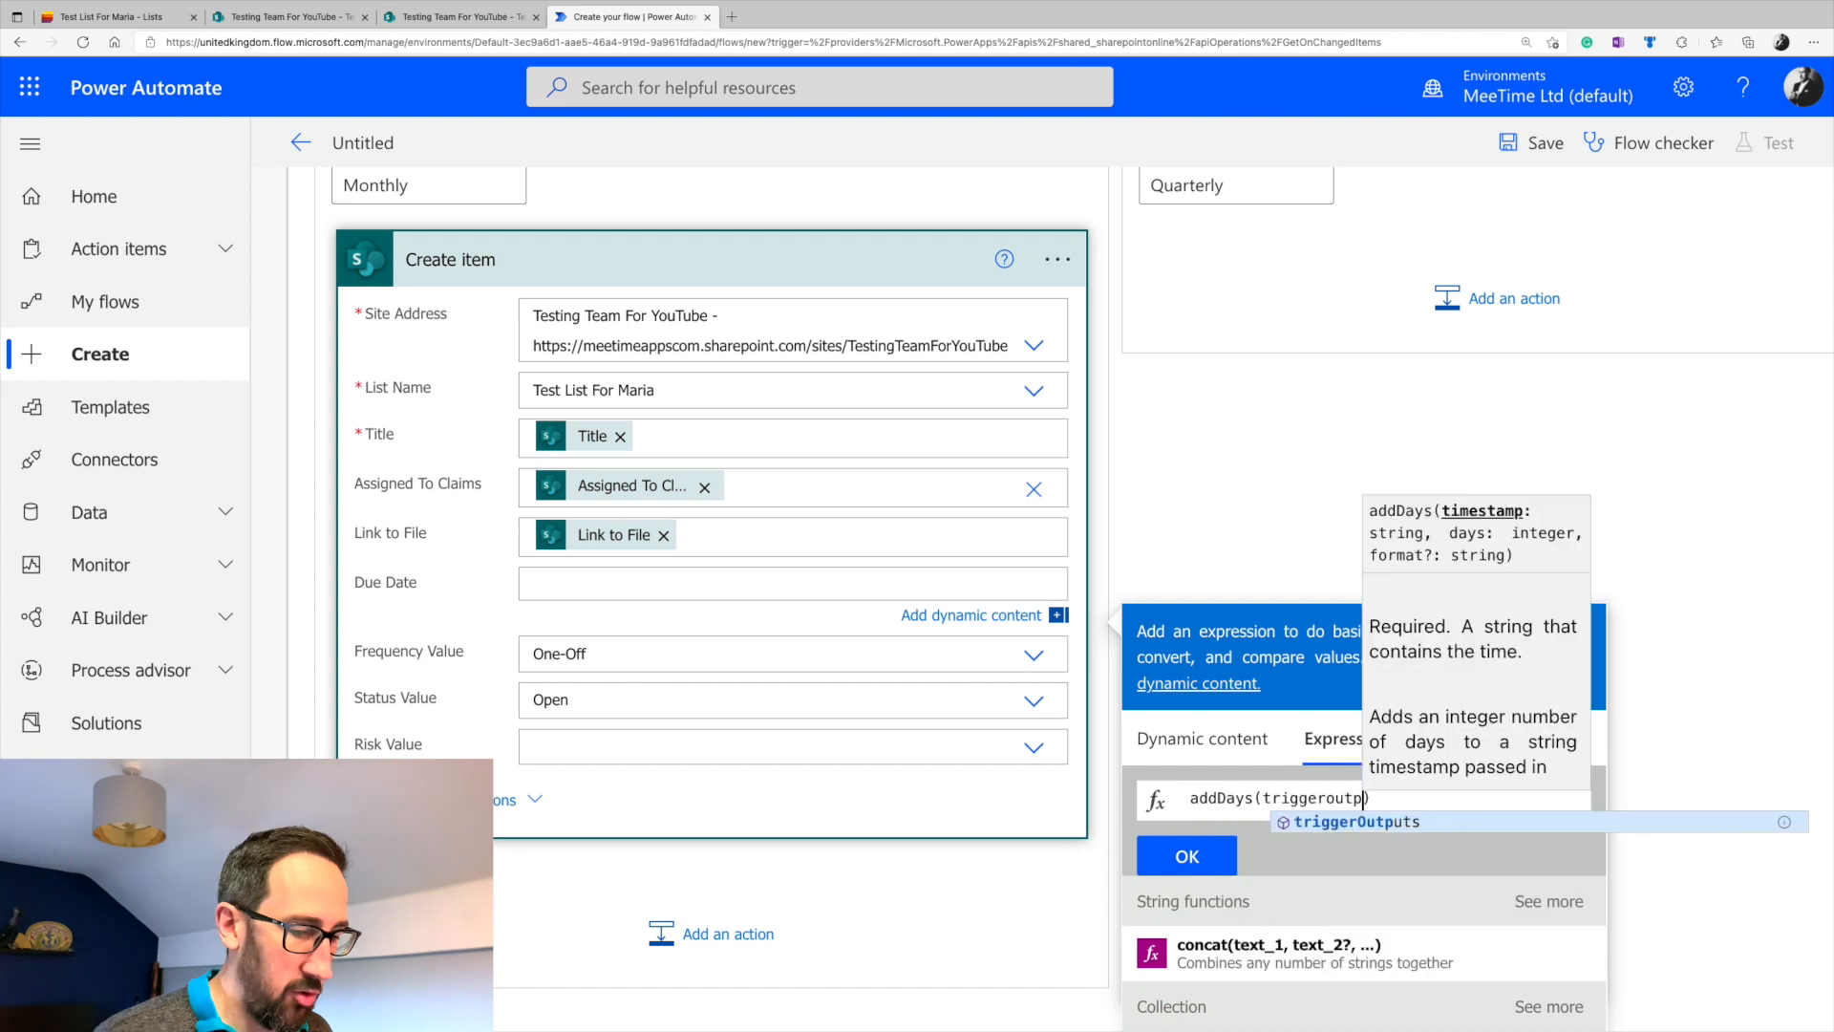
{"action": "type", "text": "()?[b"}
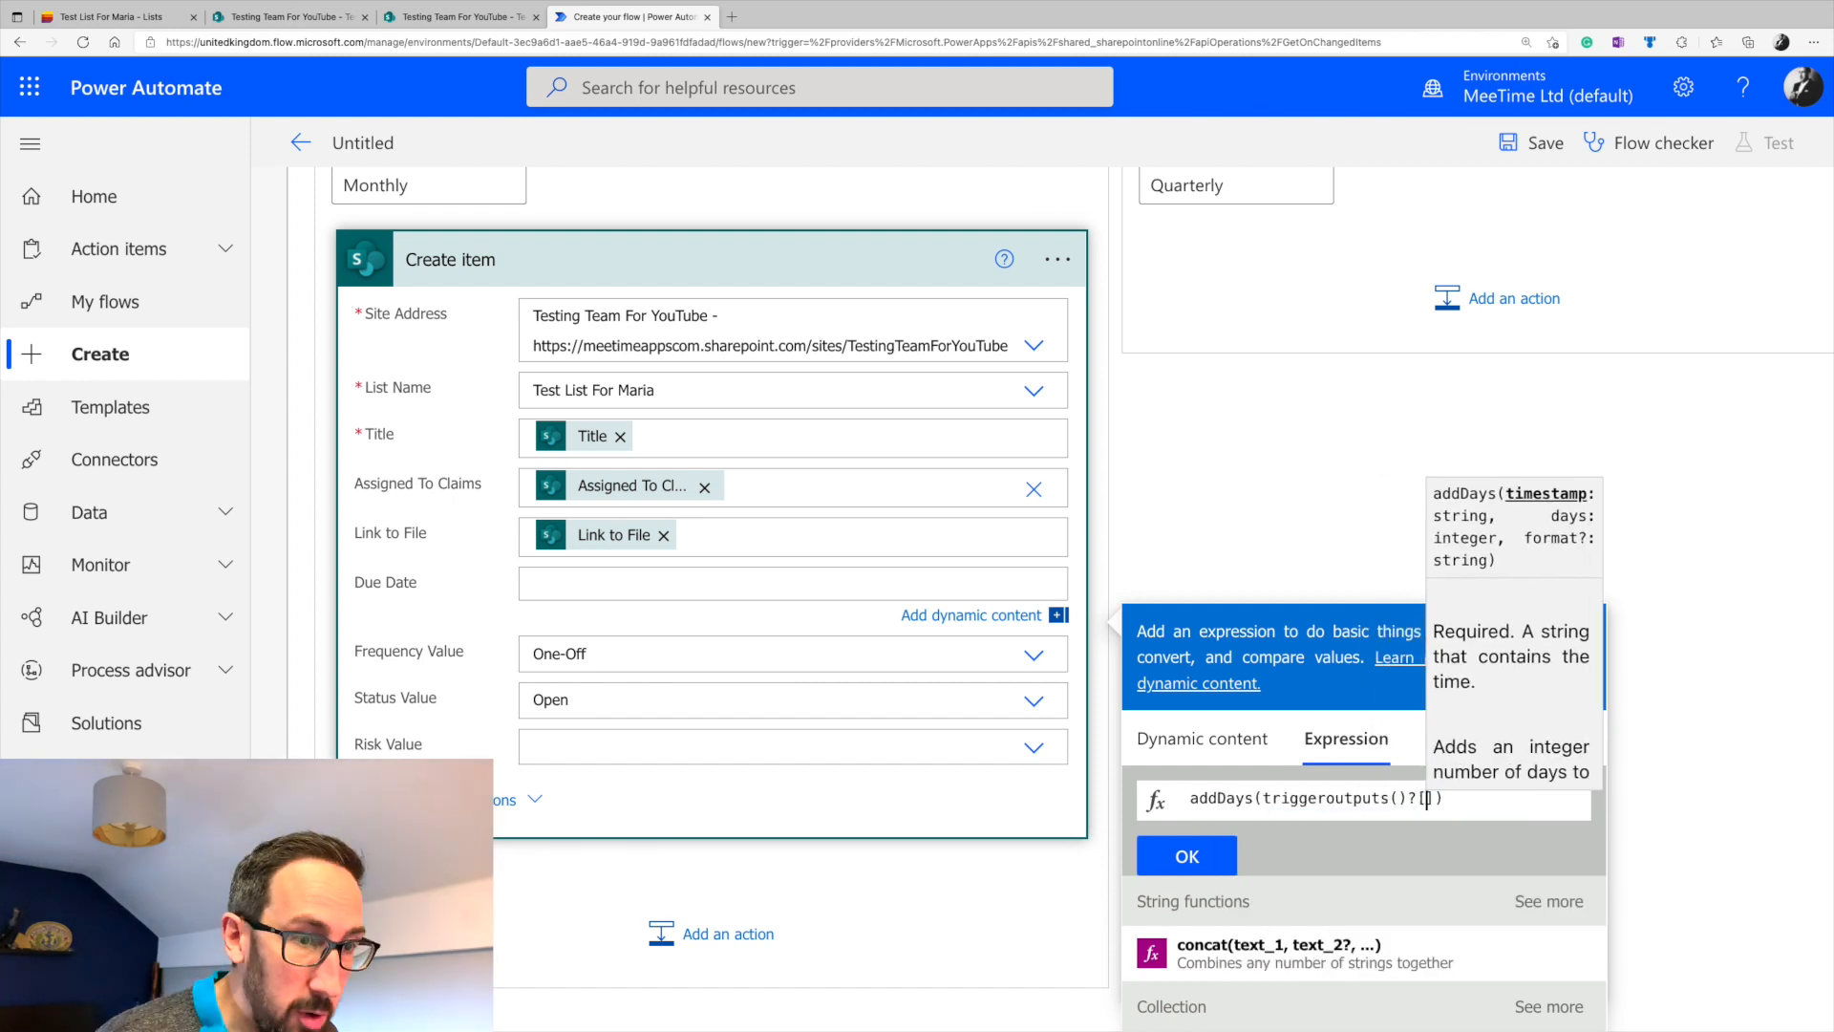
{"action": "key", "text": "BackSpace"}
{"action": "type", "text": "'bosy/"}
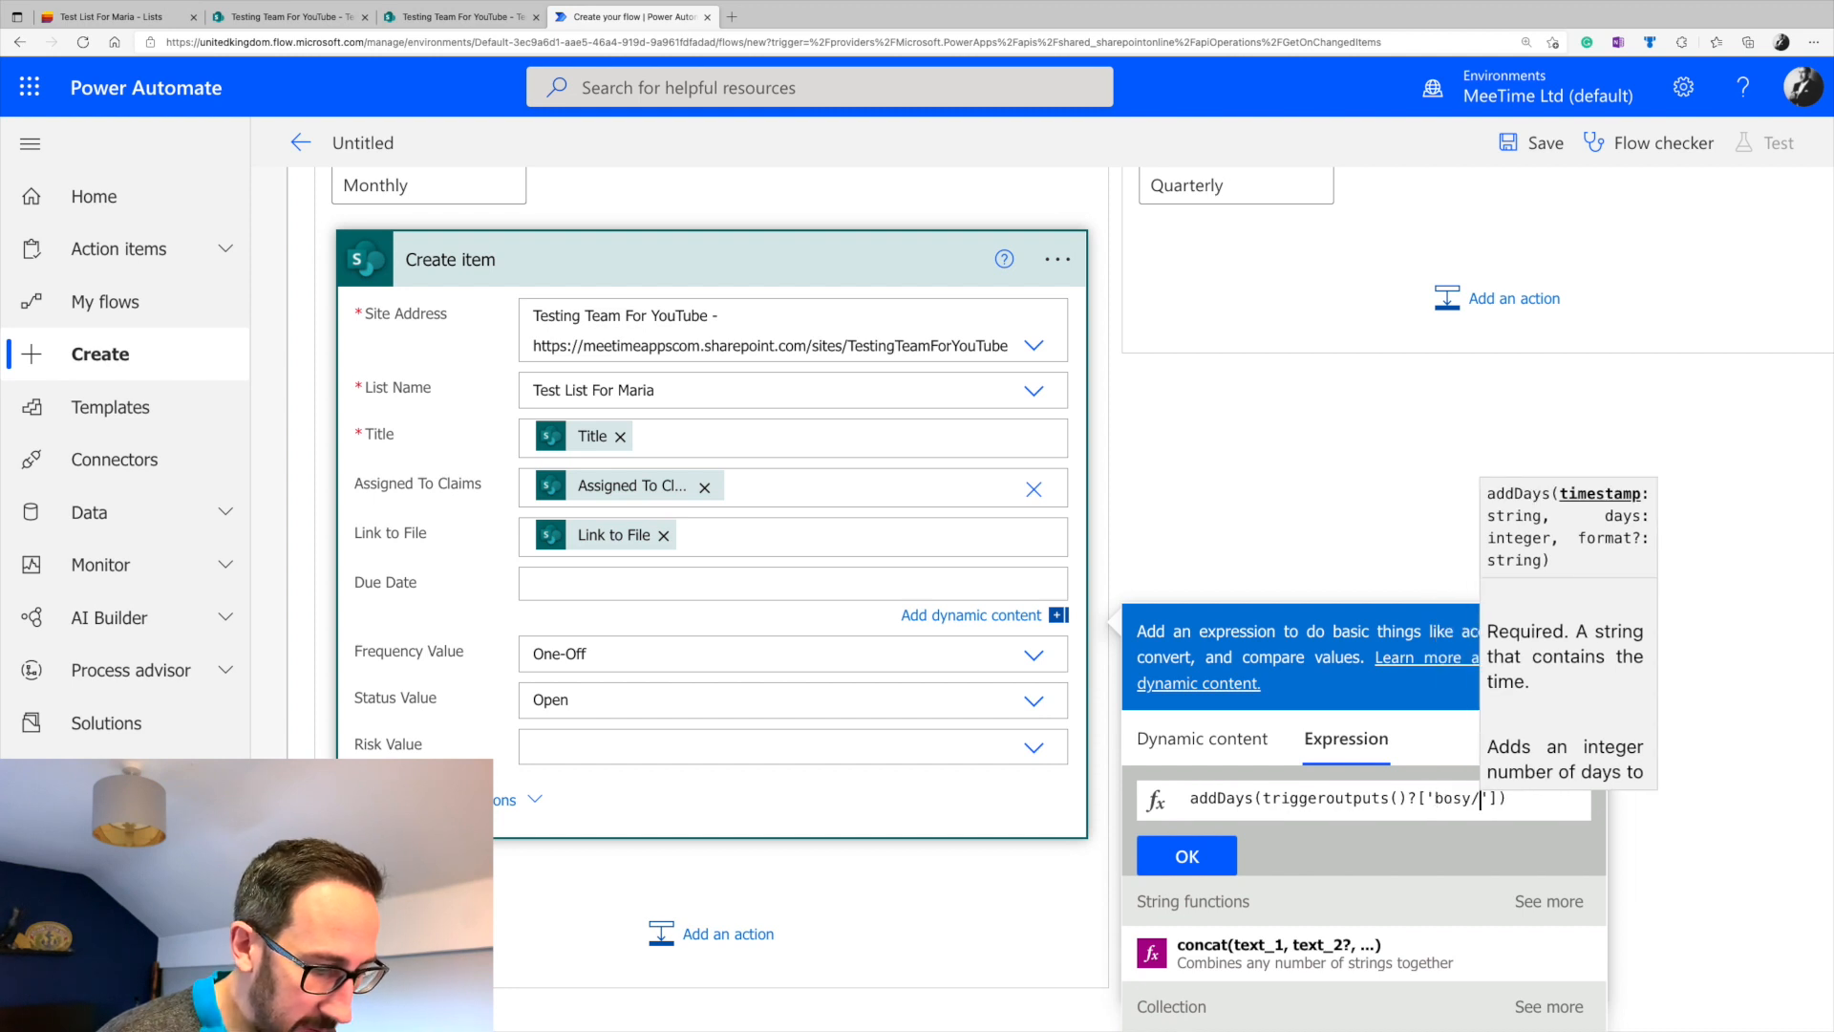
{"action": "type", "text": "DueDate"}
{"action": "key", "text": "Right"}
{"action": "key", "text": "Right"}
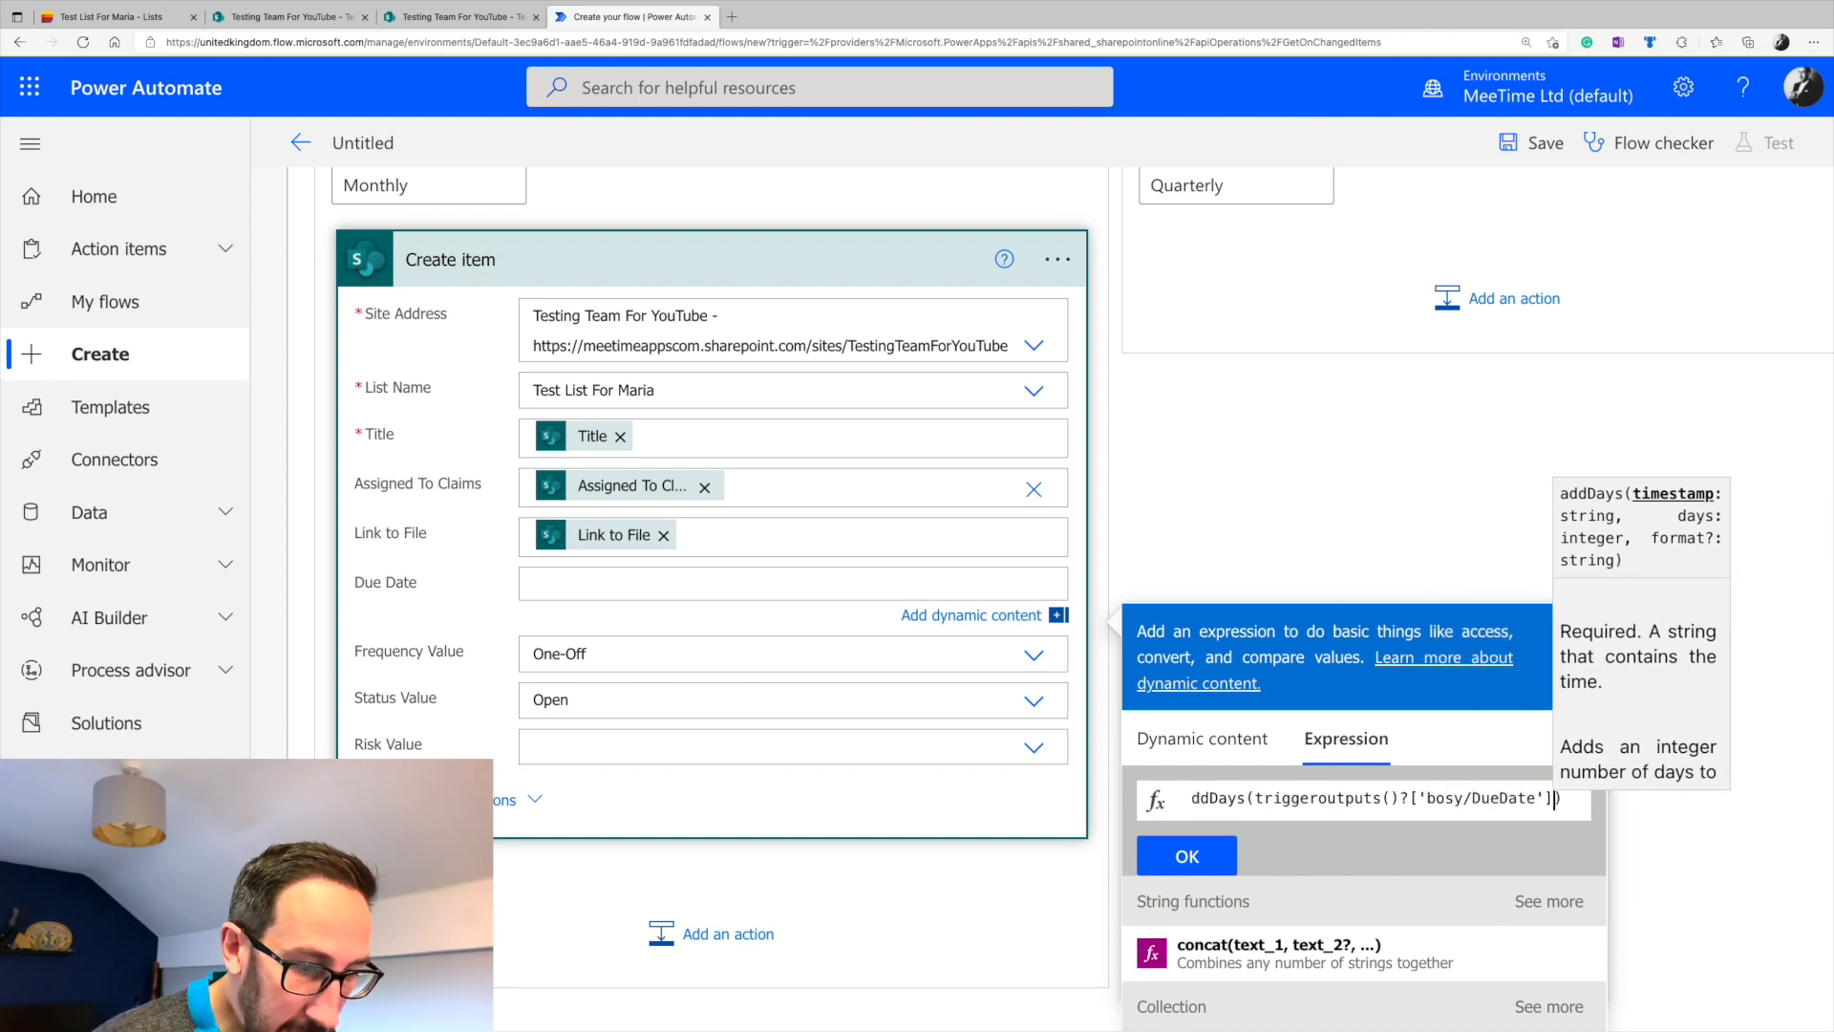
{"action": "type", "text": ",30"}
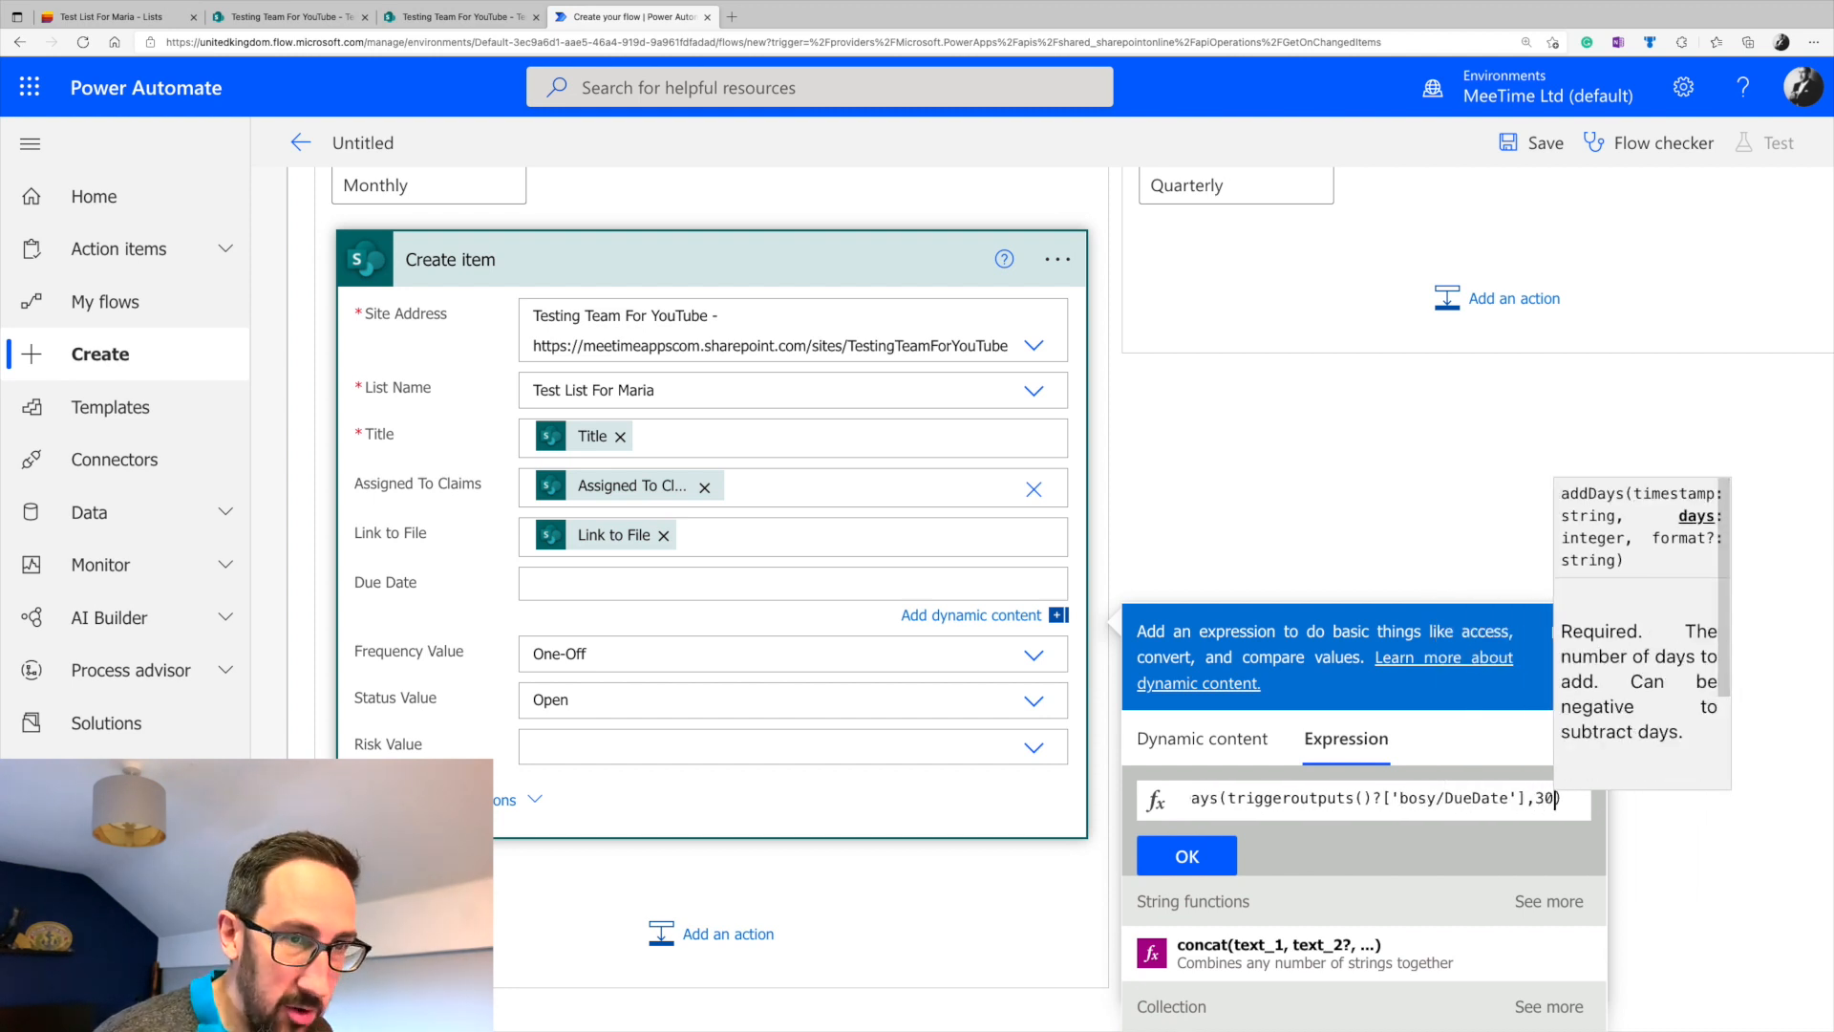
{"action": "type", "text": ",'yyyy-"}
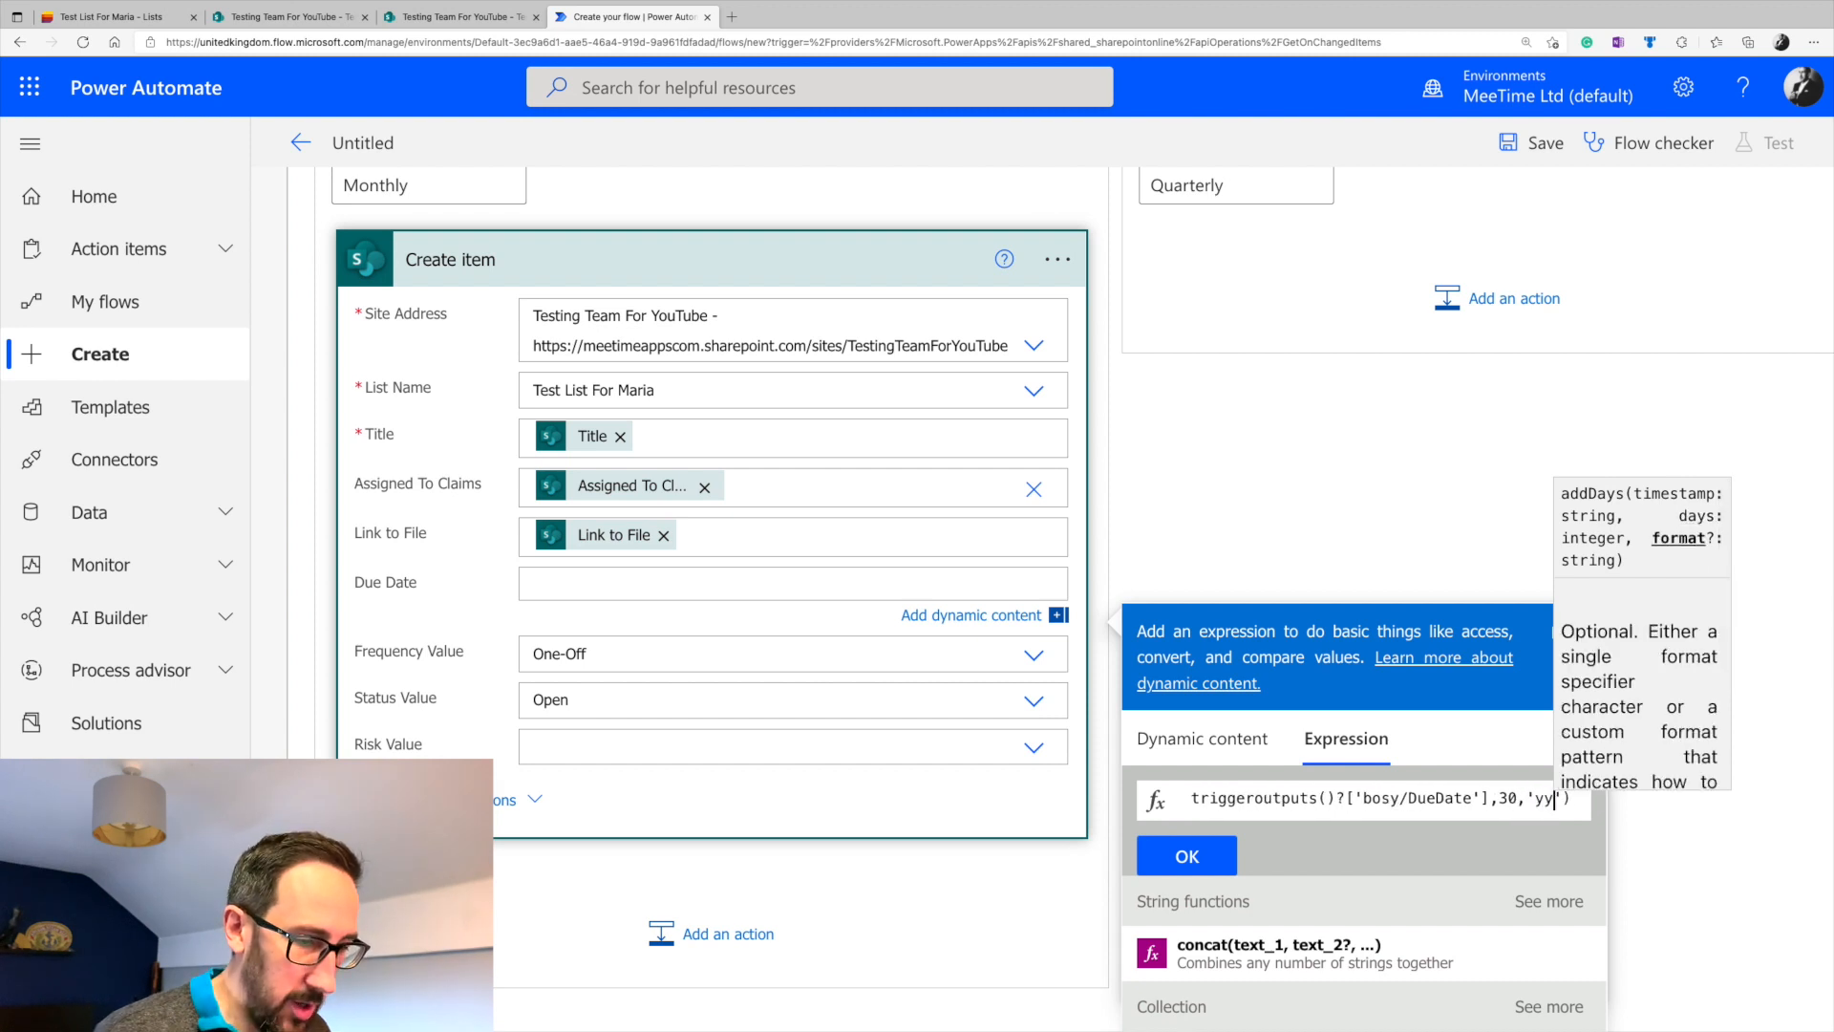
{"action": "type", "text": "MM-dd"}
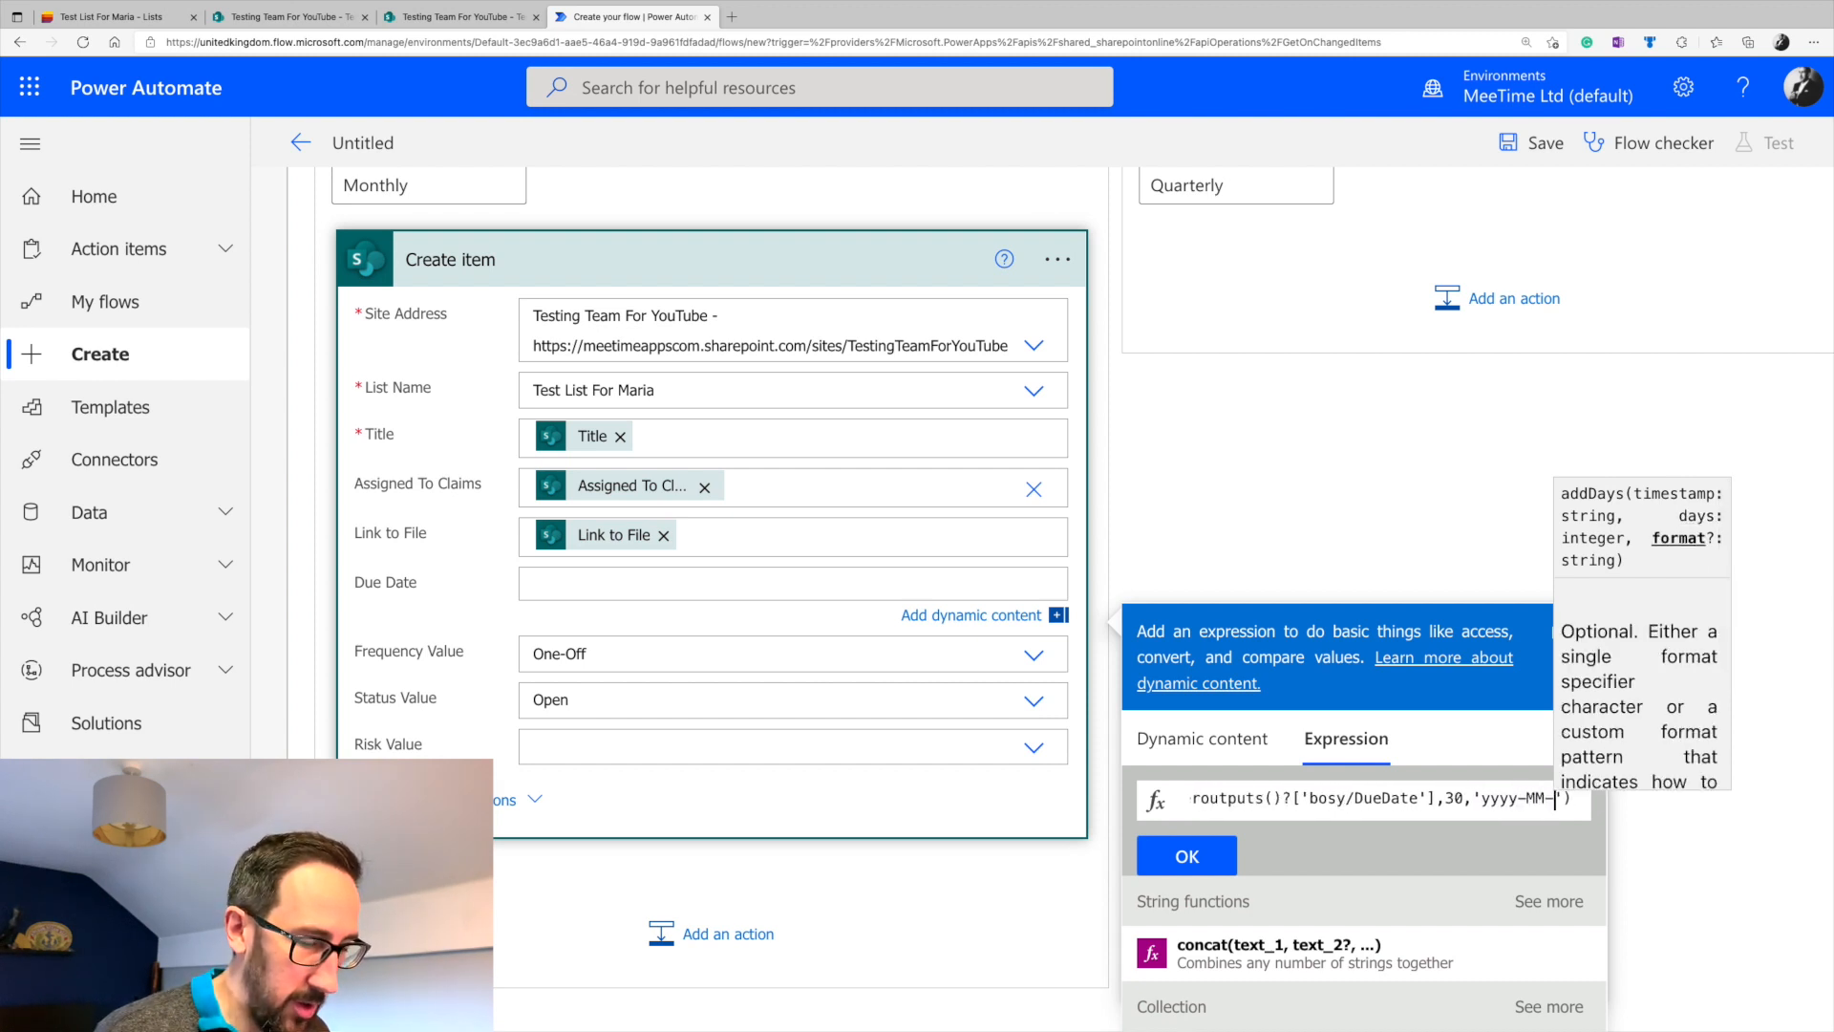
- Correct the property path in the expression to 'body/DueDate' and insert the expression into the new item's Due Date
{"action": "left_click", "coordinate": [1336, 799]}
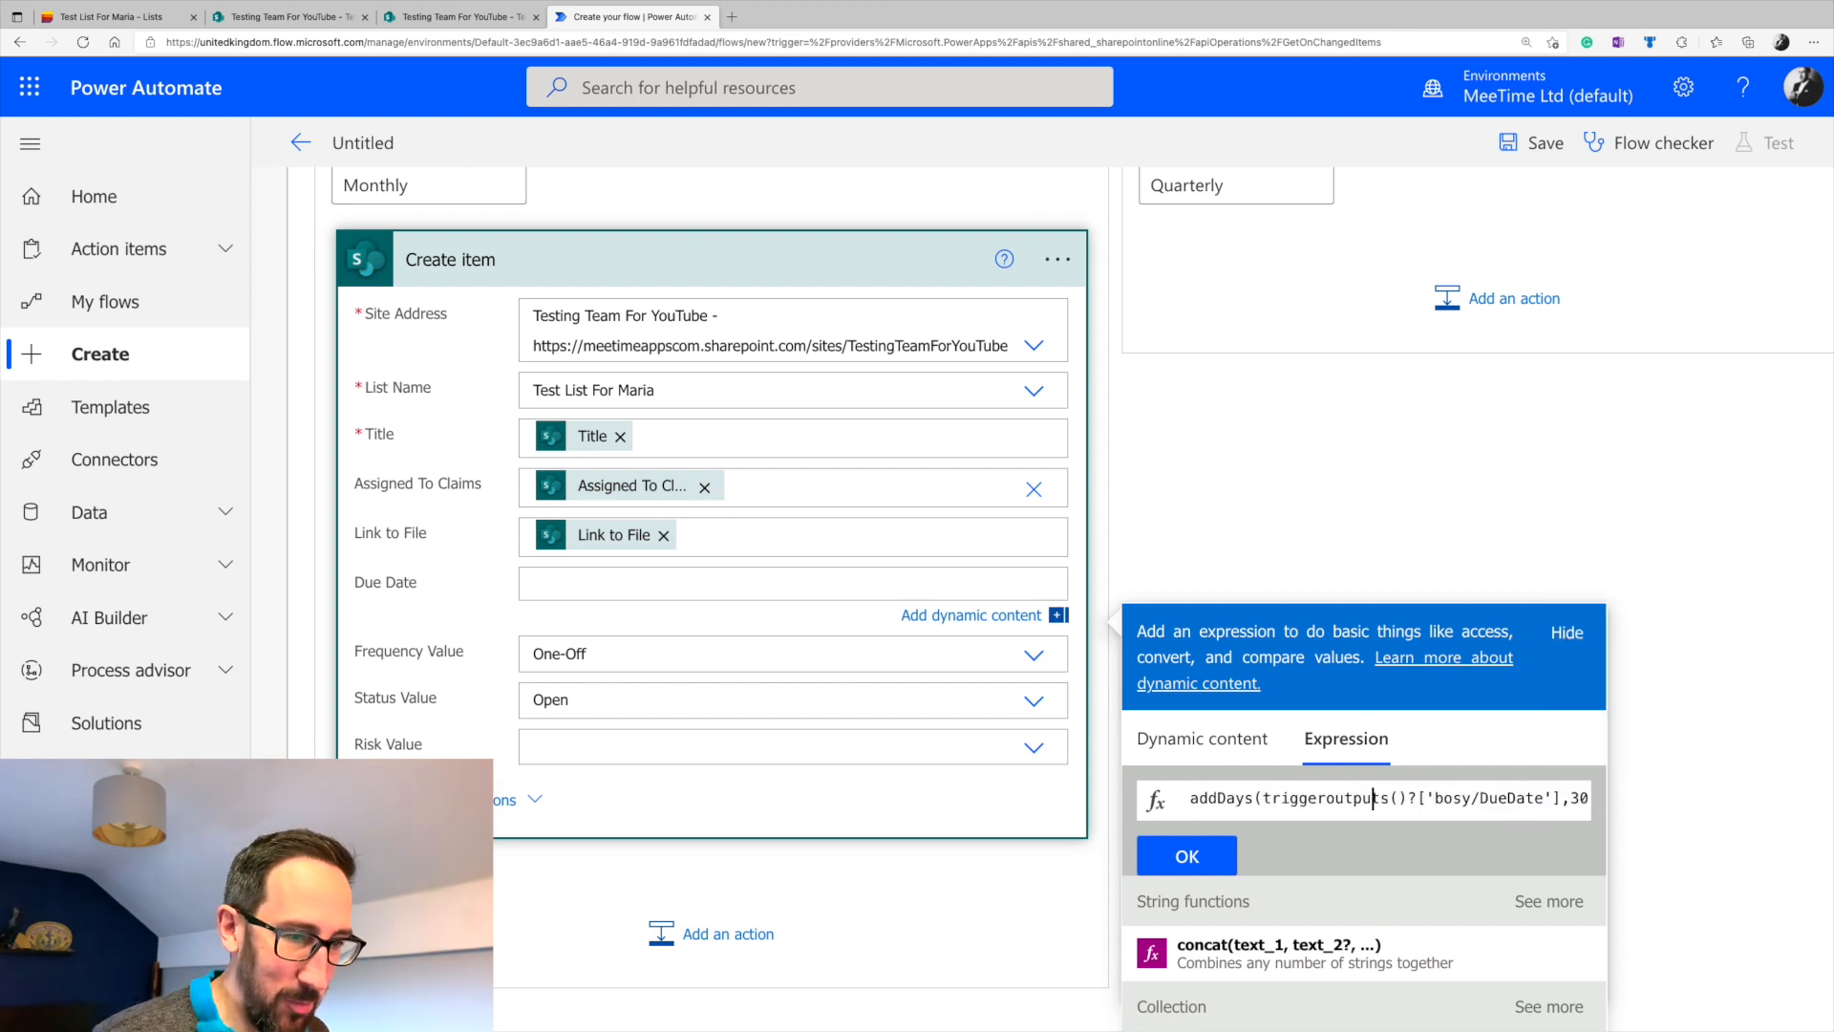
{"action": "key", "text": "Right"}
{"action": "key", "text": "Right"}
{"action": "key", "text": "Right"}
{"action": "key", "text": "Right"}
{"action": "key", "text": "Right"}
{"action": "key", "text": "Right"}
{"action": "key", "text": "Right"}
{"action": "key", "text": "Right"}
{"action": "key", "text": "Right"}
{"action": "key", "text": "Right"}
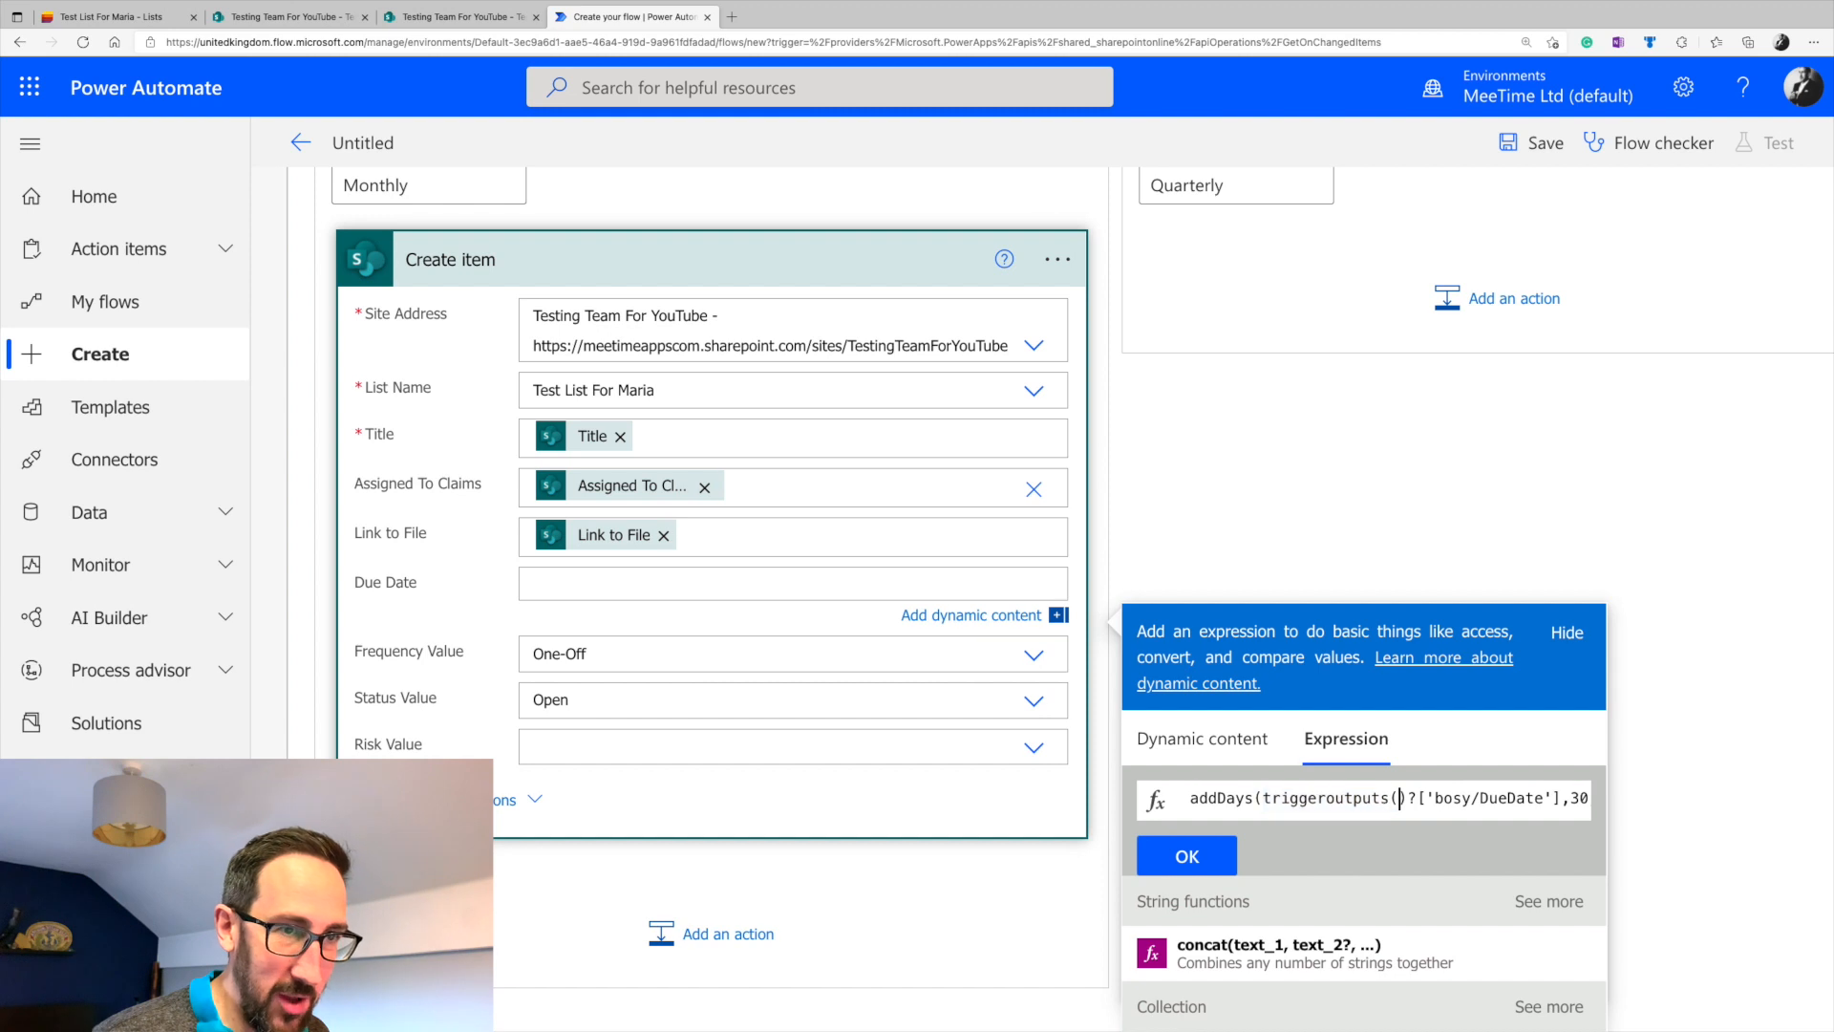
{"action": "key", "text": "BackSpace"}
{"action": "type", "text": "d"}
{"action": "key", "text": "End"}
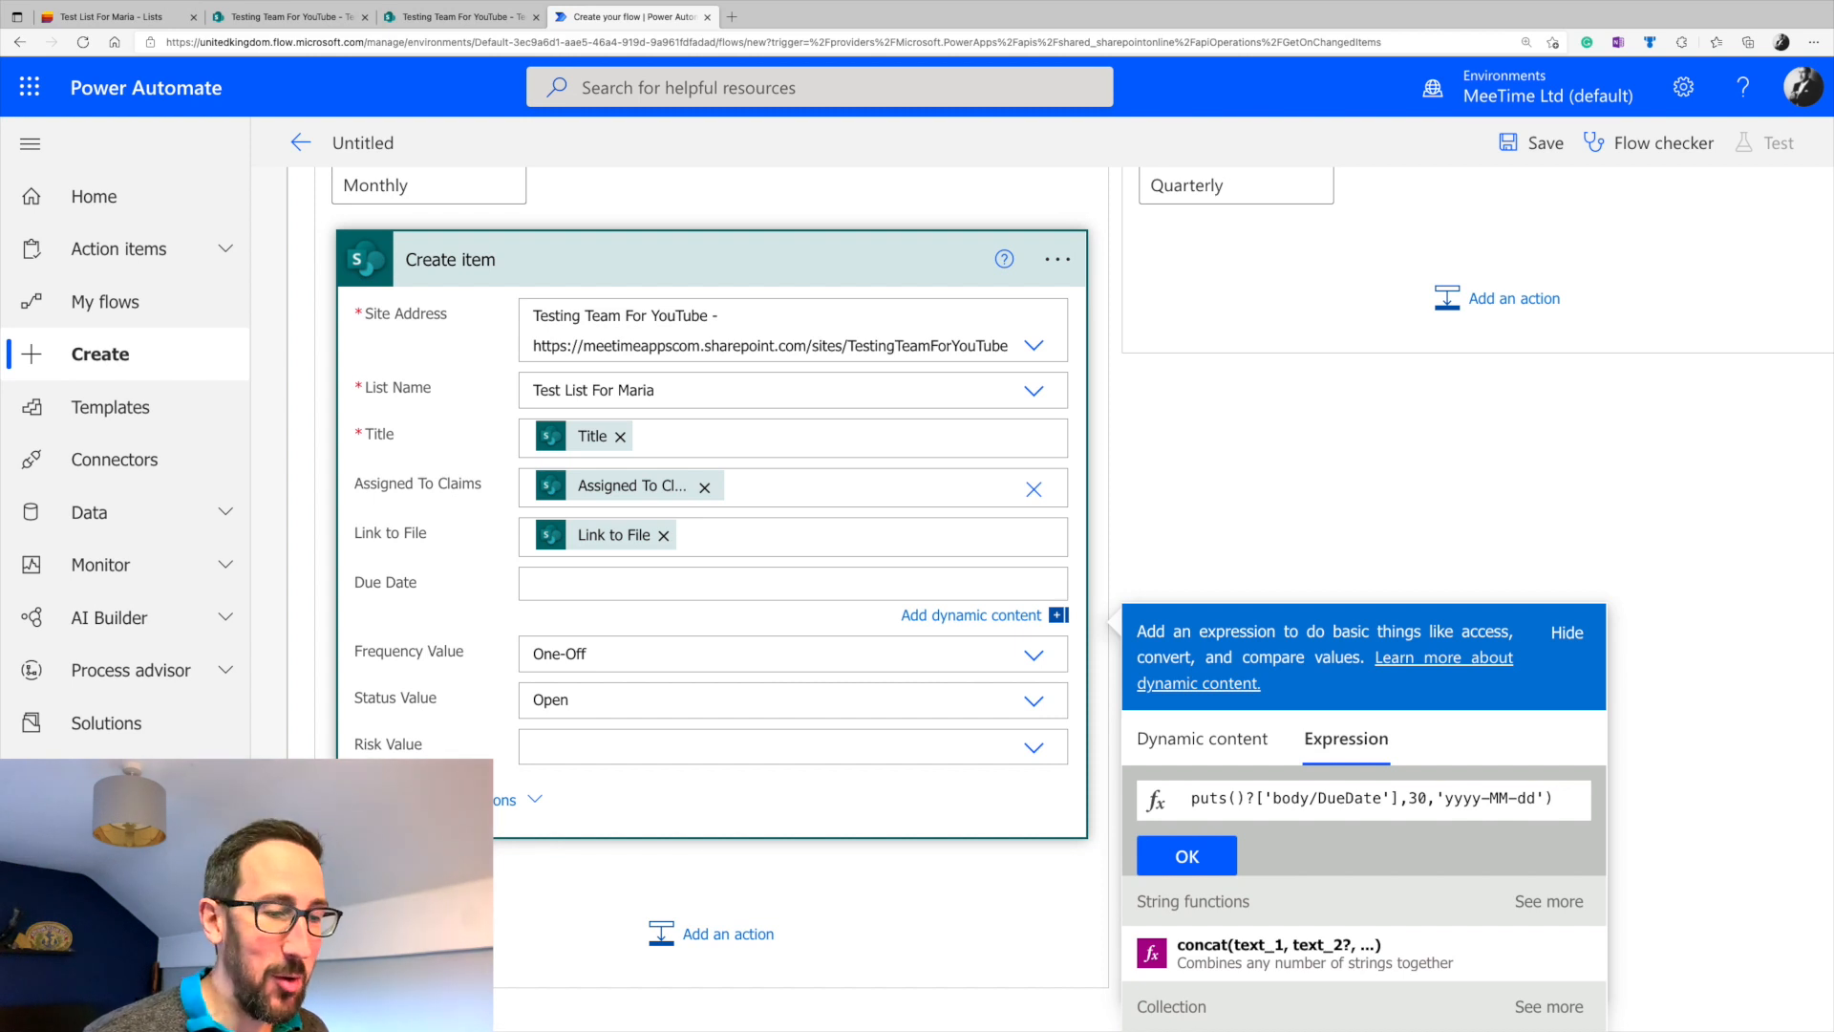
{"action": "left_click", "coordinate": [1204, 859]}
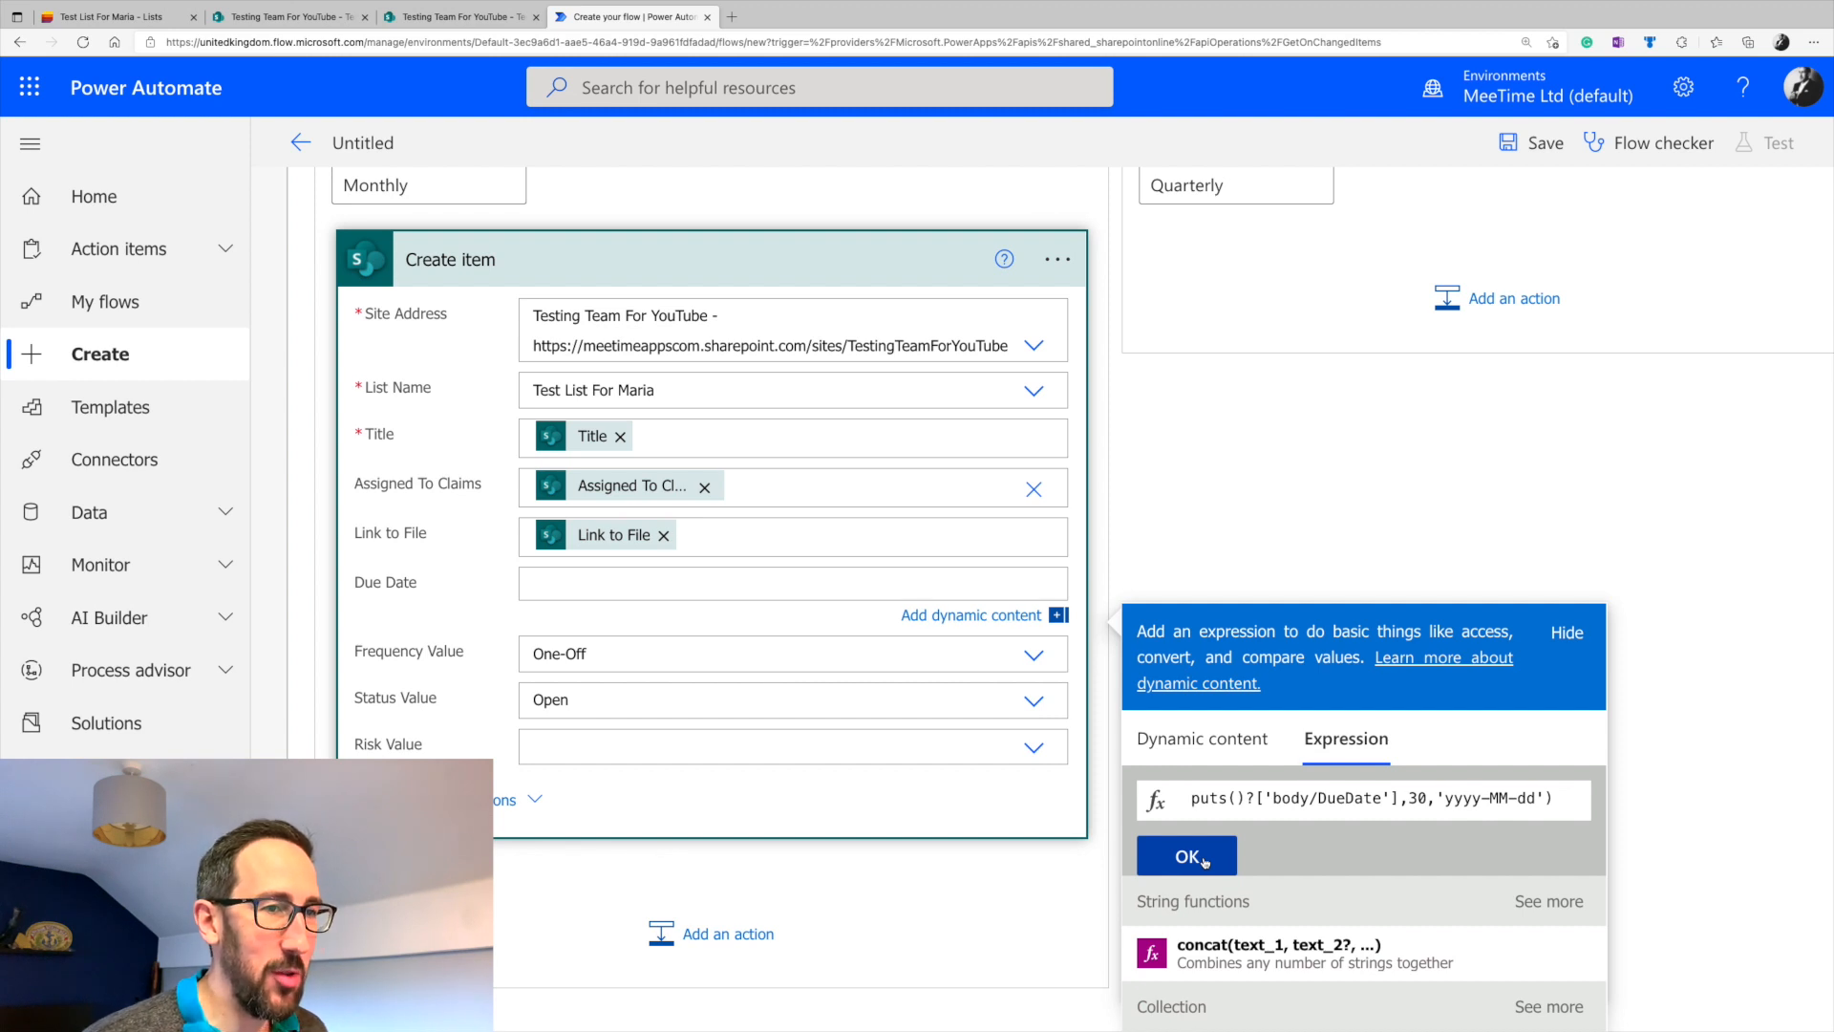
{"action": "left_click", "coordinate": [1204, 860]}
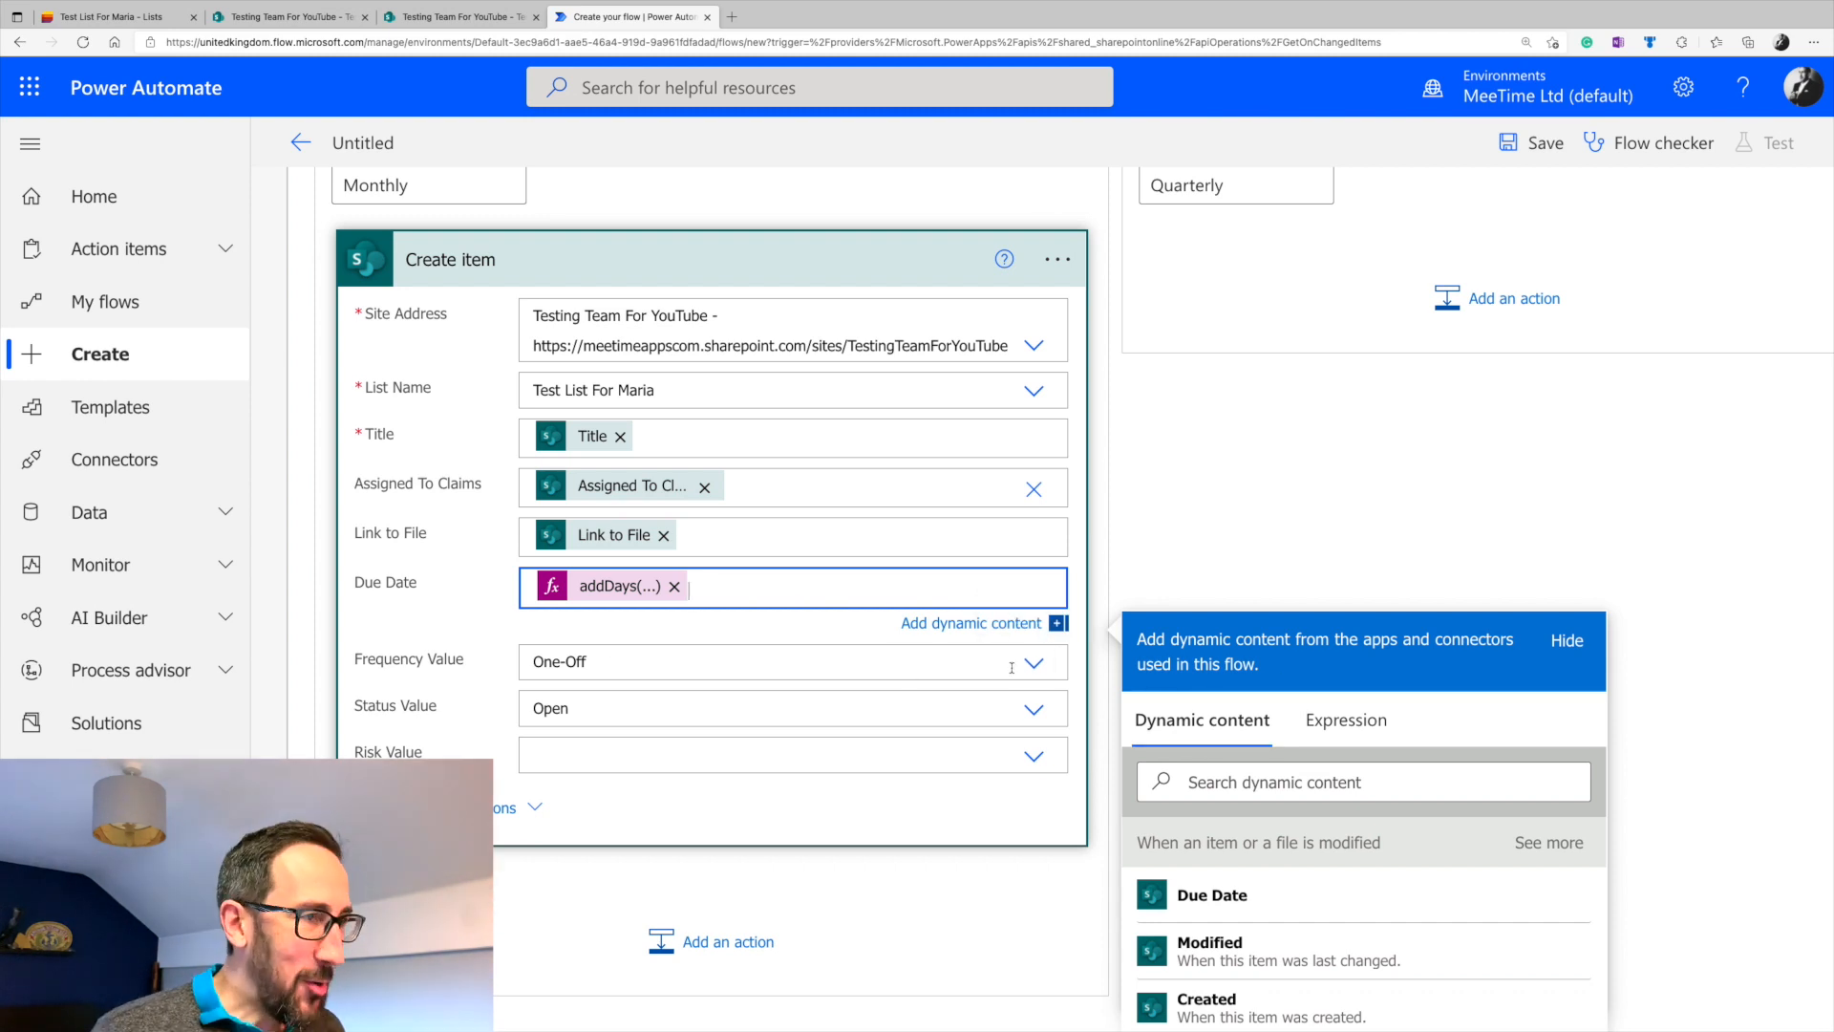
- Set the new item's Frequency Value to Monthly
{"action": "left_click", "coordinate": [1034, 666]}
{"action": "left_click", "coordinate": [1034, 635]}
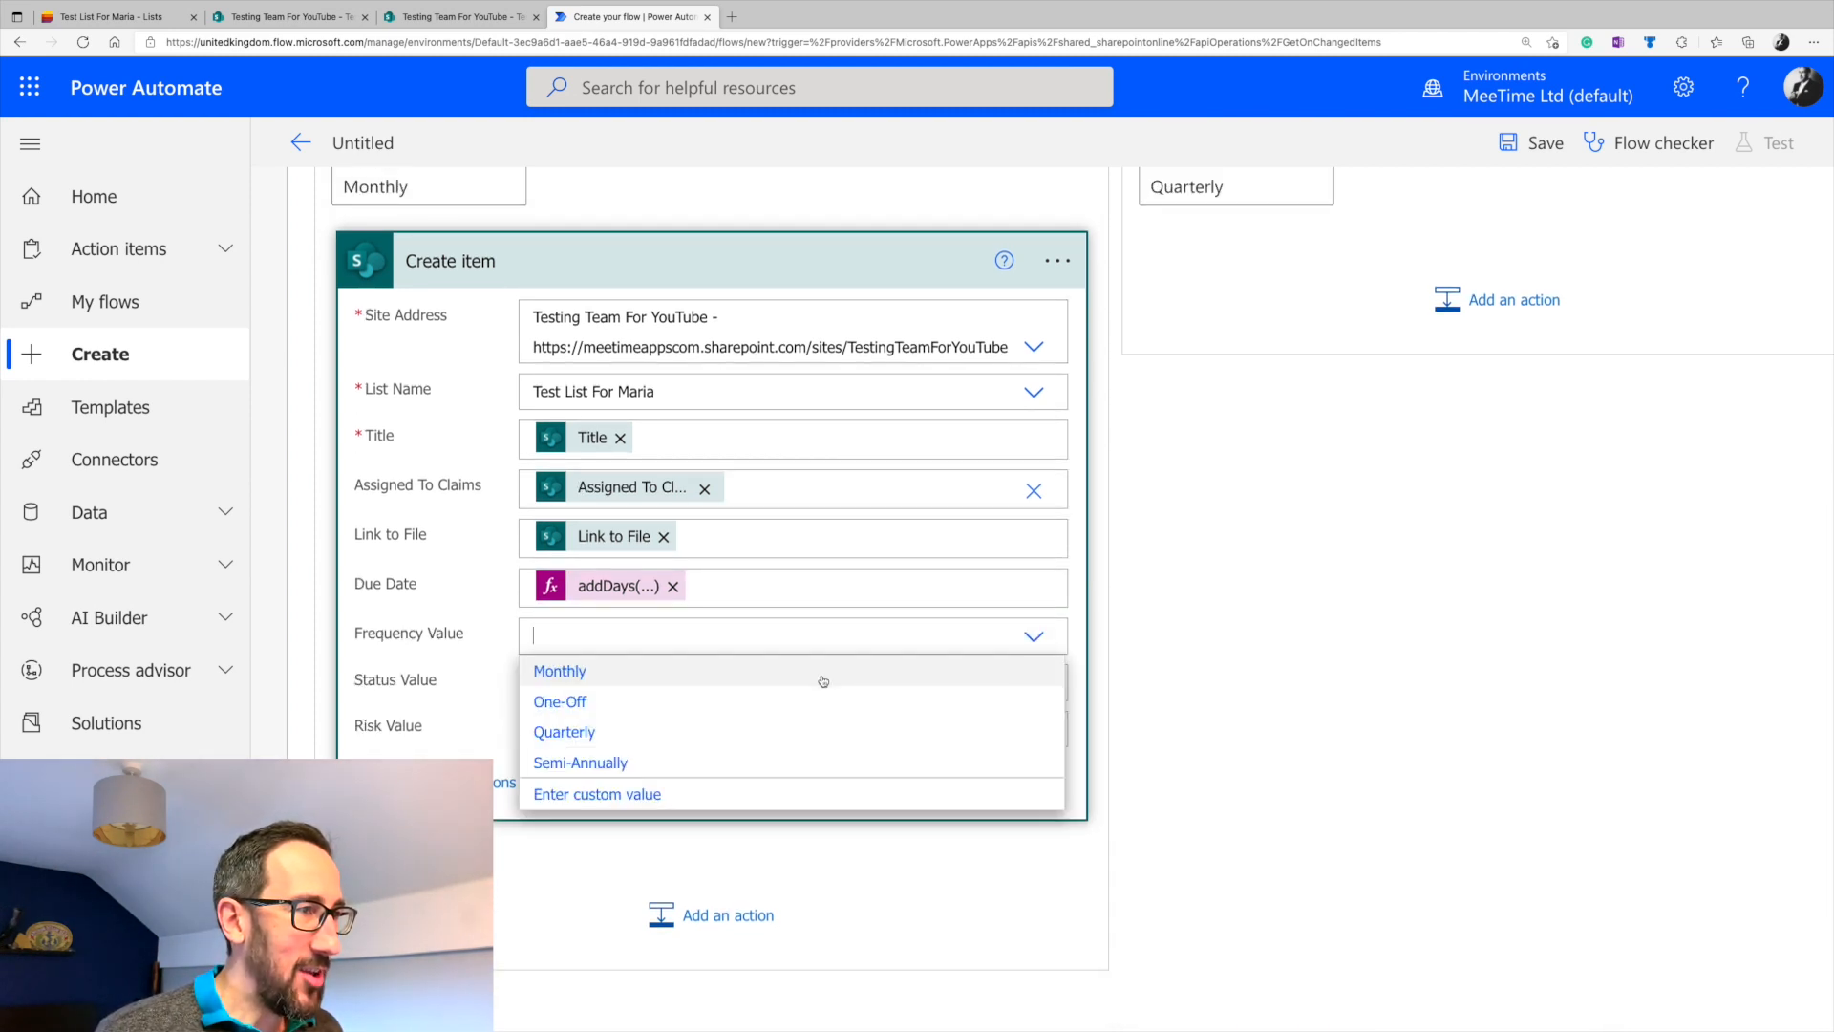
{"action": "left_click", "coordinate": [579, 672]}
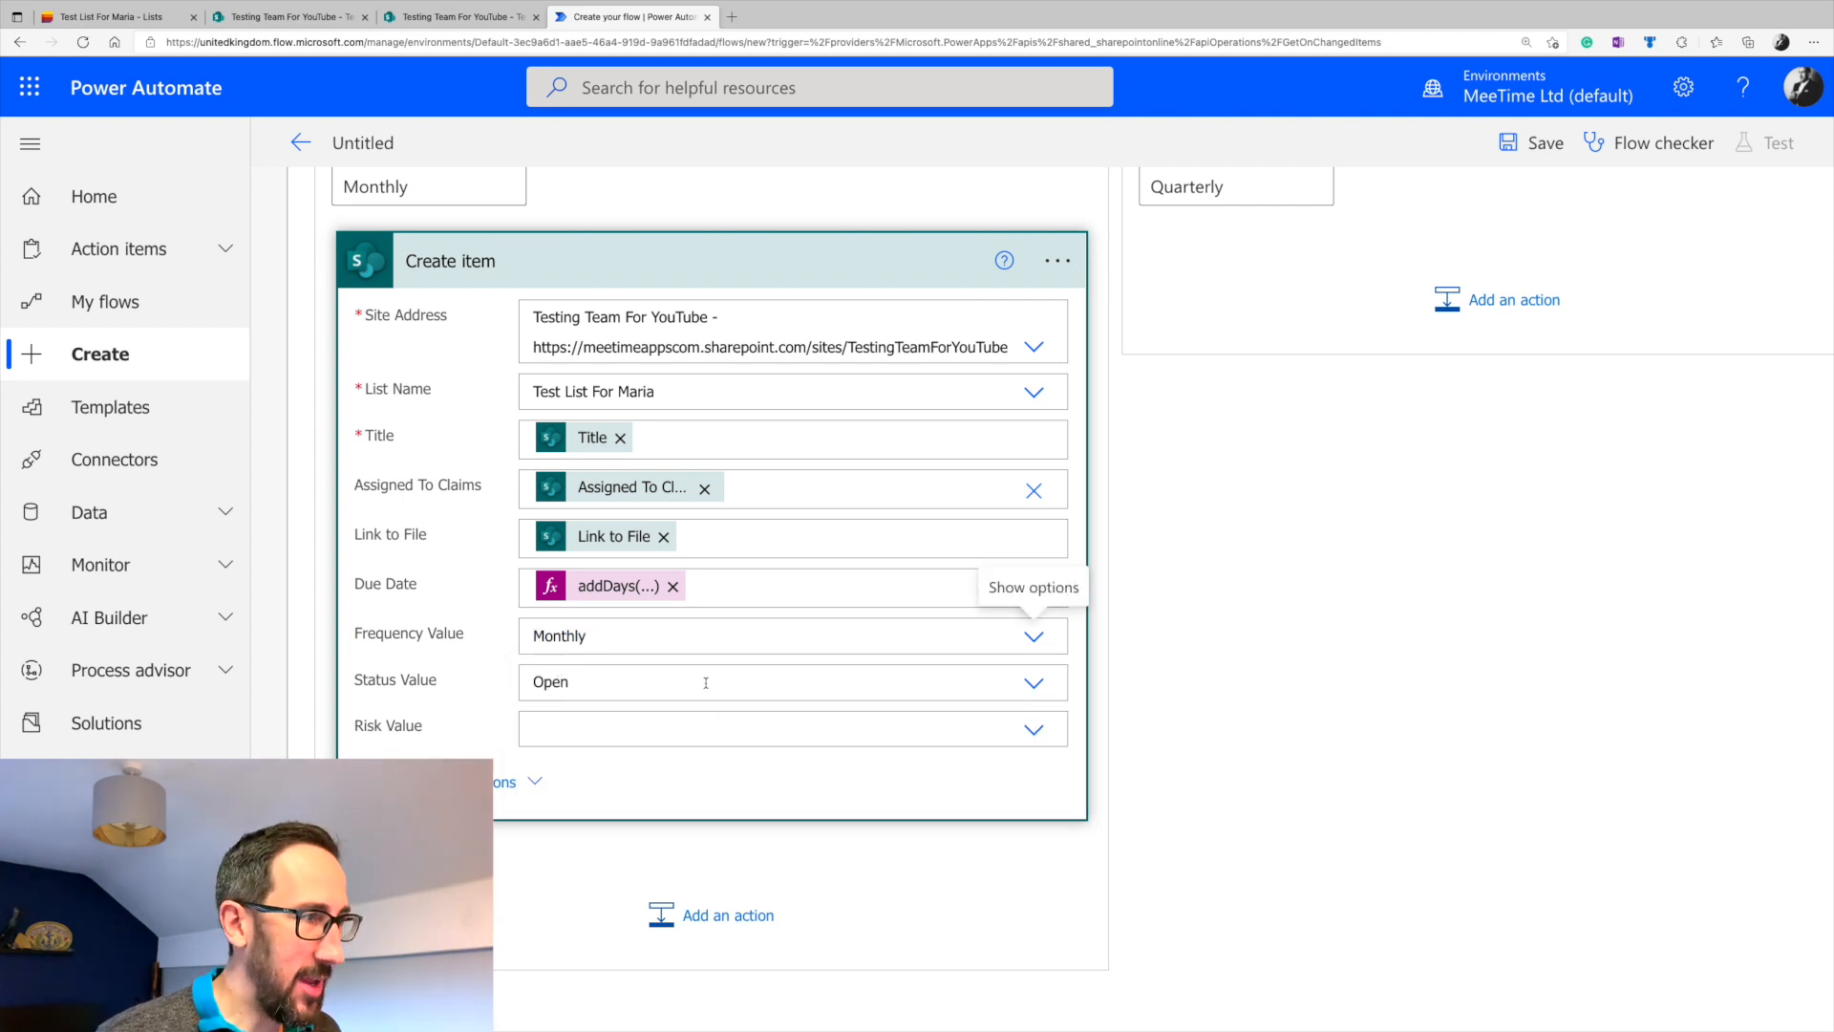
- Give the new item's Risk Value a custom value using the trigger's Risk Value dynamic content
{"action": "left_click", "coordinate": [774, 738]}
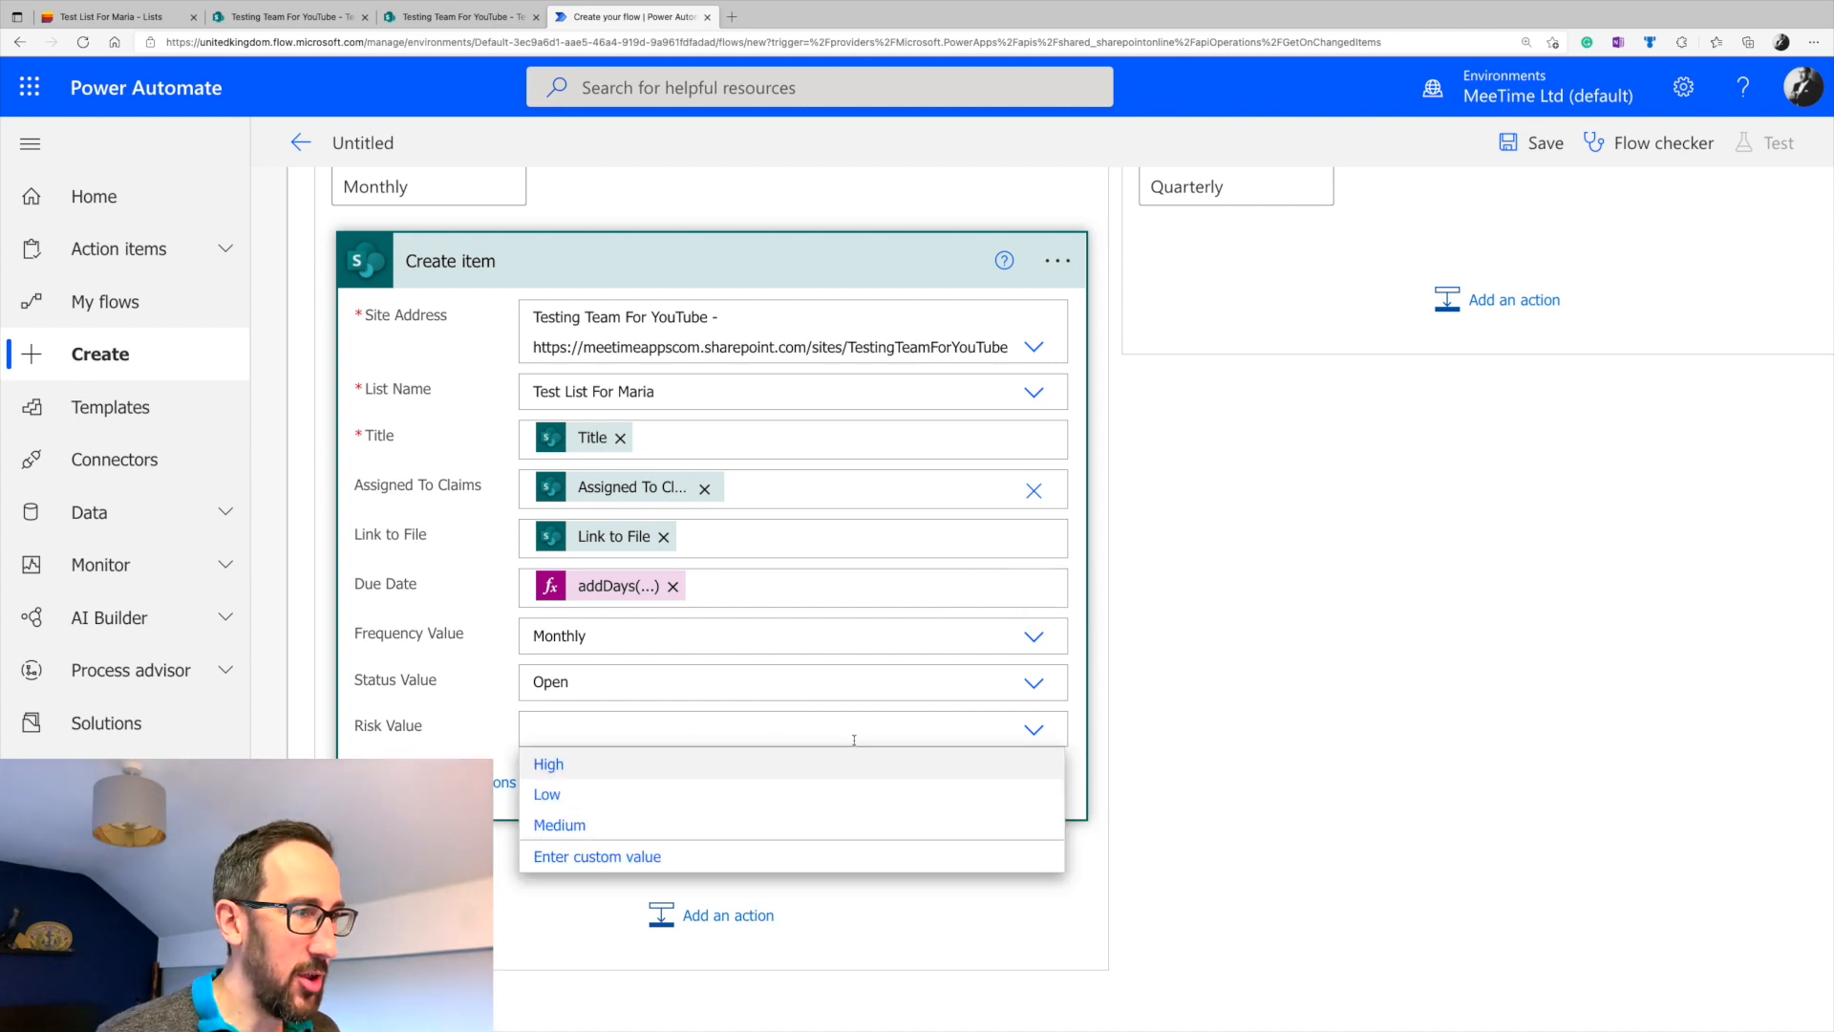
{"action": "left_click", "coordinate": [592, 857]}
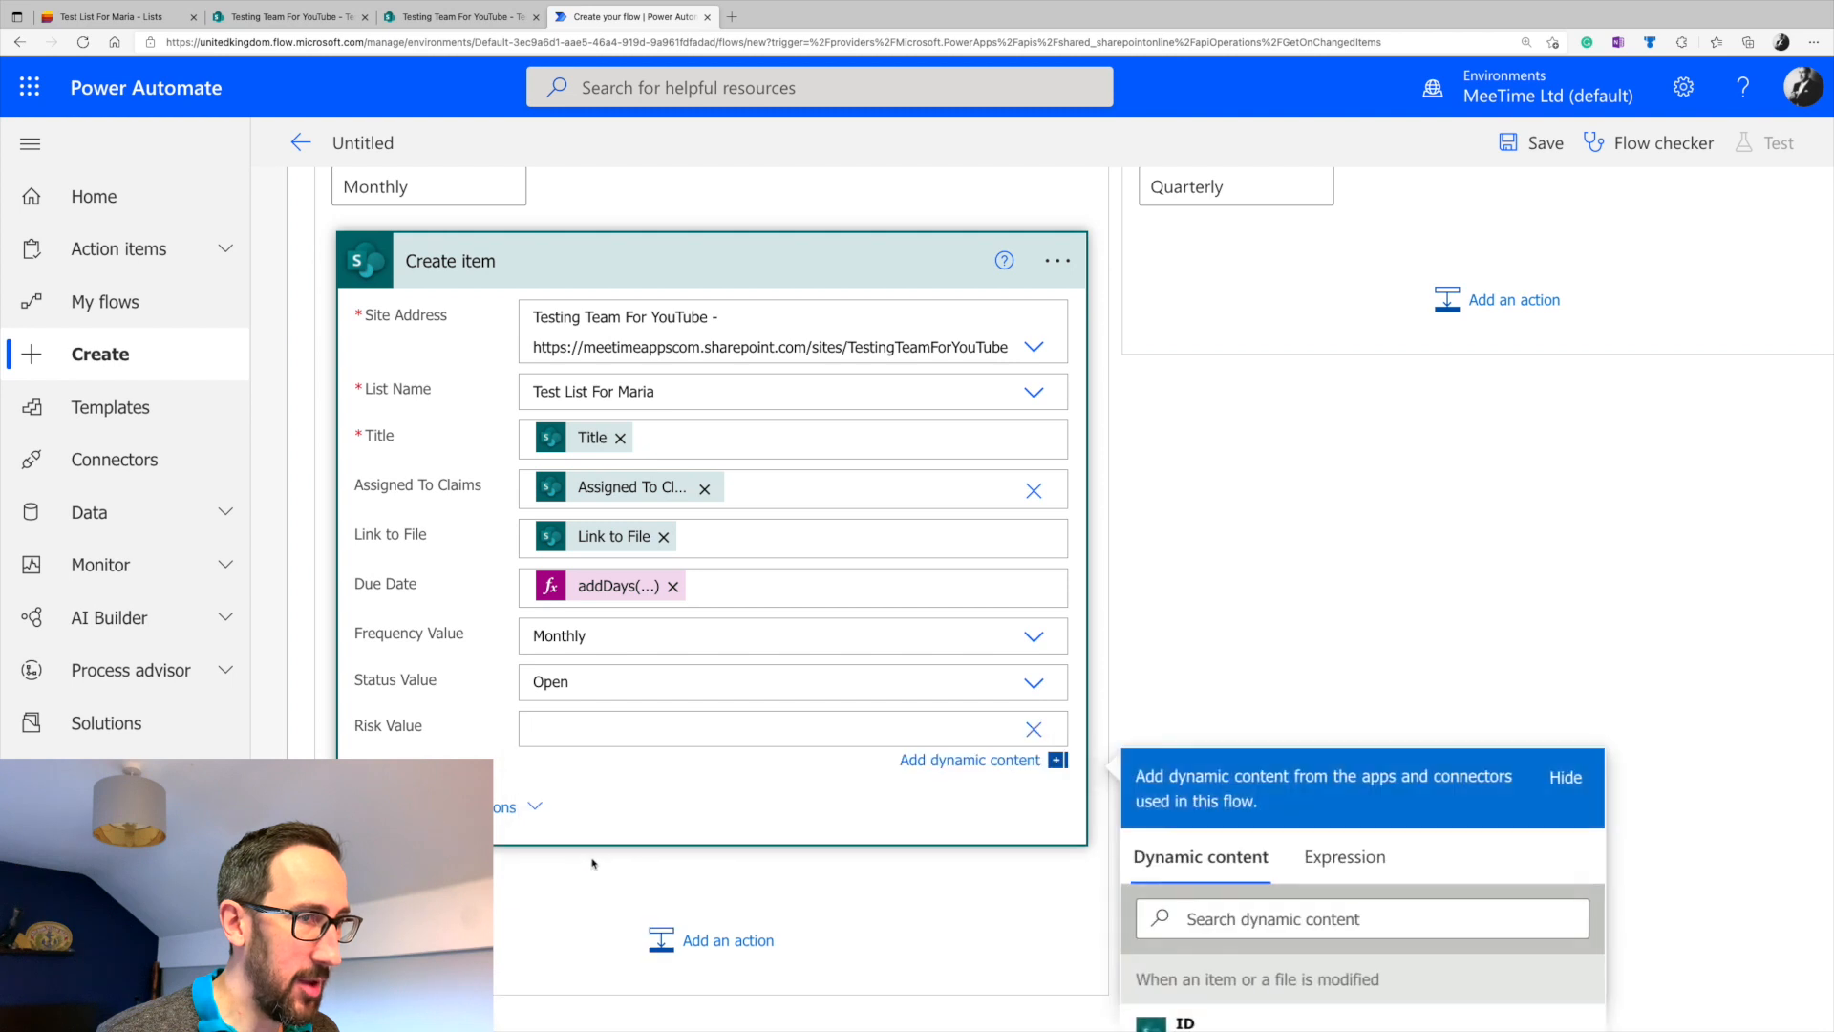
{"action": "scroll", "coordinate": [1340, 834], "scroll_direction": "down", "scroll_amount": 2}
{"action": "scroll", "coordinate": [1340, 834], "scroll_direction": "down", "scroll_amount": 1}
{"action": "left_click", "coordinate": [1247, 721]}
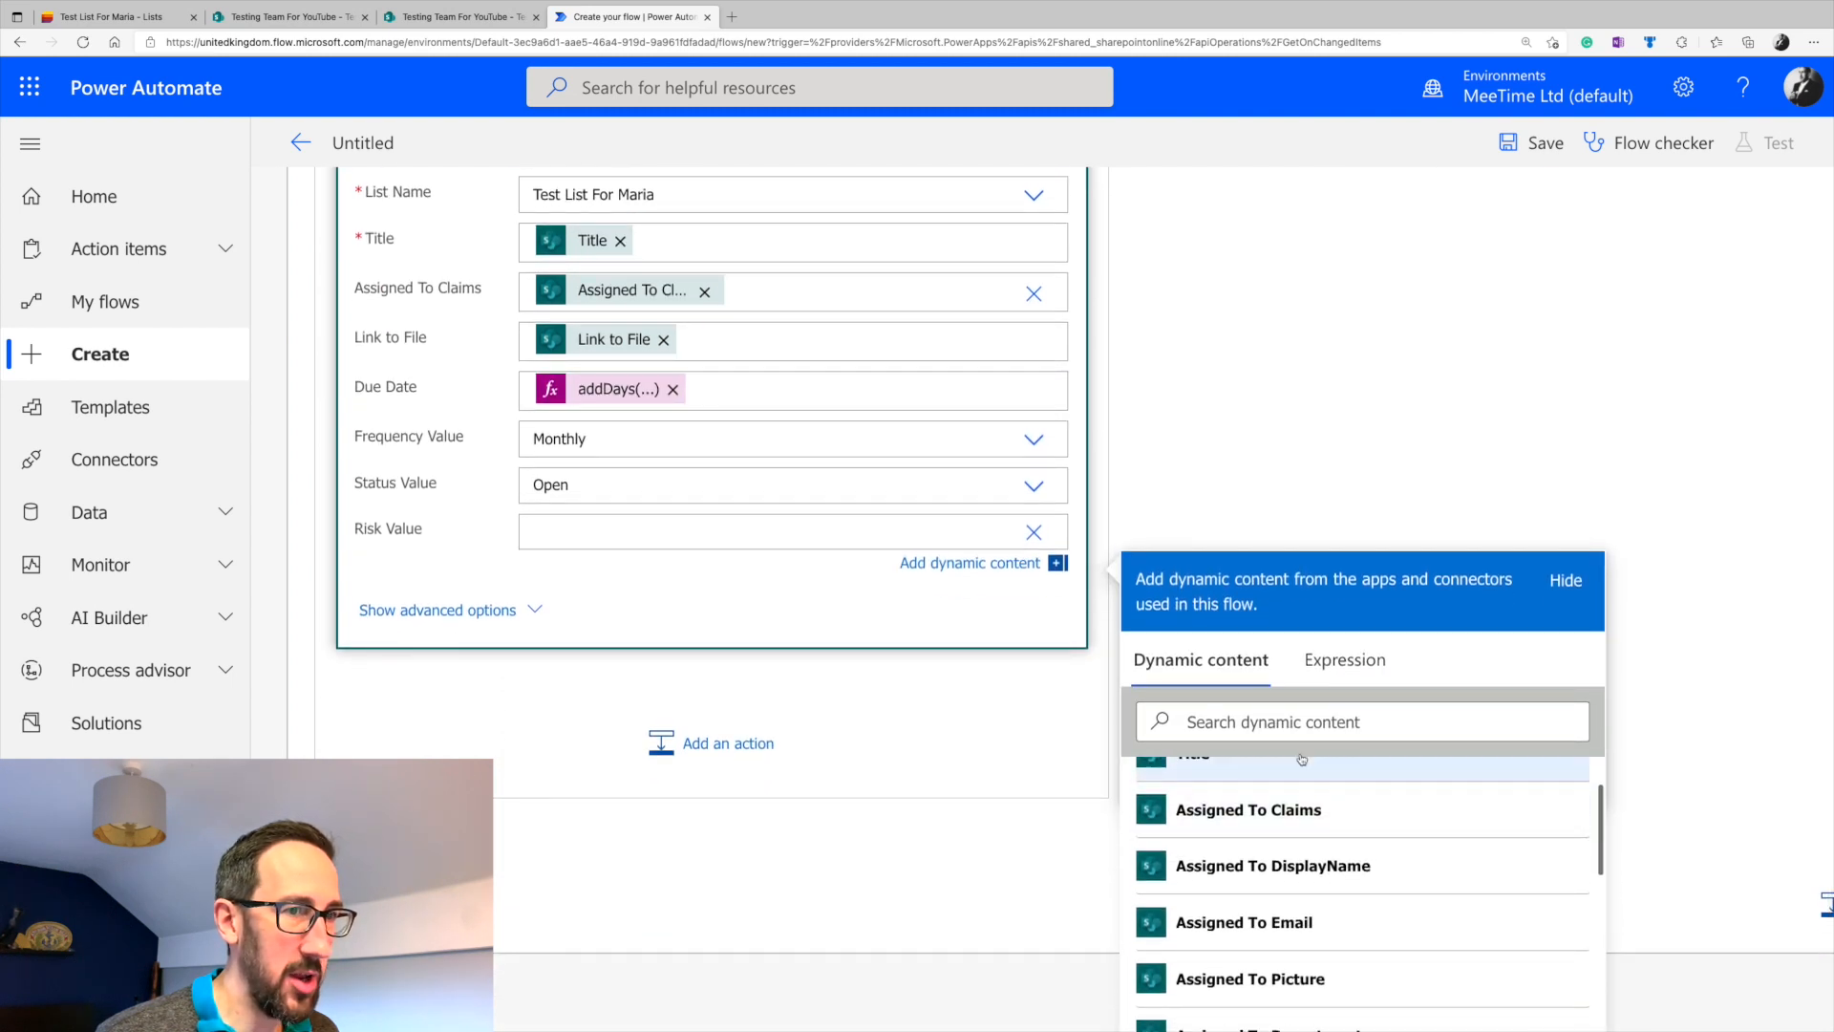
{"action": "type", "text": "risk"}
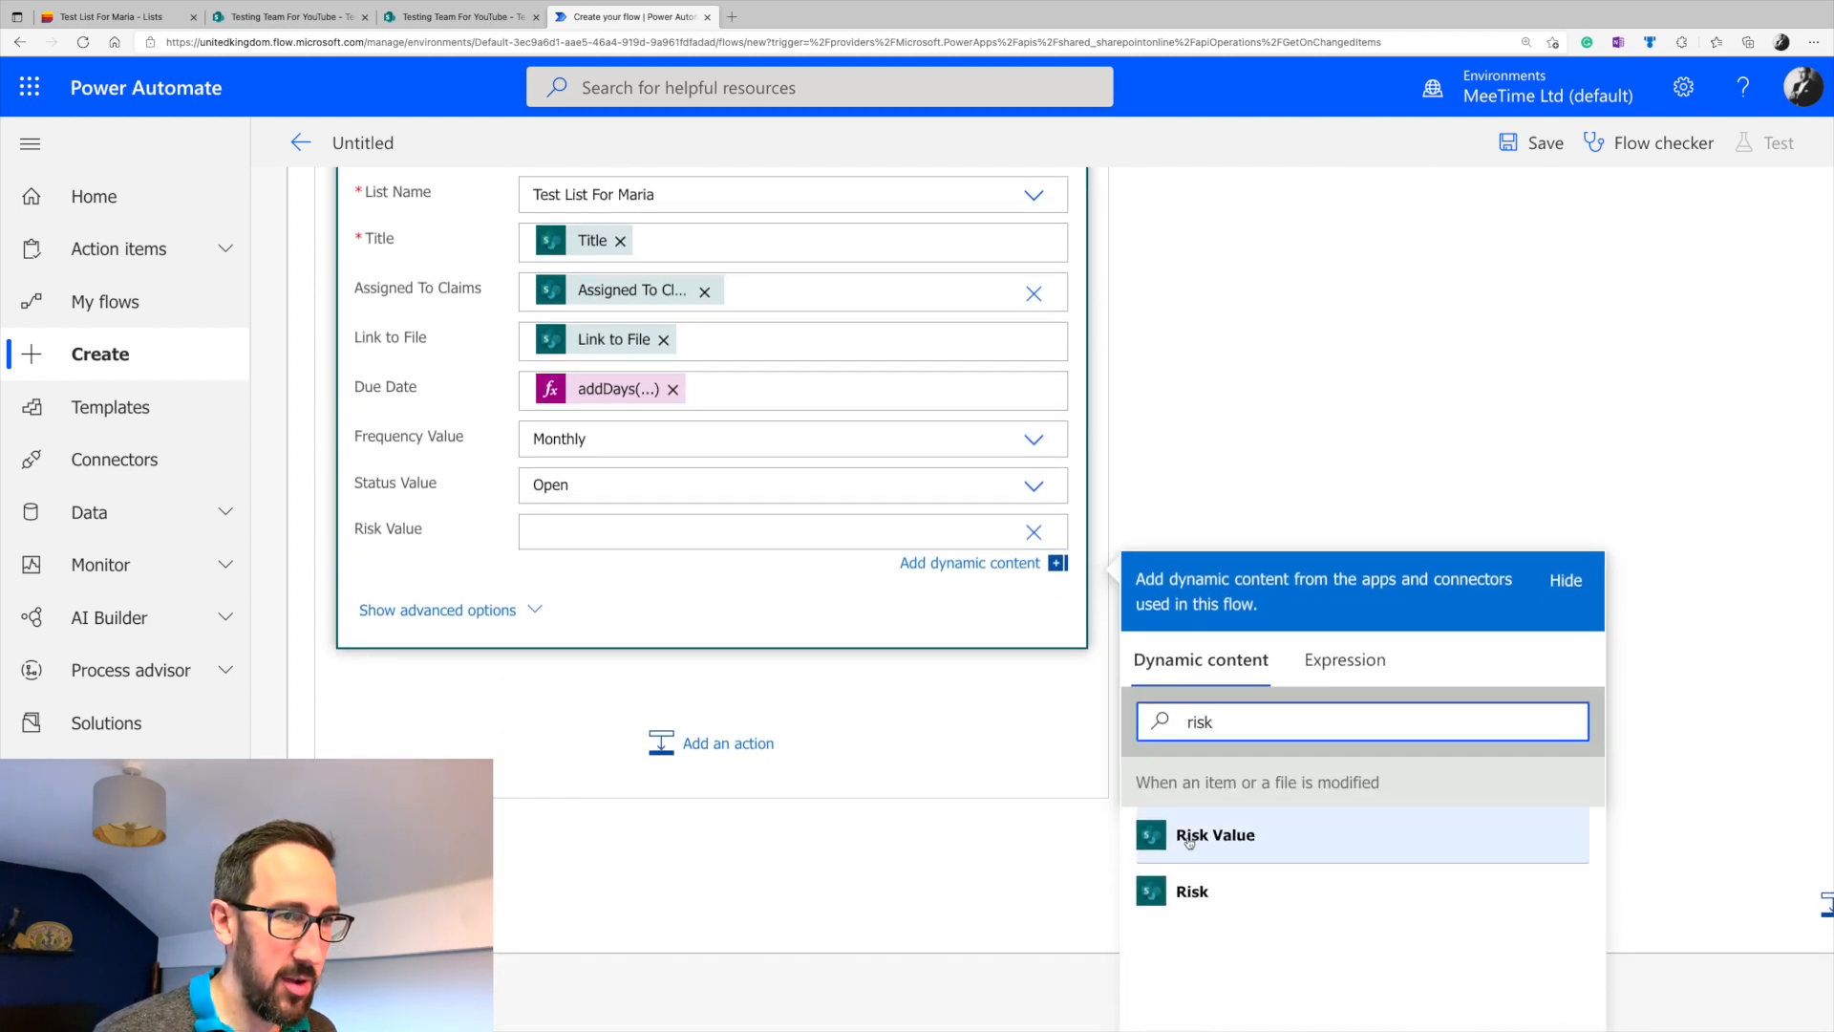
{"action": "left_click", "coordinate": [1214, 836]}
{"action": "left_click", "coordinate": [829, 674]}
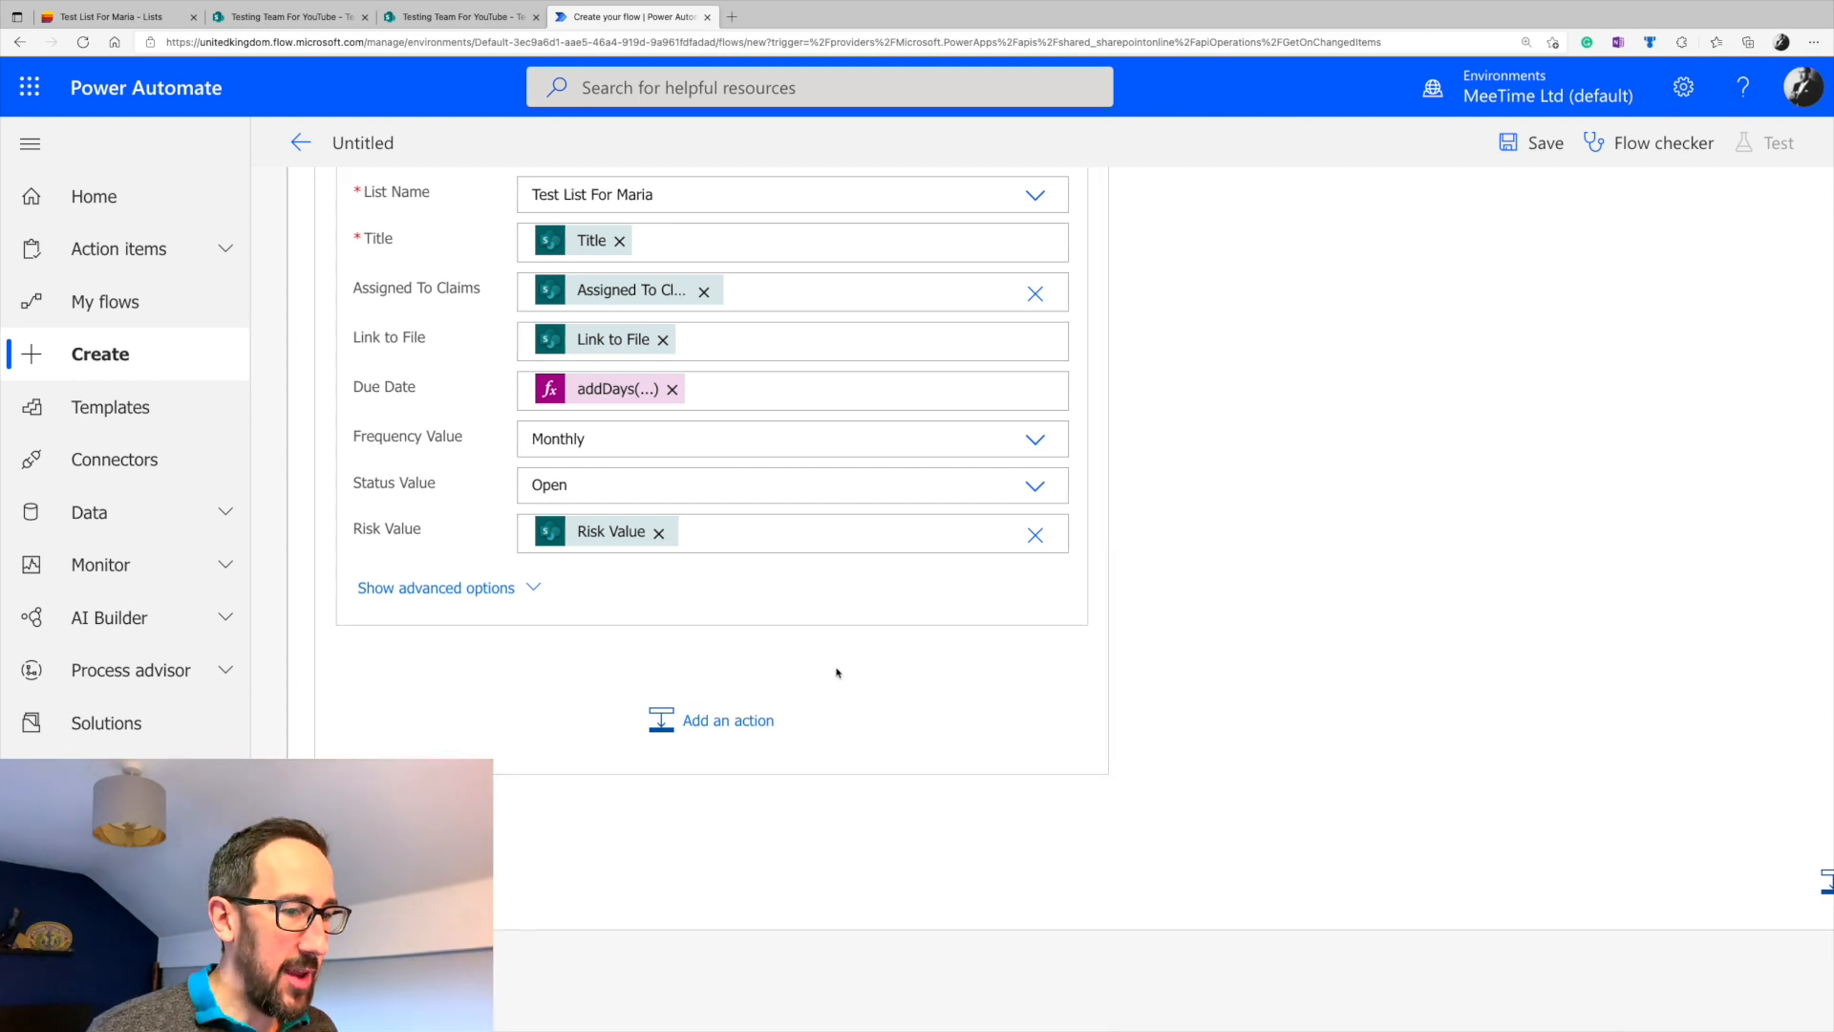
- Review the Monthly case's Create item action alongside the Quarterly and Semi-Annually cases and the Switch above them
{"action": "scroll", "coordinate": [797, 662], "scroll_direction": "up", "scroll_amount": 3}
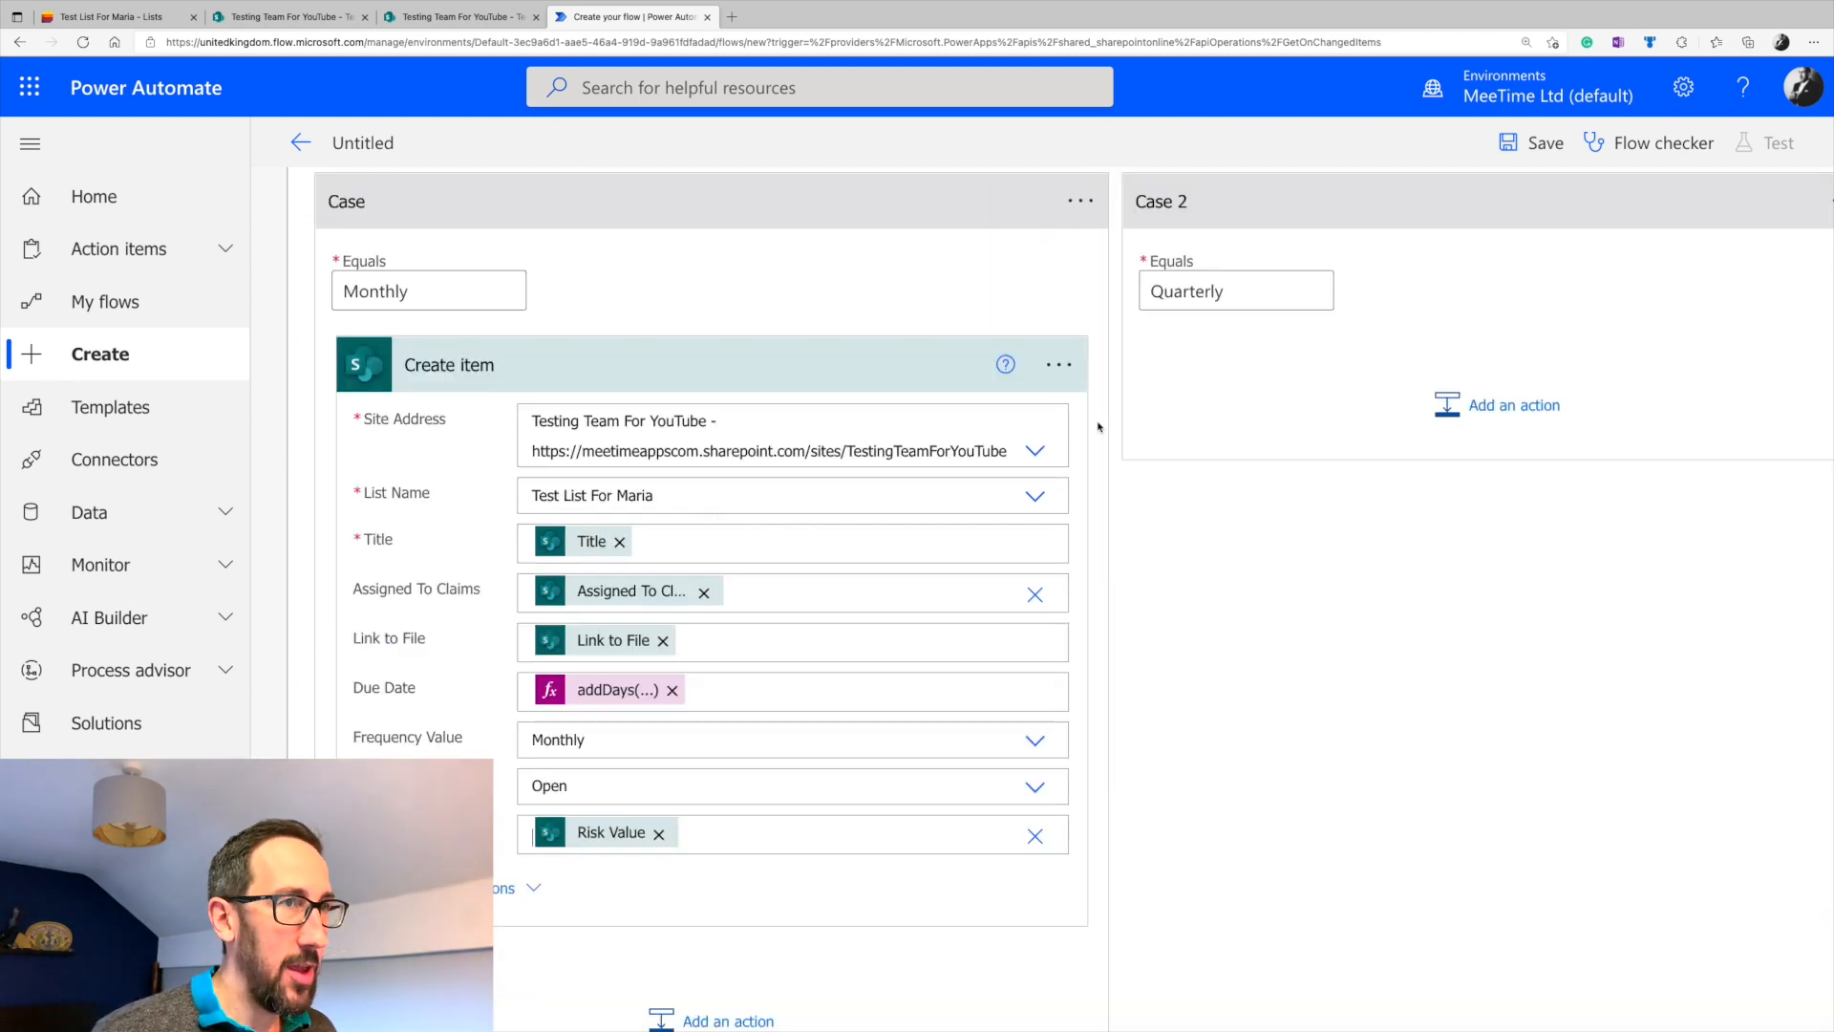
{"action": "scroll", "coordinate": [1328, 366], "scroll_direction": "right", "scroll_amount": 2}
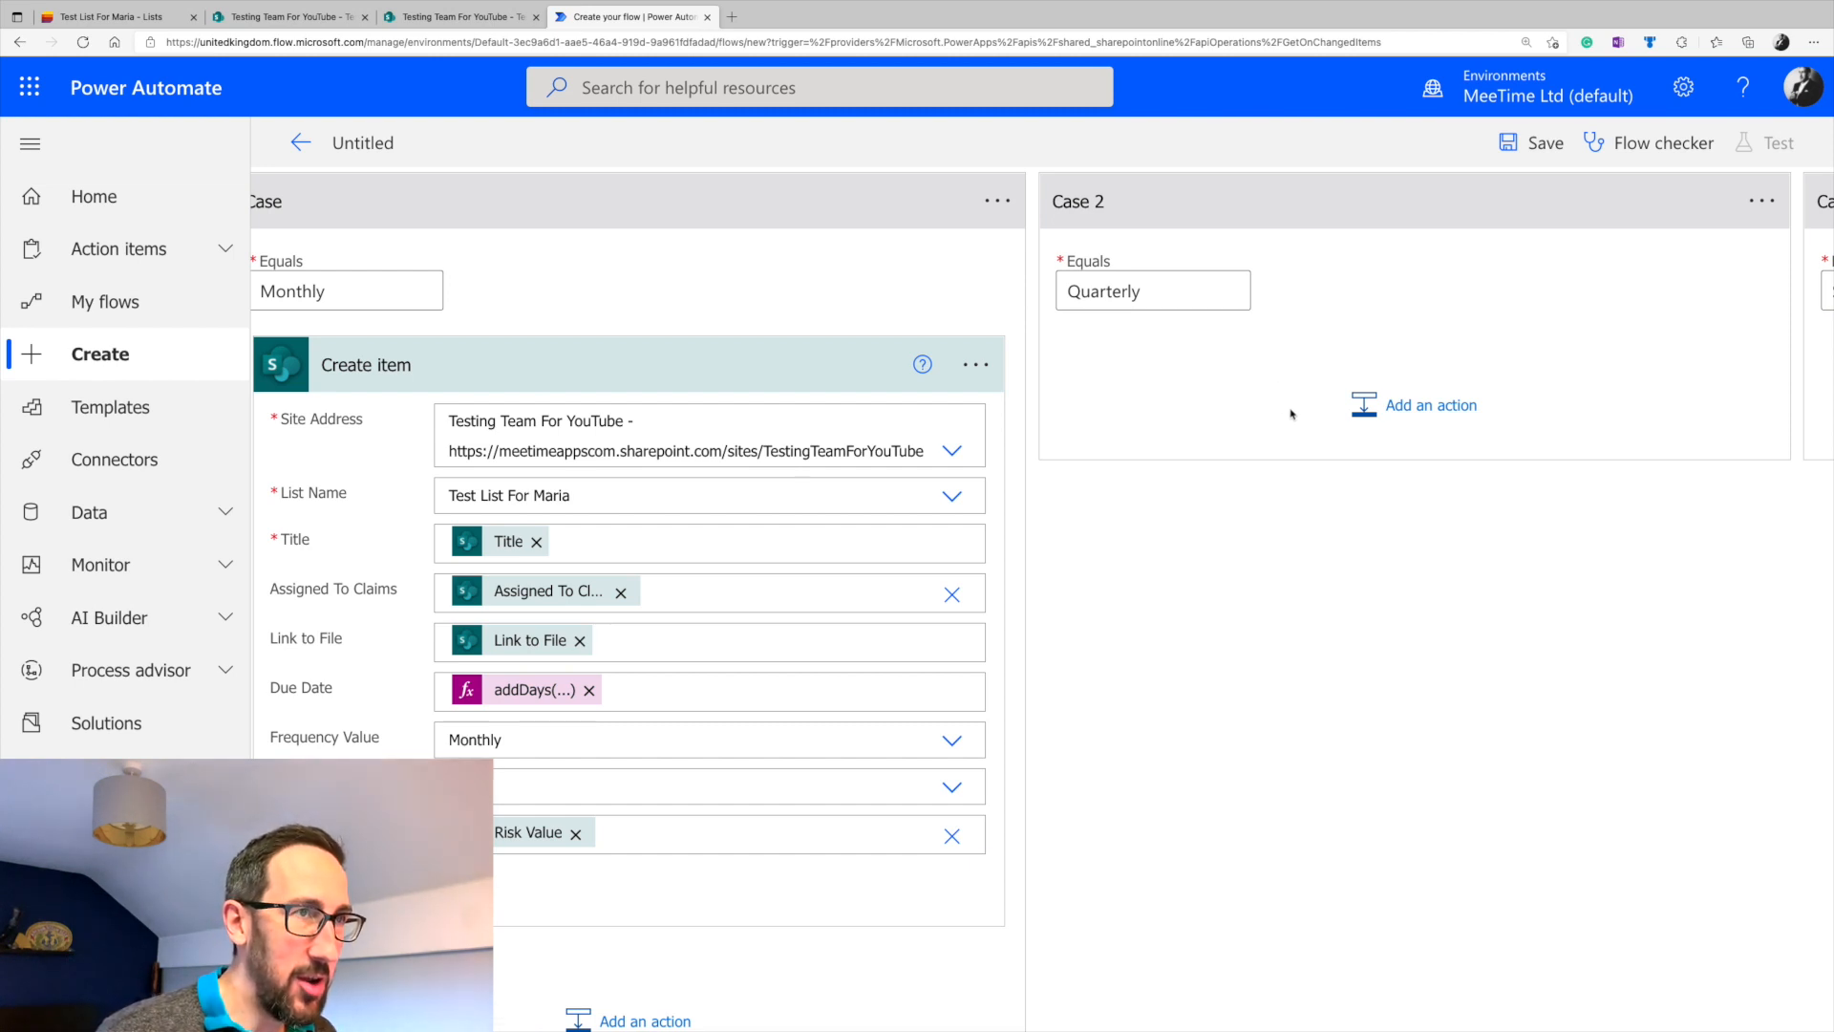
{"action": "scroll", "coordinate": [1291, 413], "scroll_direction": "right", "scroll_amount": 5}
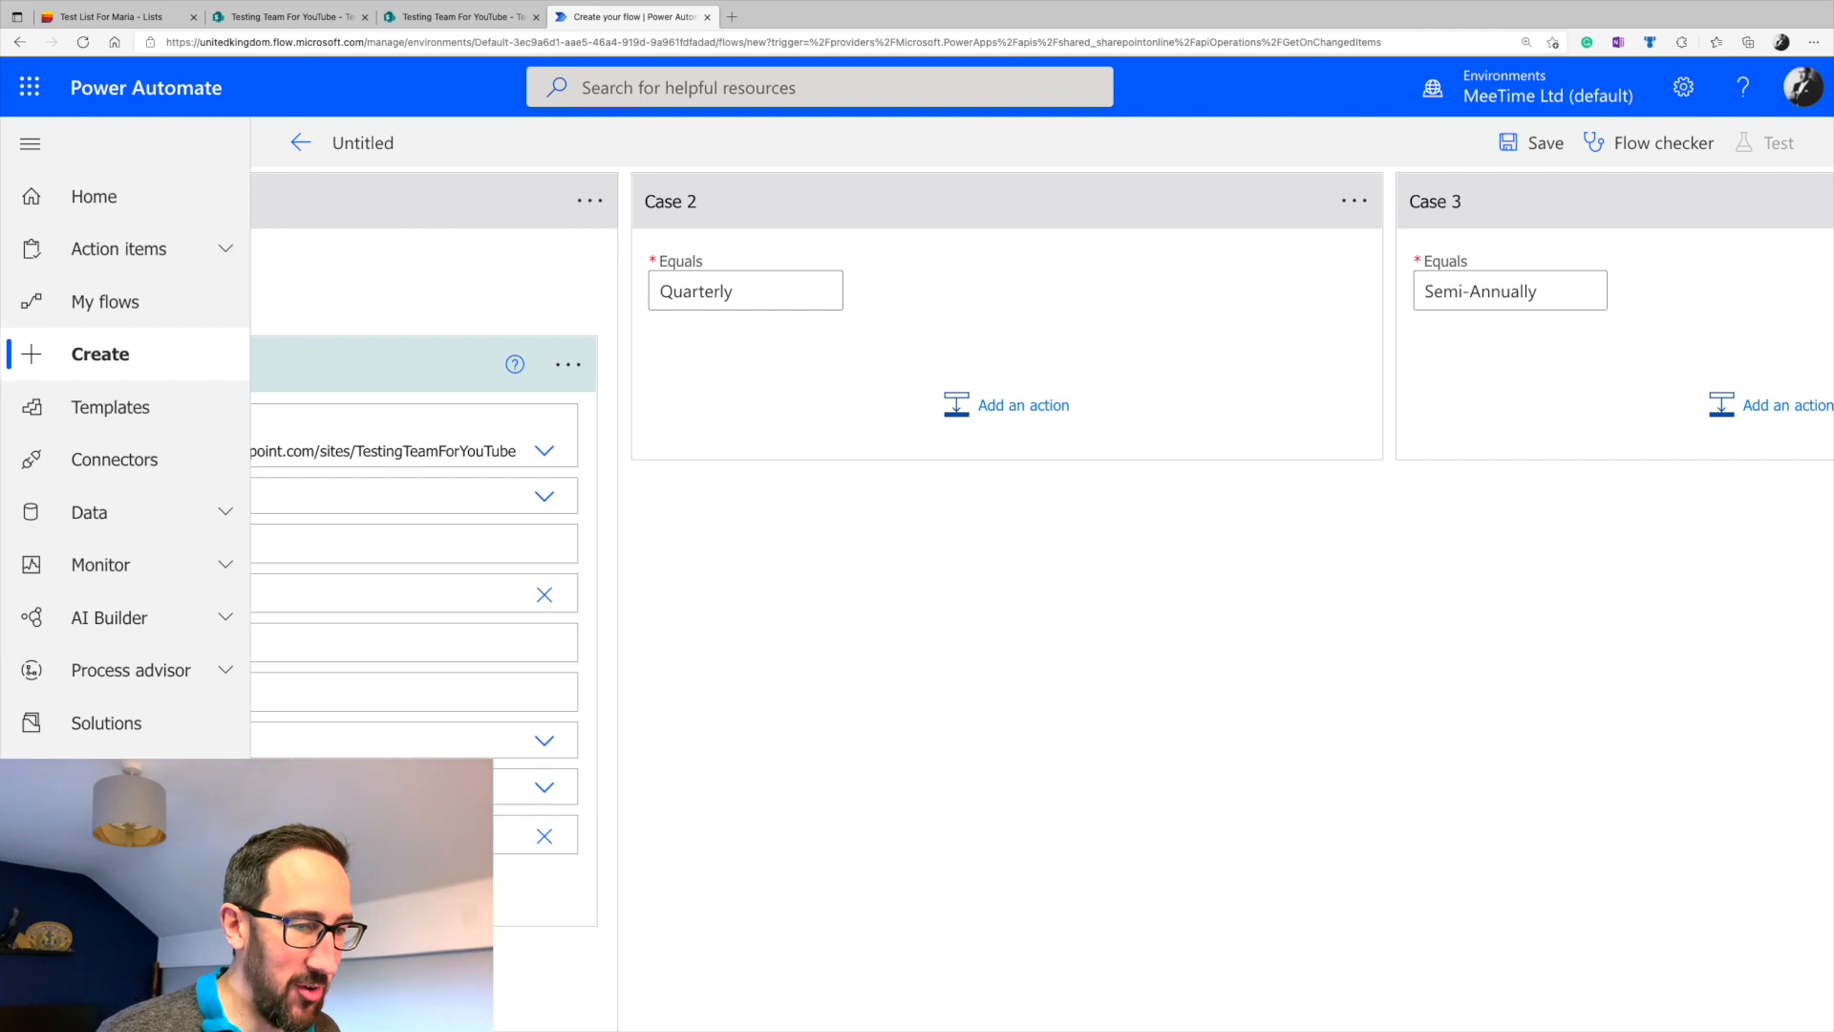
{"action": "scroll", "coordinate": [958, 696], "scroll_direction": "left", "scroll_amount": 1}
{"action": "scroll", "coordinate": [958, 697], "scroll_direction": "left", "scroll_amount": 3}
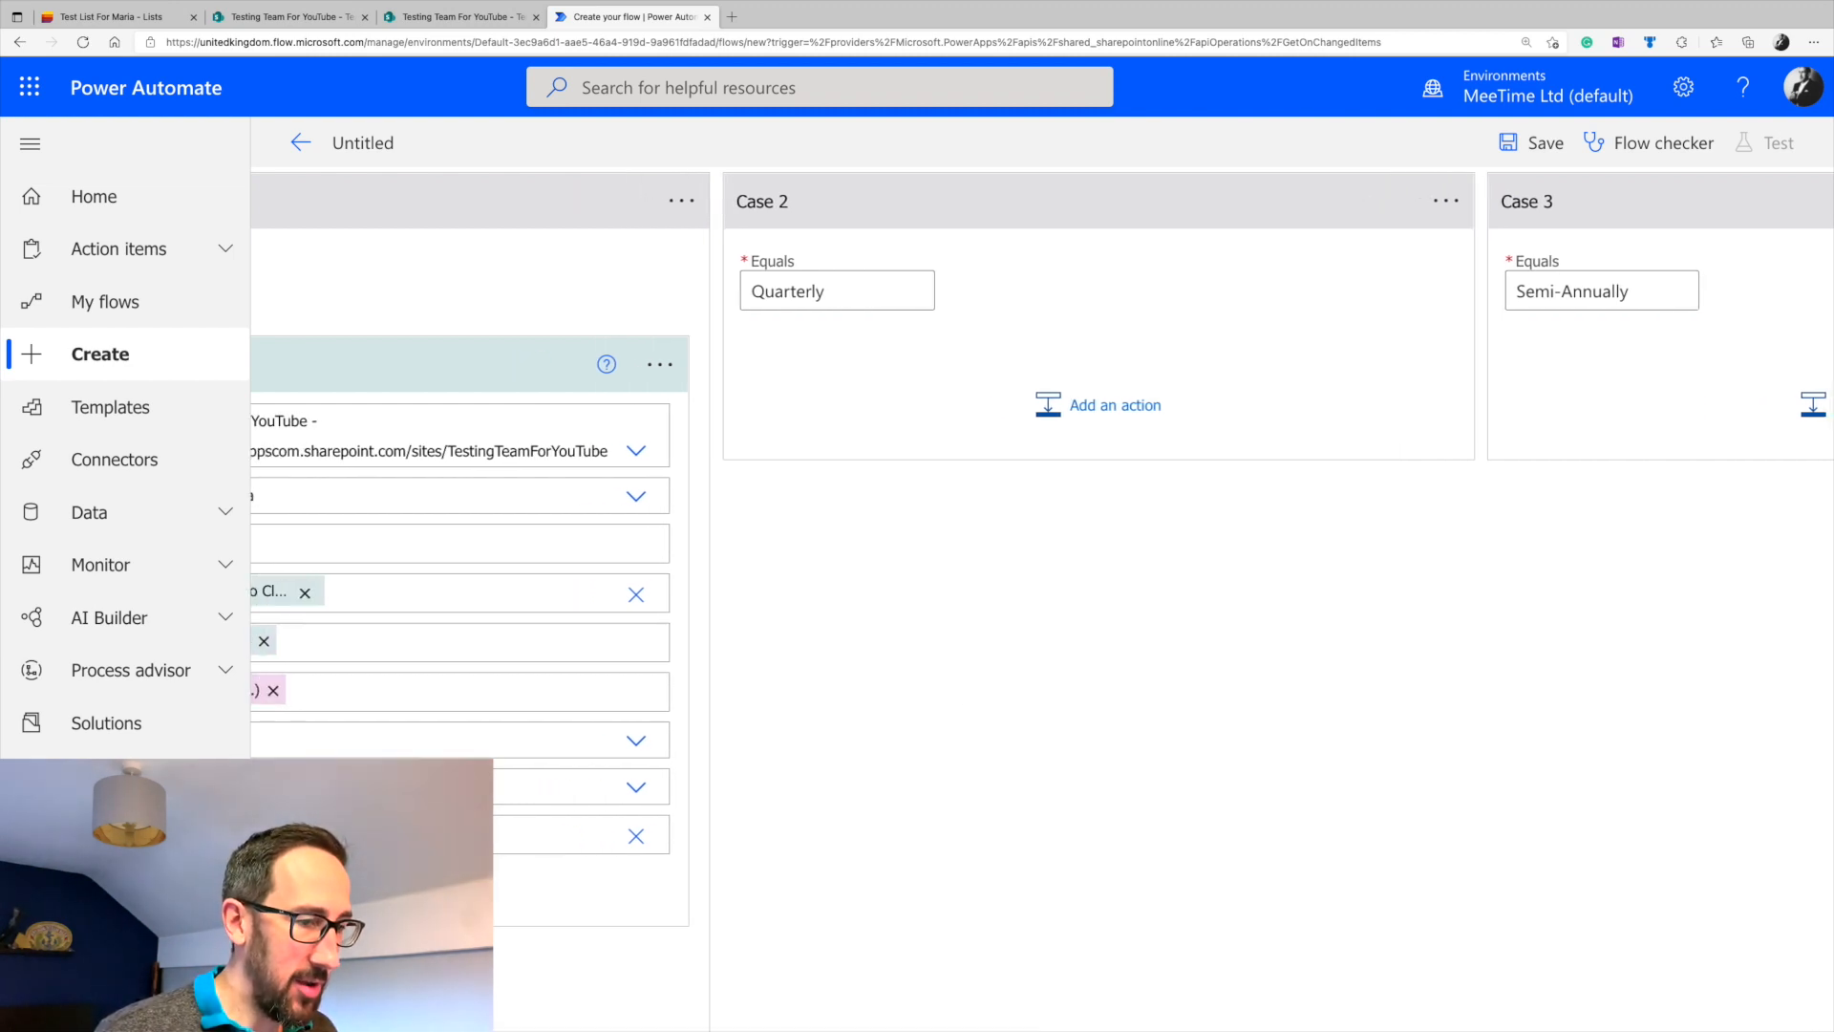
{"action": "scroll", "coordinate": [1063, 780], "scroll_direction": "up", "scroll_amount": 5}
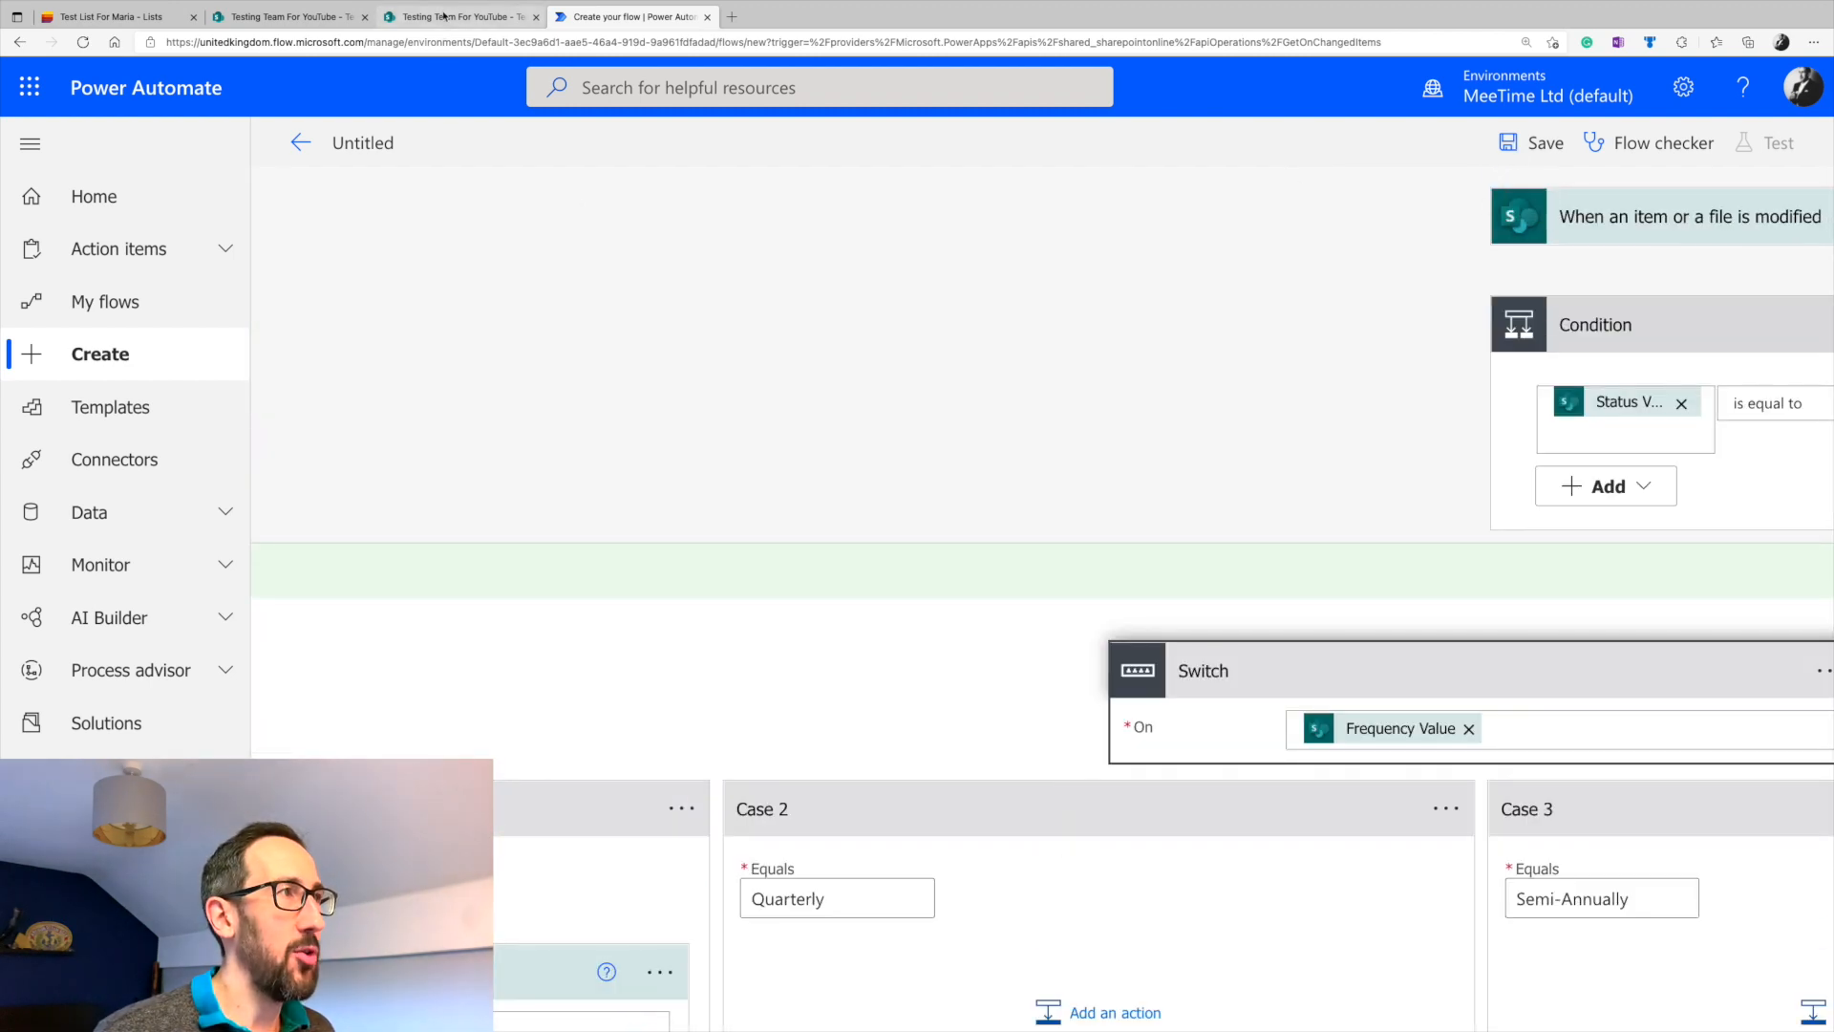
- Switch to the SharePoint list and set the monthly Test Request item's Status to Closed
{"action": "left_click", "coordinate": [444, 18]}
{"action": "scroll", "coordinate": [813, 628], "scroll_direction": "right", "scroll_amount": 3}
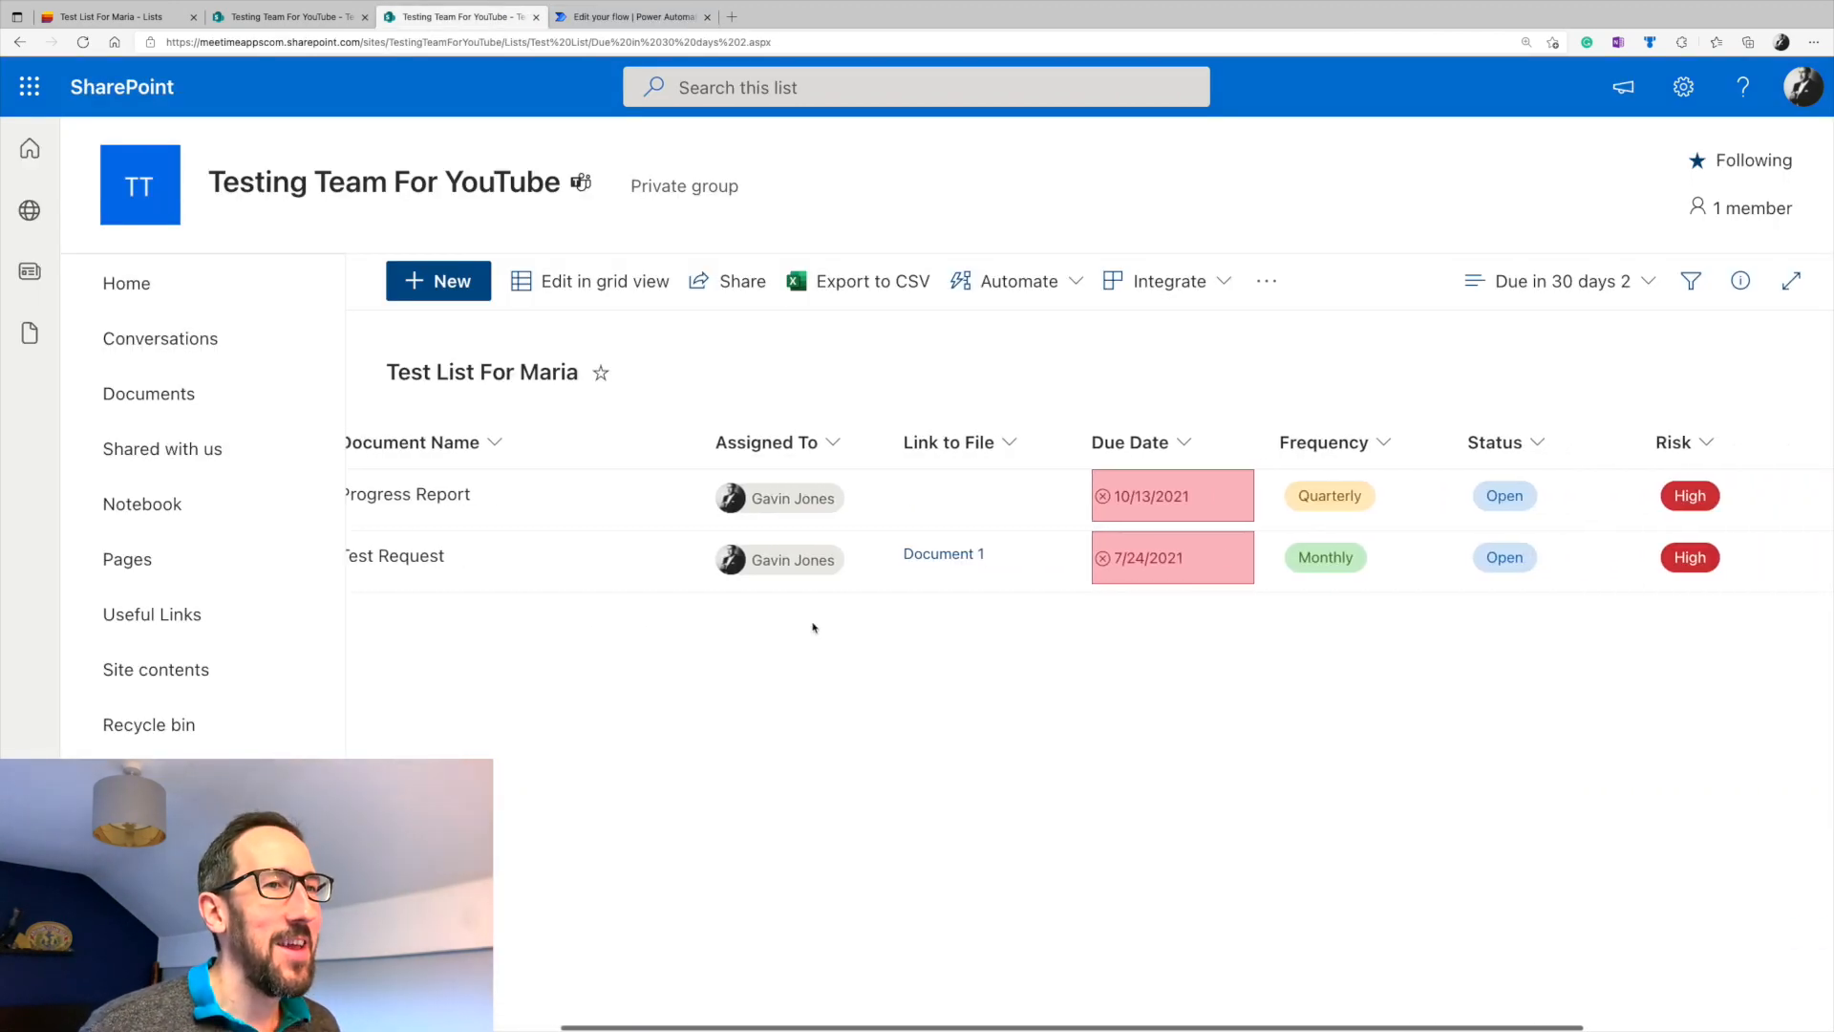
{"action": "scroll", "coordinate": [813, 628], "scroll_direction": "left", "scroll_amount": 3}
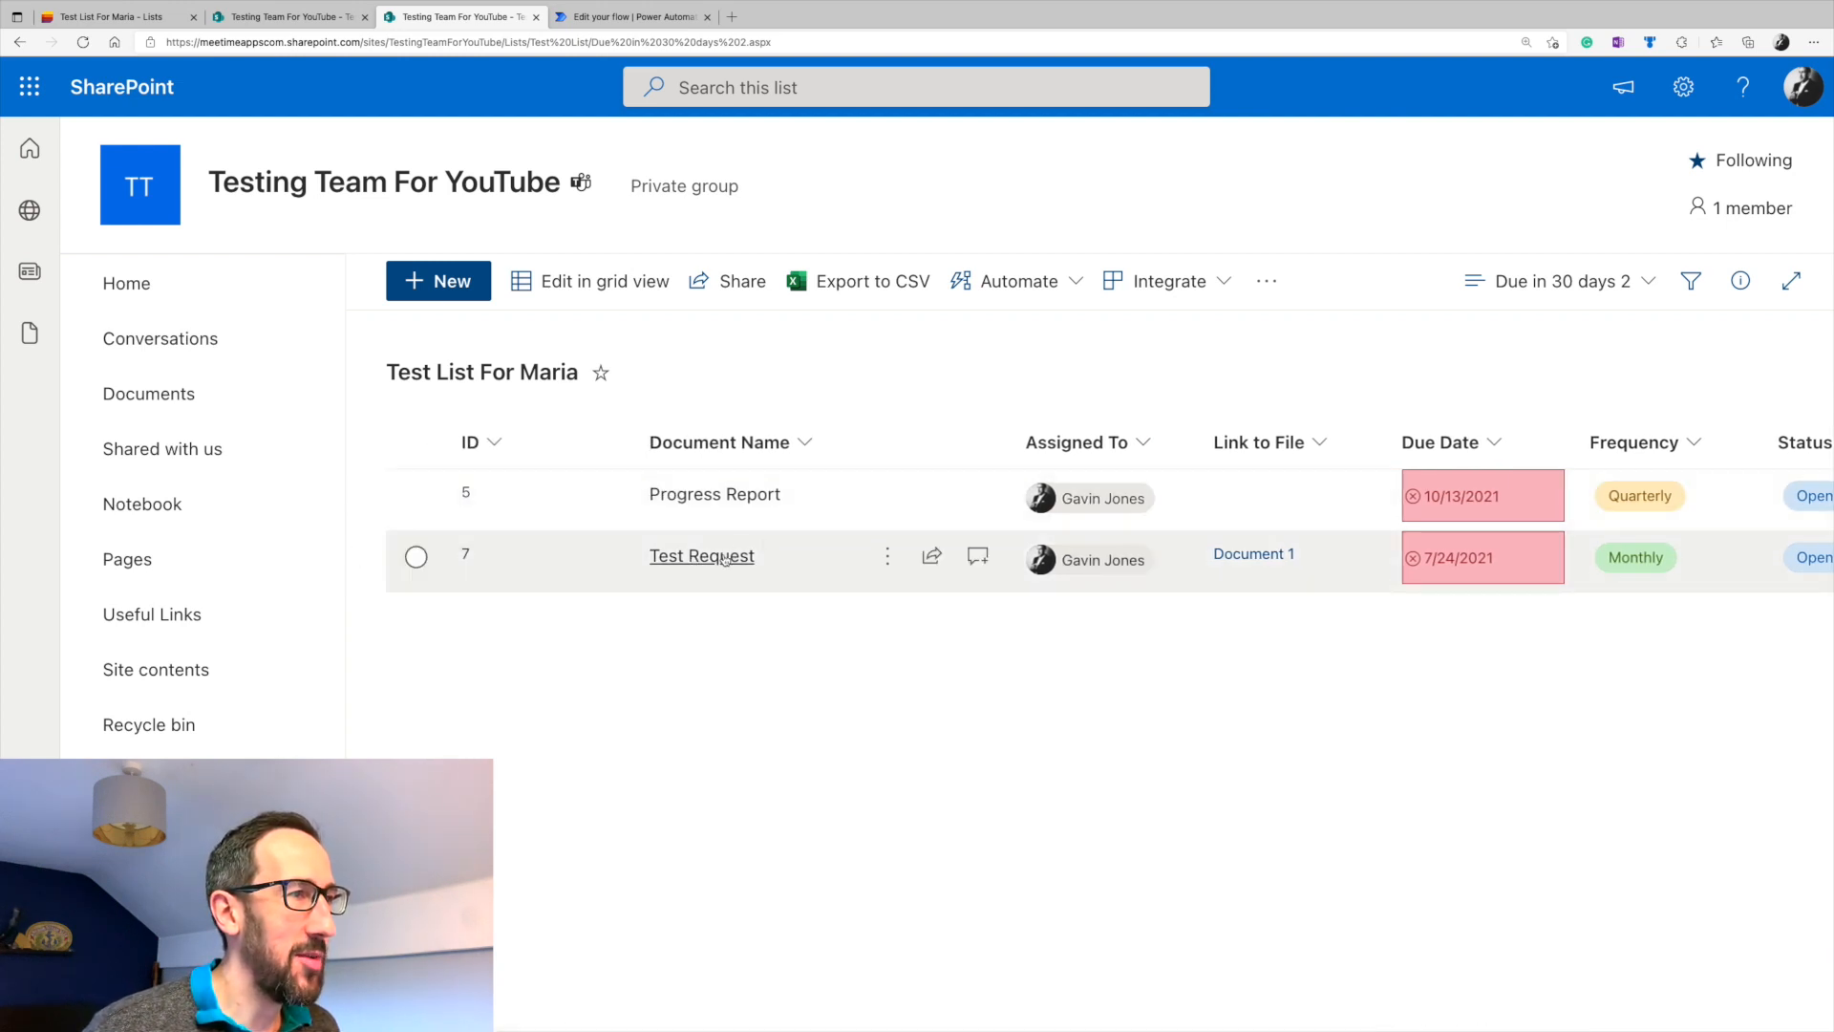
{"action": "left_click", "coordinate": [977, 556]}
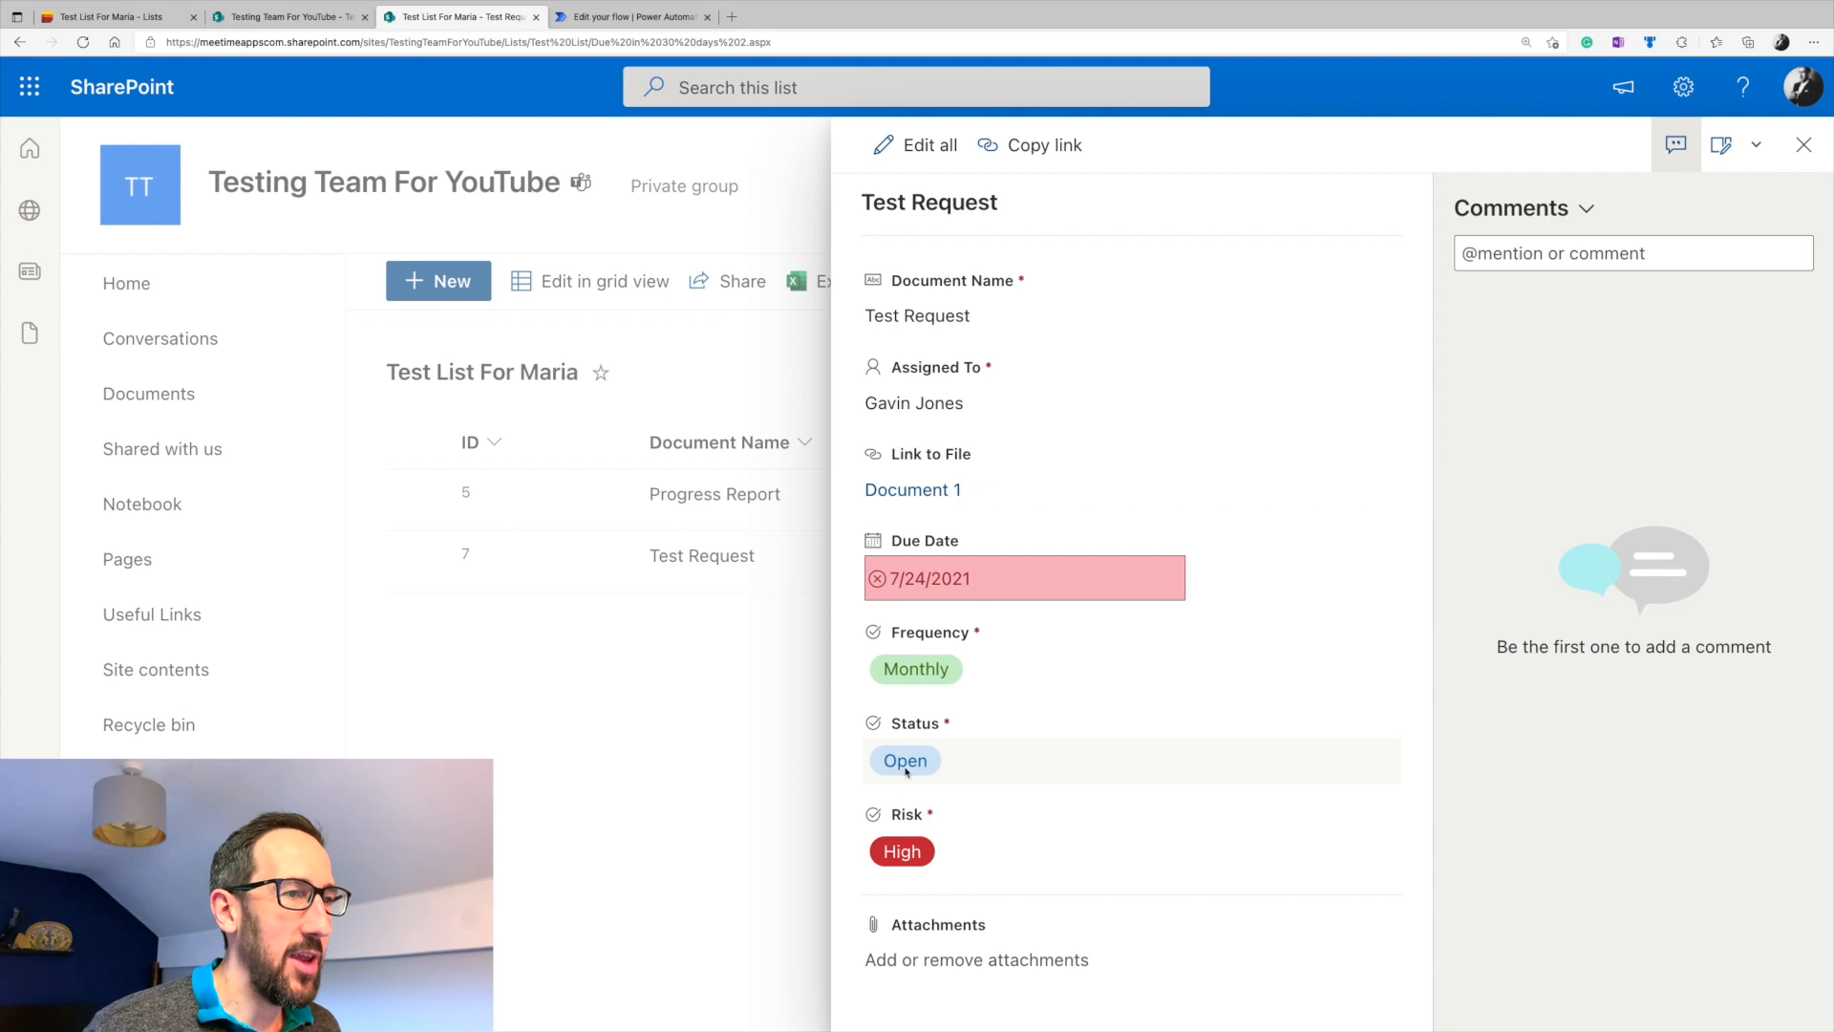
{"action": "left_click", "coordinate": [908, 768]}
{"action": "left_click", "coordinate": [920, 880]}
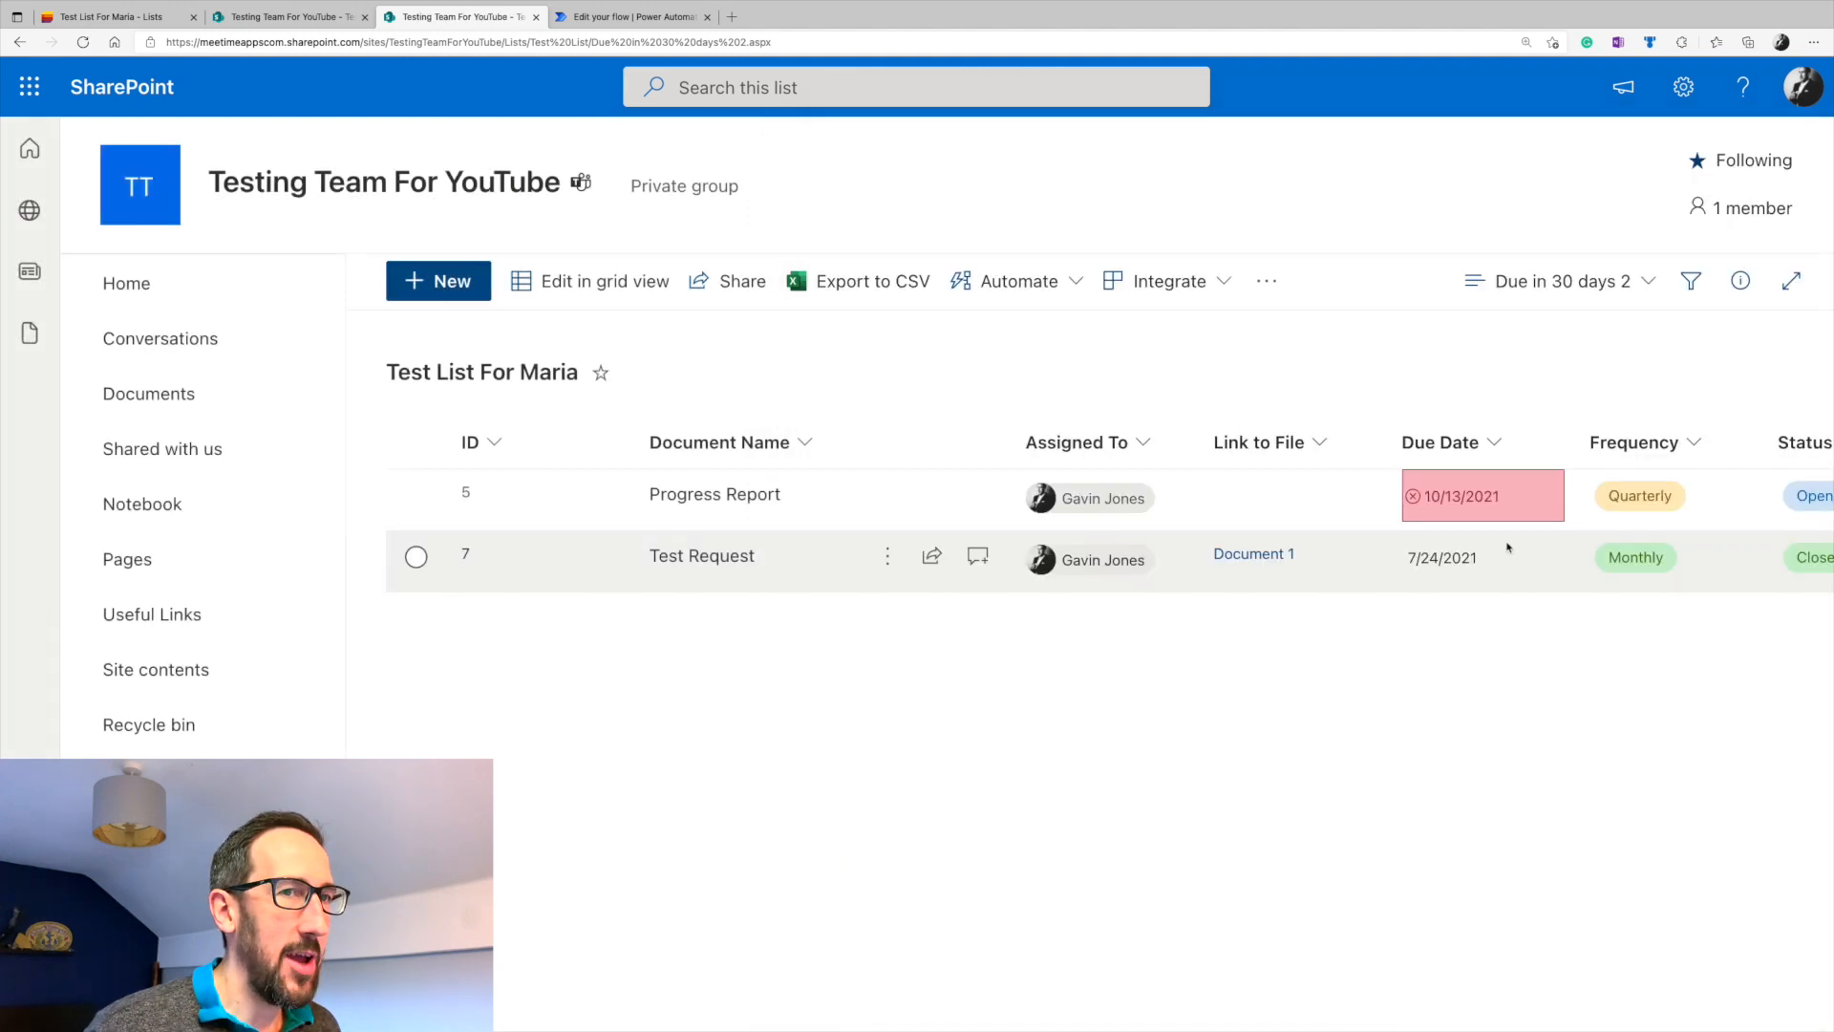
- Refresh the list and examine the Test Request items' link, due date, frequency, status and risk
{"action": "scroll", "coordinate": [1634, 559], "scroll_direction": "right", "scroll_amount": 3}
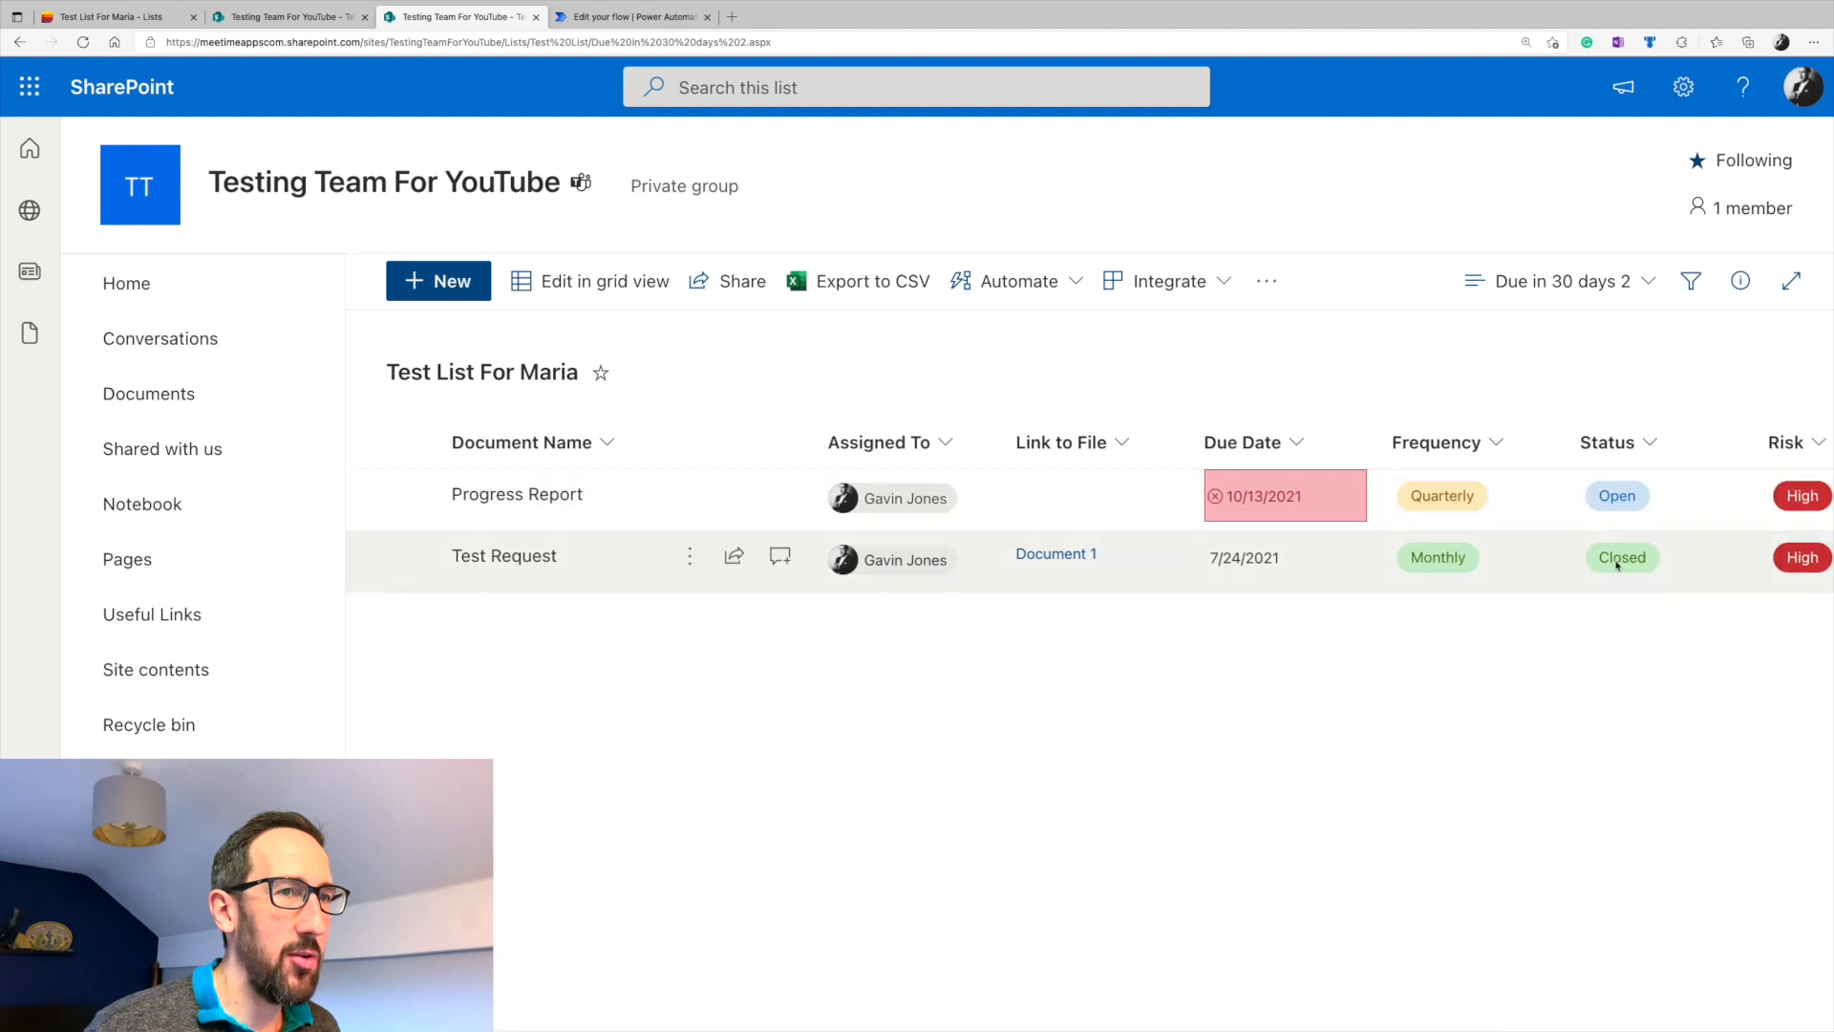
{"action": "scroll", "coordinate": [932, 637], "scroll_direction": "left", "scroll_amount": 3}
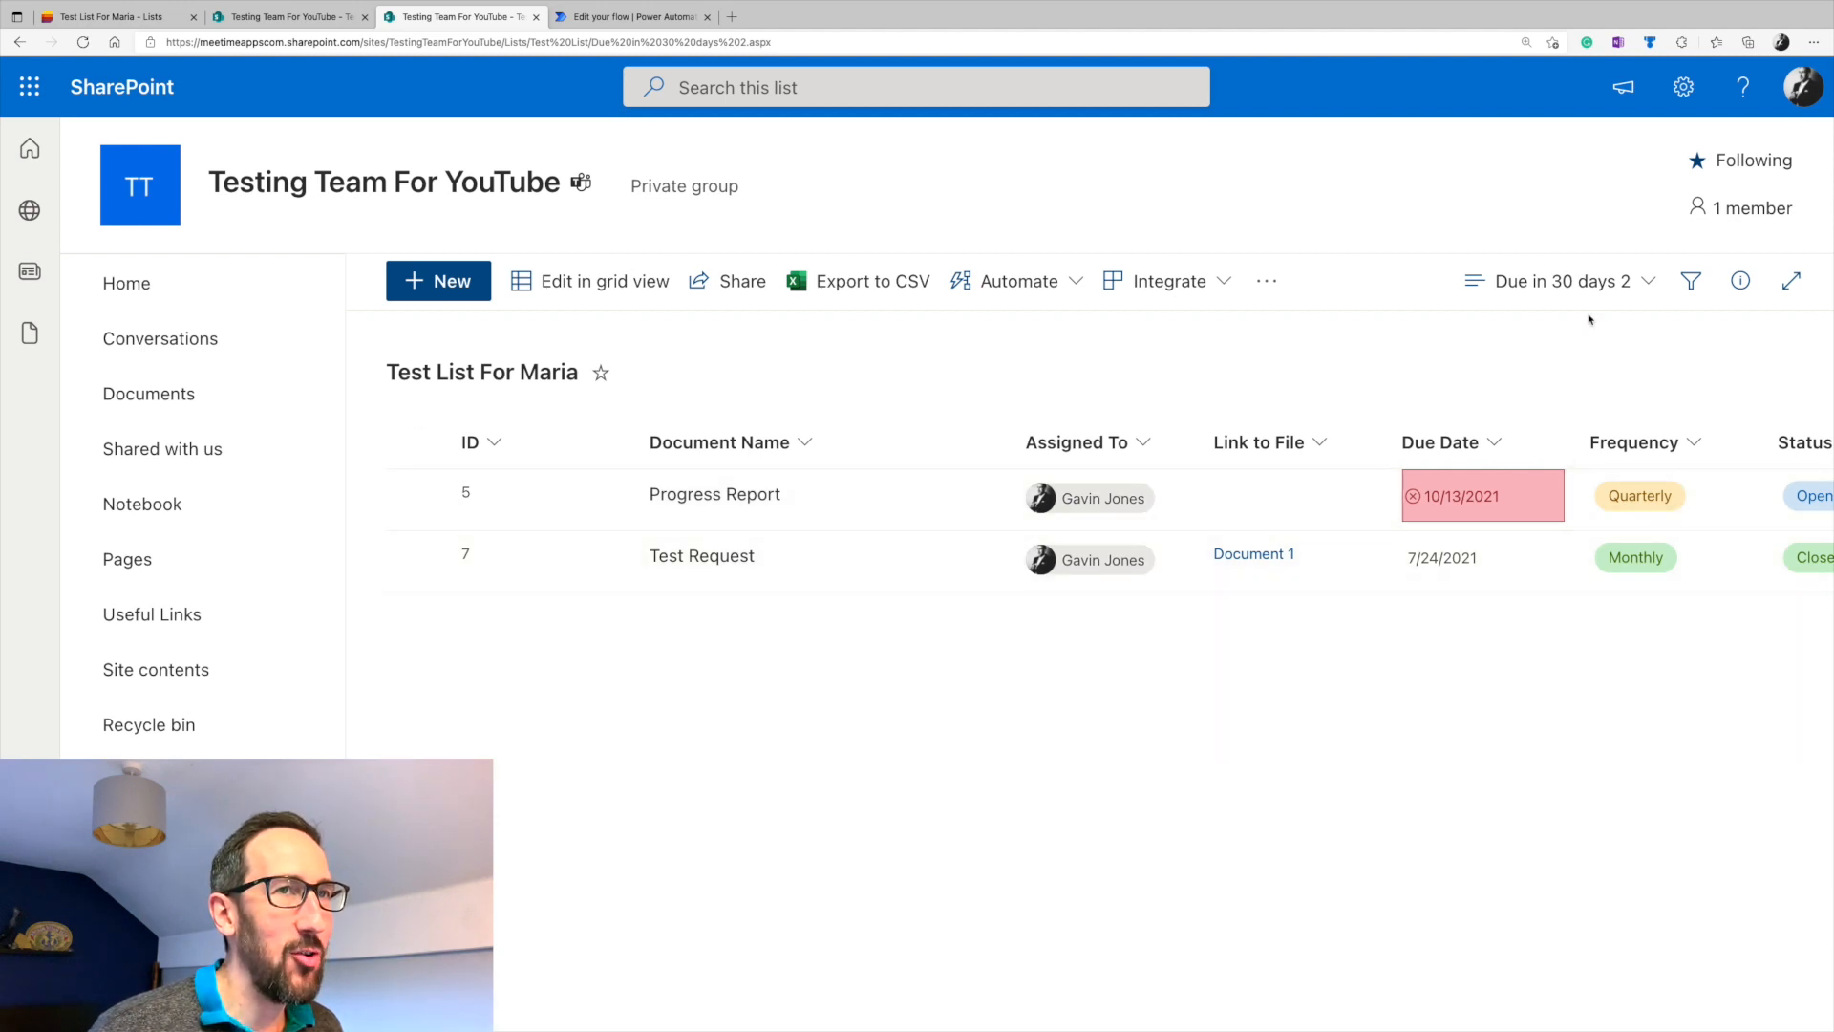
{"action": "left_click", "coordinate": [82, 44]}
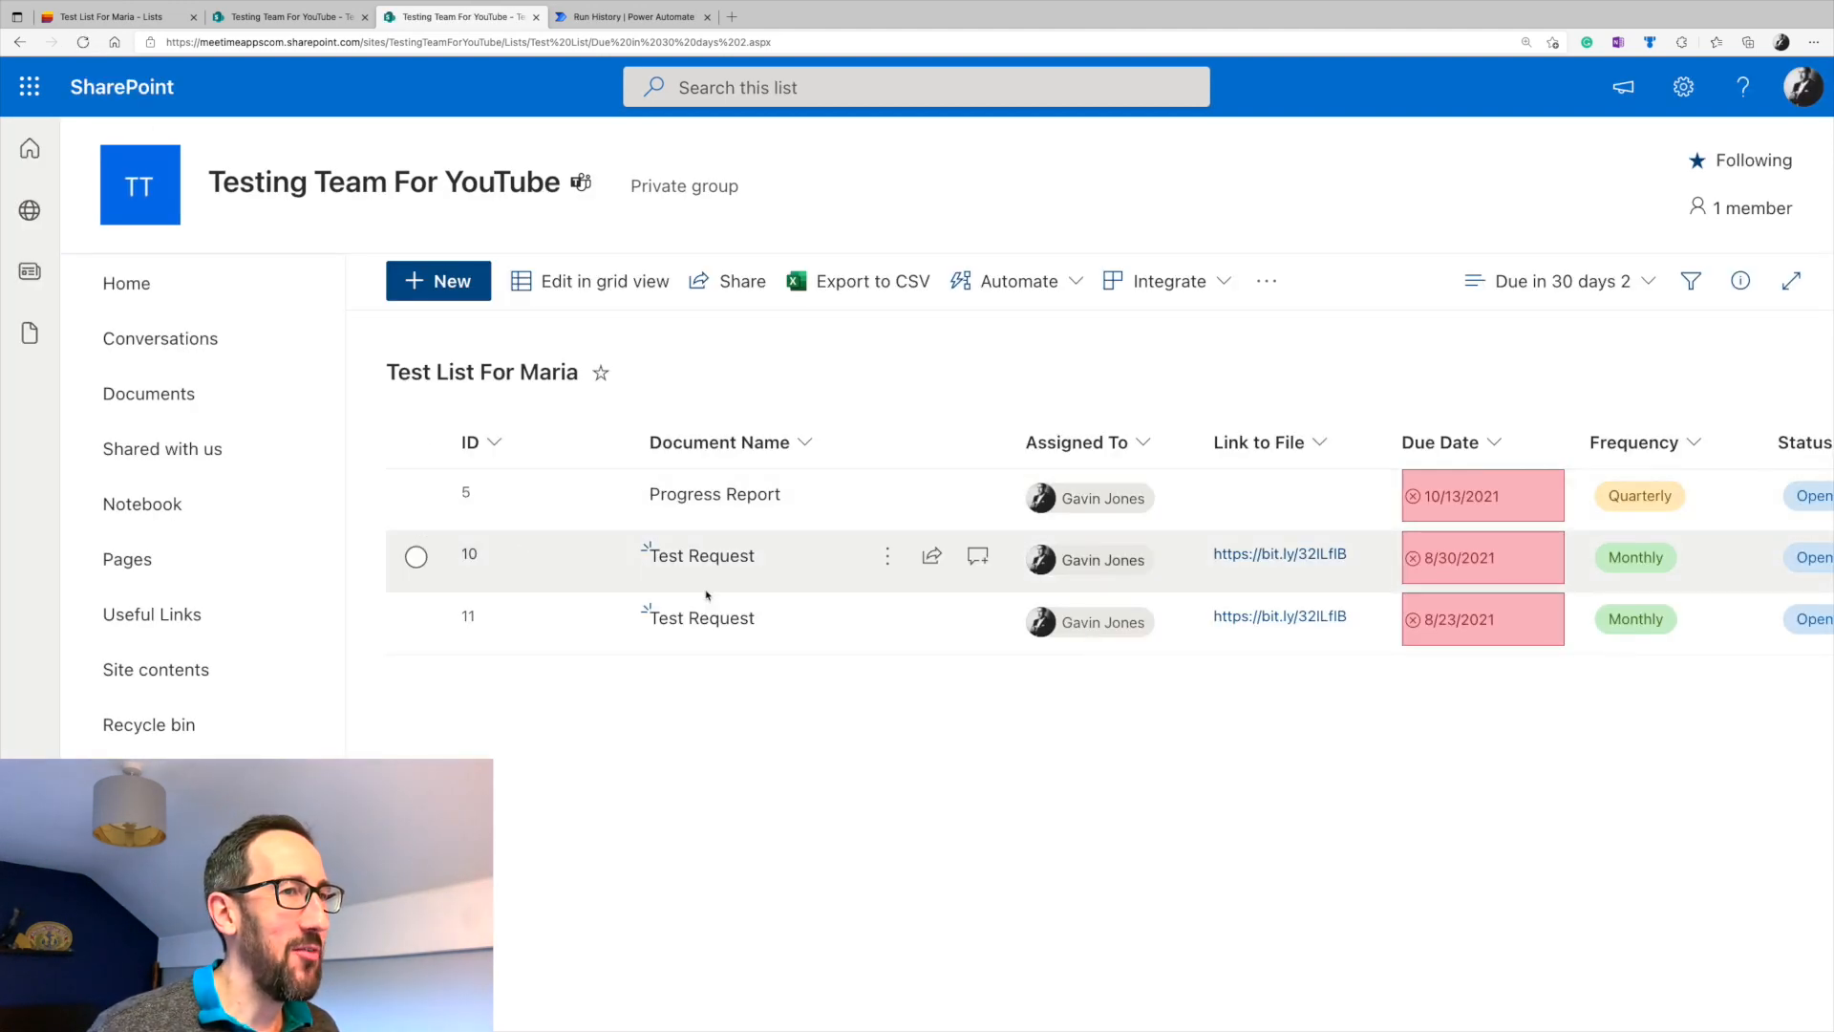
{"action": "scroll", "coordinate": [784, 580], "scroll_direction": "right", "scroll_amount": 3}
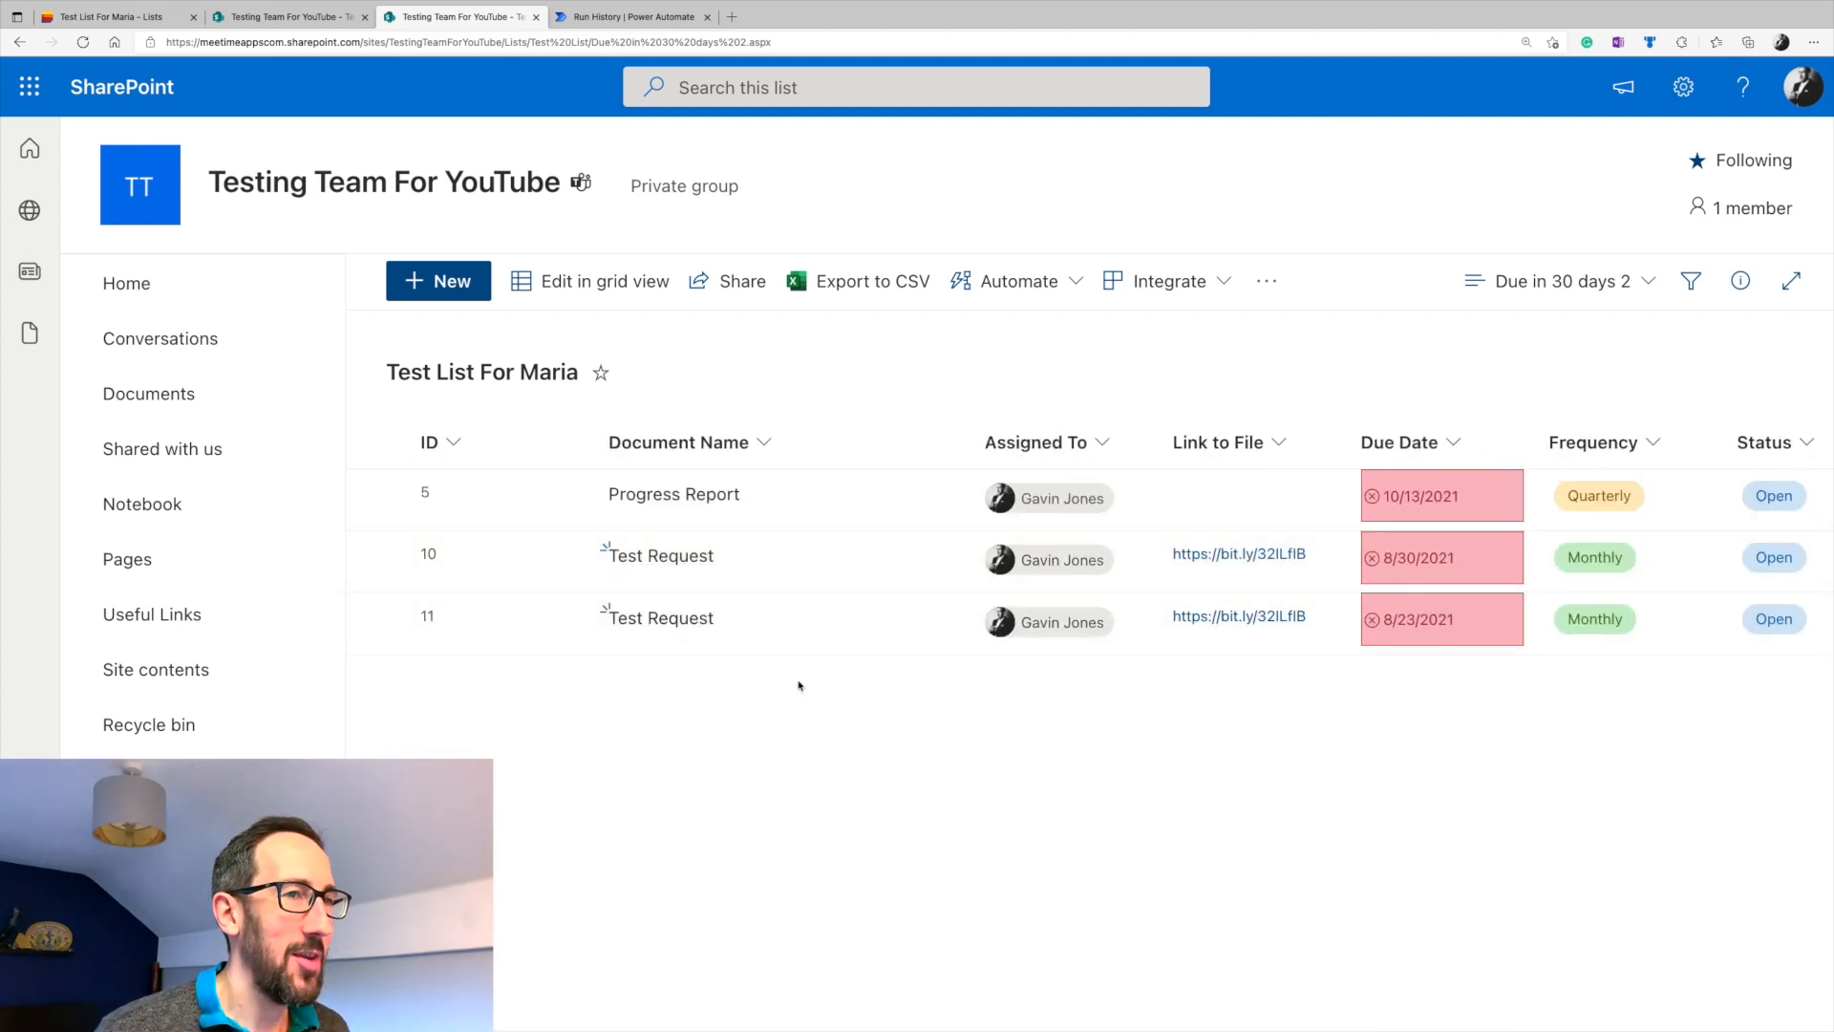
{"action": "scroll", "coordinate": [799, 685], "scroll_direction": "right", "scroll_amount": 2}
{"action": "scroll", "coordinate": [471, 500], "scroll_direction": "left", "scroll_amount": 3}
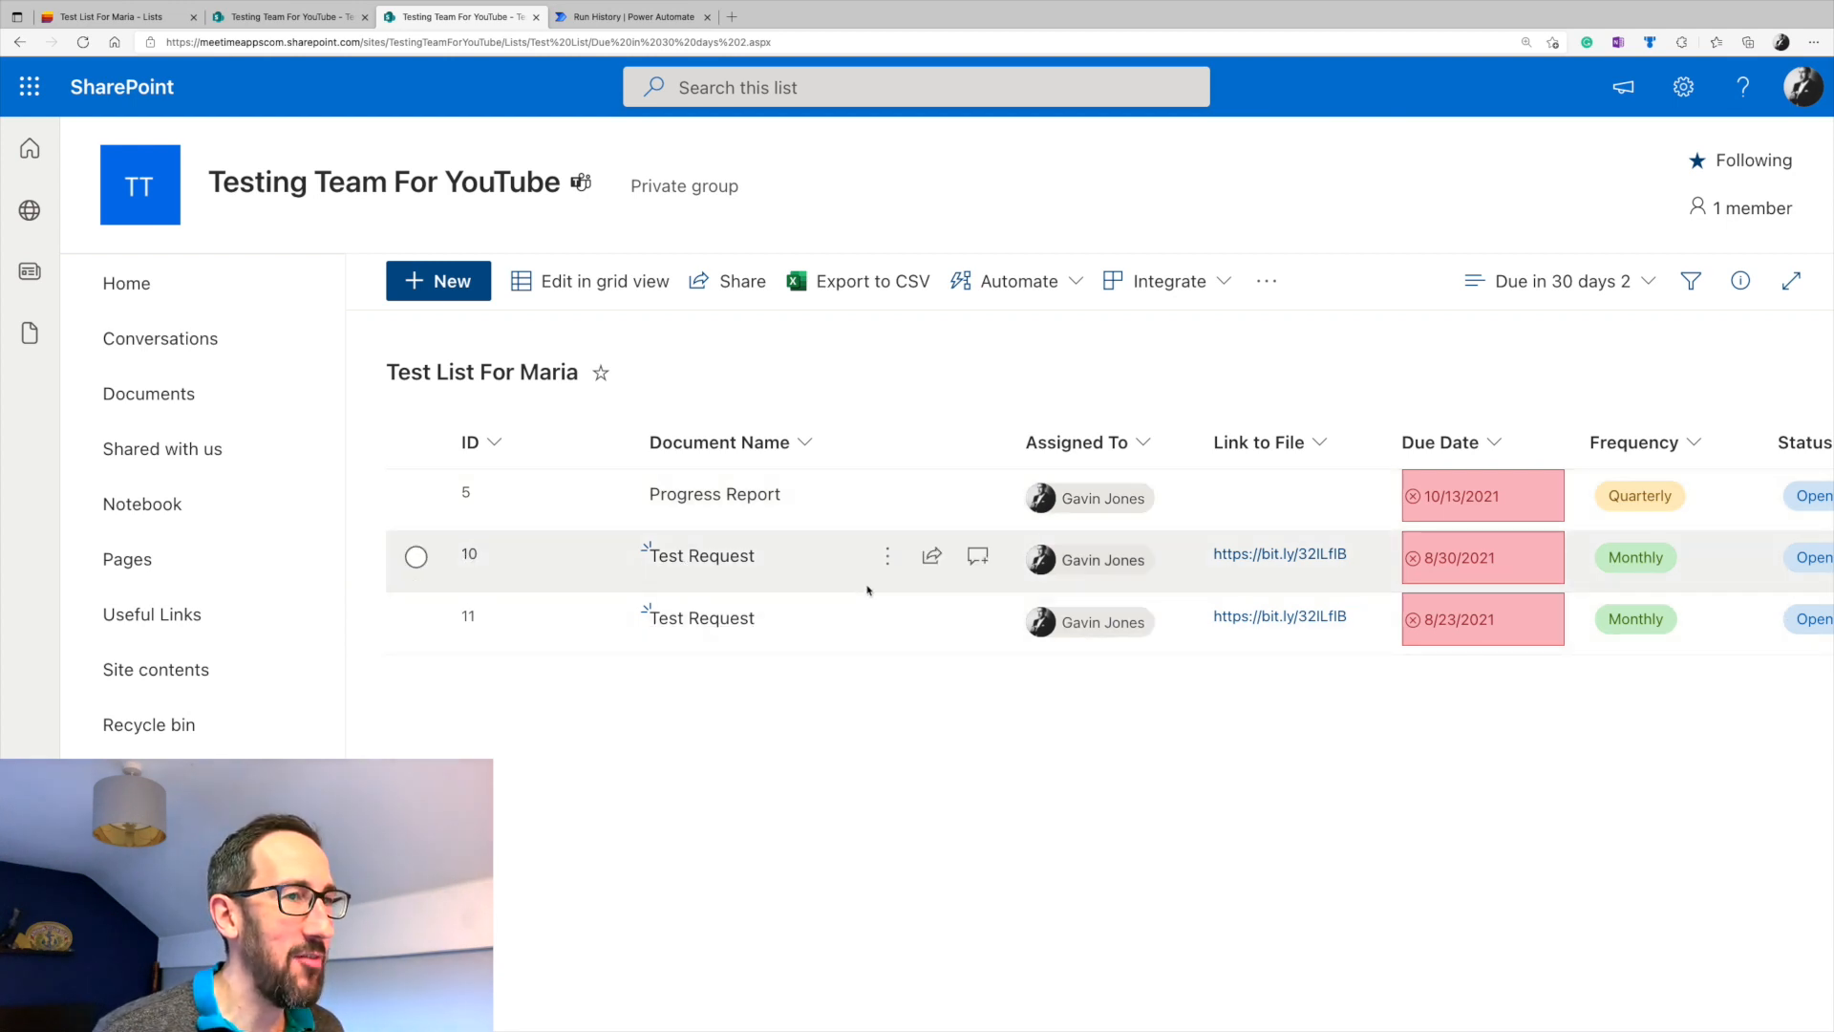
{"action": "scroll", "coordinate": [866, 589], "scroll_direction": "right", "scroll_amount": 2}
{"action": "scroll", "coordinate": [868, 587], "scroll_direction": "right", "scroll_amount": 2}
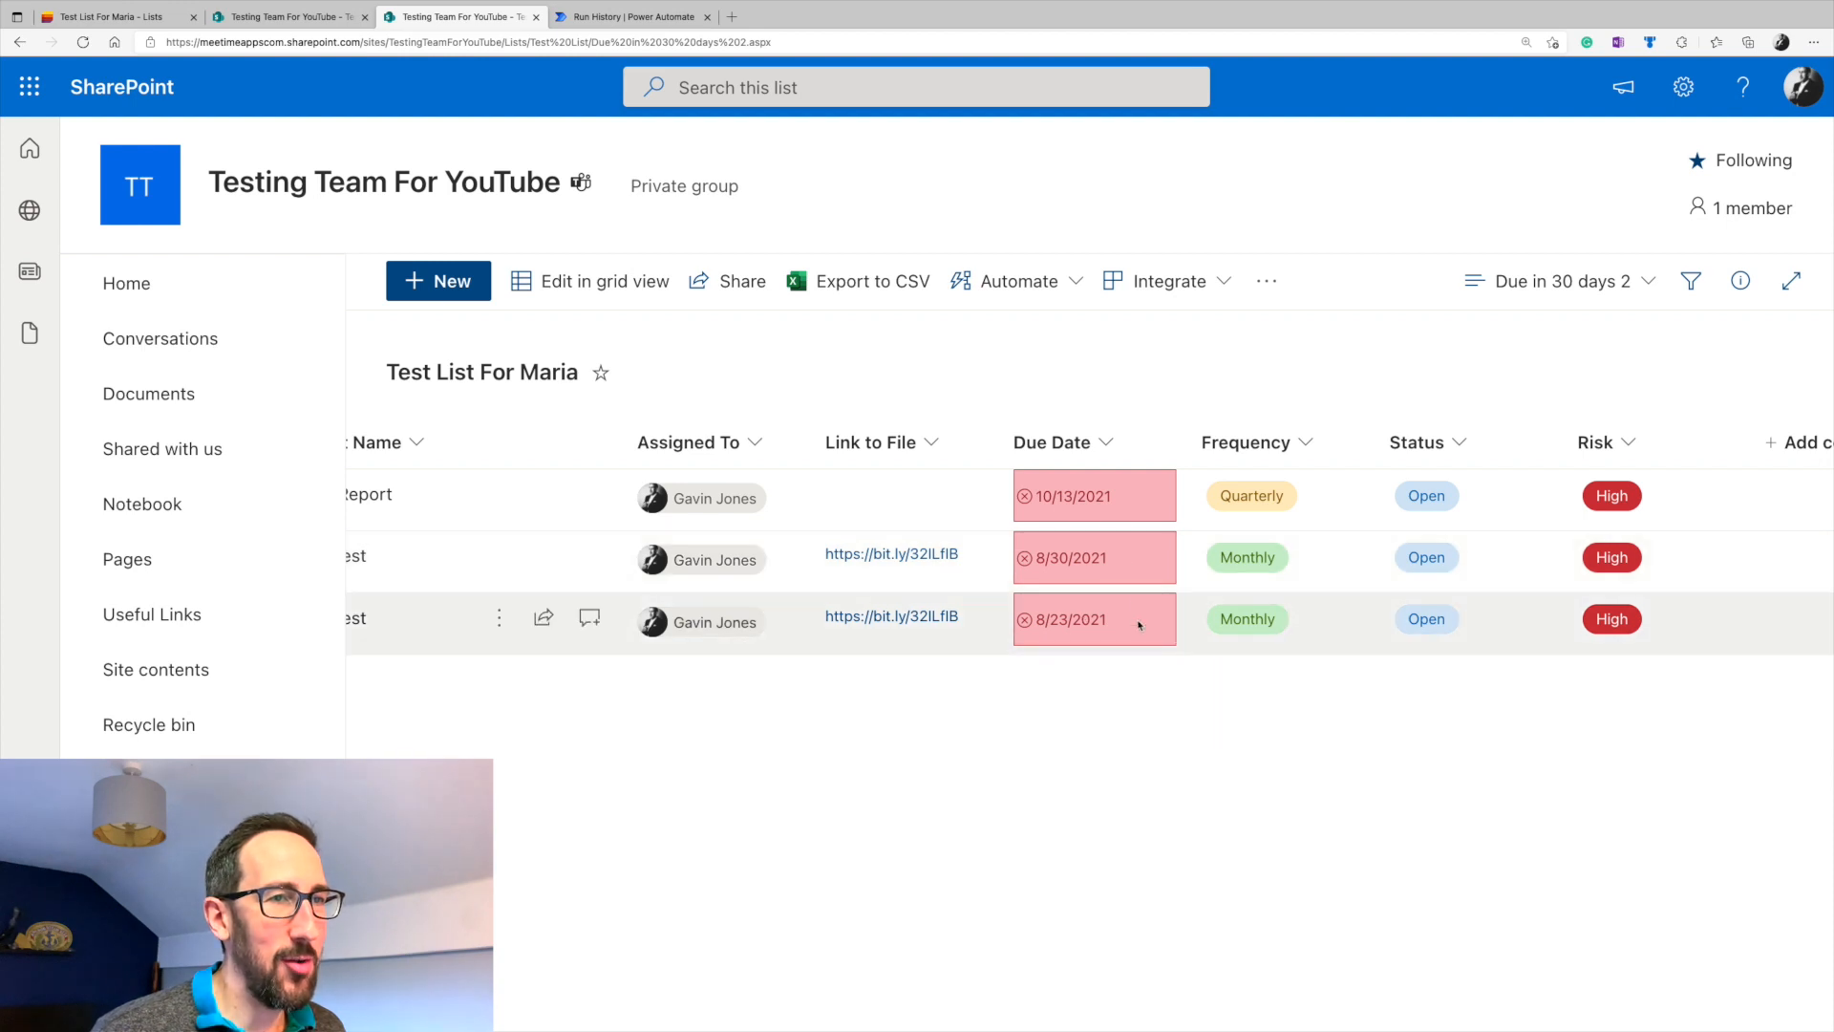
{"action": "scroll", "coordinate": [1383, 577], "scroll_direction": "right", "scroll_amount": 2}
{"action": "scroll", "coordinate": [1387, 577], "scroll_direction": "left", "scroll_amount": 6}
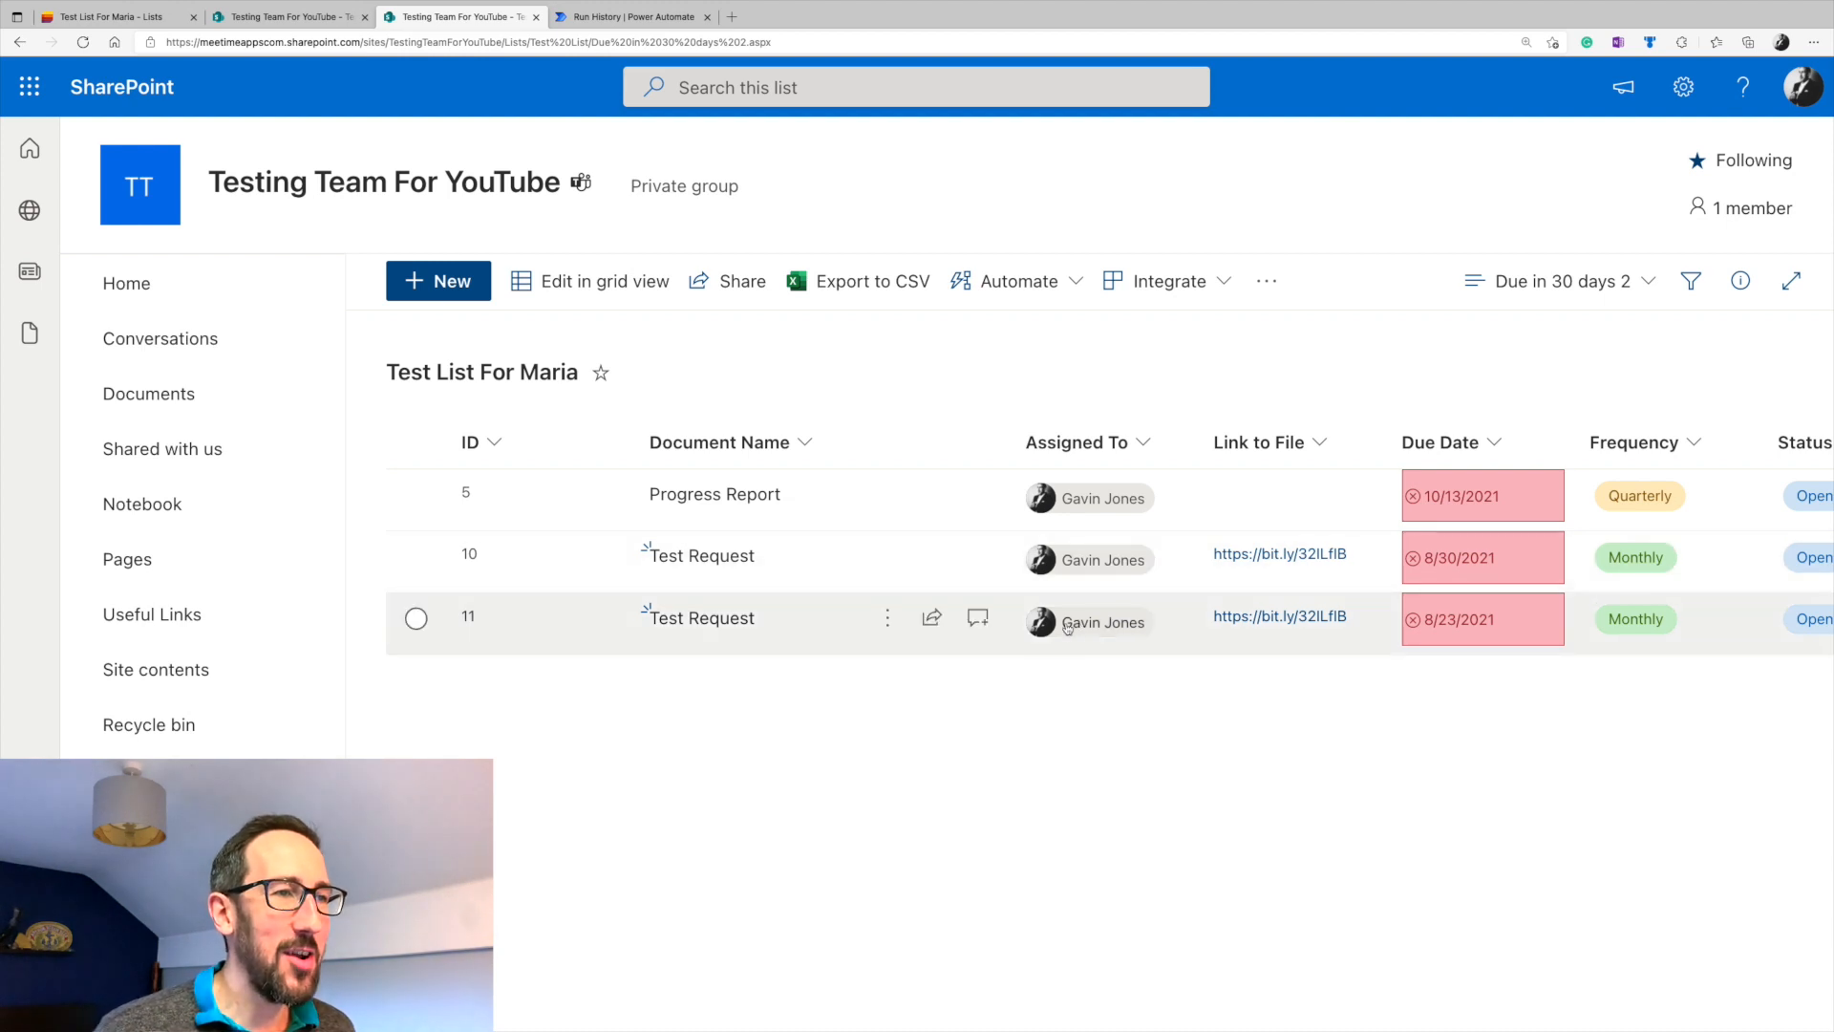
{"action": "mouse_move", "coordinate": [1051, 625]}
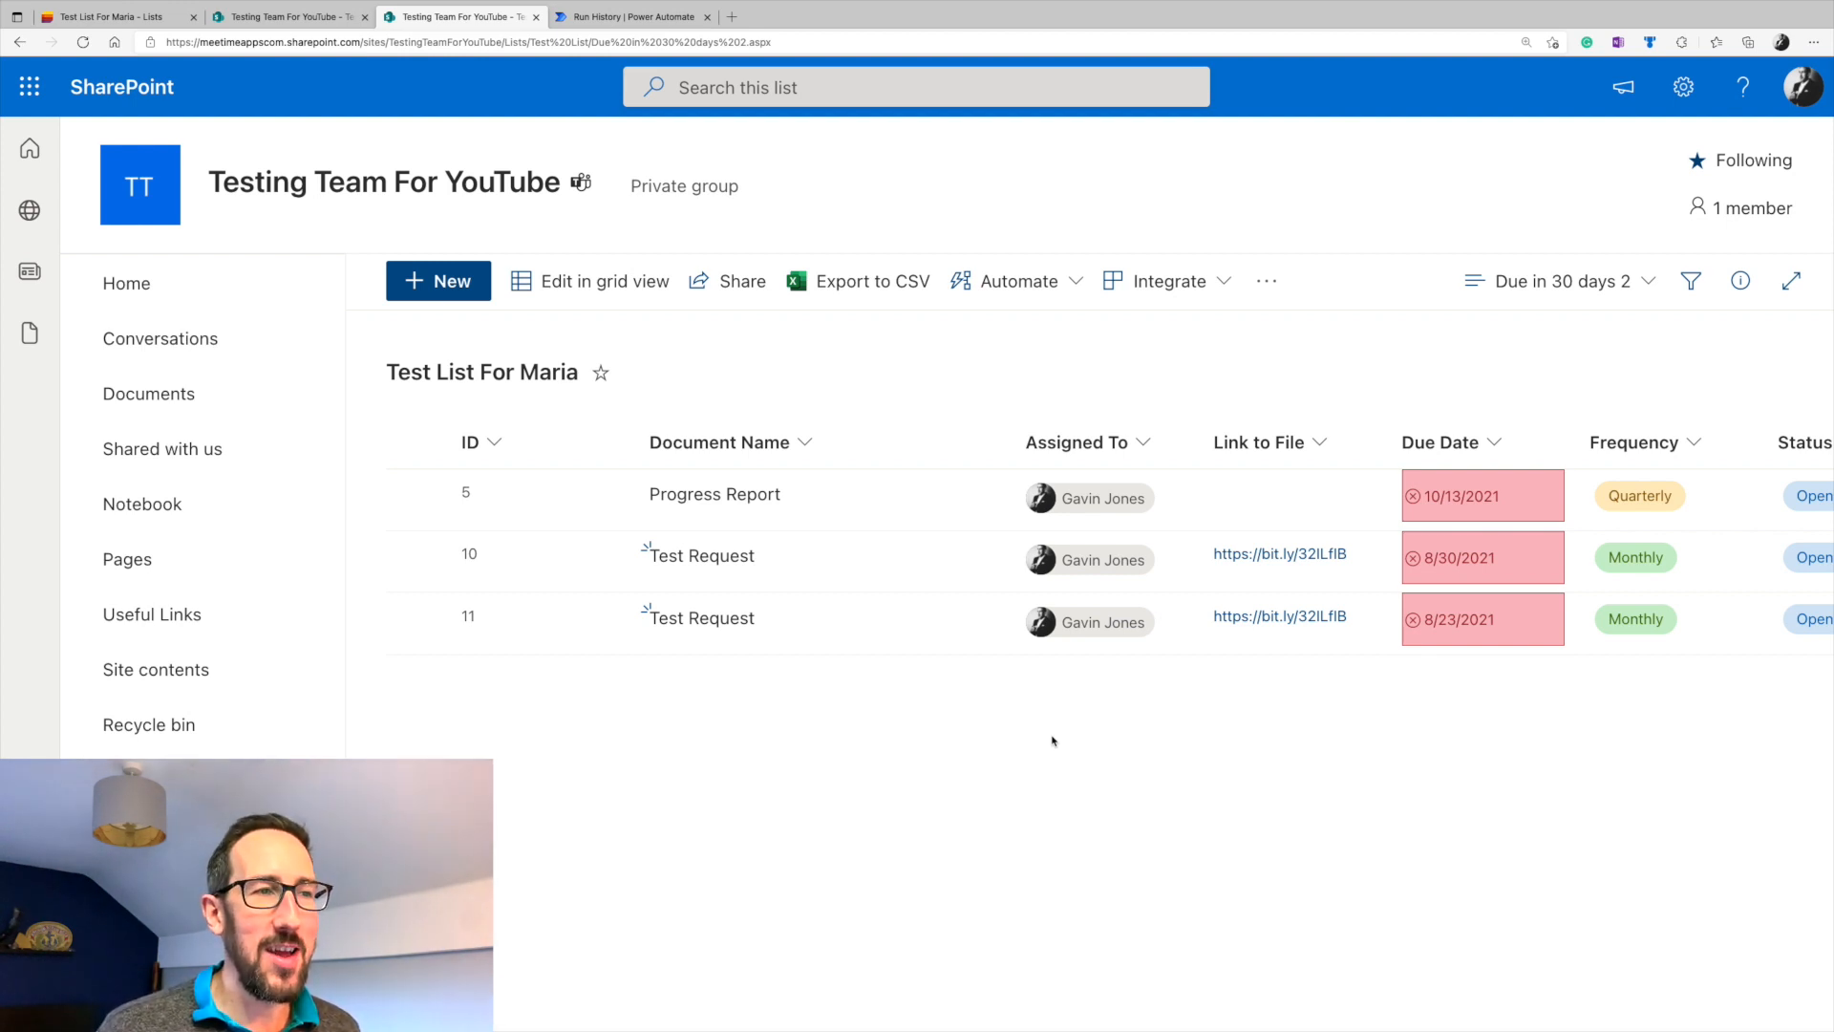
{"action": "left_click", "coordinate": [700, 556]}
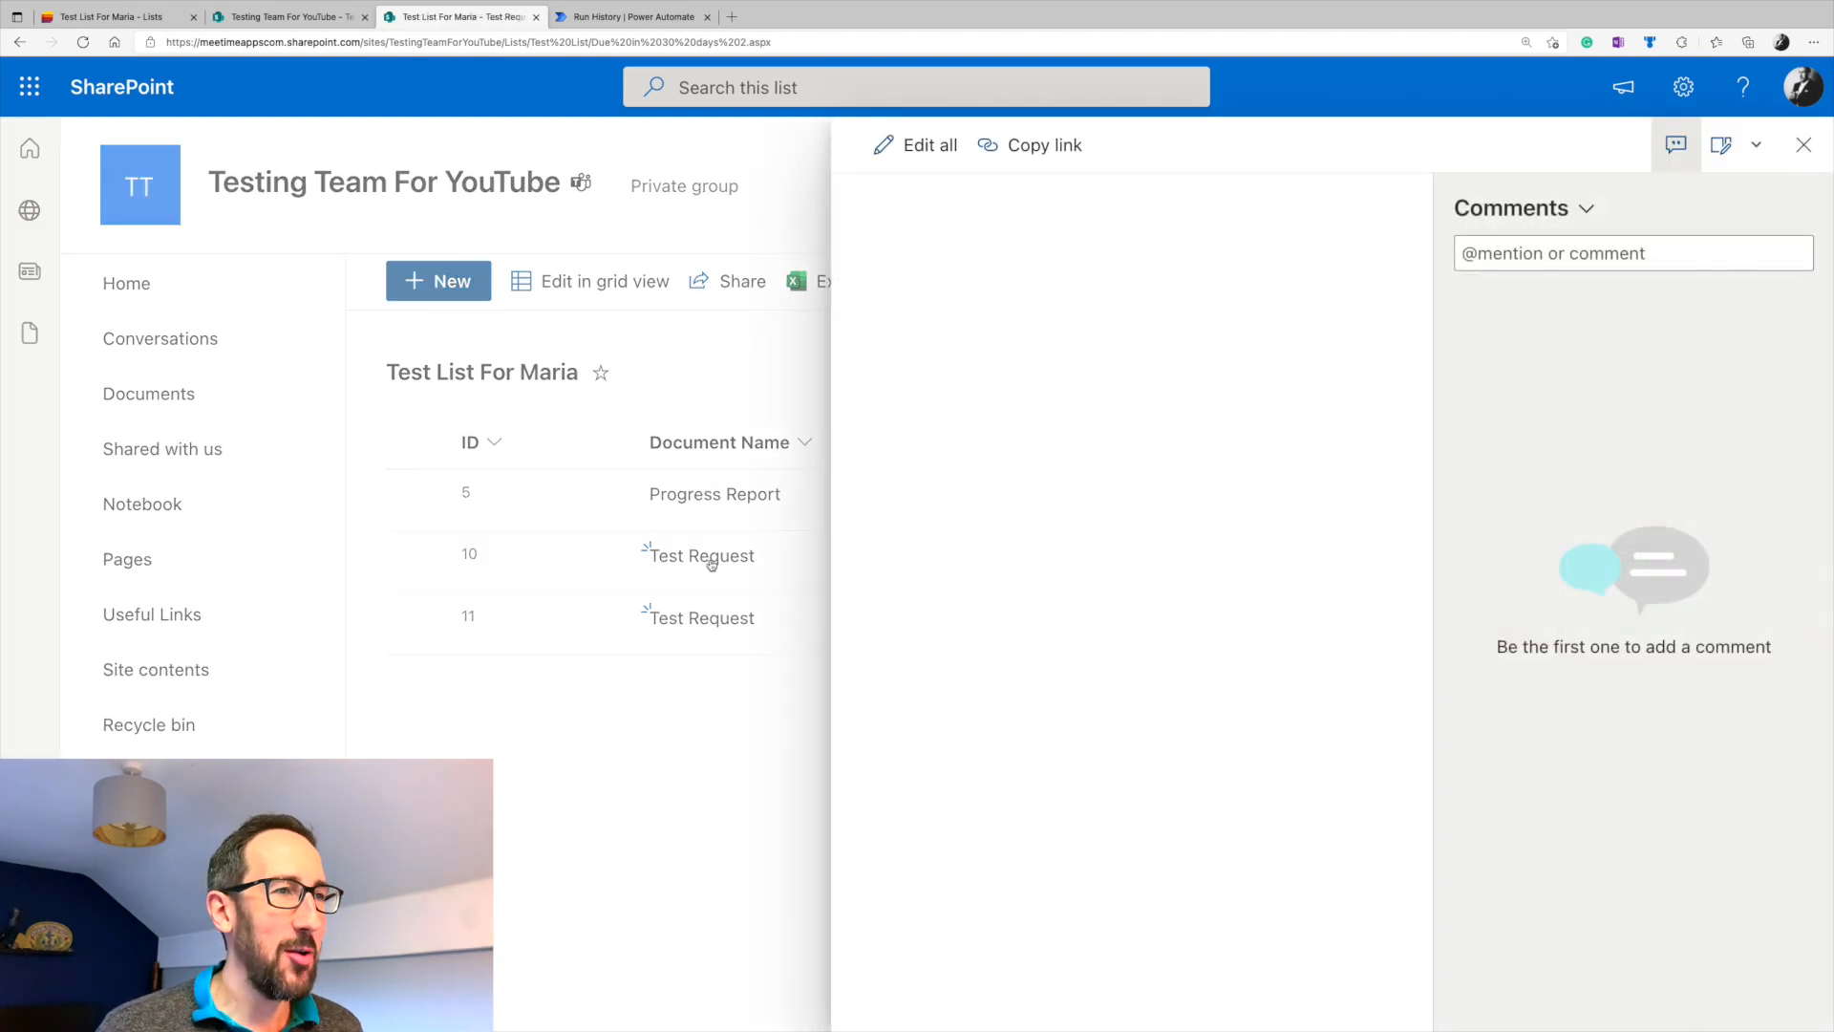
{"action": "left_click", "coordinate": [681, 742]}
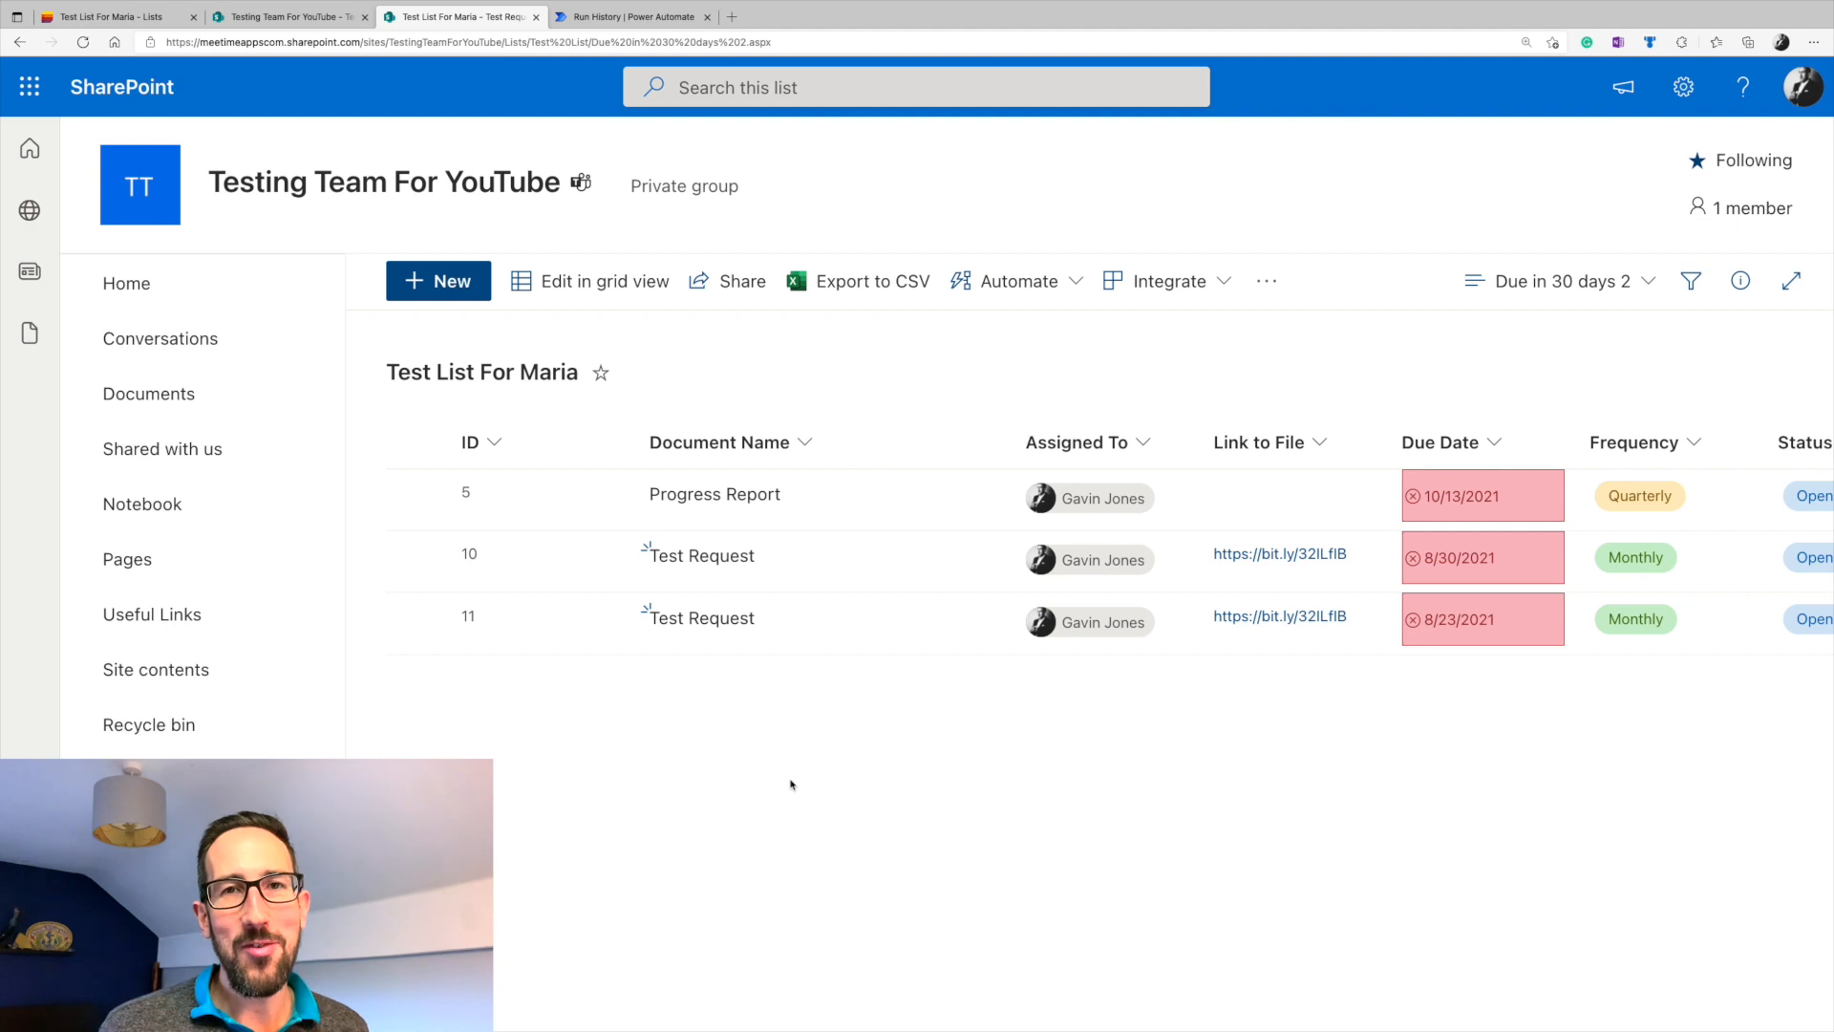